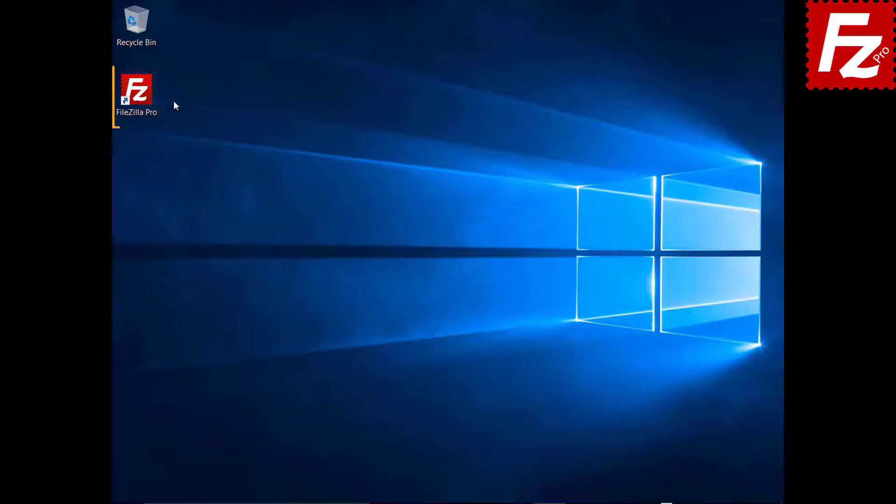
Step: Launch FileZilla Pro and reconnect to the last server, 40.121.111.78
double_click(141, 97)
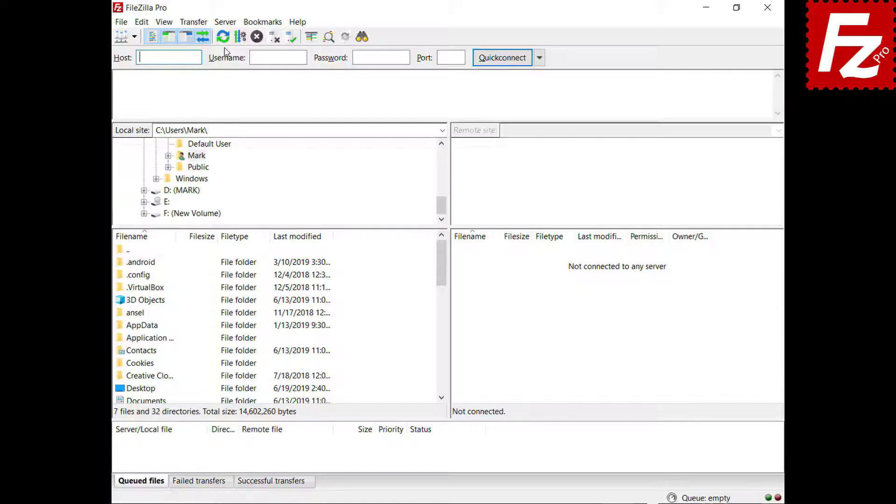
click(227, 23)
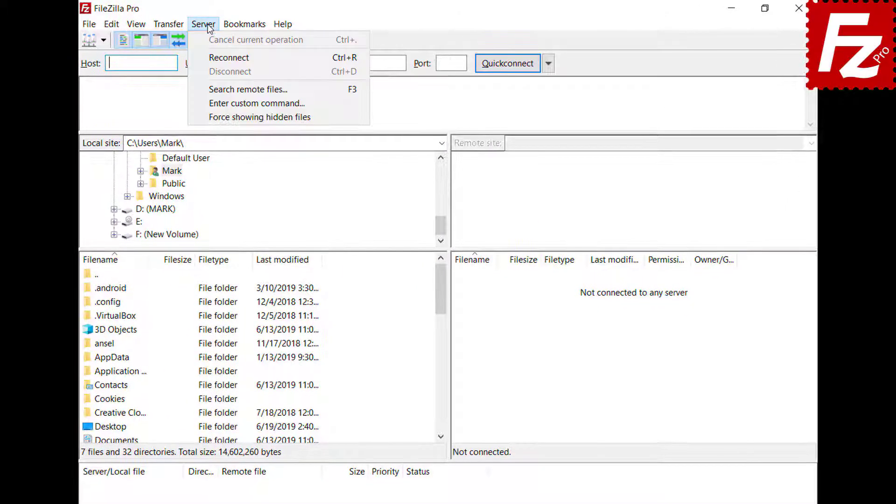
click(229, 57)
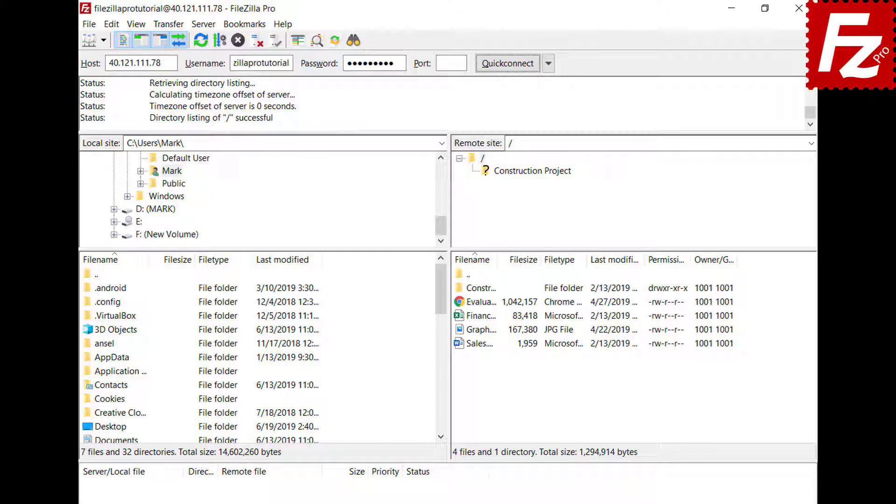
Step: Disconnect from 40.121.111.78, then reconnect to it once more
click(202, 27)
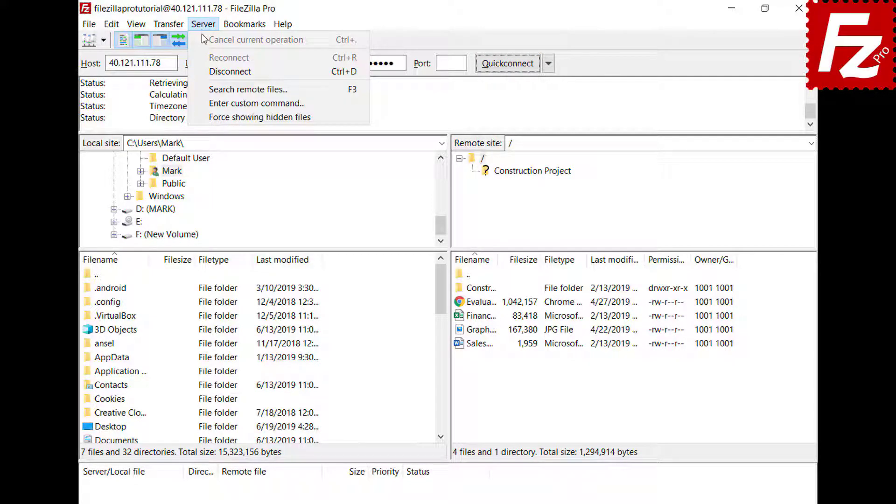
click(206, 70)
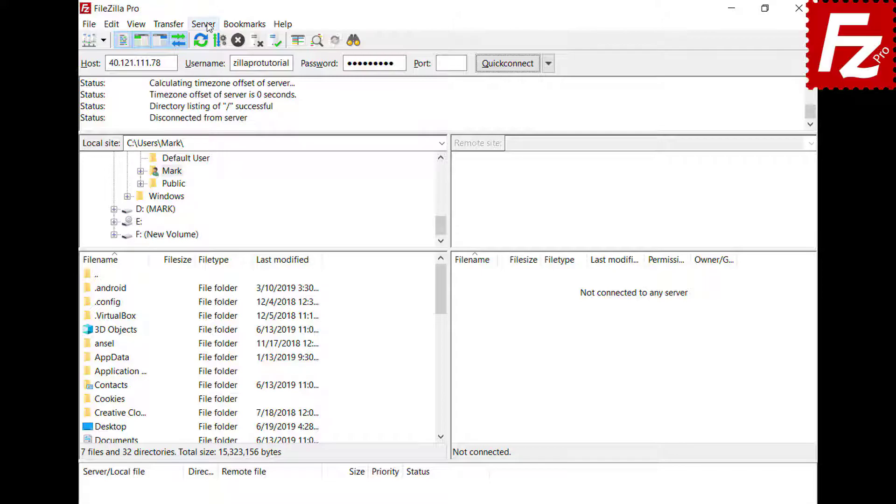
click(206, 24)
click(213, 57)
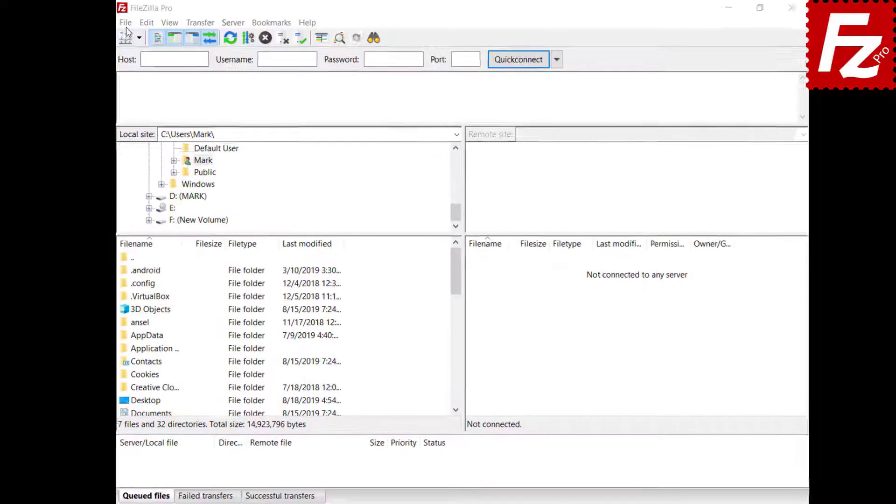
Step: Add a new site named Google Drive with Google Drive protocol and the account e-mail as user
click(134, 24)
click(139, 39)
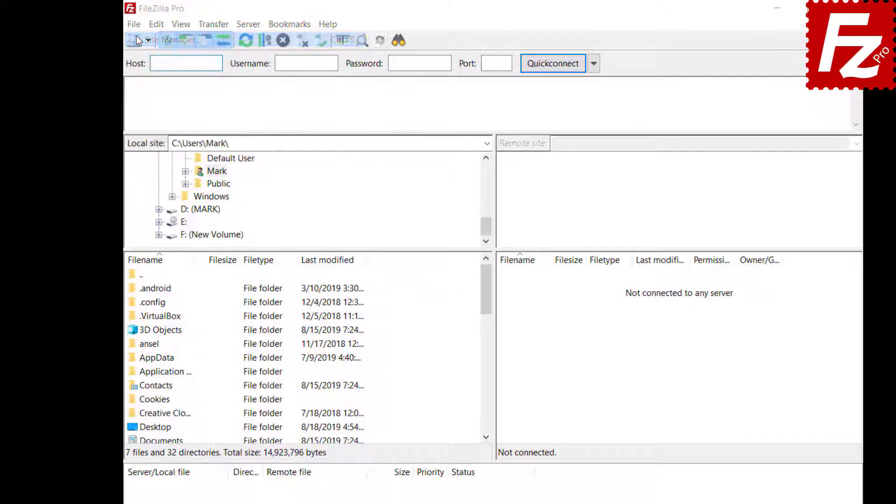
click(322, 359)
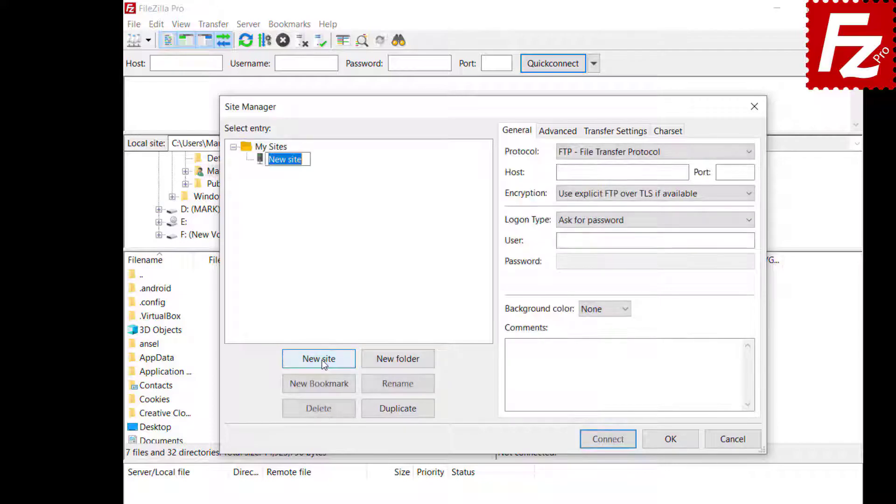
text(Google Drive)
click(746, 155)
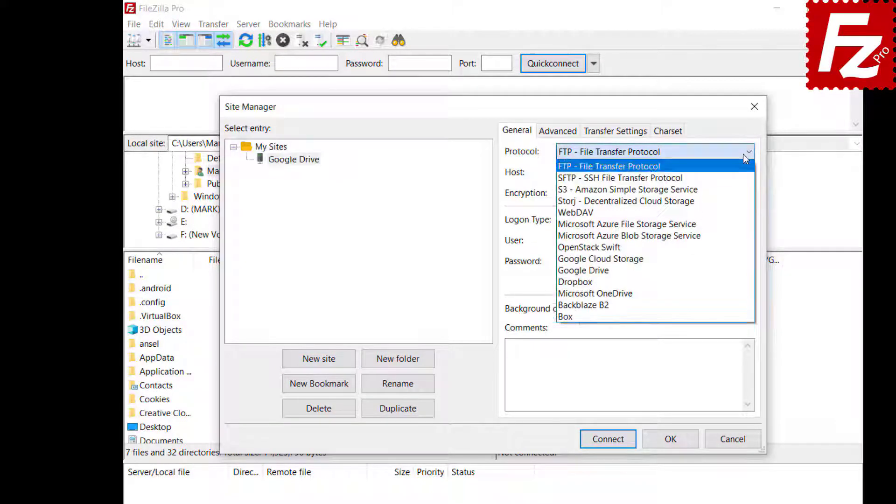
click(744, 270)
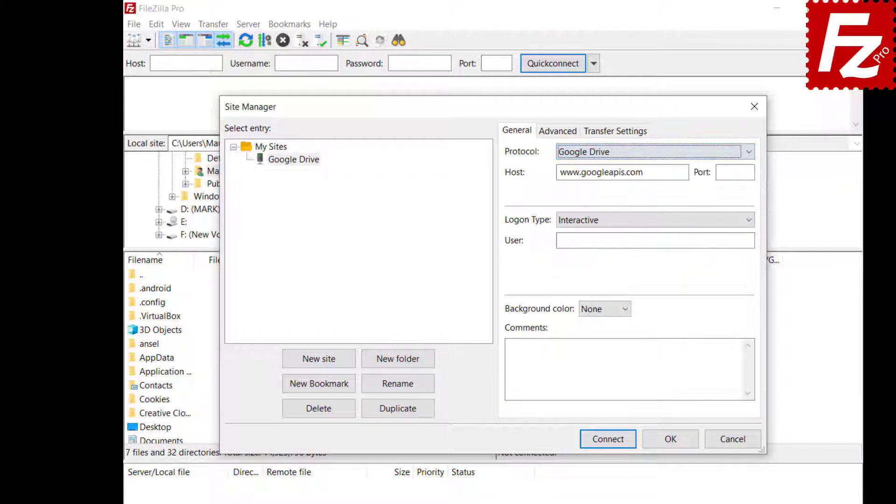
click(696, 241)
key(ctrl+v)
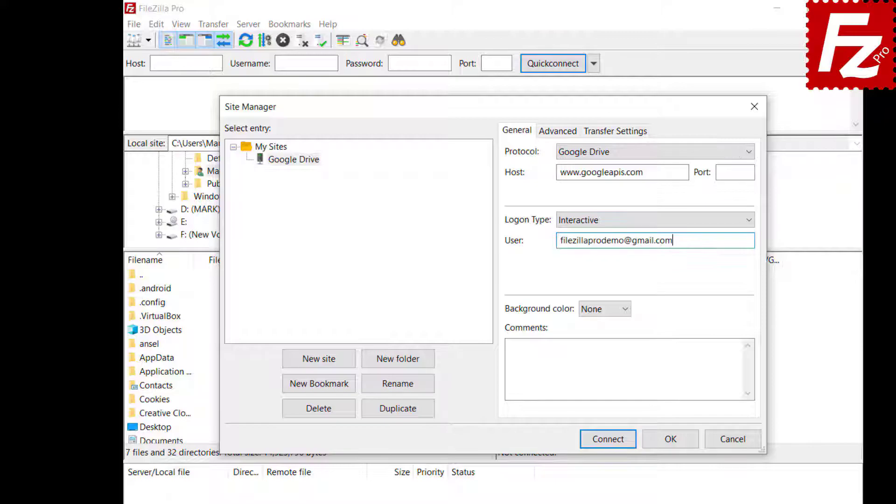
Step: Set the Google Drive site's default local directory to Construction Project
click(549, 135)
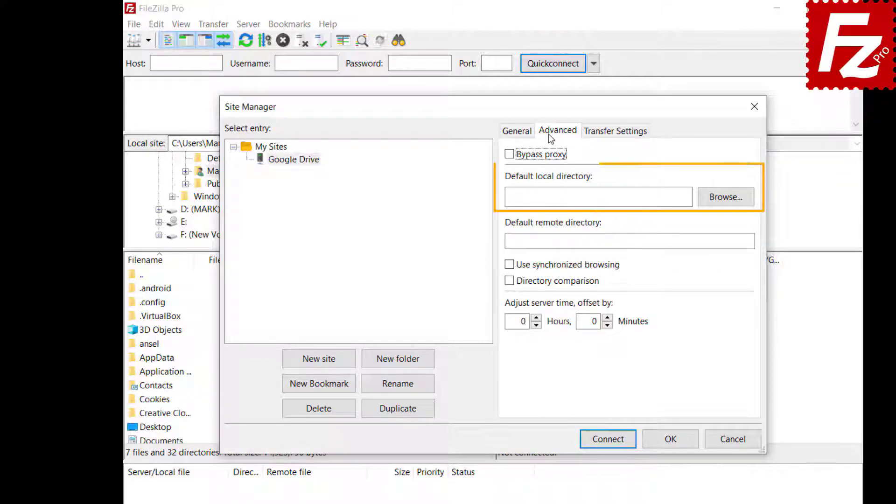
click(725, 205)
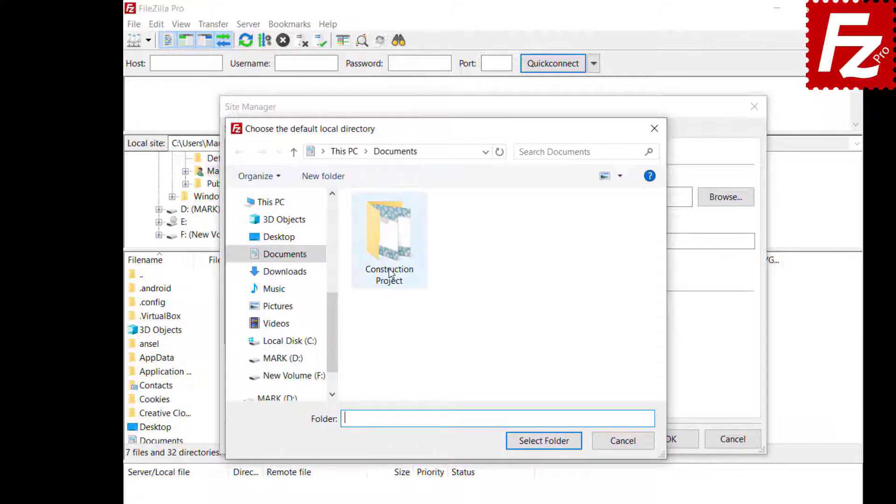
double_click(391, 273)
click(543, 442)
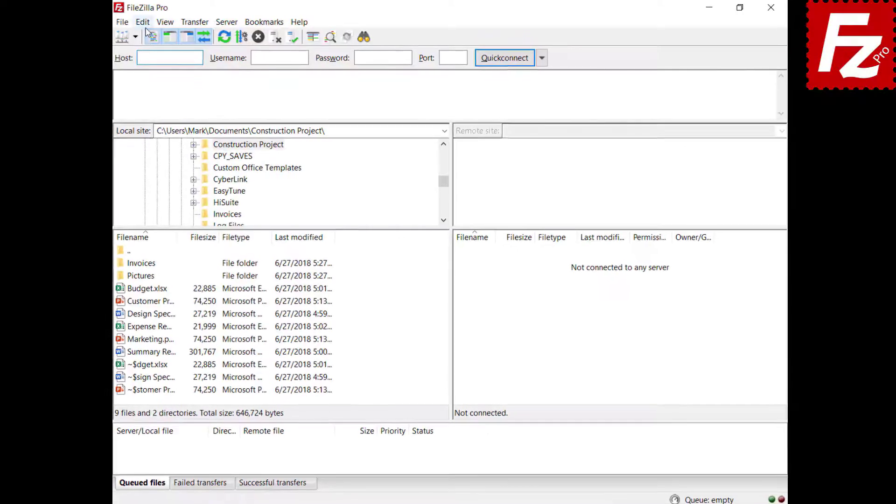
Step: In Updates settings, keep checking Once a week and look over which version types to check
click(148, 23)
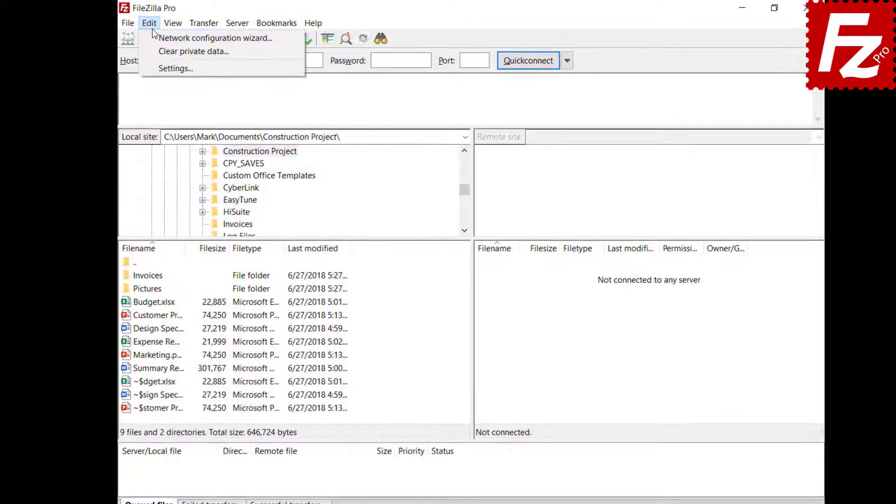
click(168, 68)
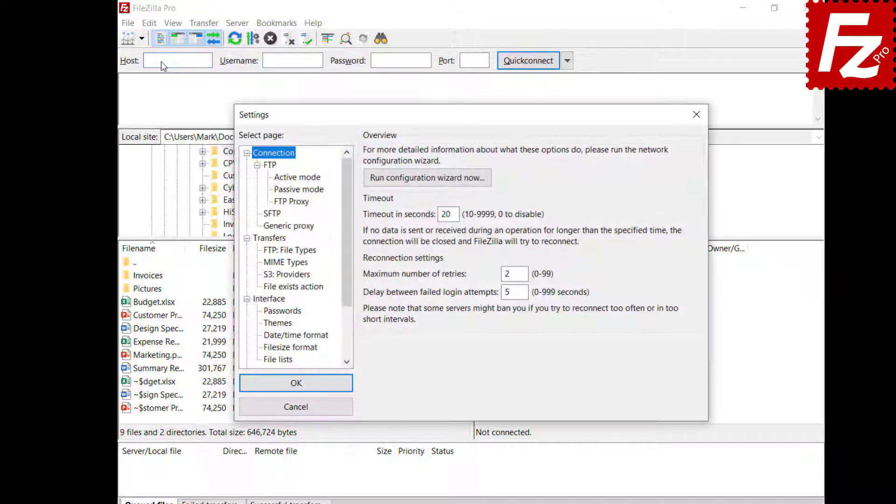
scroll(349, 295, down, 2)
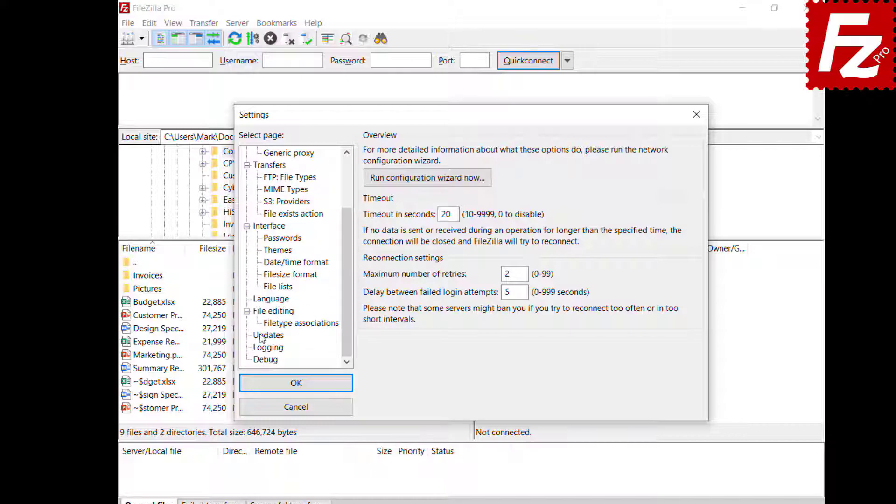
click(261, 338)
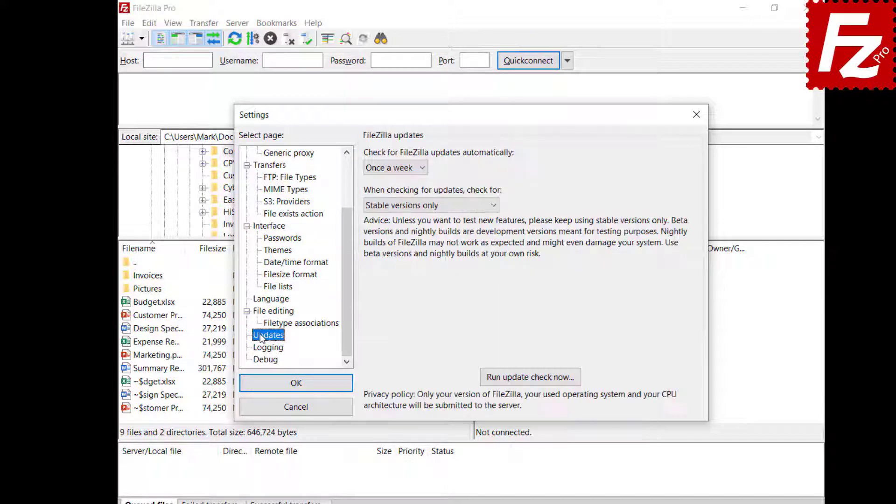
click(423, 168)
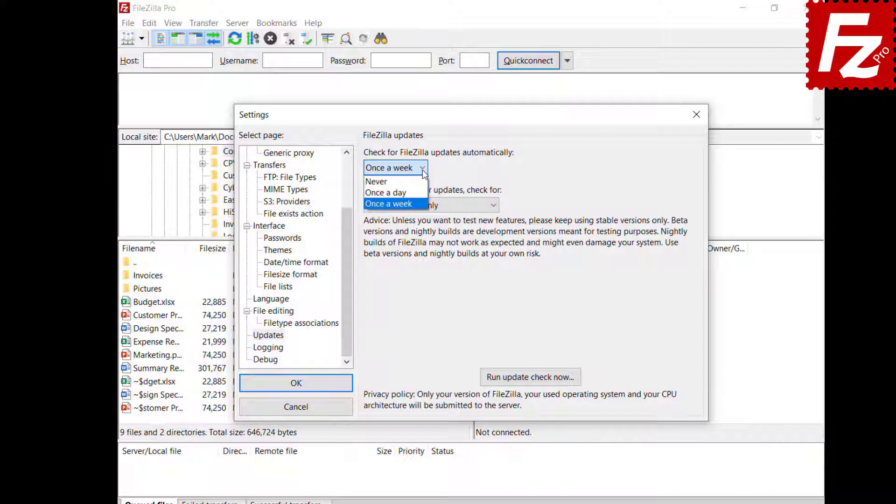
click(423, 171)
click(496, 206)
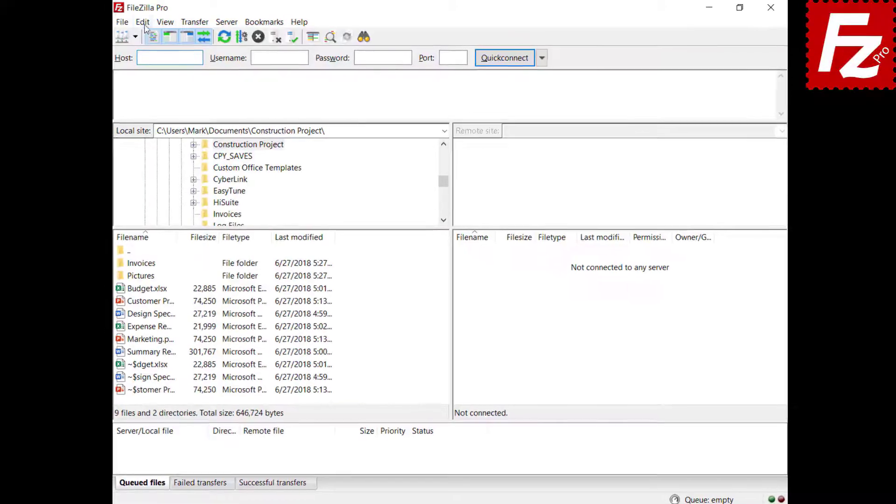
Step: In FTP Active mode settings, tick 'Limit local ports used by FileZilla'
click(145, 24)
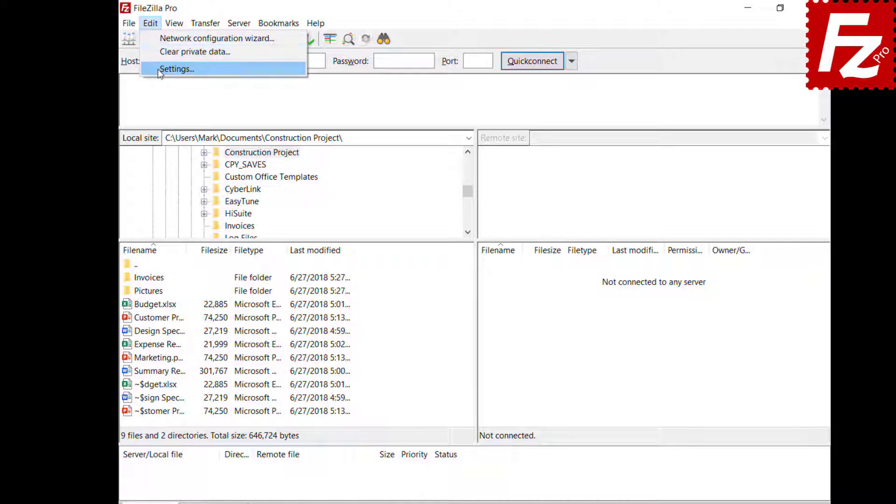
click(150, 65)
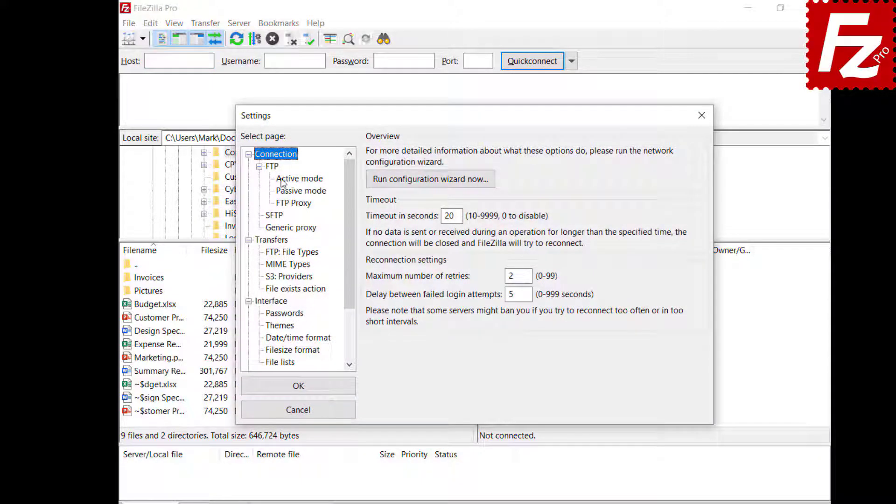
click(298, 179)
click(370, 154)
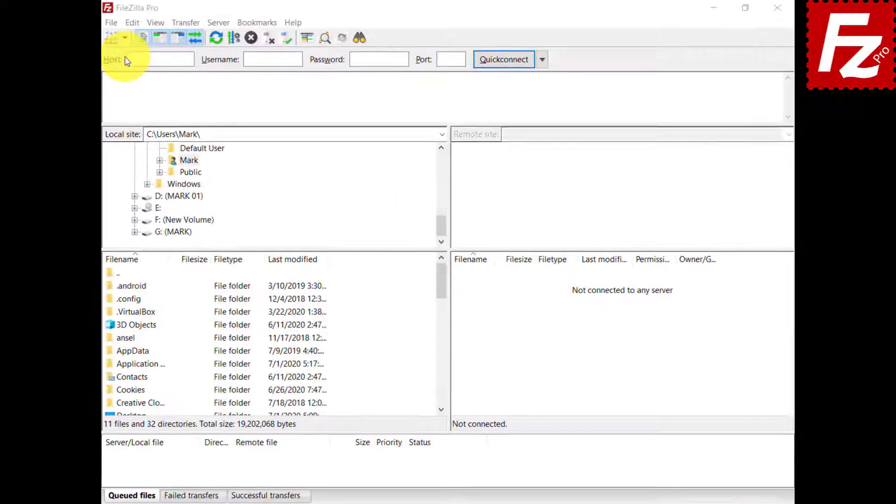
Step: Create a new site folder named Google Drive in the Site Manager
click(83, 41)
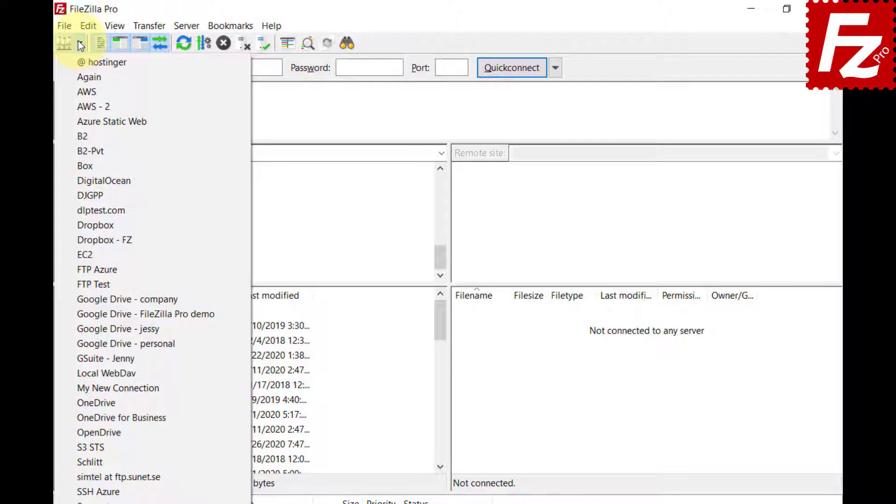
click(66, 23)
click(66, 26)
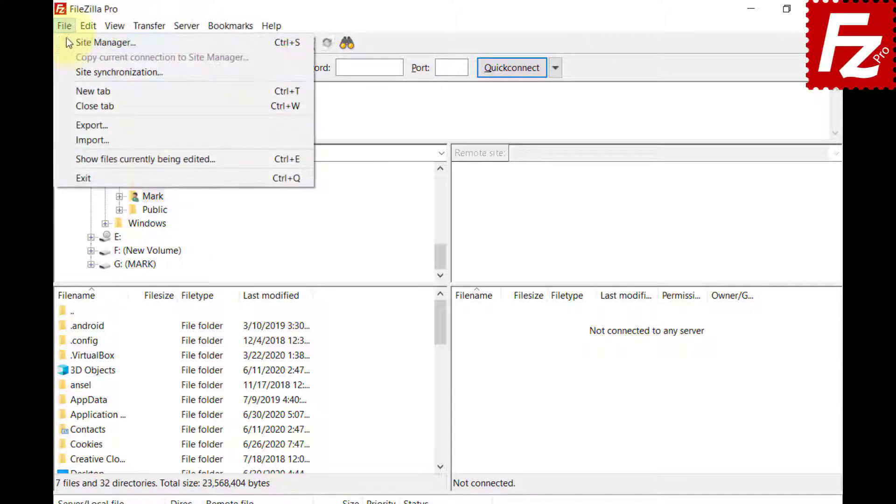
click(68, 41)
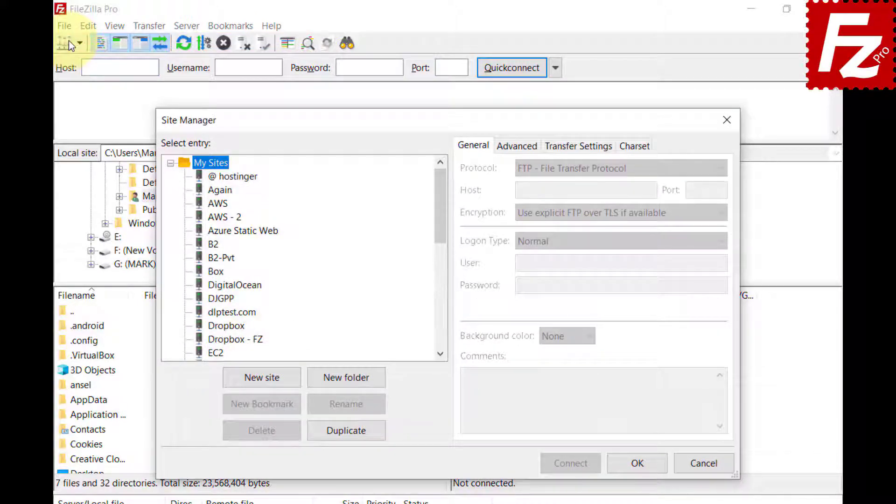
click(350, 382)
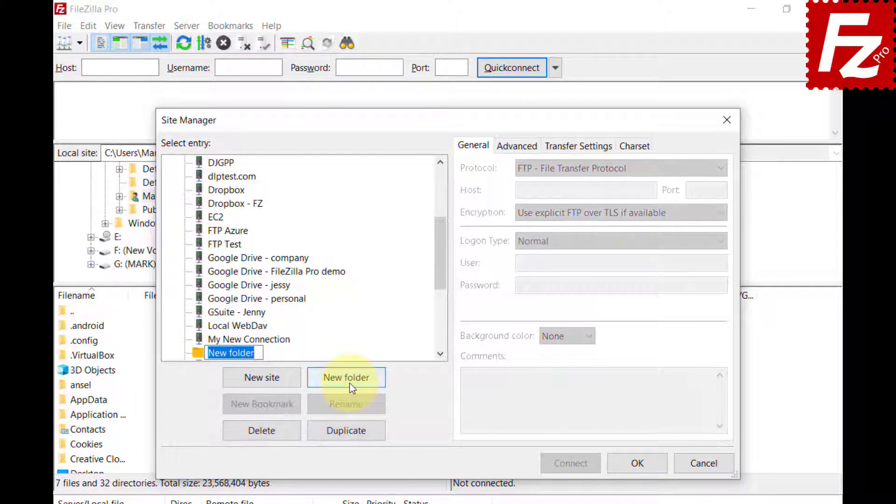
text(Google Drive)
key(Return)
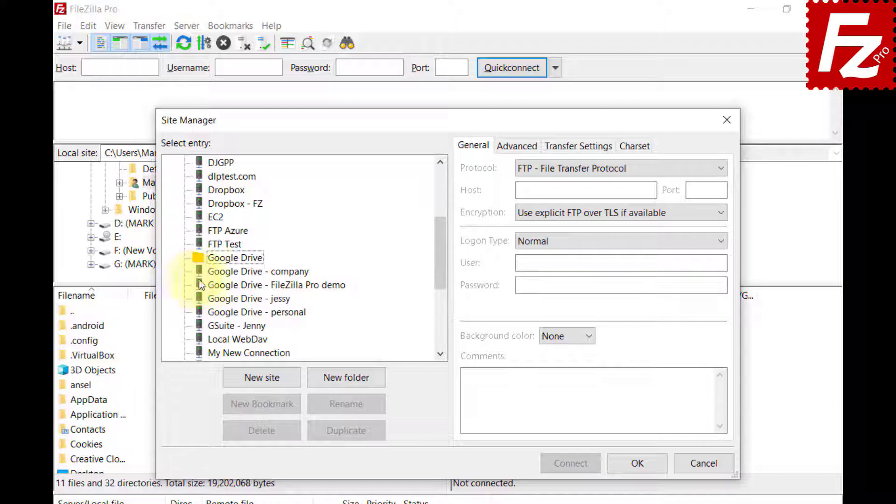
Step: Multi-select the four Google Drive site entries along with the Google Drive folder
click(220, 272)
ctrl+click(219, 286)
ctrl+click(218, 300)
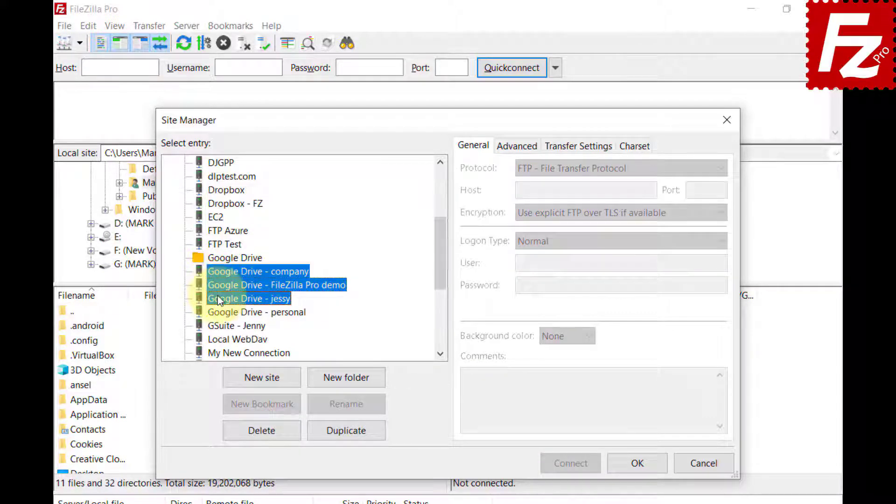
ctrl+click(219, 312)
ctrl+click(221, 259)
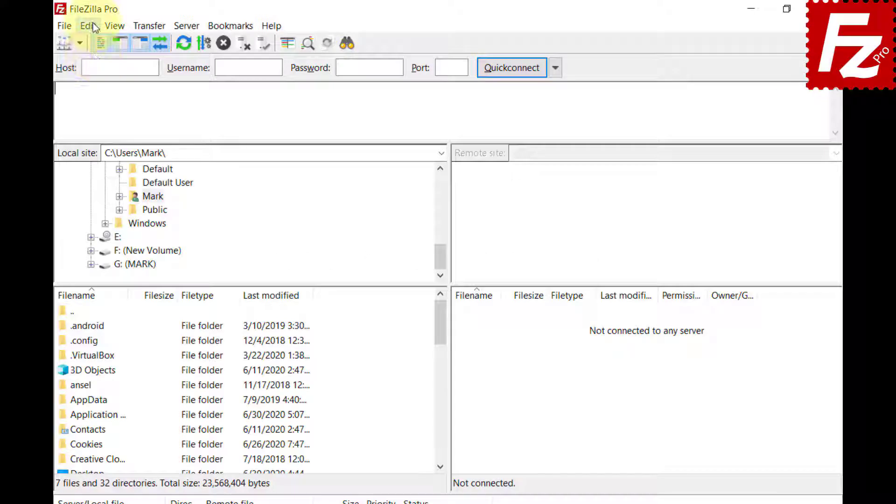
Step: In File lists settings, set Sorting mode to Sort directories inline
click(92, 25)
click(105, 74)
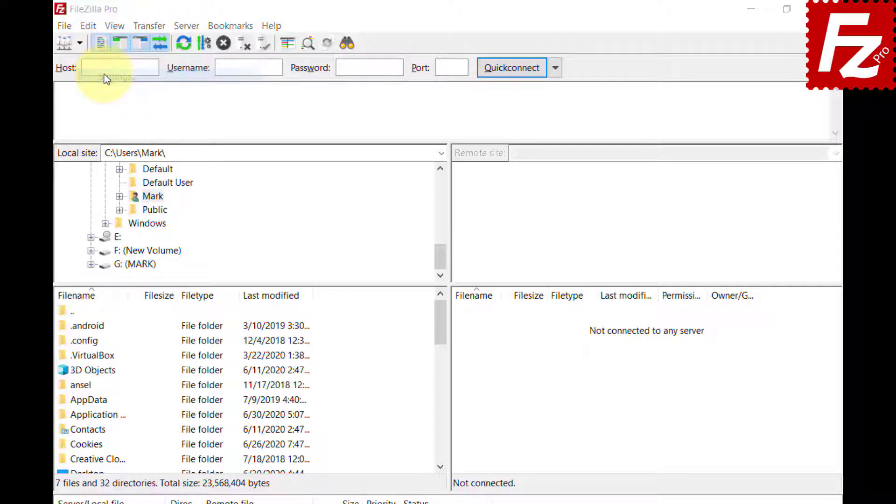
click(233, 325)
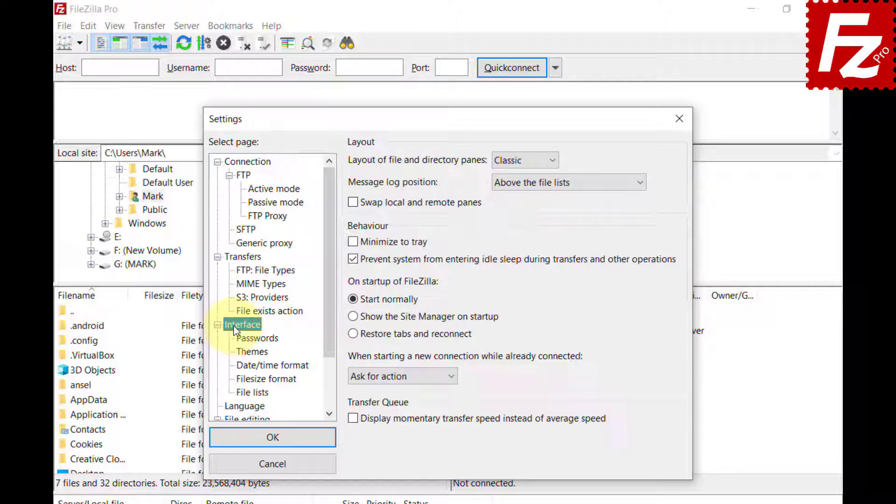
click(252, 392)
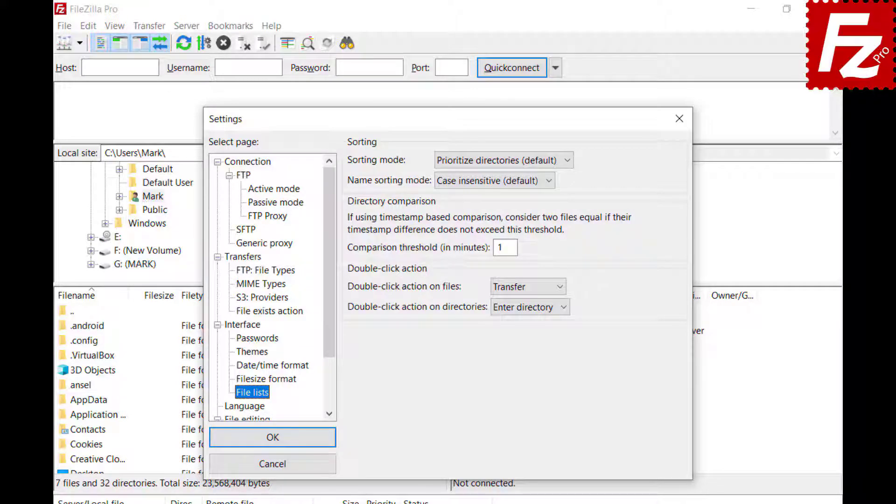
click(567, 160)
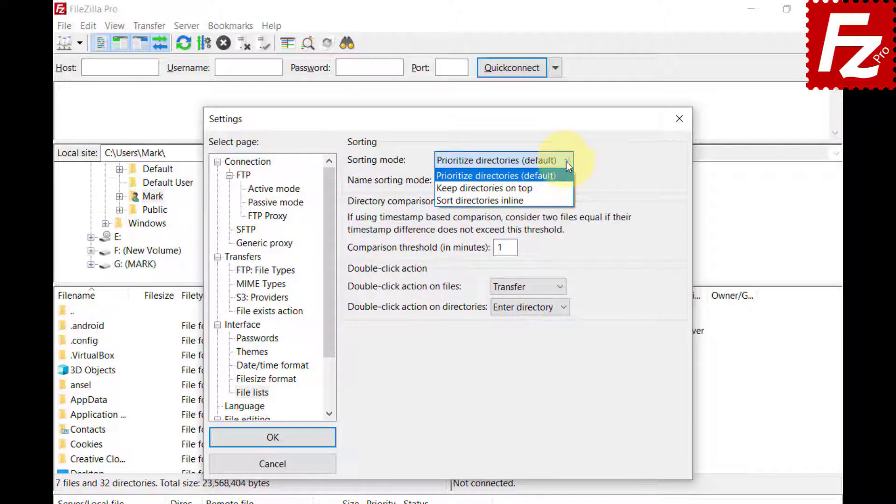
click(567, 187)
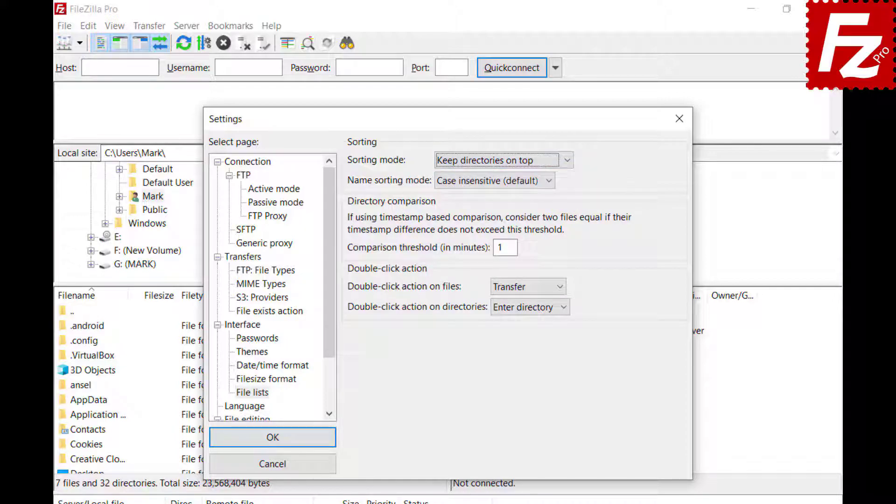
click(567, 161)
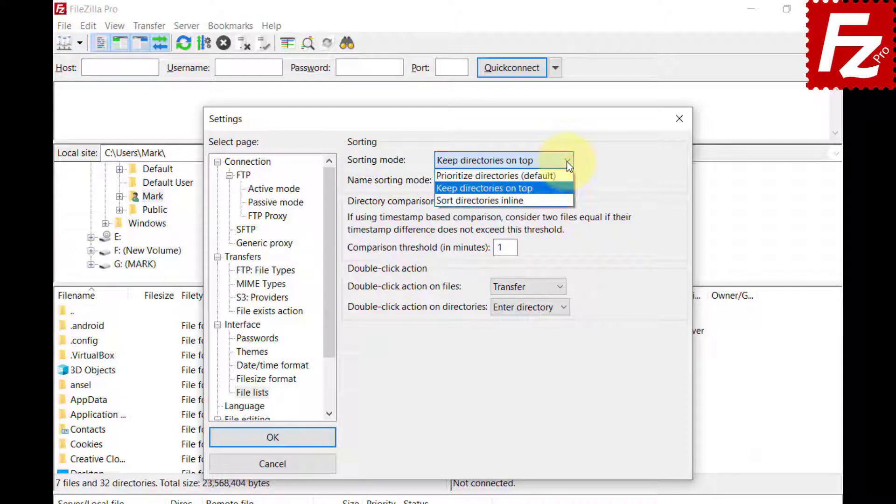
click(565, 201)
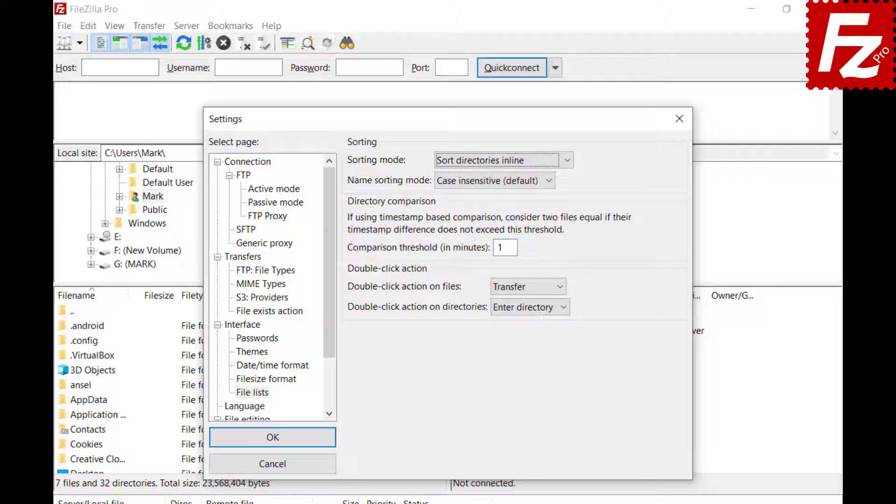
Step: Set the Name sorting mode to Natural sort
click(550, 182)
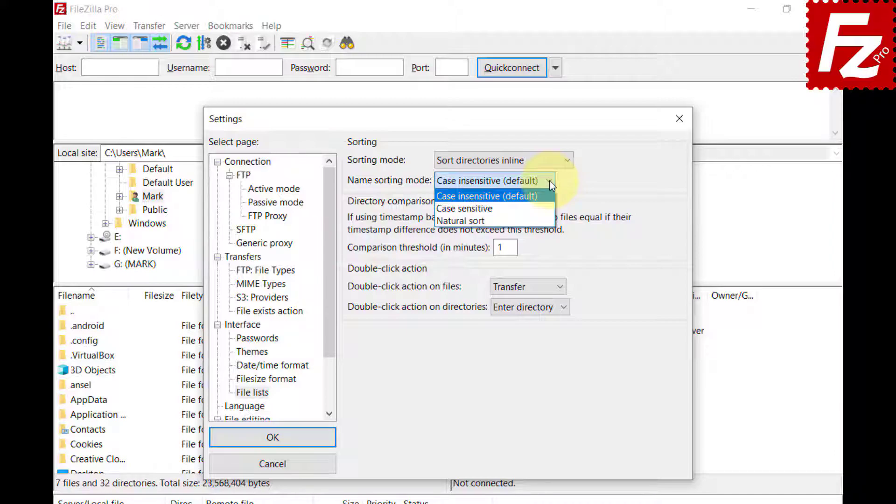
click(464, 208)
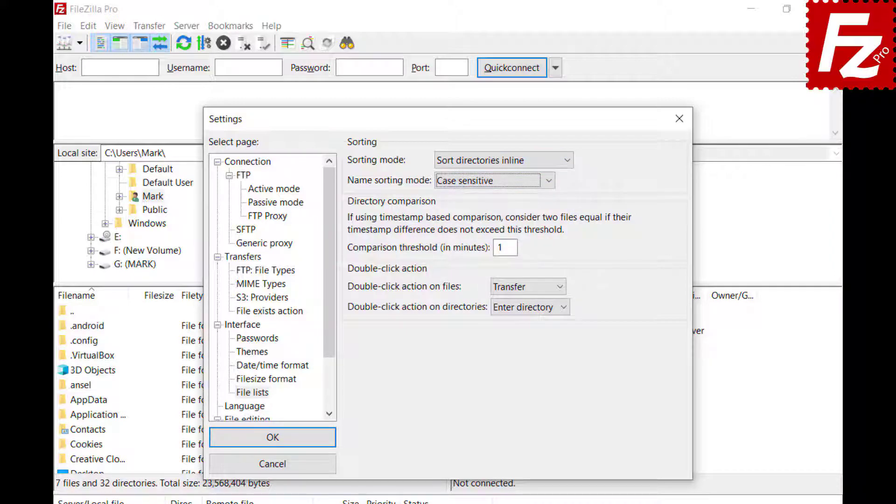
click(549, 181)
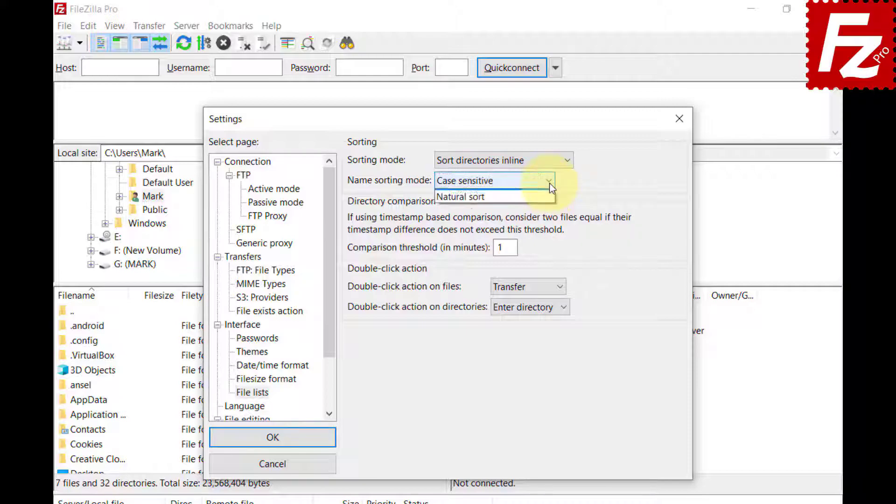
click(537, 221)
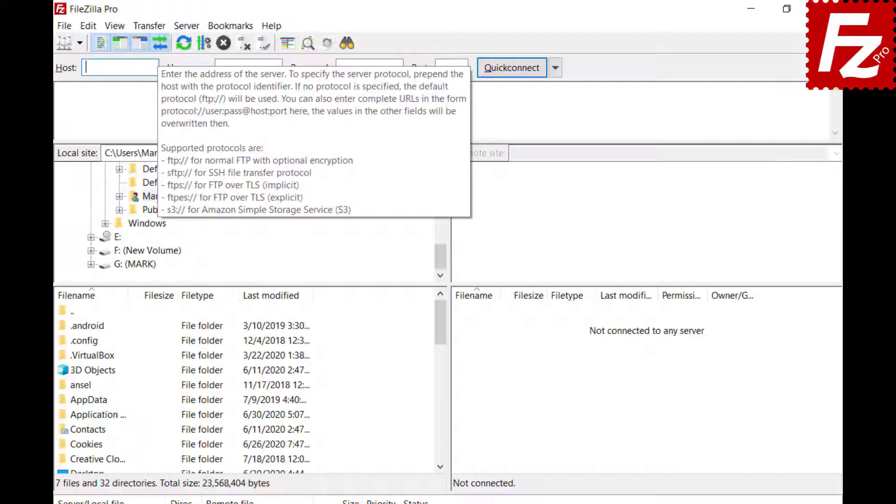
Step: Enter host 40.121.111.78, username and password in Quickconnect and connect
text(40.121.111.78)
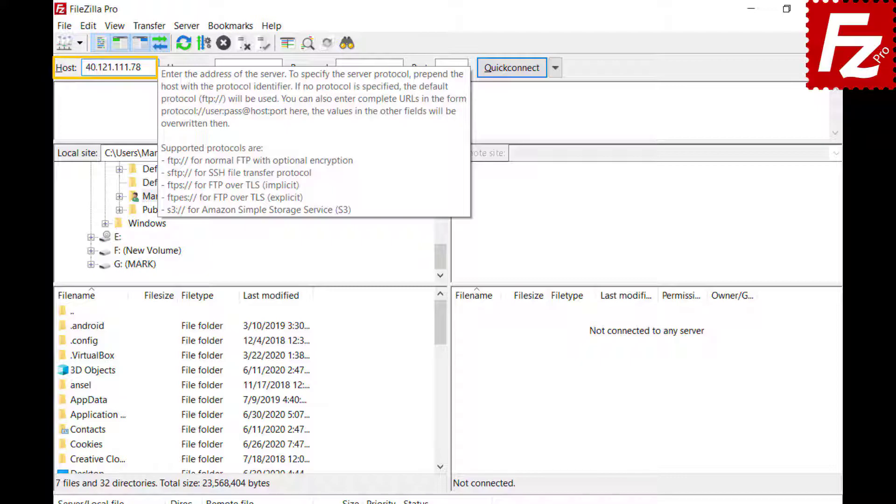
key(Tab)
text(zillaprotutorial)
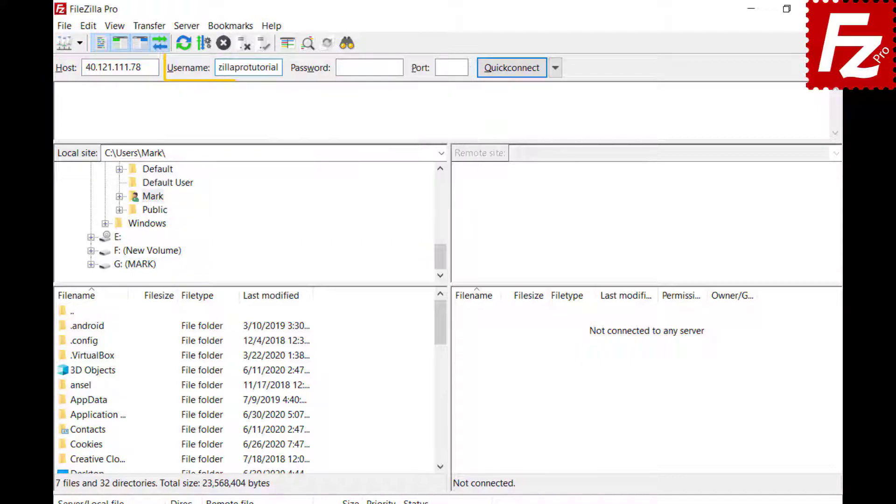
key(Tab)
key(ctrl+v)
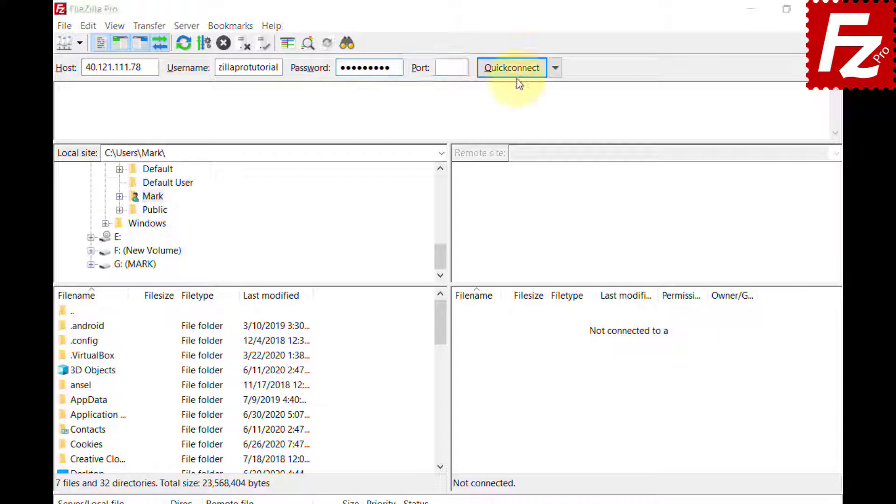
click(512, 68)
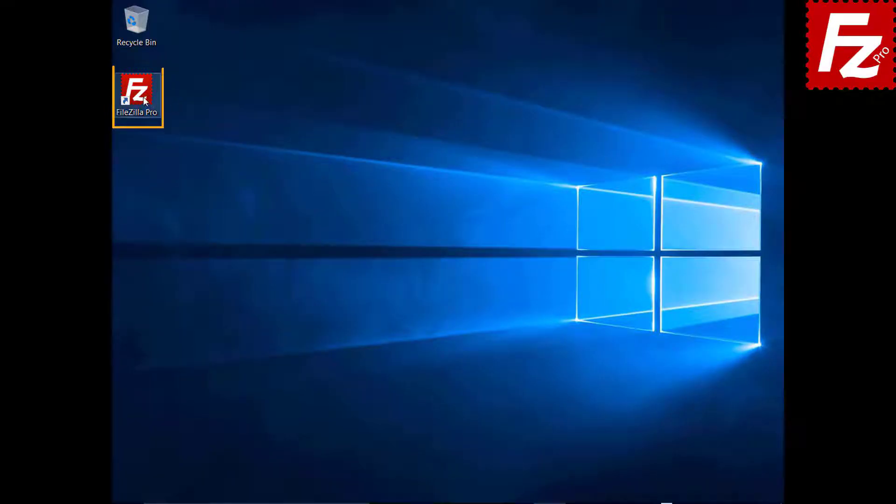
Step: Launch FileZilla Pro and add a new saved site named My Server
double_click(142, 97)
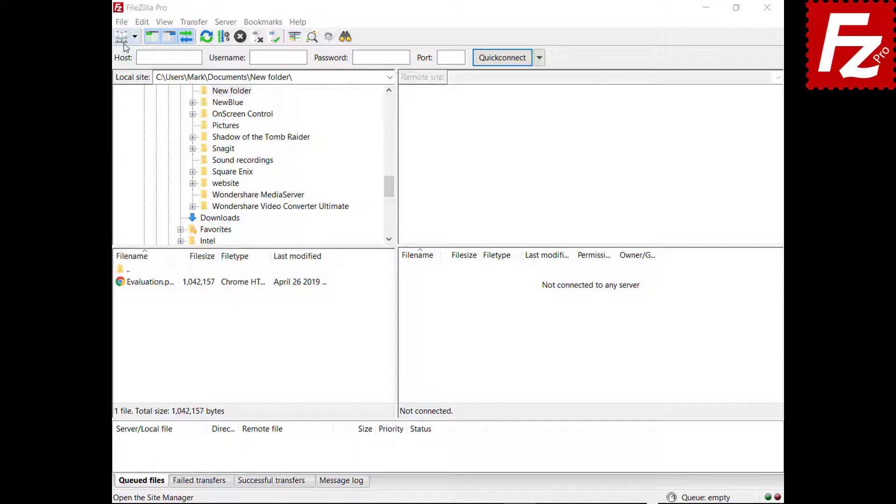
click(121, 22)
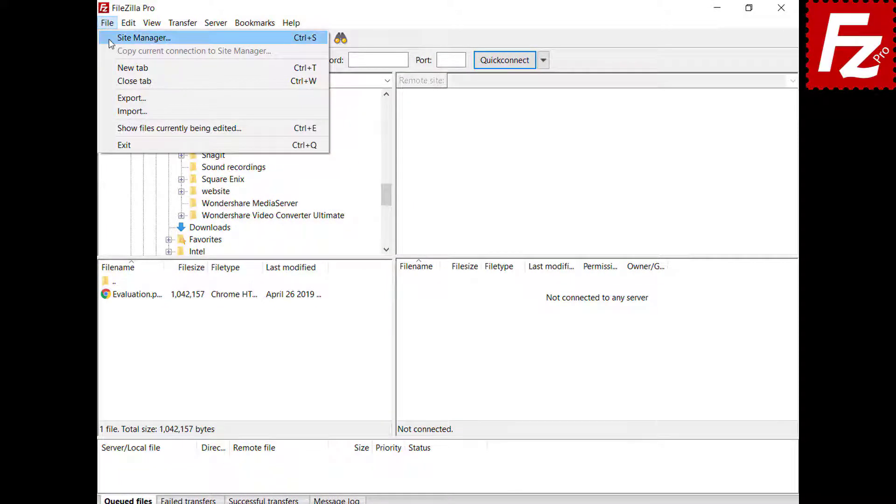
click(109, 40)
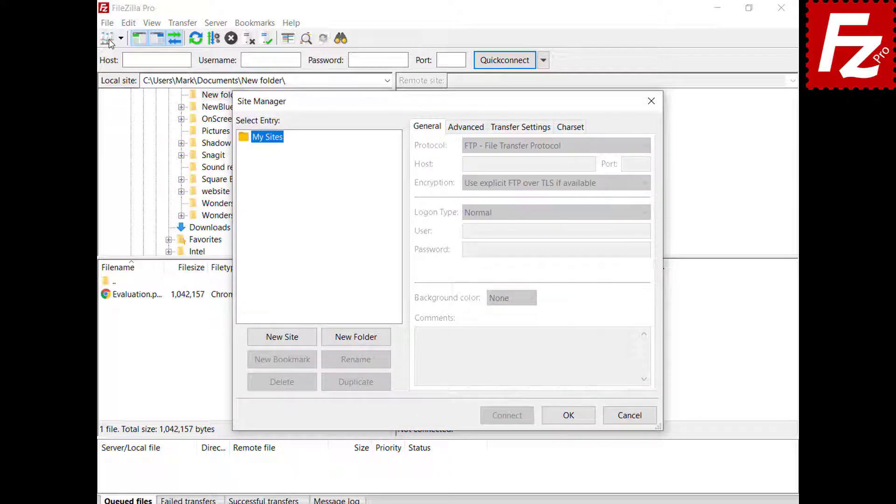
click(285, 338)
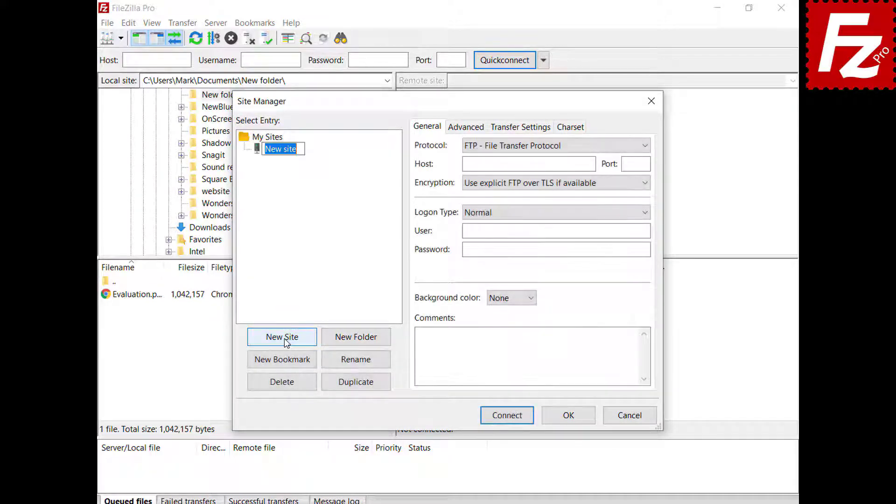
text(My Server)
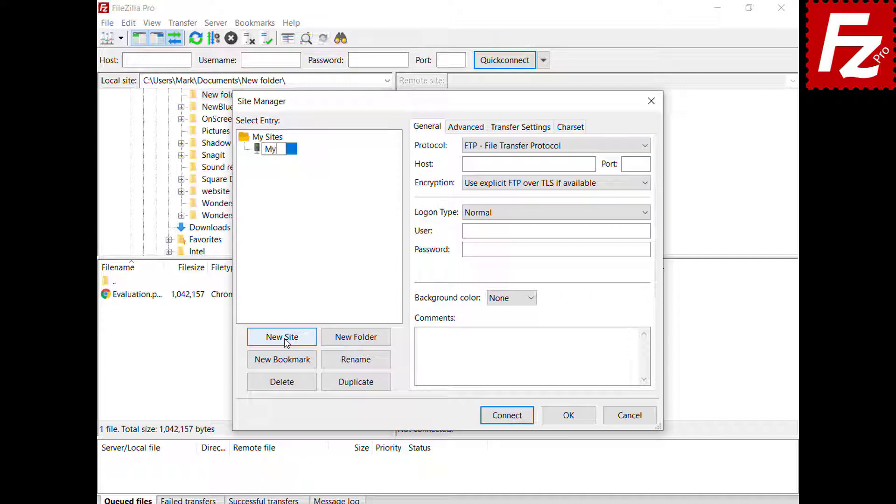
Step: Give My Server host 40.121.111.78, port 21, and the login user and password
click(591, 164)
text(40.121.111.78)
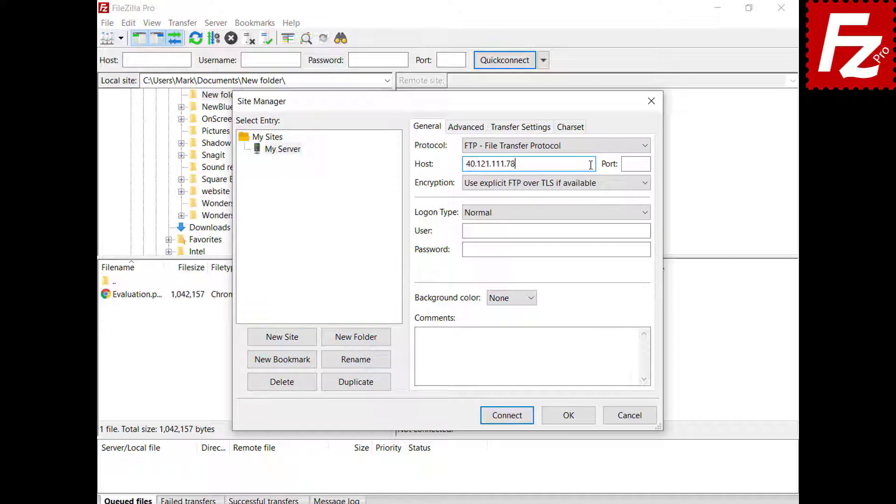
key(Tab)
text(21)
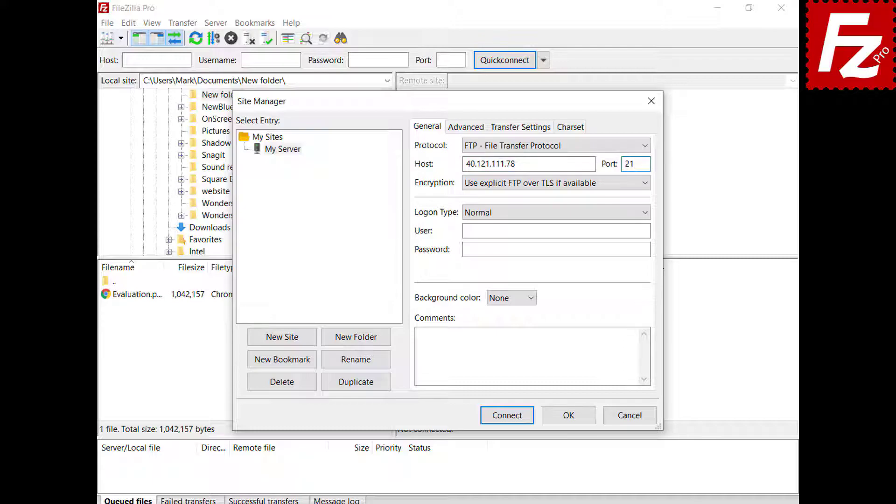
click(647, 231)
text(filezillaprotutorial)
click(647, 250)
key(ctrl+v)
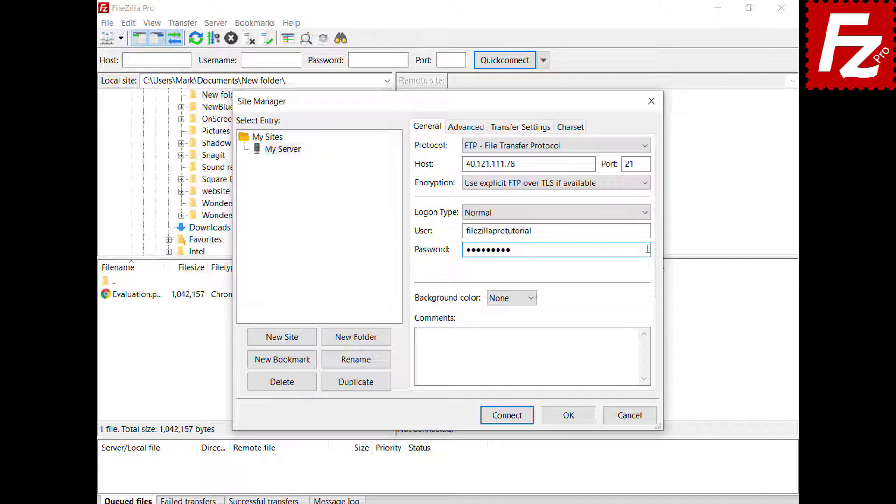
Step: Set My Server's background colour to Green
click(531, 299)
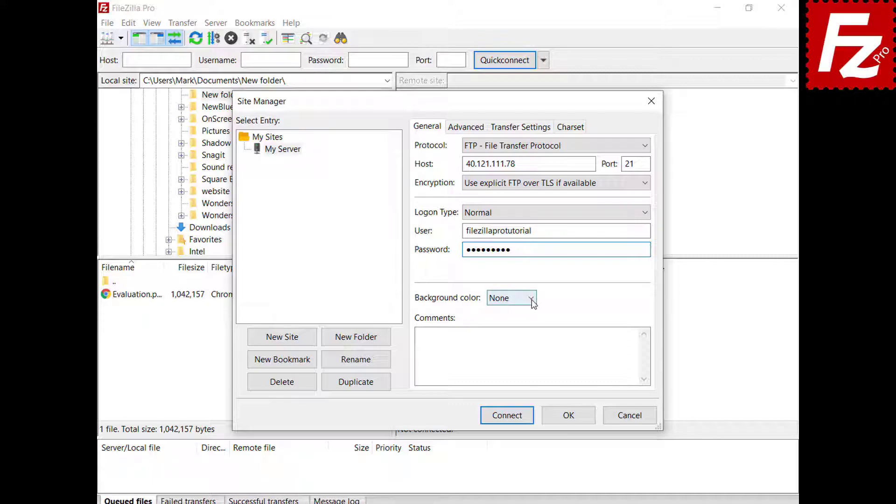
click(529, 334)
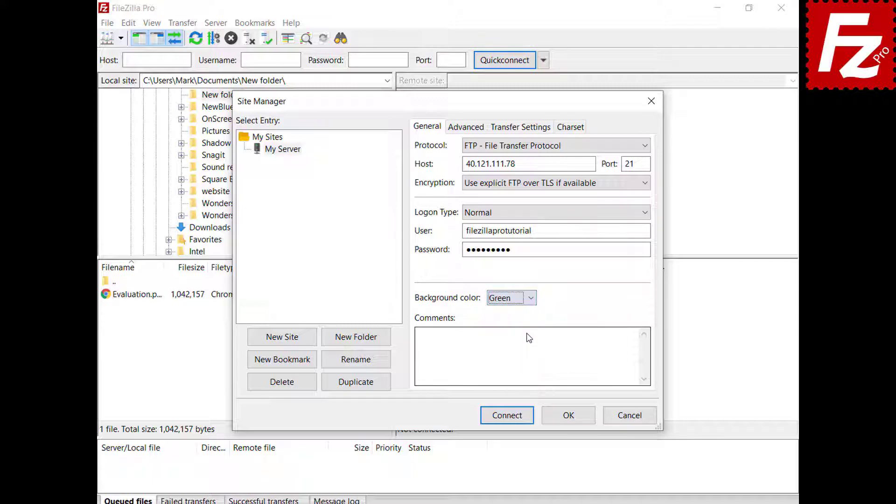
click(457, 131)
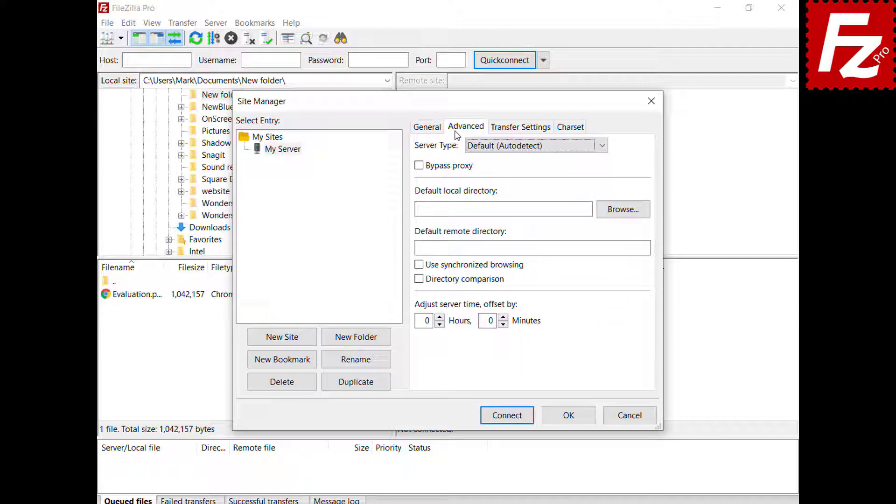
Step: Keep server type Default (Autodetect), check Transfer and Charset options, and save My Server
click(602, 148)
click(602, 150)
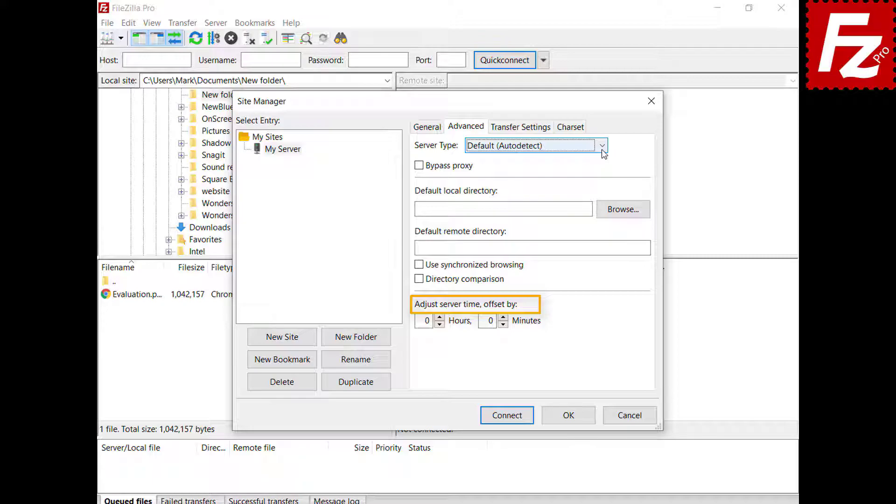
click(522, 132)
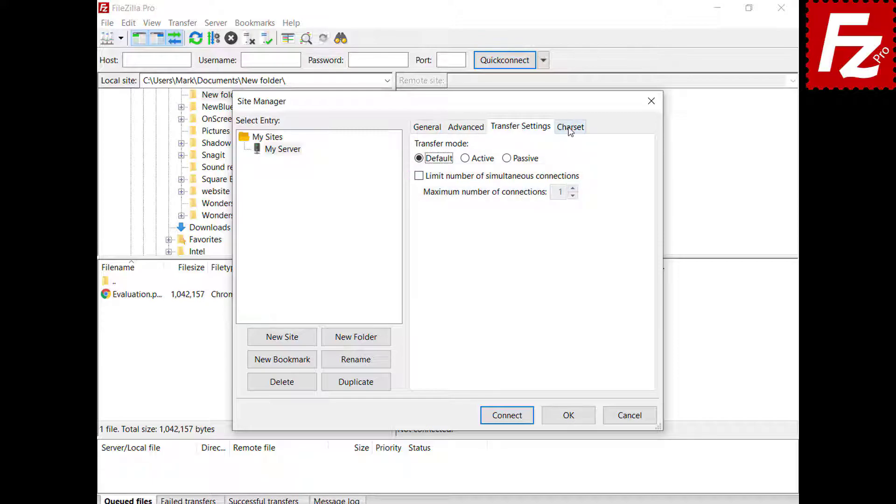
click(570, 130)
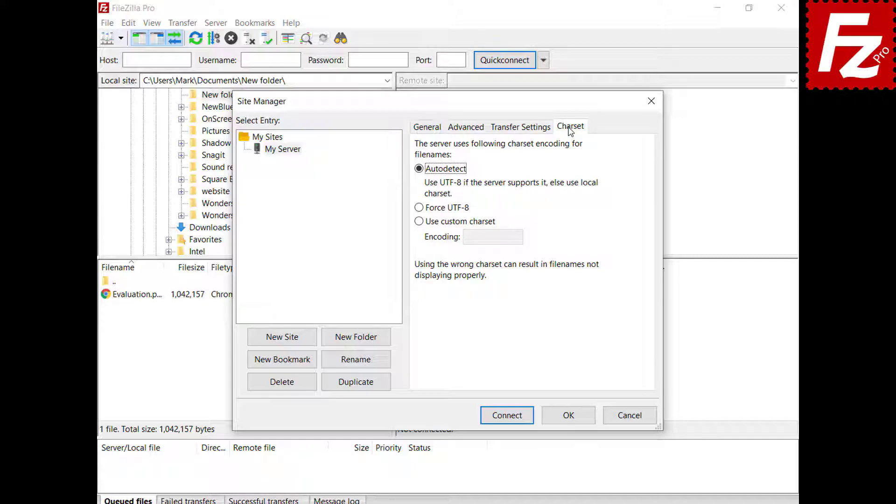
click(570, 416)
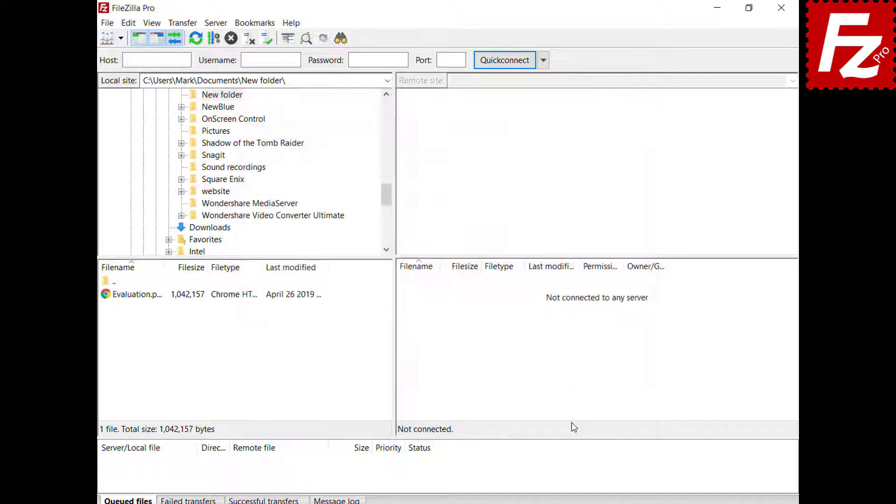
Step: Connect to My Server, then move it into a new site folder named Sites
click(120, 38)
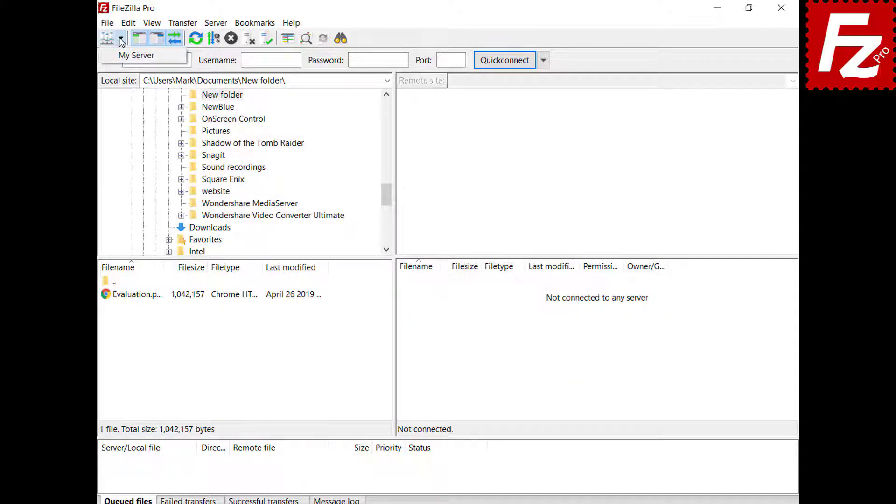
click(125, 56)
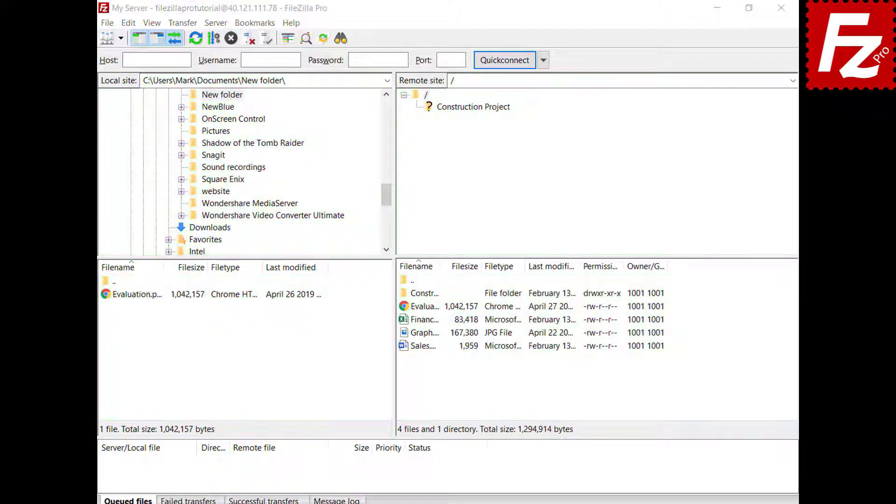
click(107, 39)
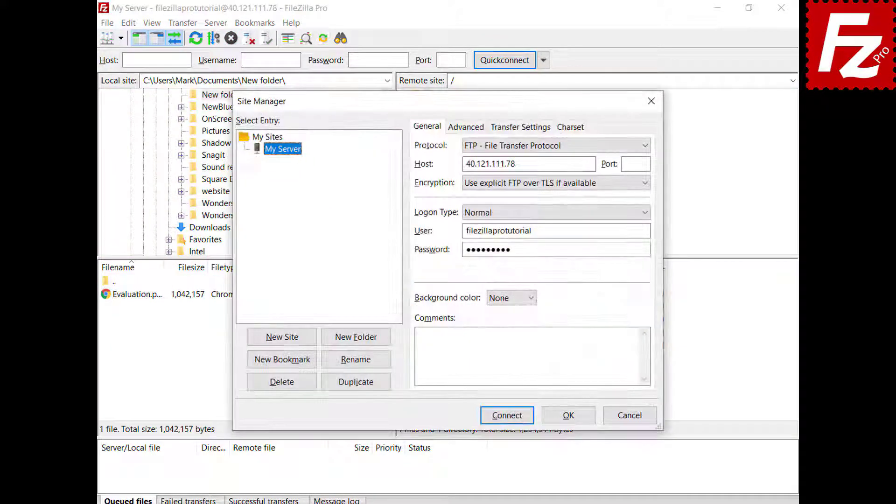
click(358, 345)
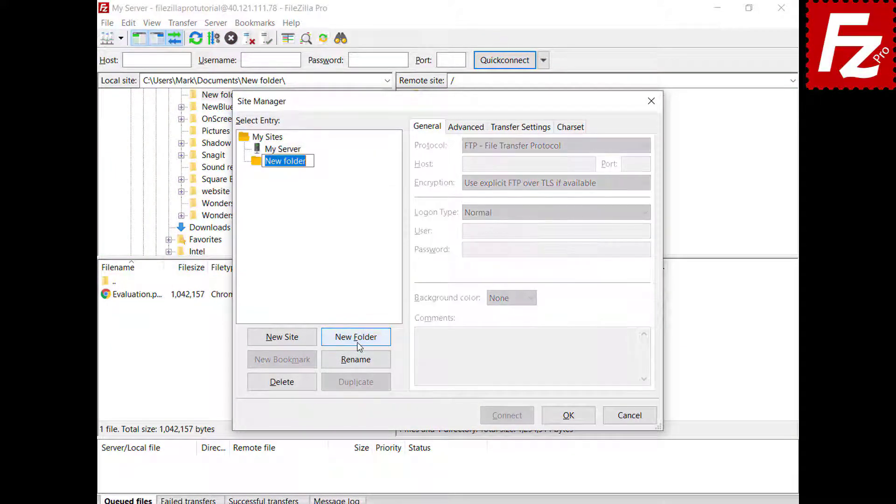
text(Sites)
key(Return)
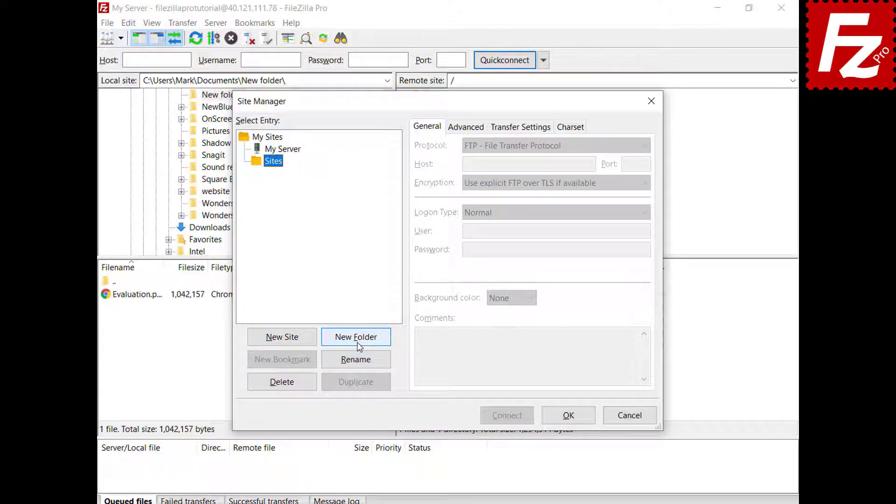
click(294, 153)
drag(294, 153, 283, 171)
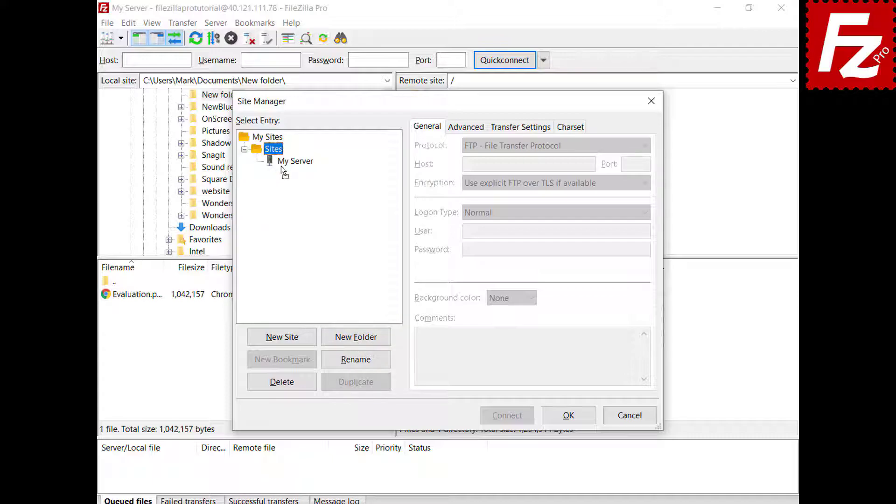
click(570, 421)
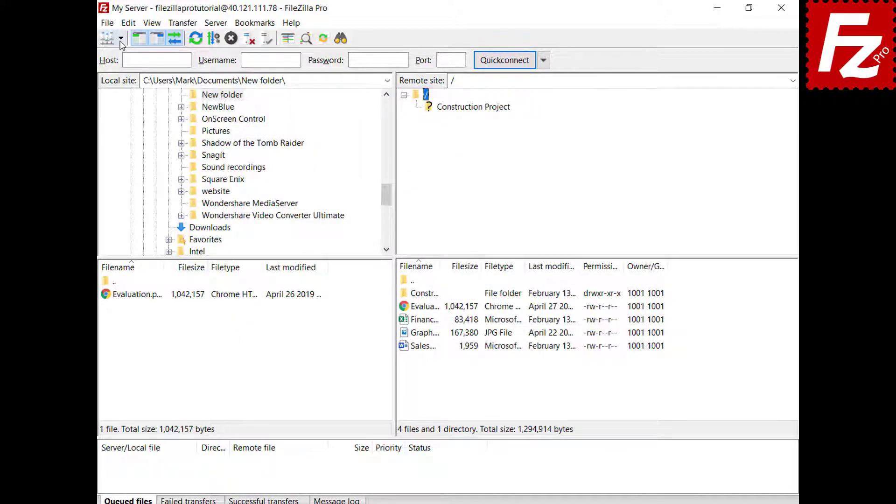
Step: Verify My Server now sits inside the Sites folder, then close the Site Manager
click(120, 40)
mouse_move(122, 57)
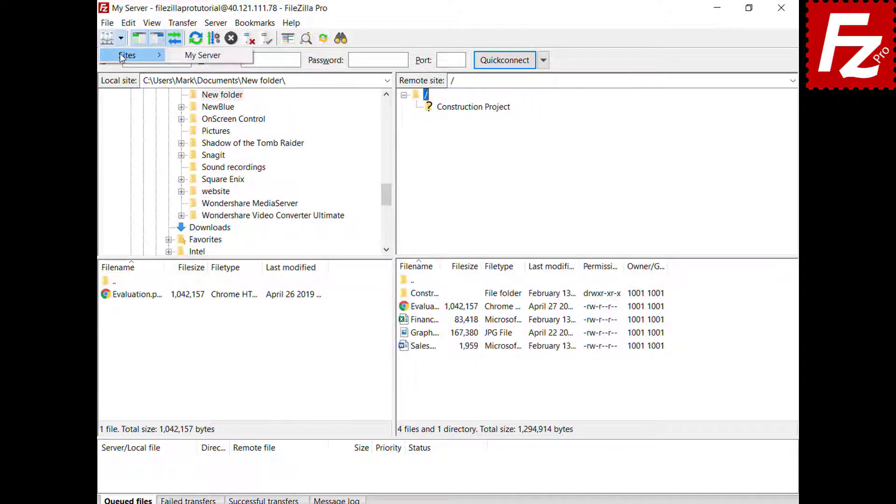
key(Escape)
key(ctrl+s)
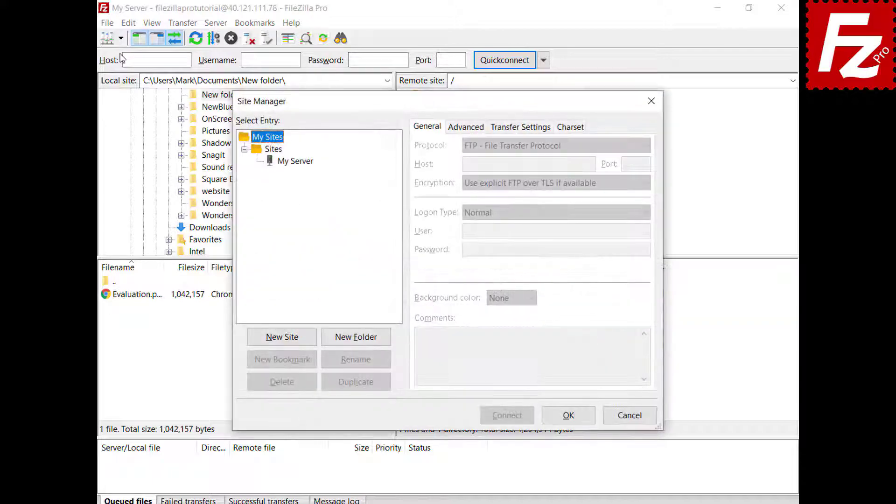
click(297, 160)
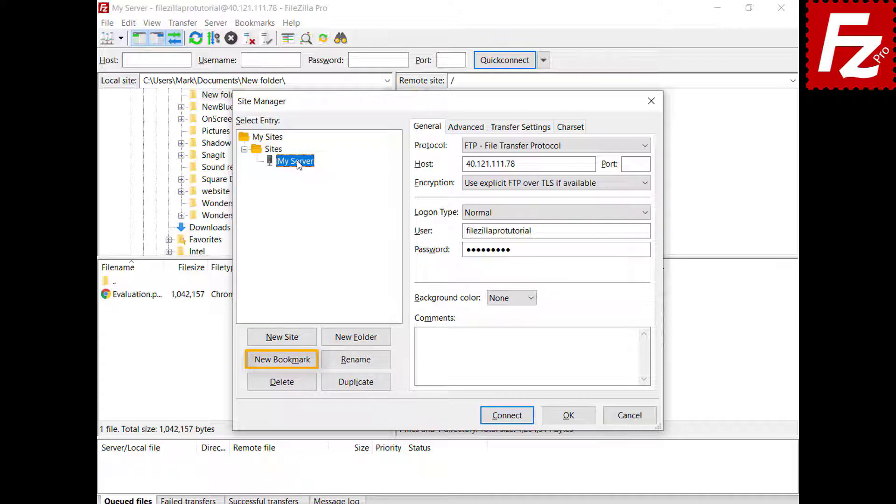
click(568, 416)
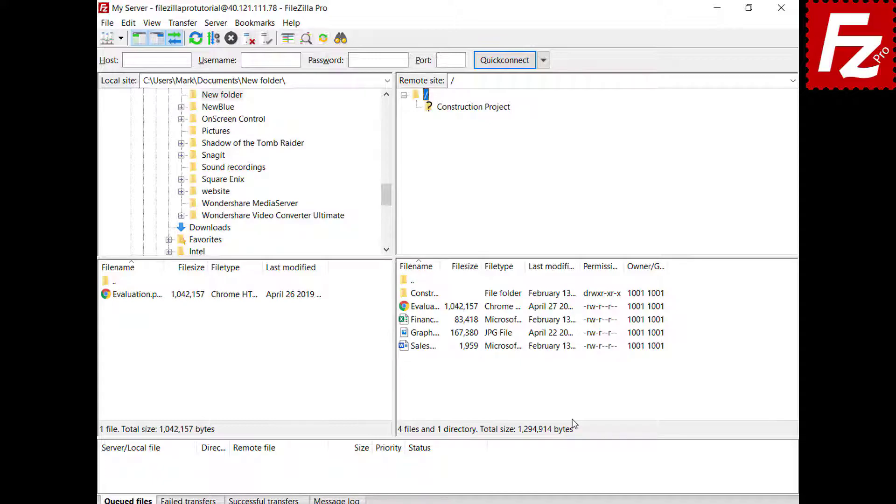
click(129, 26)
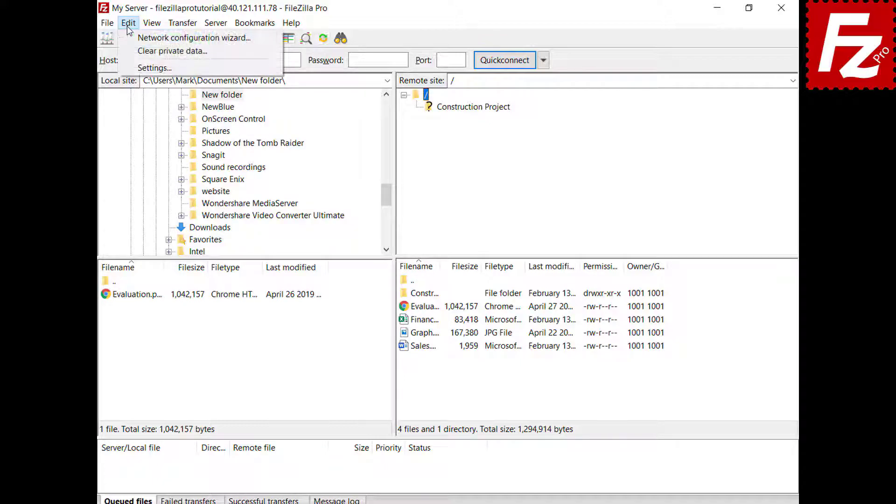
Step: Open the Settings dialog and view its Interface page
click(137, 68)
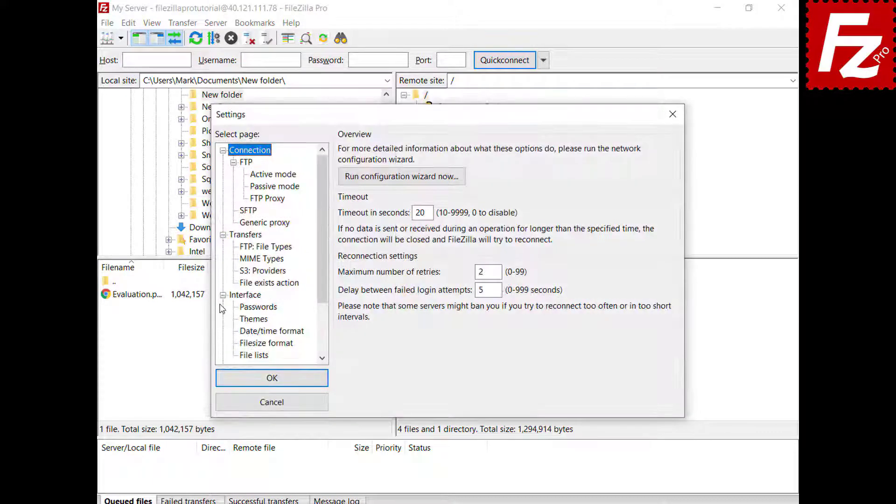
click(233, 296)
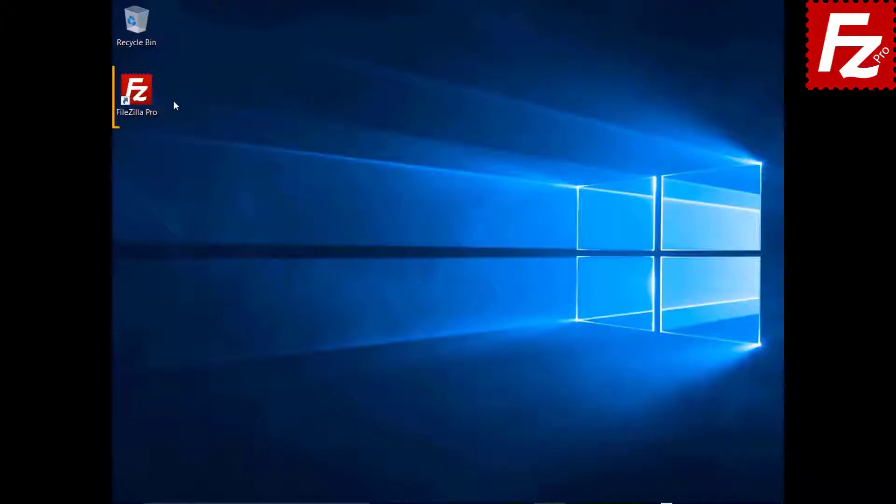
Step: Relaunch FileZilla Pro from the desktop and open the Site Manager
double_click(142, 97)
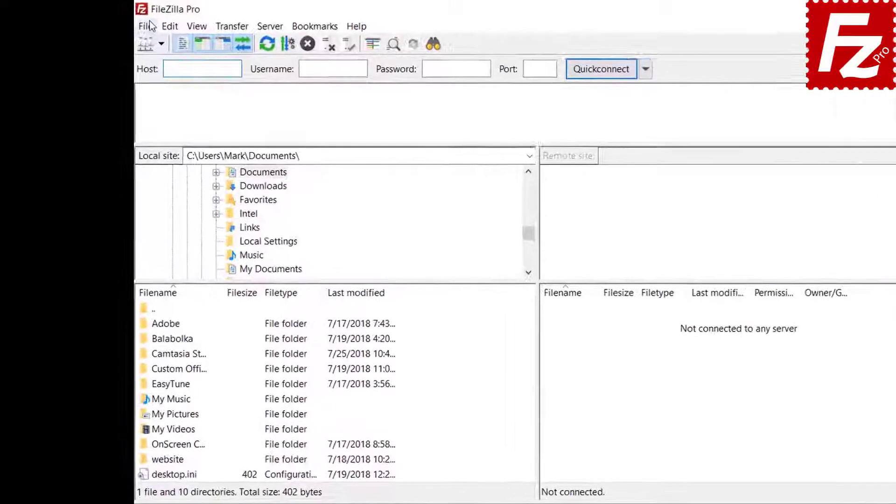
click(125, 22)
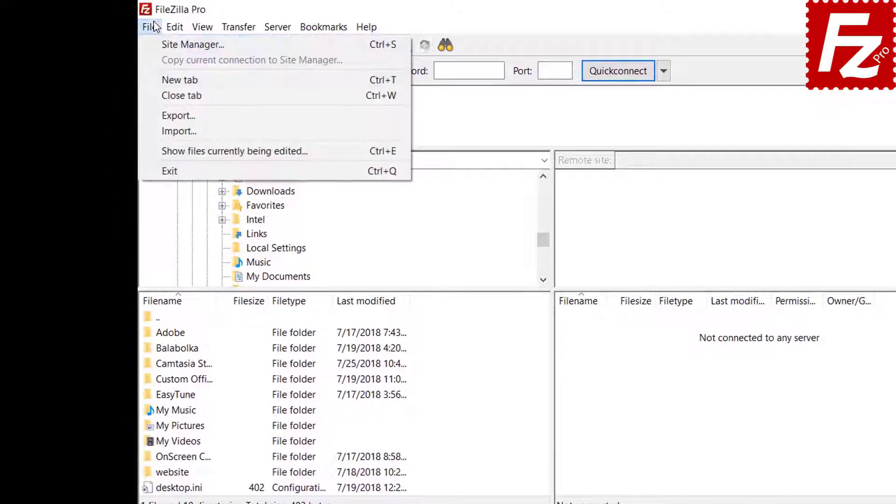
click(158, 43)
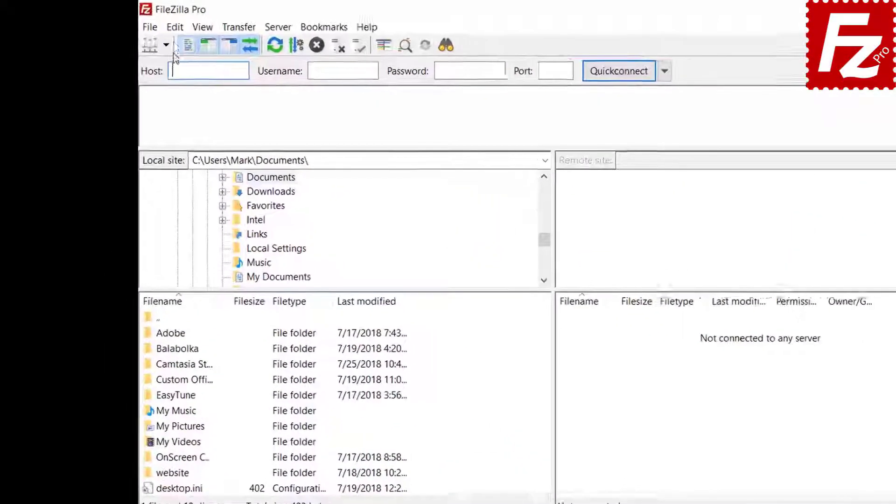
Step: Show the Interface > Passwords page in Settings
click(175, 26)
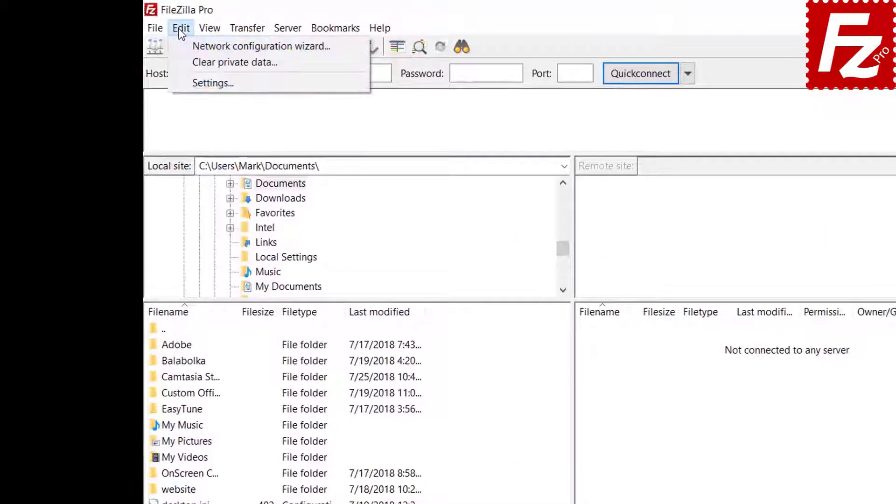
click(189, 83)
click(346, 377)
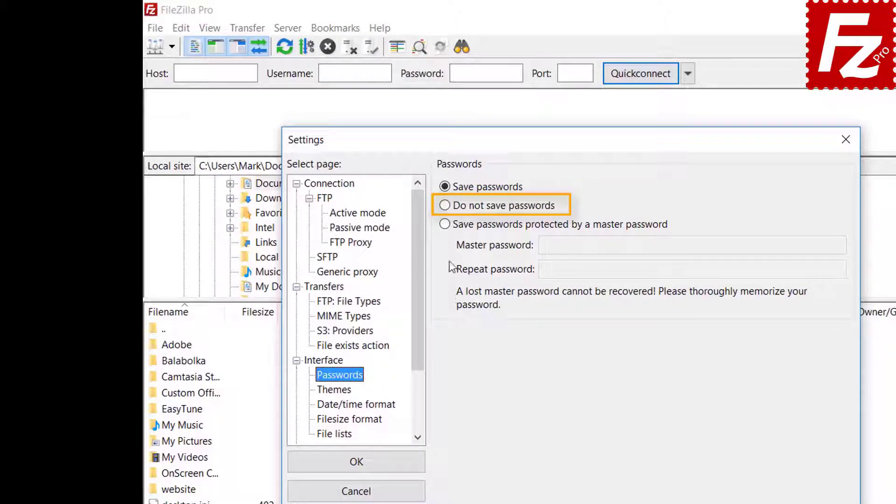
Step: Choose 'Save passwords protected by a master password', enter the master password twice, and confirm with OK
click(445, 224)
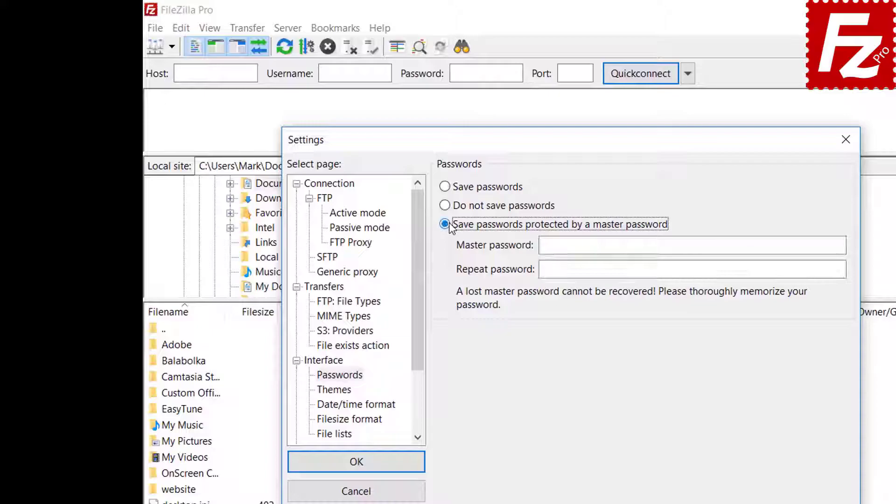
click(731, 245)
text(*****)
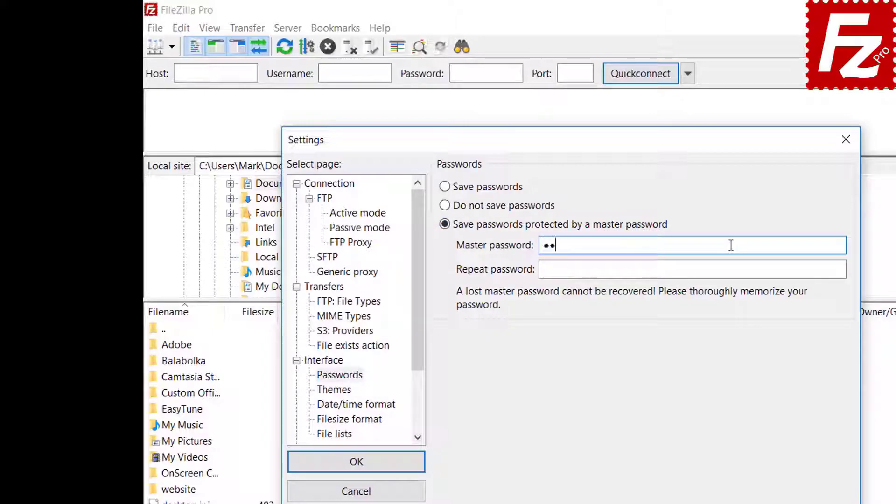
text(*****)
click(712, 270)
text(******)
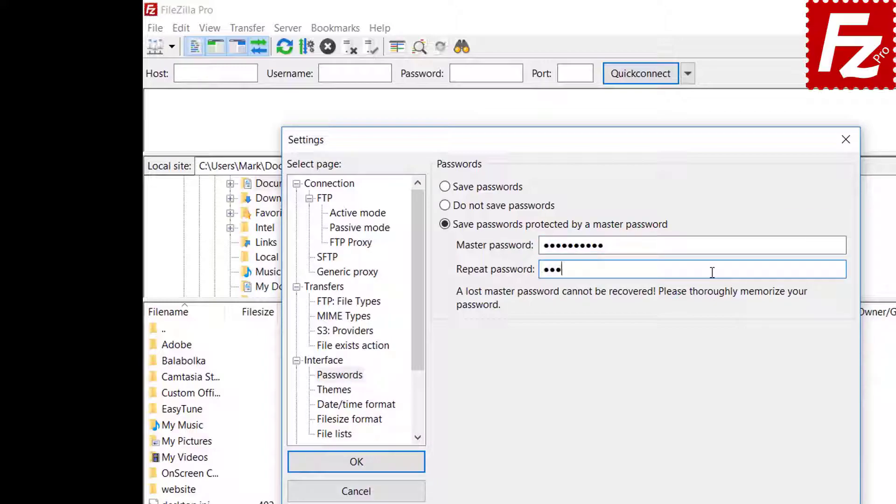
text(****)
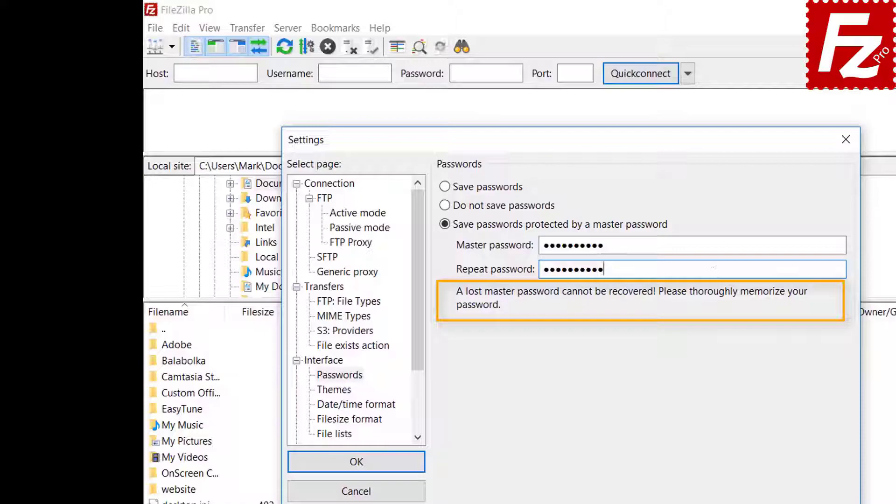
click(358, 467)
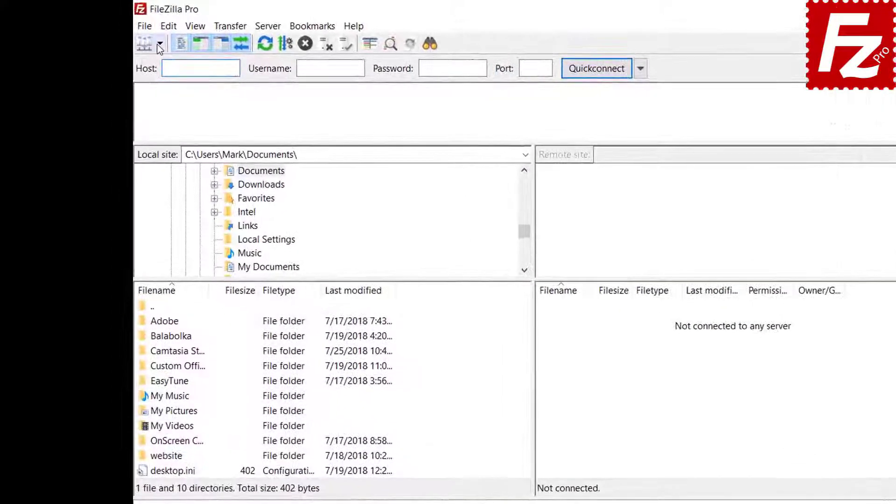
Step: Connect to the saved FTP Tutorial site, unlocking it with the master password
click(160, 45)
click(161, 63)
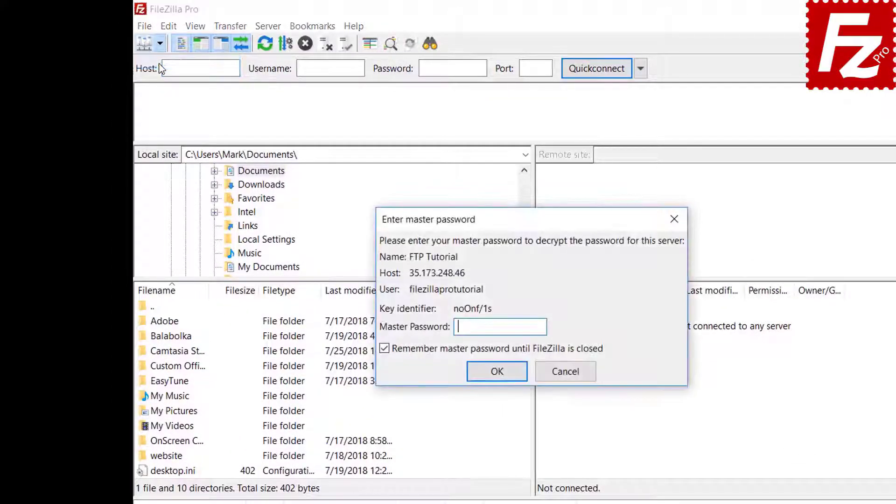
text(••••)
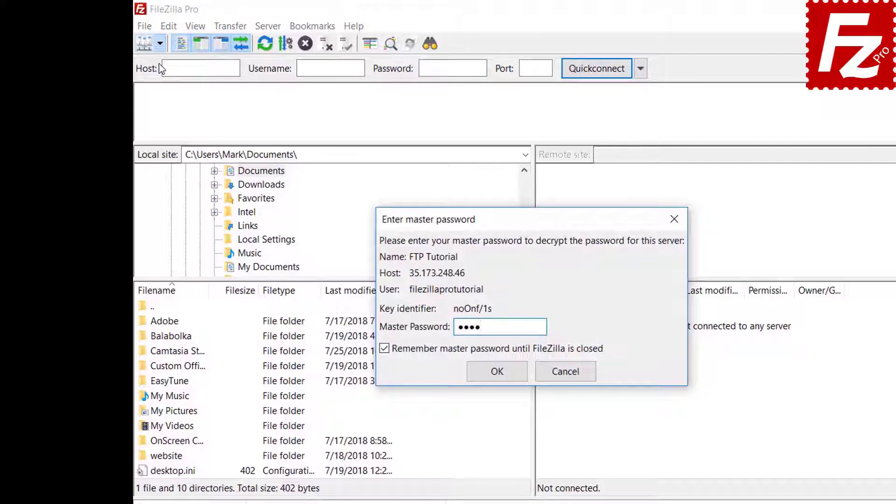
text(••••••)
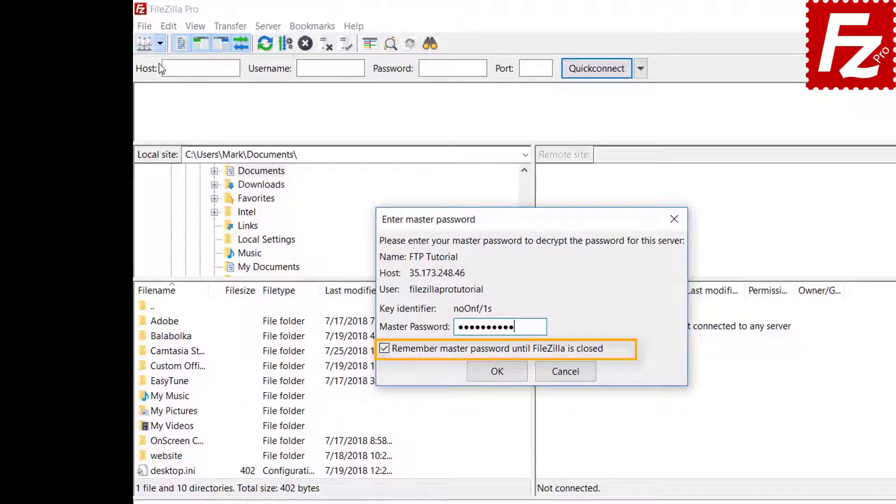
click(498, 374)
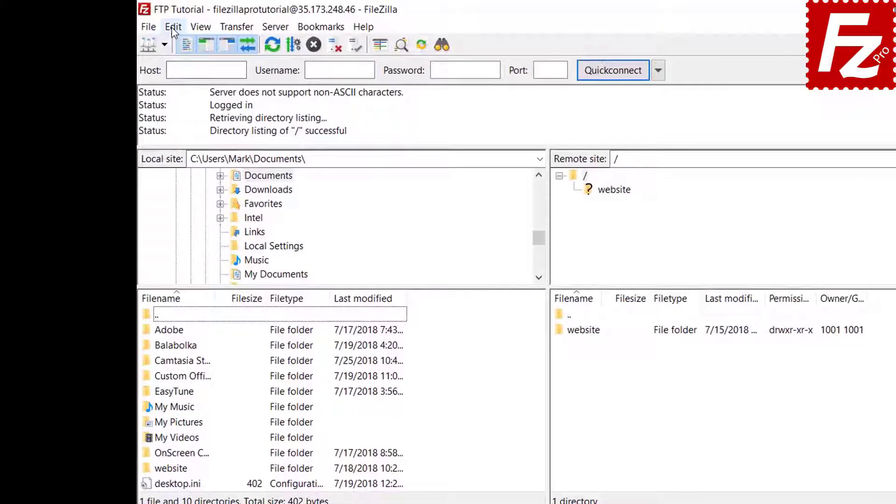
Step: Try switching Passwords to plain 'Save passwords' but cancel the master password prompt, then open Clear private data
click(142, 23)
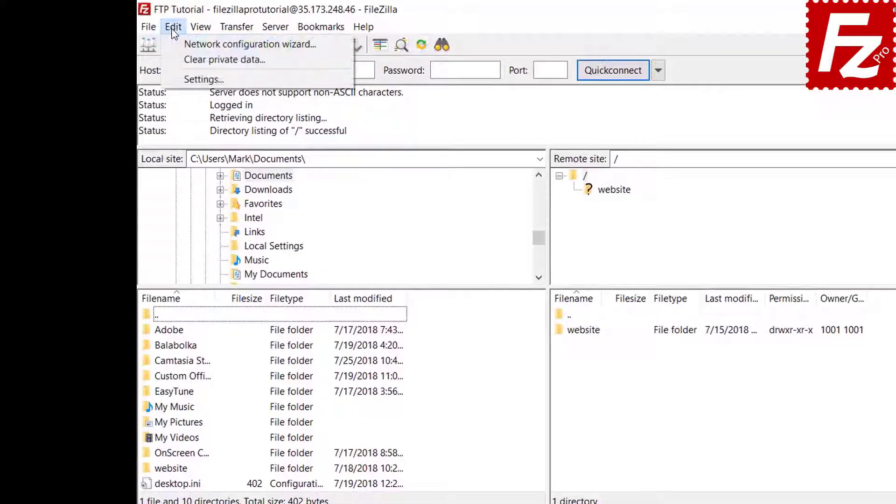
click(177, 78)
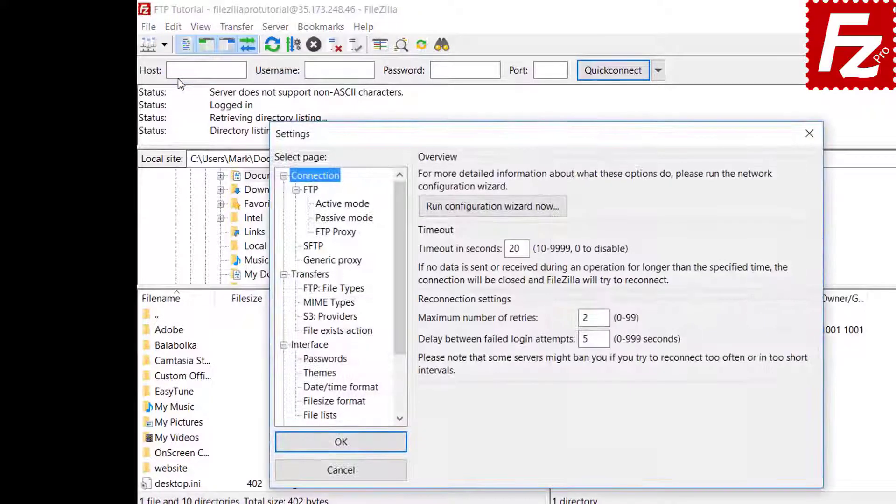
click(325, 359)
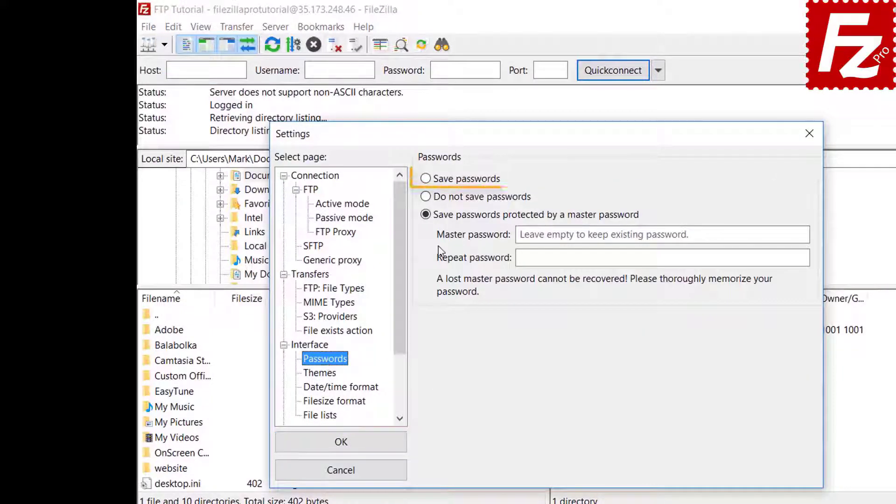
click(428, 182)
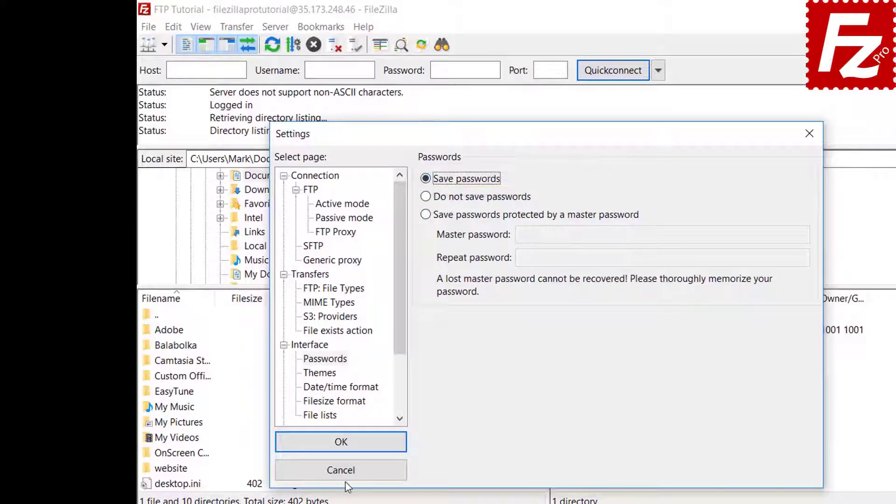
click(352, 450)
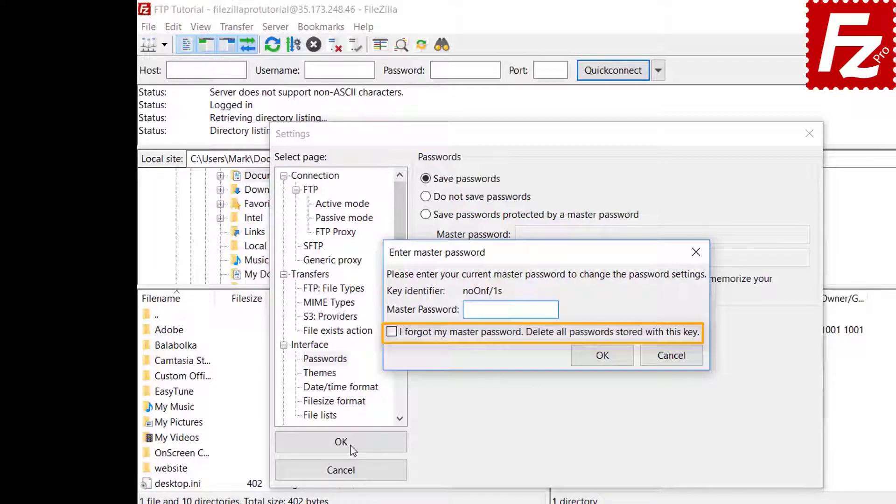
click(672, 355)
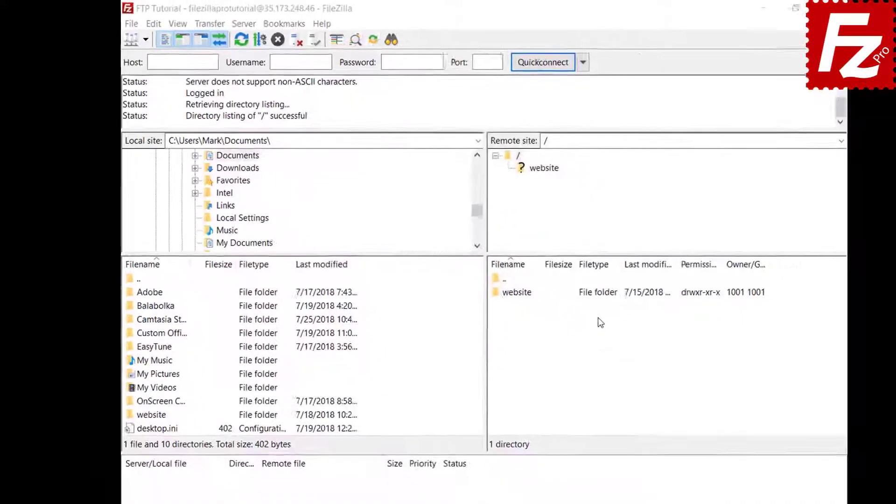
click(154, 23)
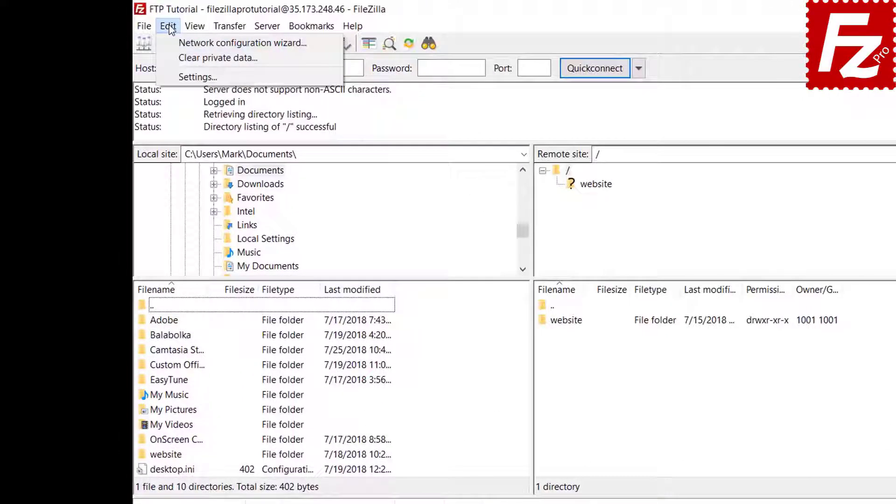
click(173, 58)
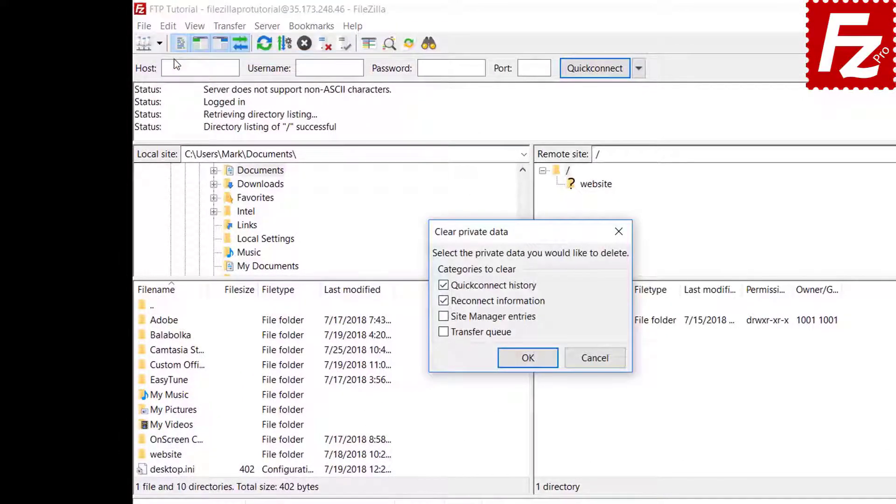
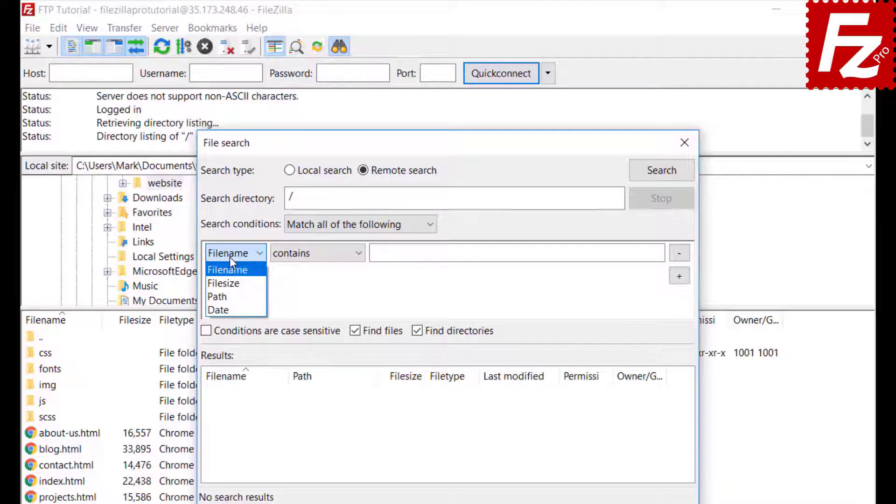
Step: Set the first search condition to Filename contains .jpg
click(231, 258)
click(316, 260)
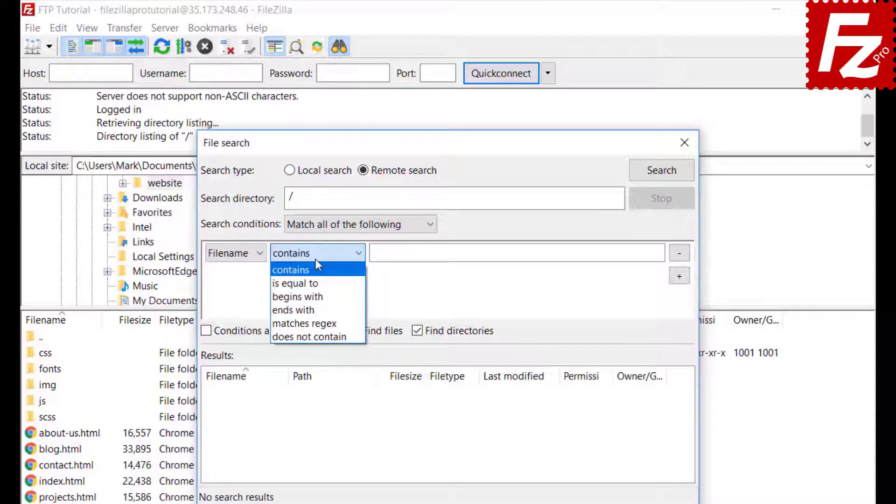
click(318, 266)
click(248, 254)
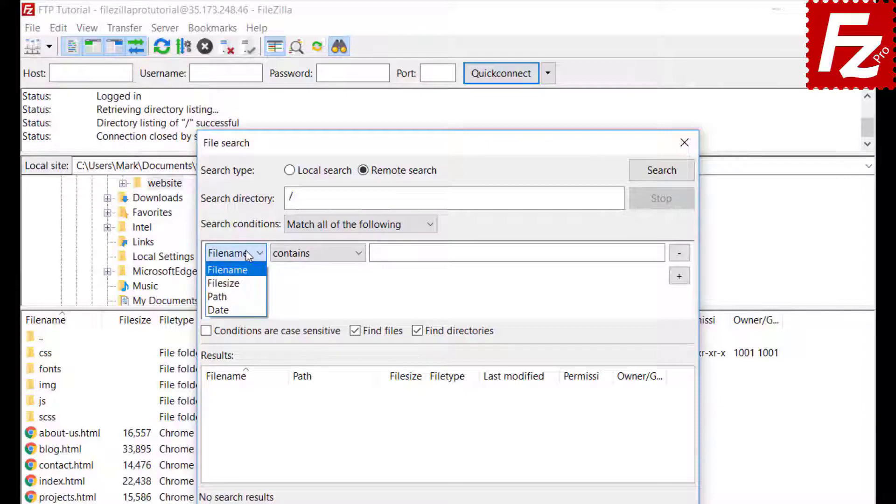
click(248, 274)
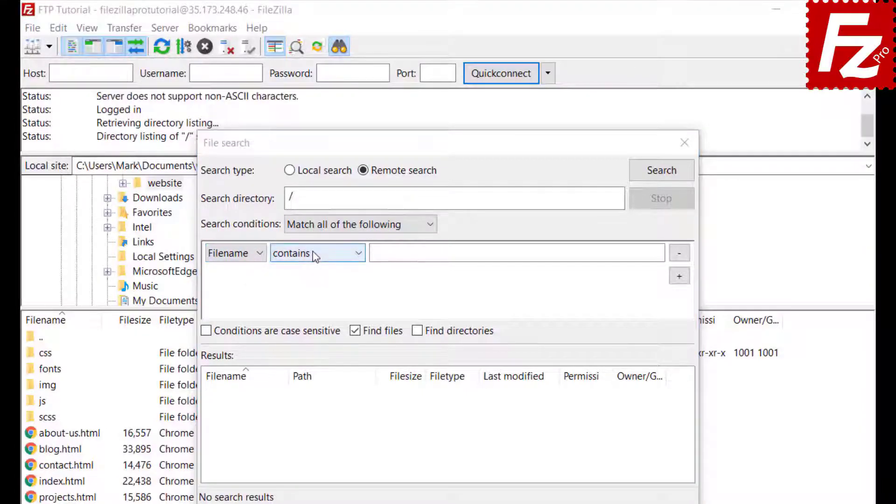
click(313, 253)
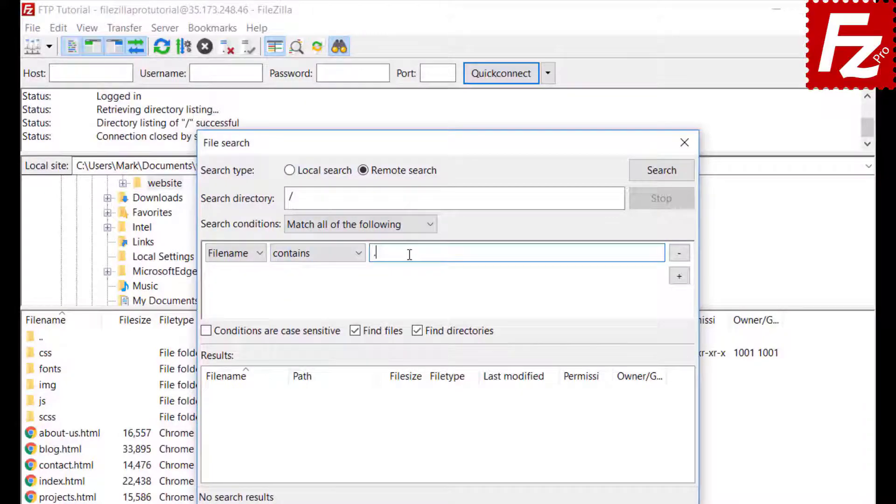
text(.jpg)
Step: Add a Filesize greater than 500000 condition and exclude directories from the results
click(683, 278)
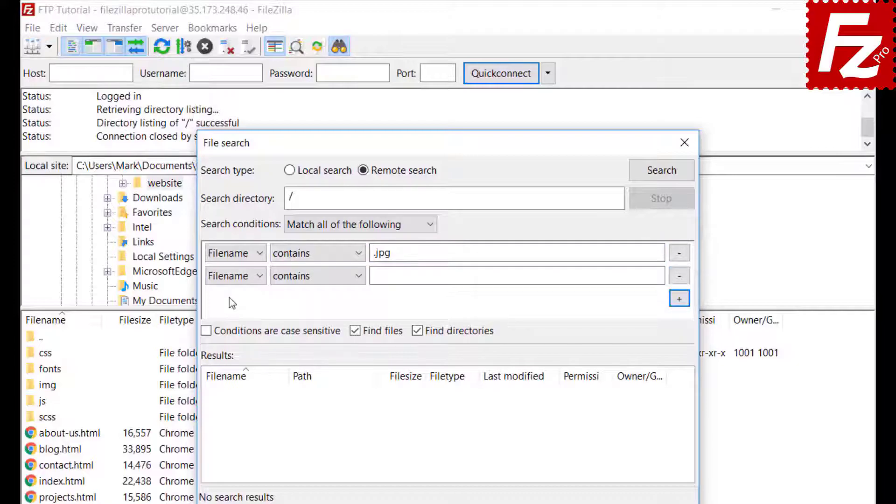
click(236, 276)
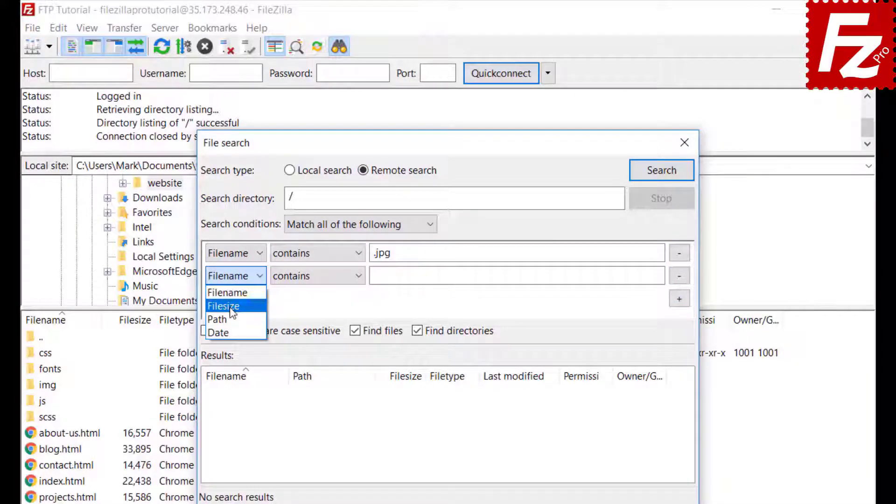
click(232, 307)
click(300, 275)
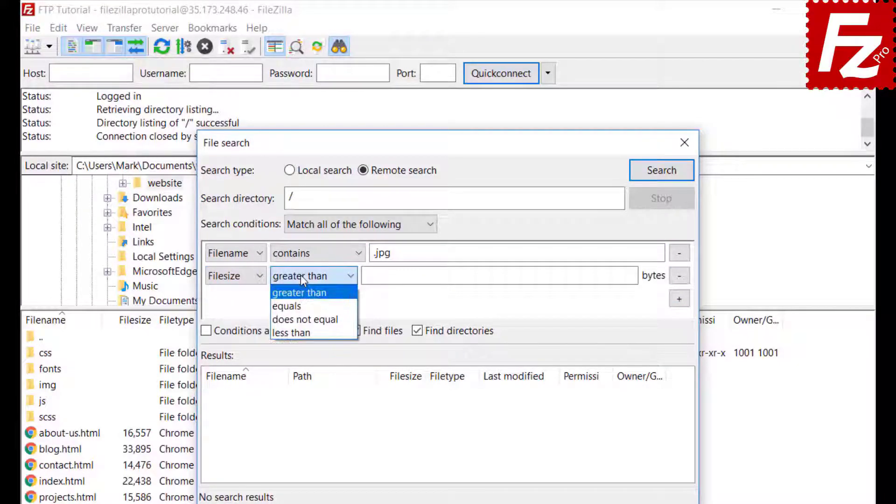
click(300, 276)
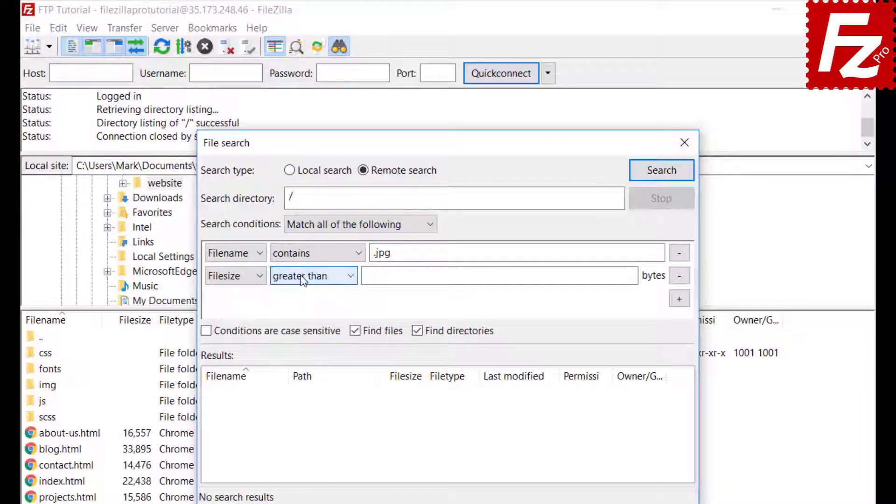
click(371, 276)
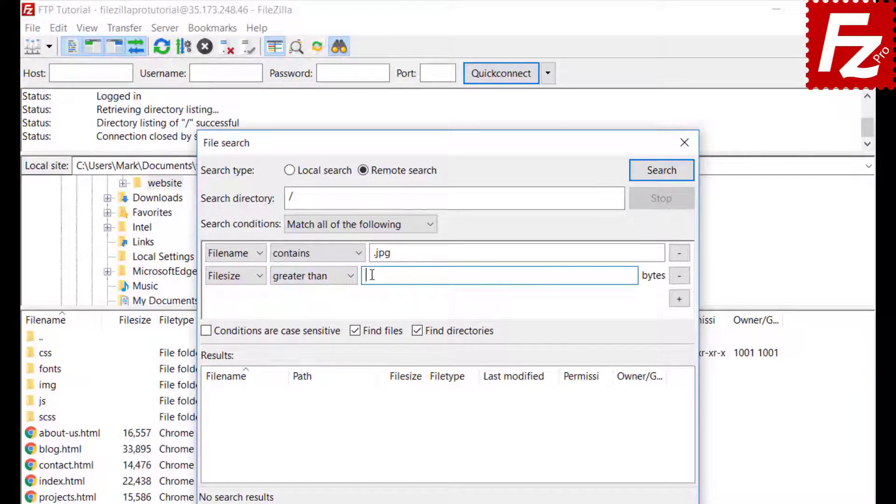
text(500000)
click(418, 332)
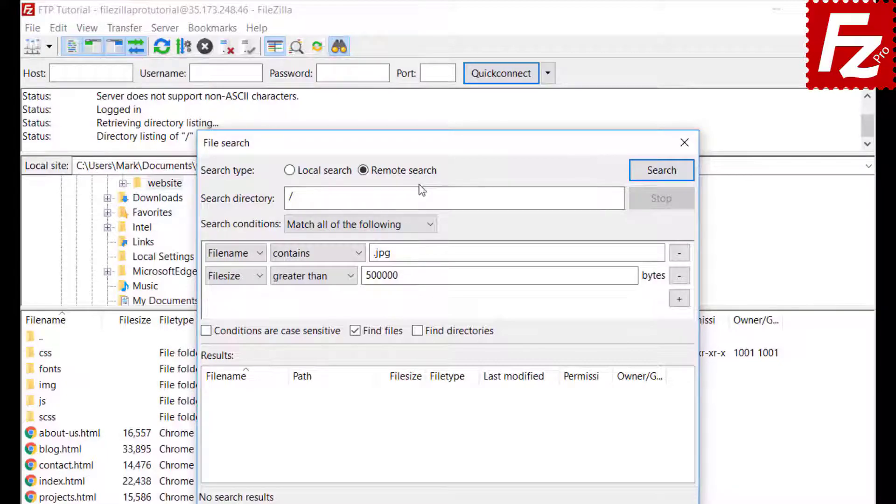
Step: Move the search dialog aside and run the remote search, finding feature-bg.jpg (2,029,077 bytes)
drag(422, 141, 590, 144)
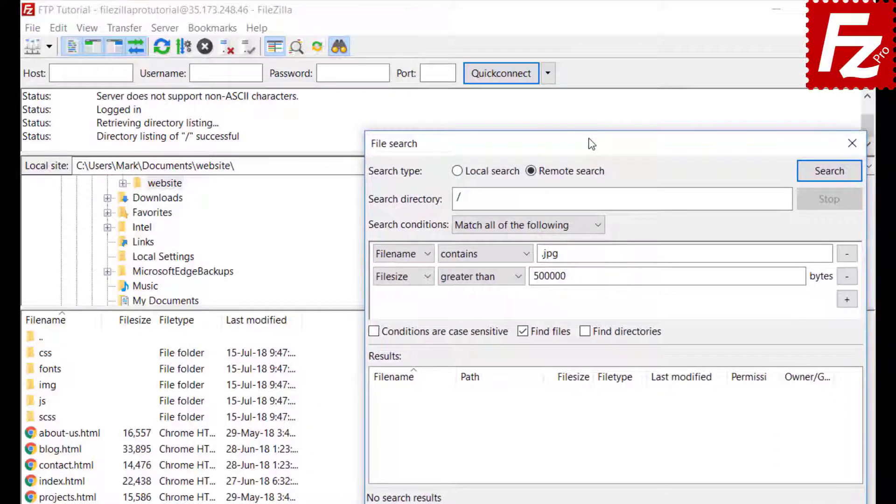
click(829, 173)
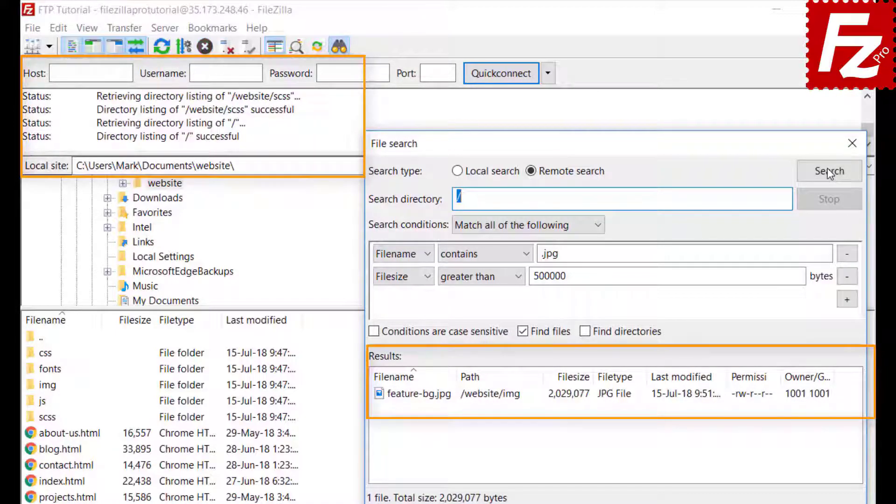
Step: Queue feature-bg.jpg for download without starting the transfer, then close the search window
right_click(449, 400)
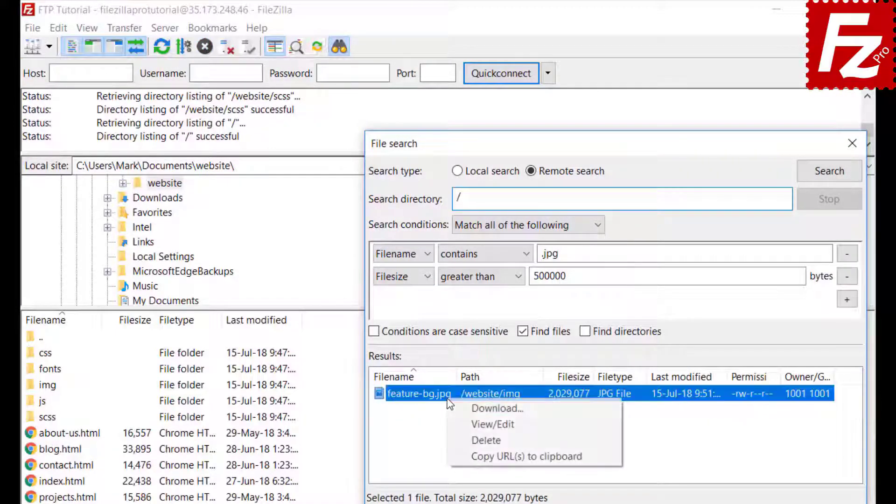
click(457, 408)
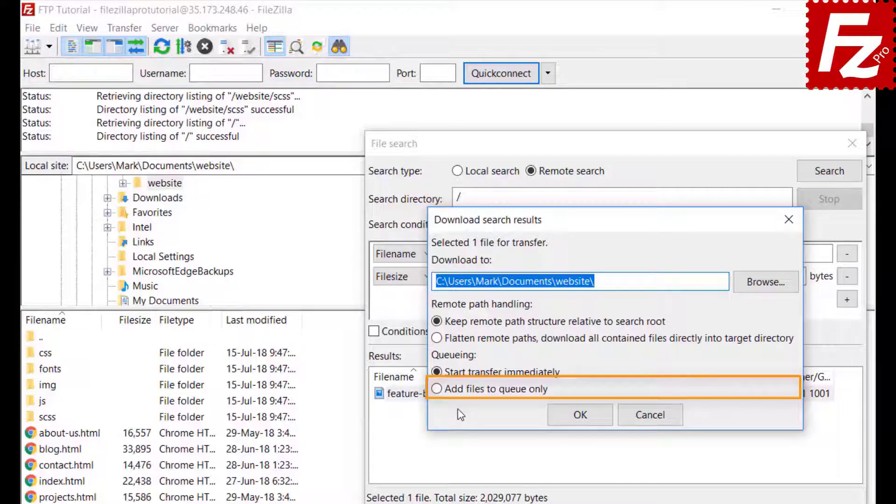
click(437, 389)
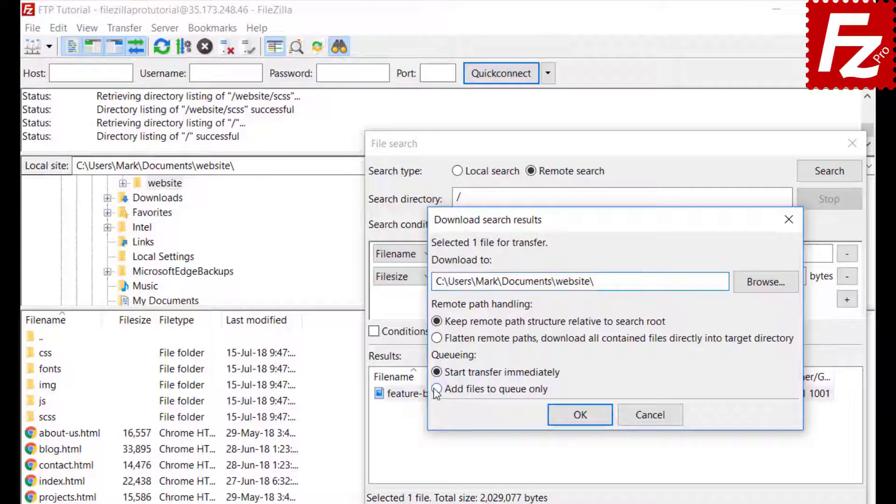
click(582, 417)
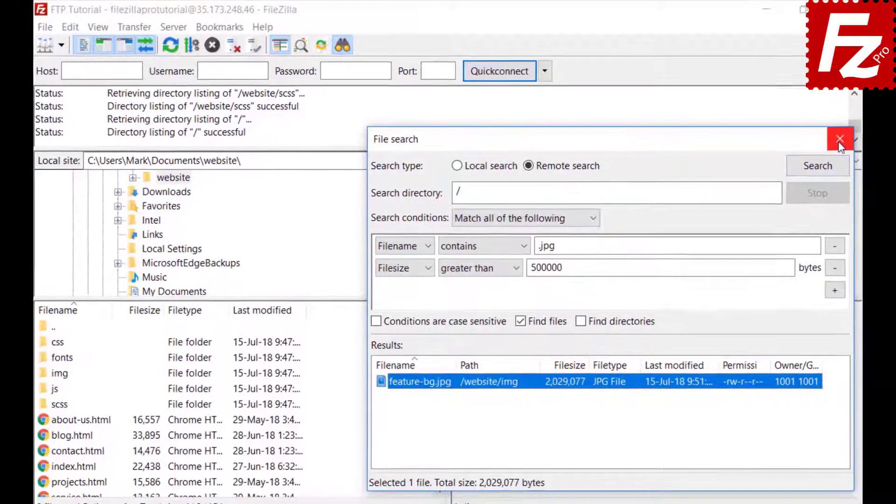
click(841, 139)
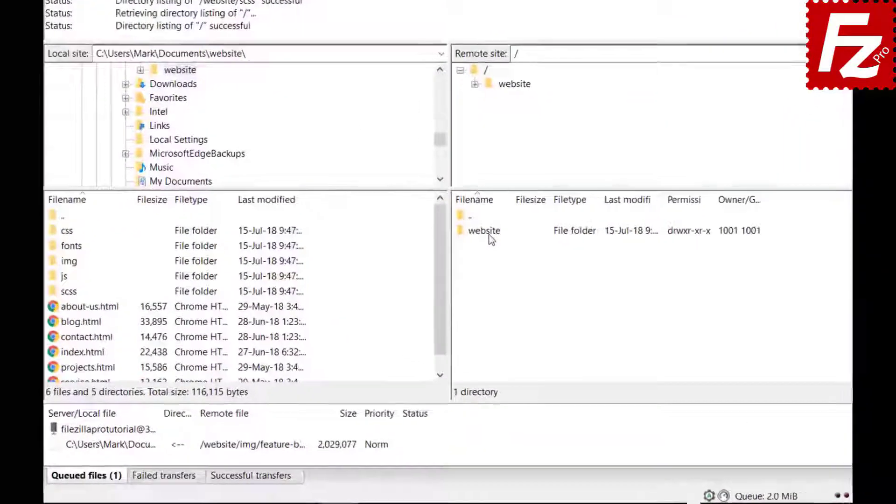
Step: Browse the remote pane into /website/css, select a file, and open Quick Search with Ctrl+F
click(492, 350)
double_click(493, 214)
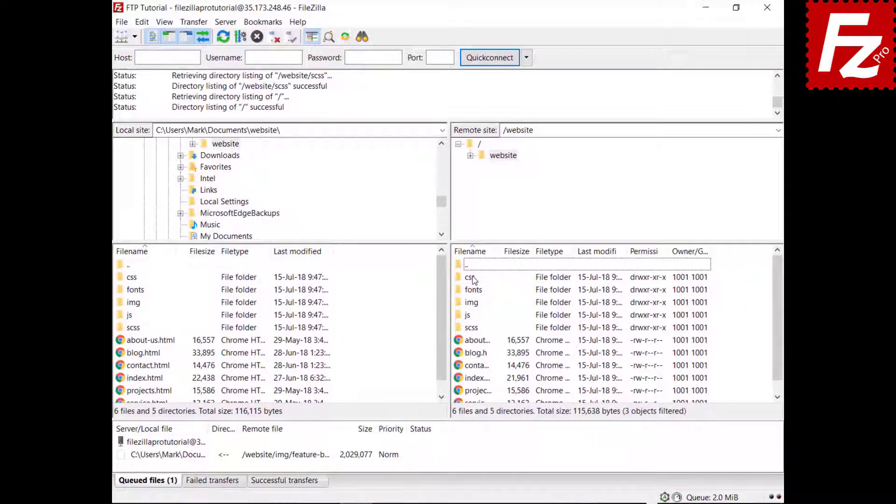
double_click(474, 278)
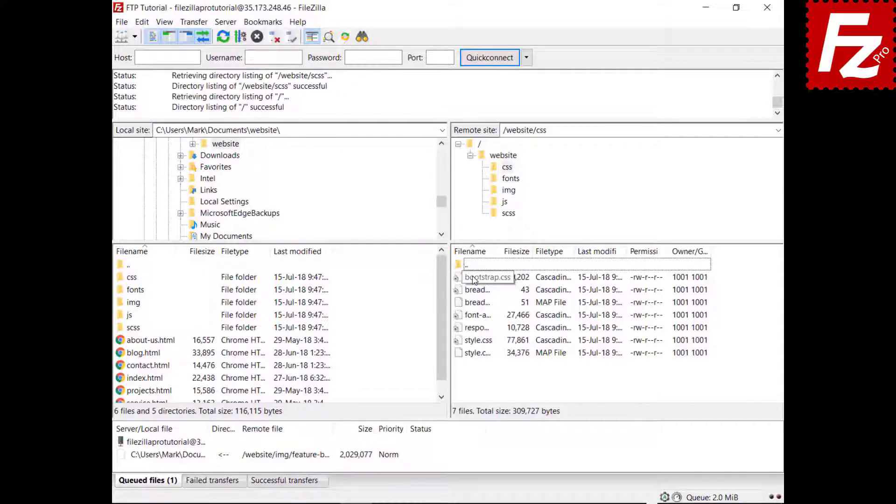
click(474, 278)
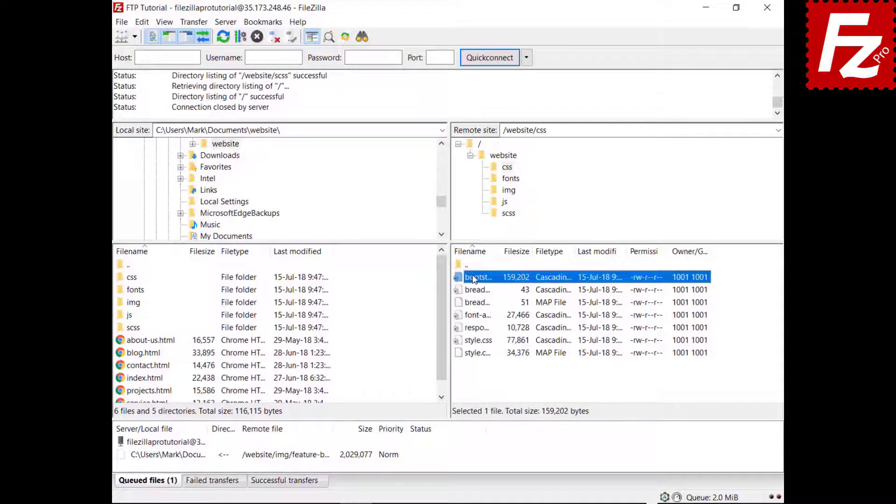
key(Down)
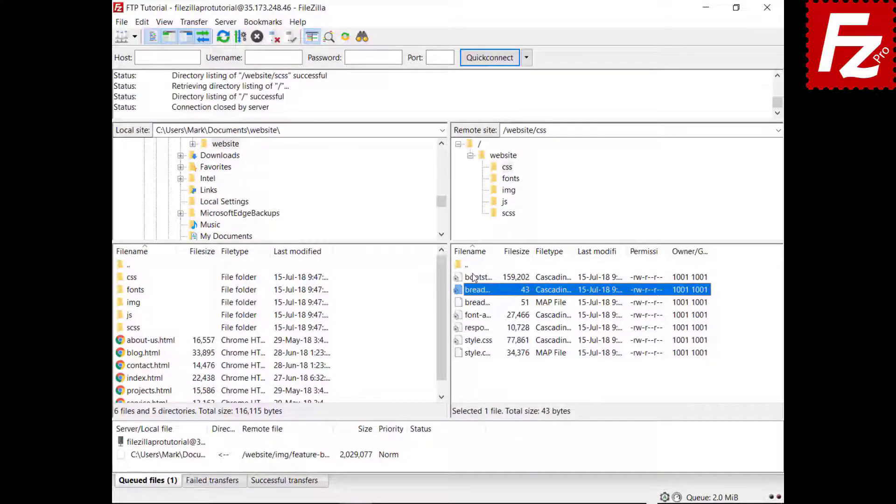
key(ctrl+f)
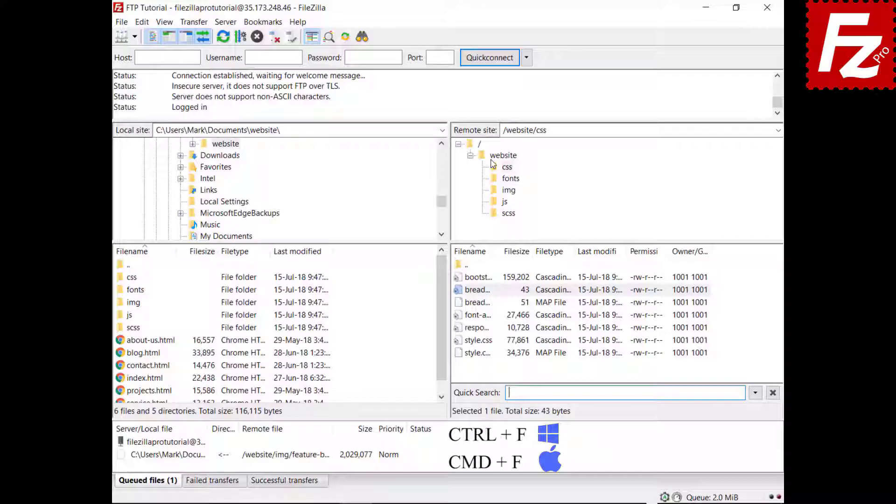
Step: Filter the css listing on 'style' and invert the filter to show only non-style files
text(style)
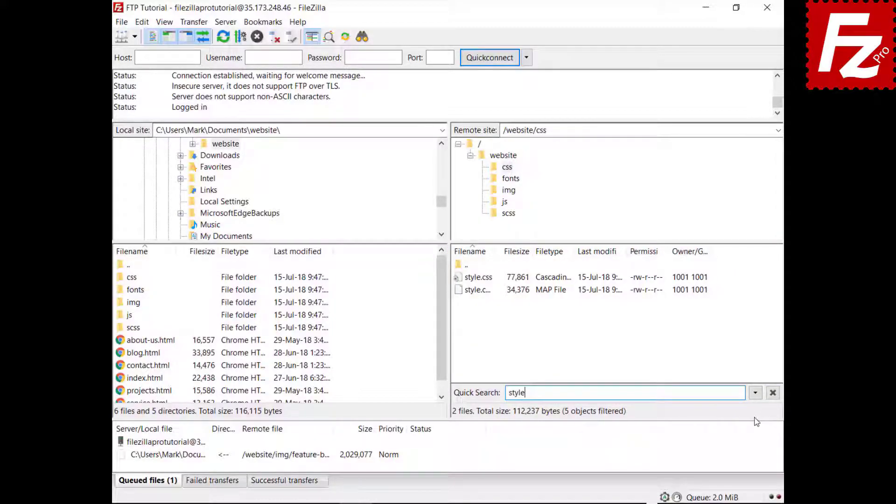
click(756, 393)
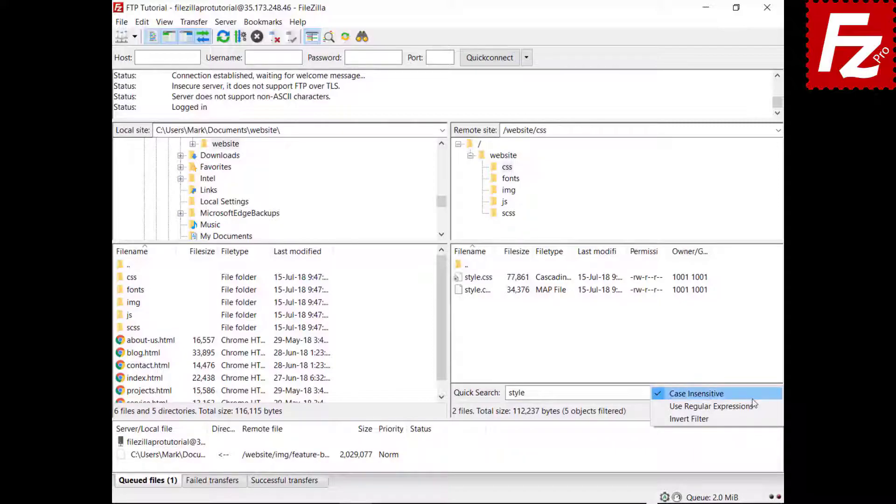
click(753, 423)
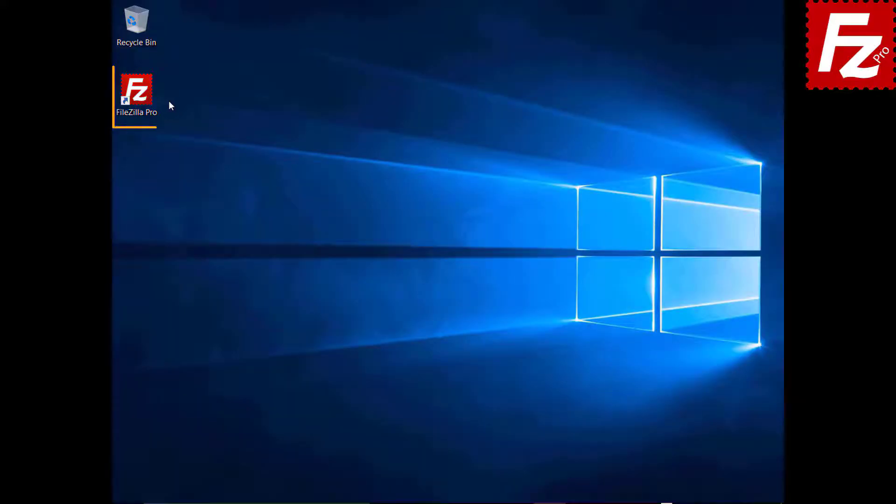
Step: Relaunch FileZilla Pro and quickconnect to 40.121.111.78 with the account username and password
double_click(142, 96)
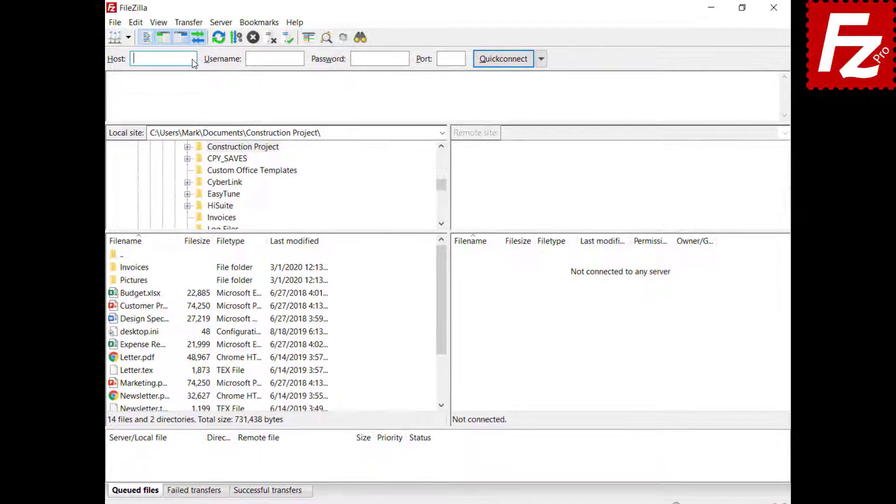
text(40.121.111.78)
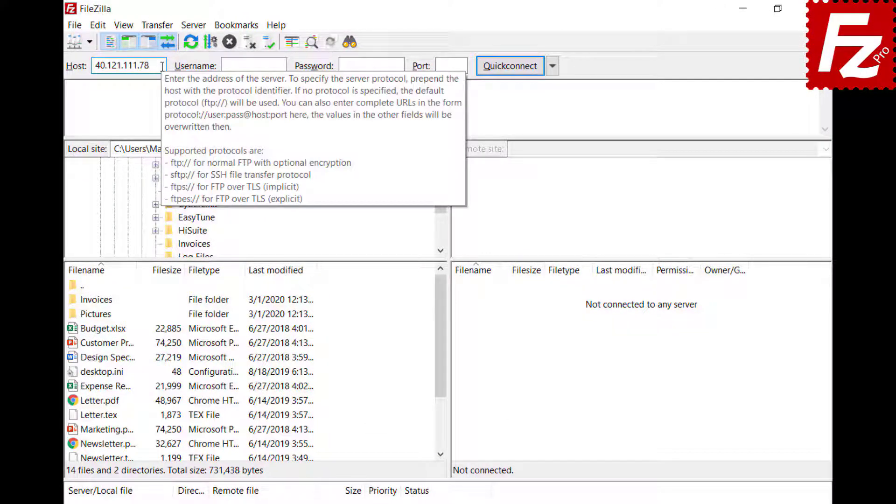
click(284, 65)
text(zillaprotutorial)
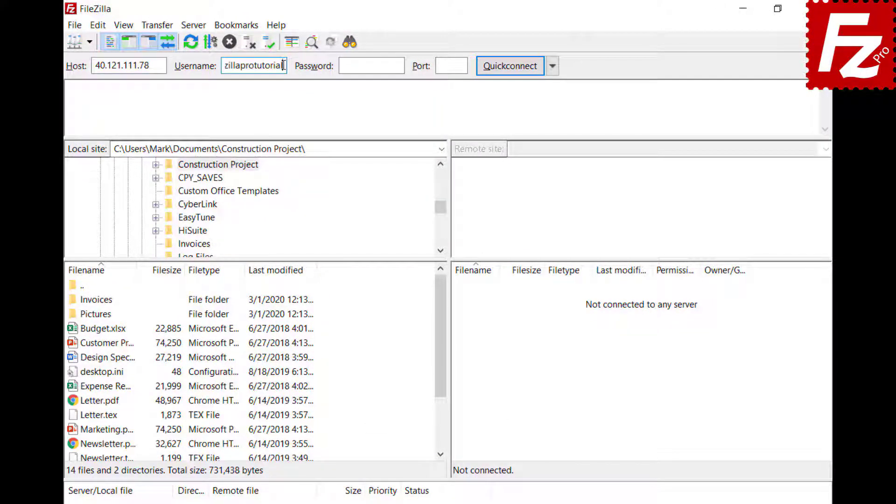
click(372, 65)
key(ctrl+v)
click(508, 65)
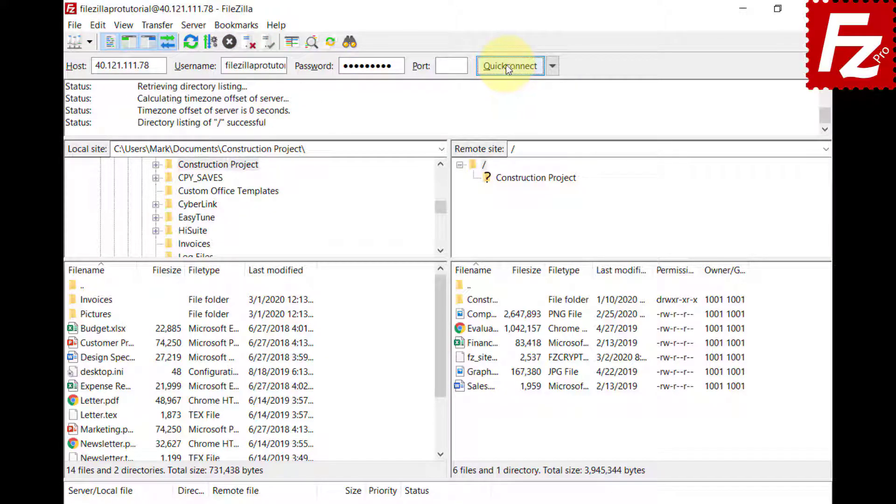
click(347, 45)
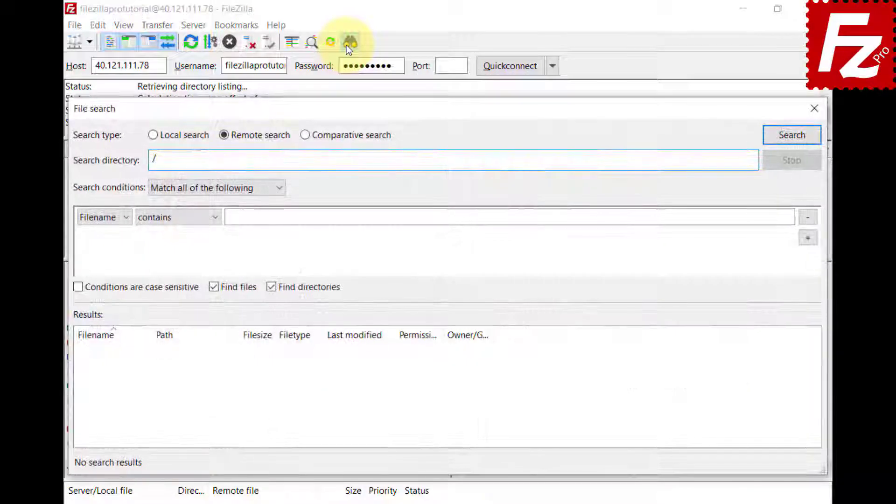
Step: Switch to comparative search between the local and remote /Construction Project folders
click(305, 135)
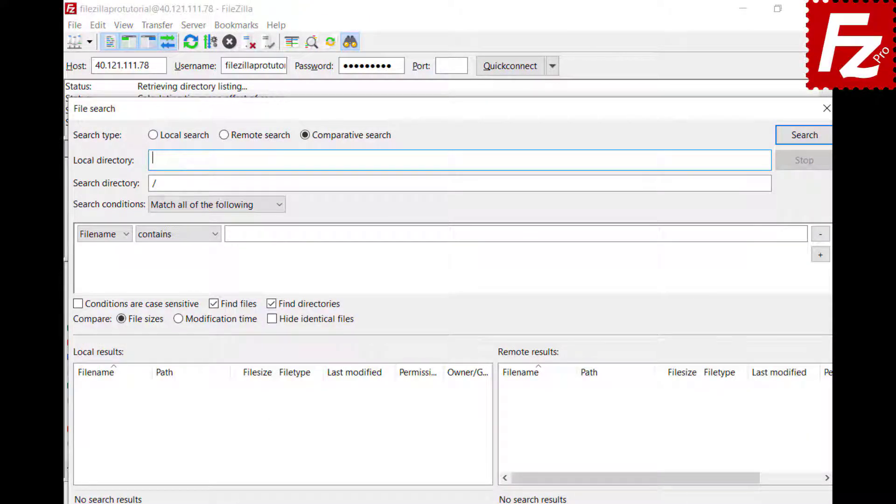
text(C:\Users\Mark\Documents\Construction Project\)
click(427, 184)
text(Construction Project)
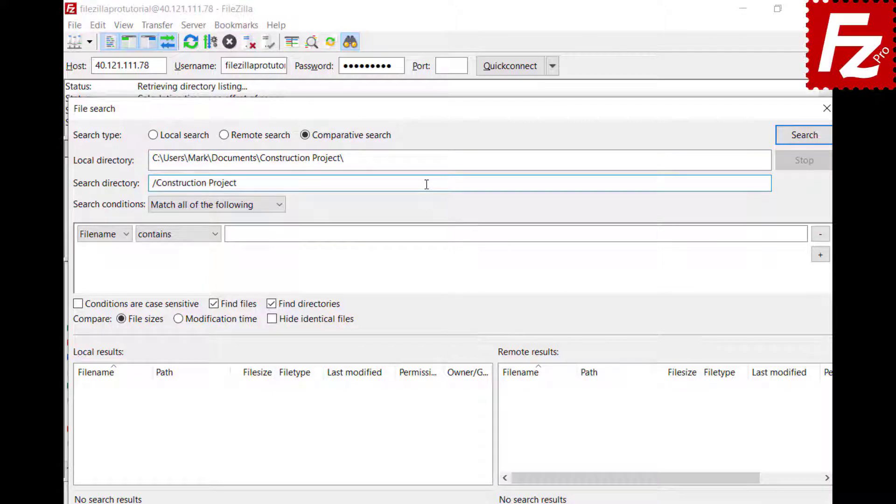
Step: Search for filenames beginning with DSC, finding DSC00079–DSC00082.jpg, then remove that condition
click(280, 211)
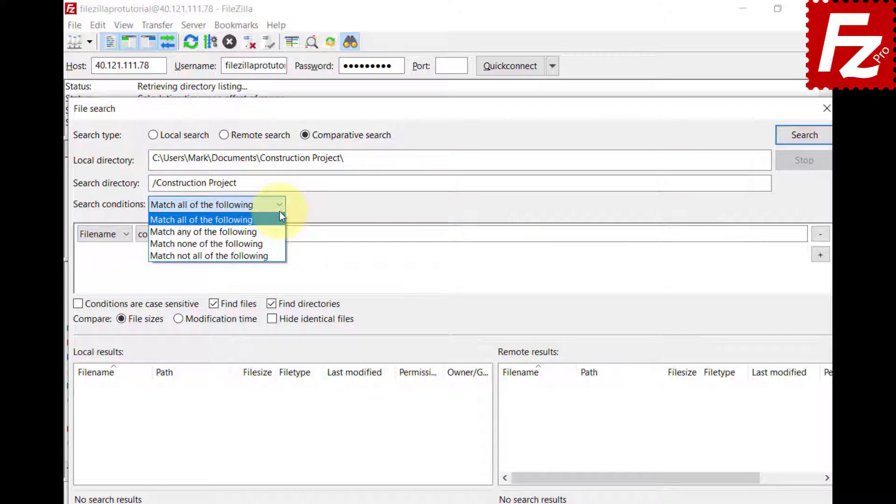
click(279, 214)
click(124, 236)
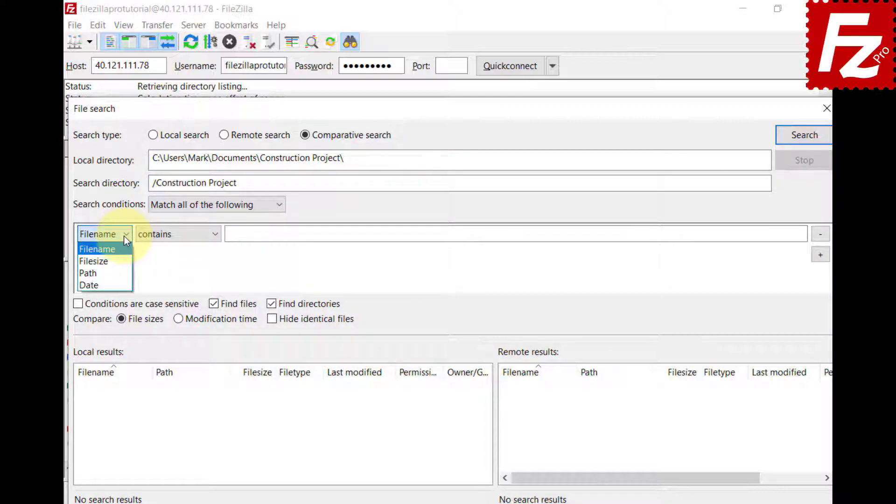
click(124, 236)
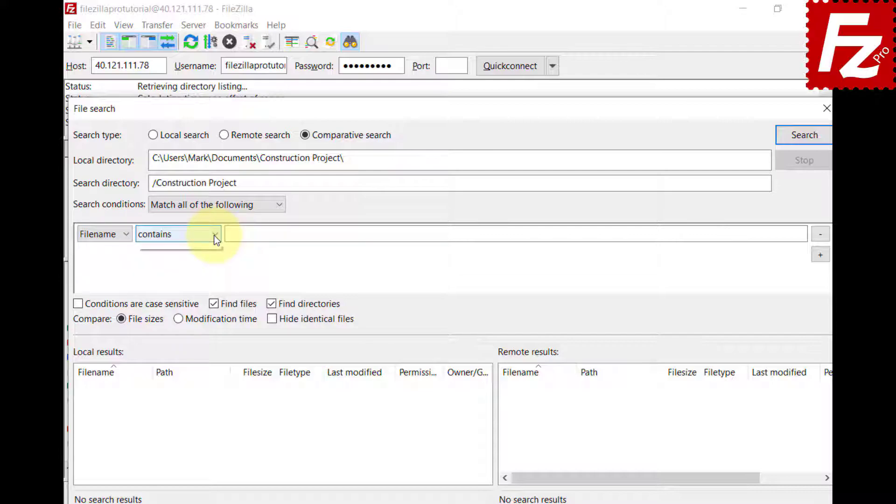
click(214, 235)
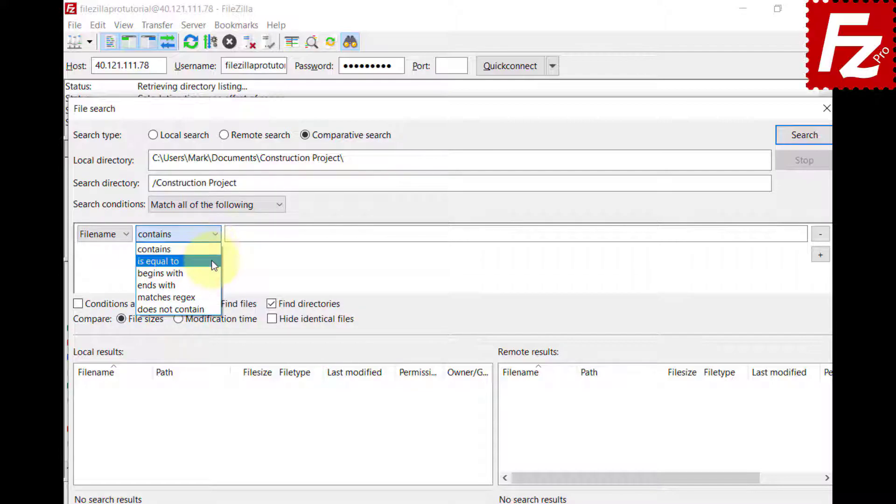
click(211, 272)
click(788, 233)
text(DSC)
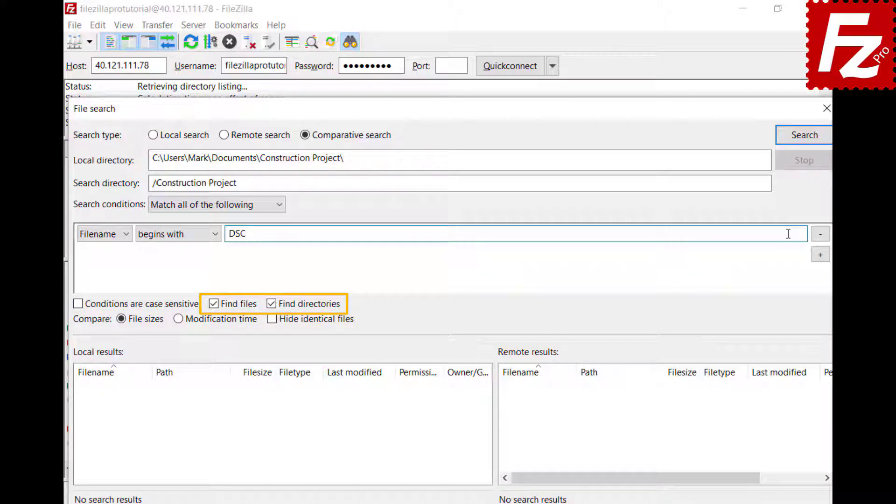
click(804, 140)
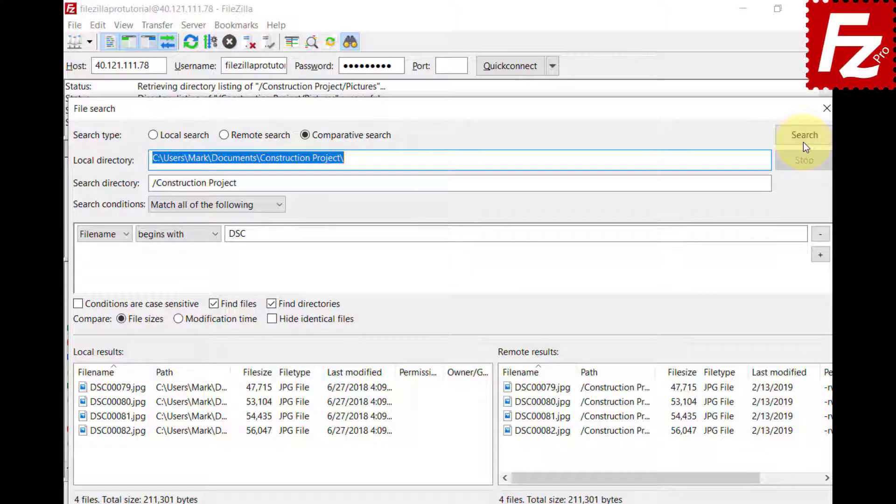
click(817, 235)
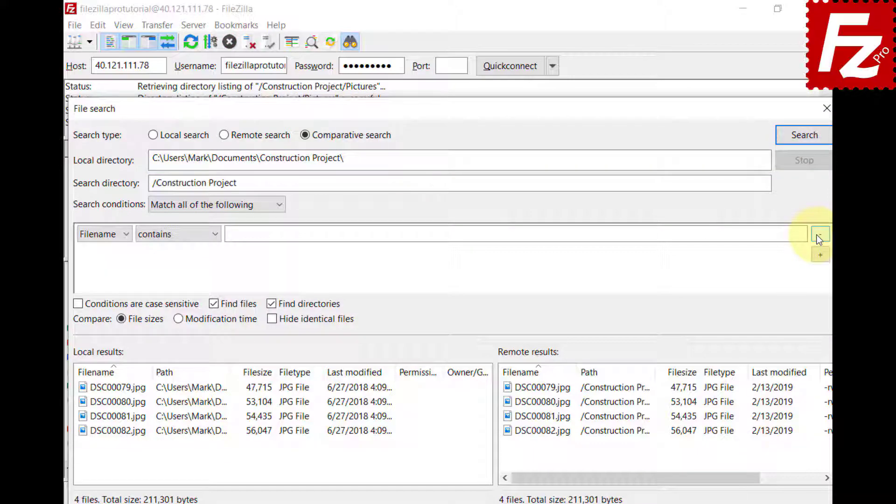
Step: Rerun the unfiltered comparison, compare by file size, and toggle Hide identical files off again
click(806, 144)
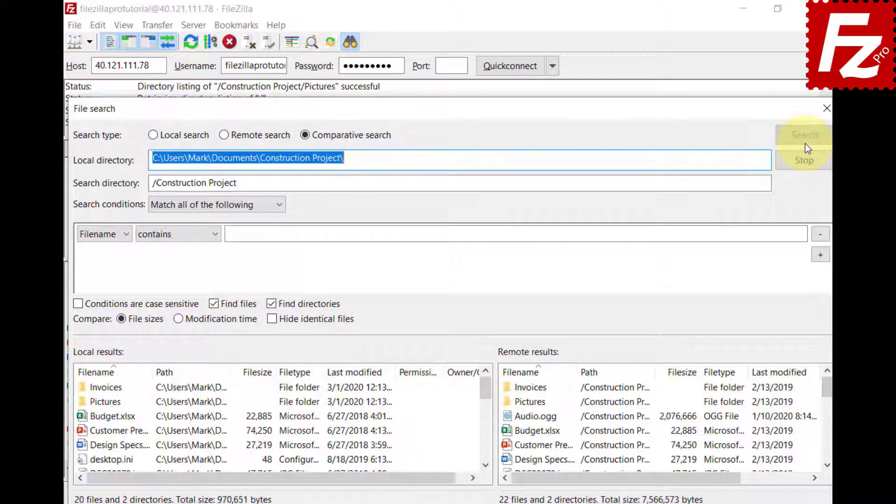
click(179, 322)
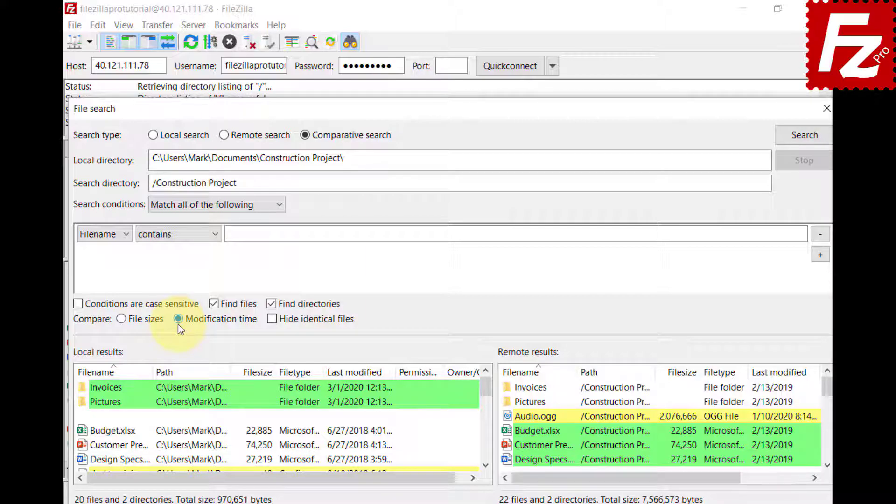
click(122, 321)
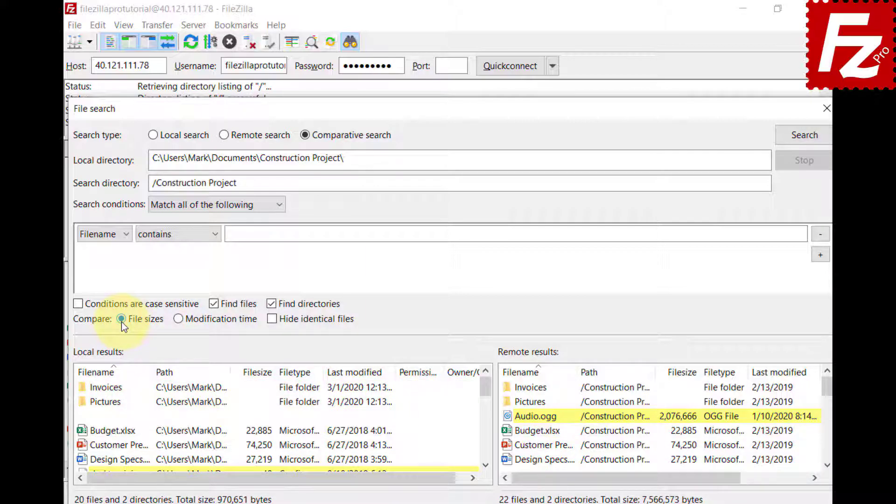
click(274, 321)
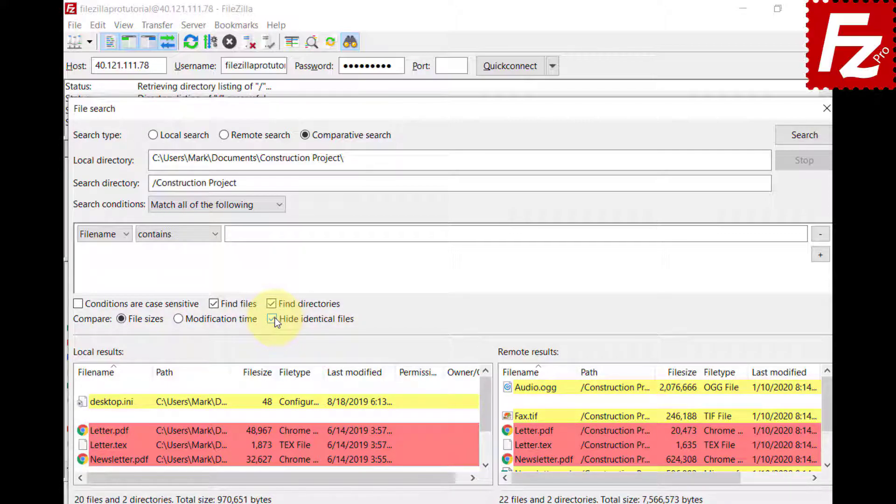
click(273, 319)
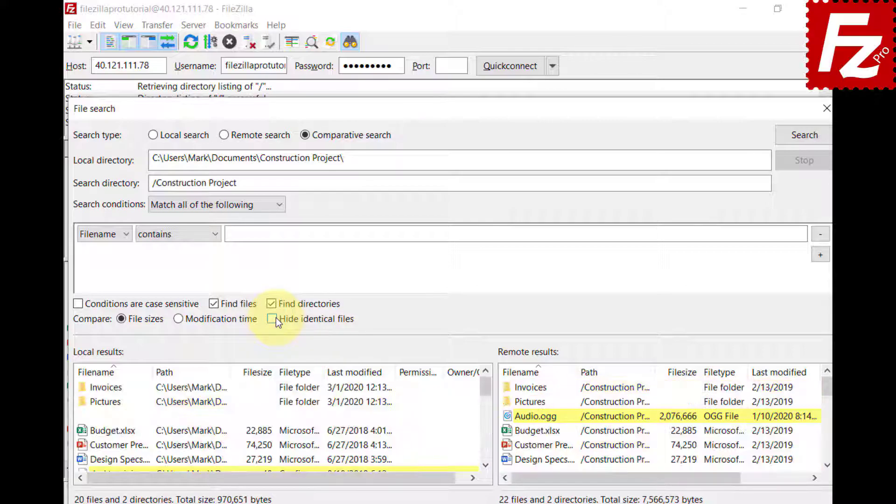
click(485, 465)
click(485, 465)
click(486, 466)
click(485, 466)
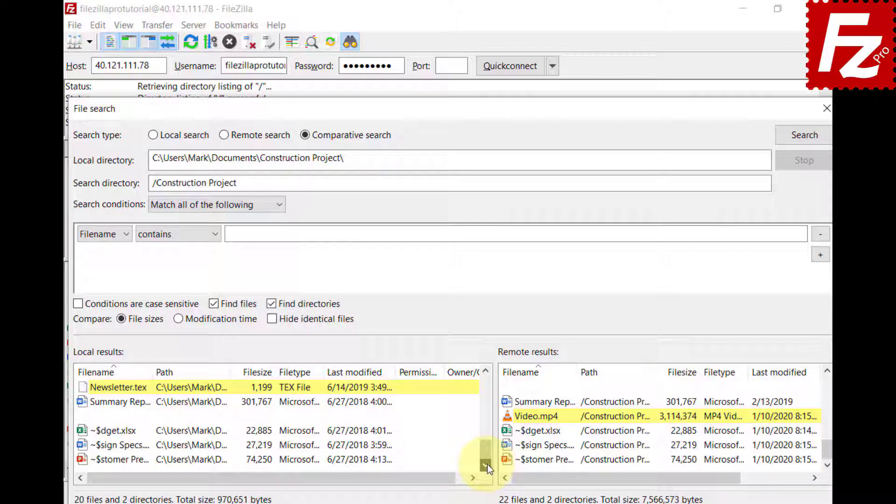
Step: Inspect the context menus for local Newsletter.tex and remote Video.mp4 in the results
right_click(84, 389)
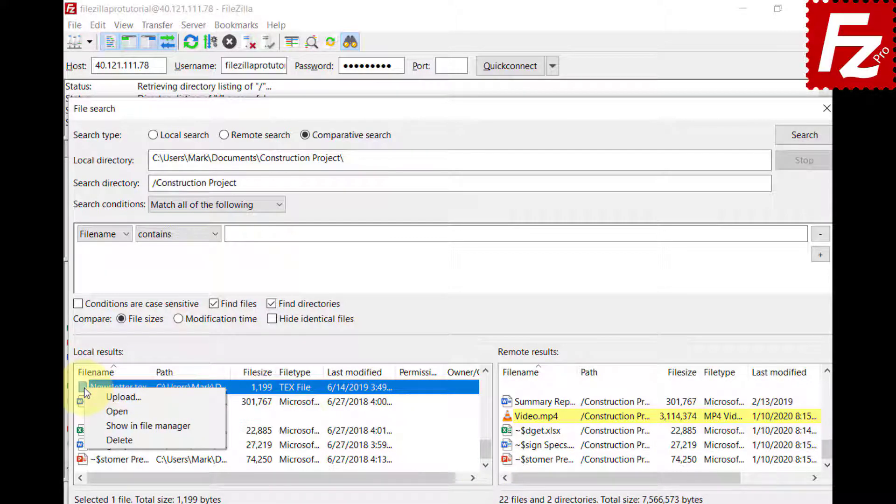
right_click(514, 414)
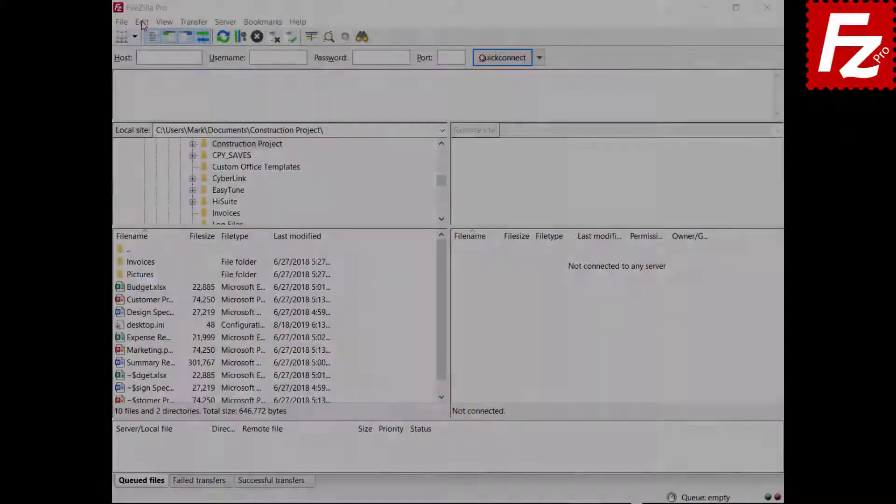
Step: Set Maximum simultaneous transfers to 10 in the Transfers settings
click(132, 20)
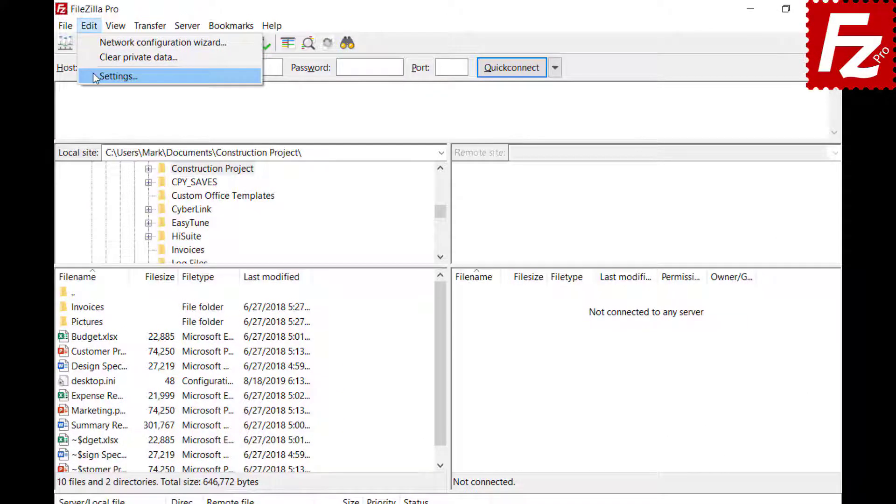
click(112, 75)
click(223, 265)
key(Tab)
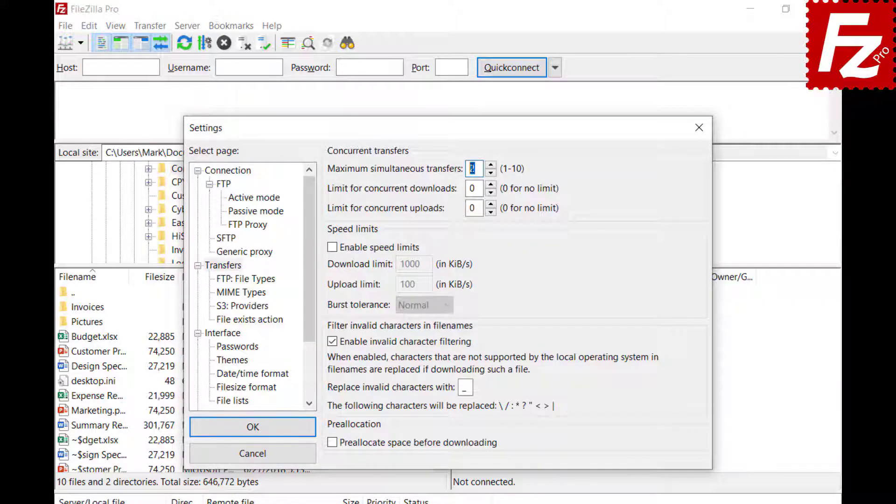
text(10)
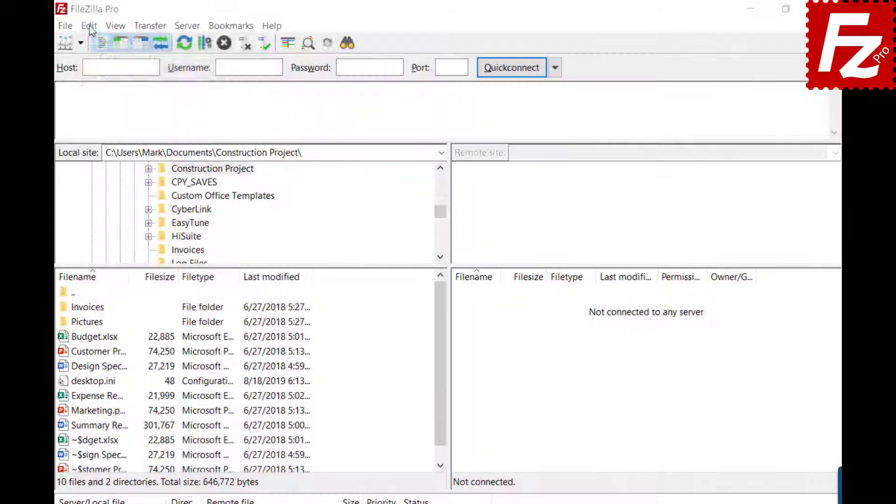
Step: Lower Maximum simultaneous transfers to 2 and close the Settings window
click(89, 25)
click(98, 77)
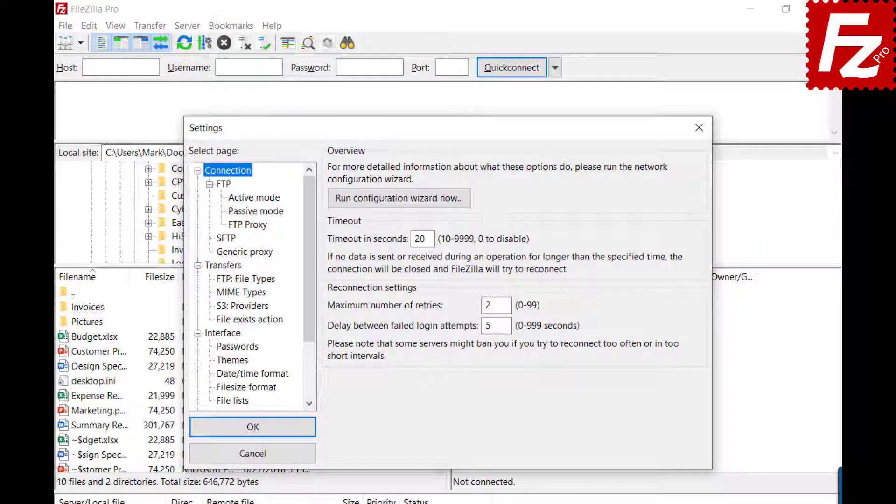
click(220, 266)
key(Tab)
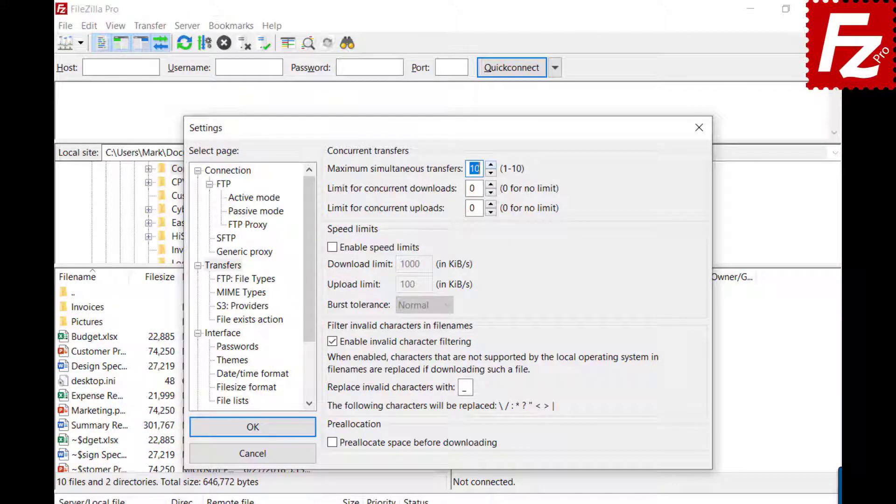
text(2)
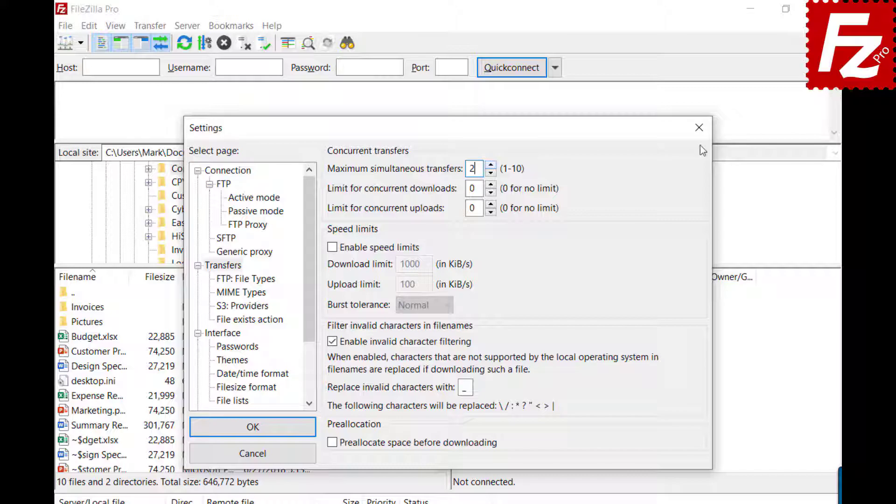
click(700, 126)
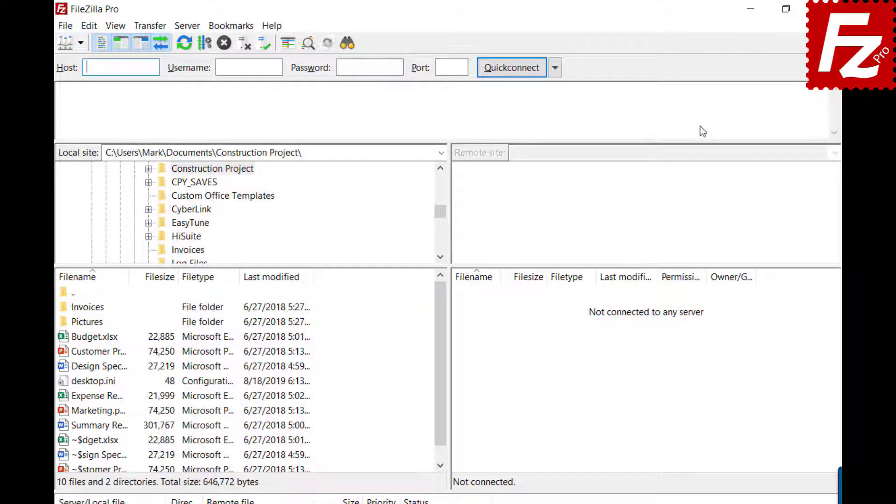
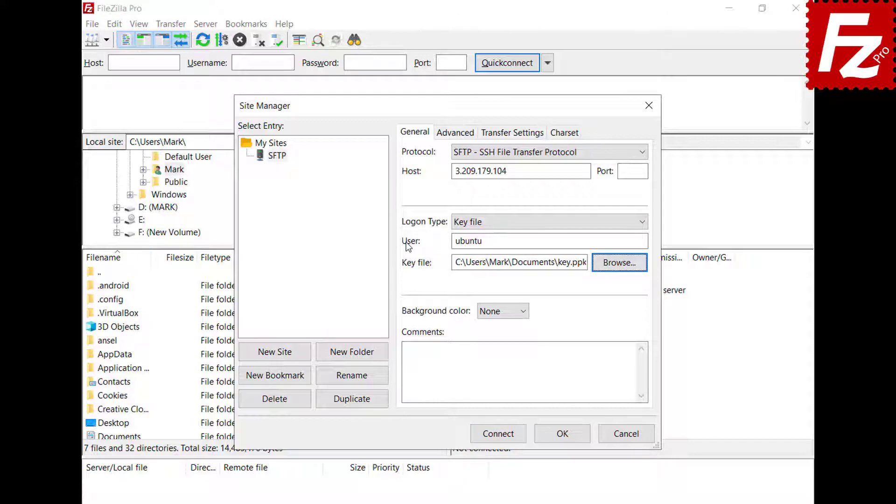
Step: Connect to the SFTP site 3.209.179.104, always trusting its host key and entering the key passphrase
click(499, 437)
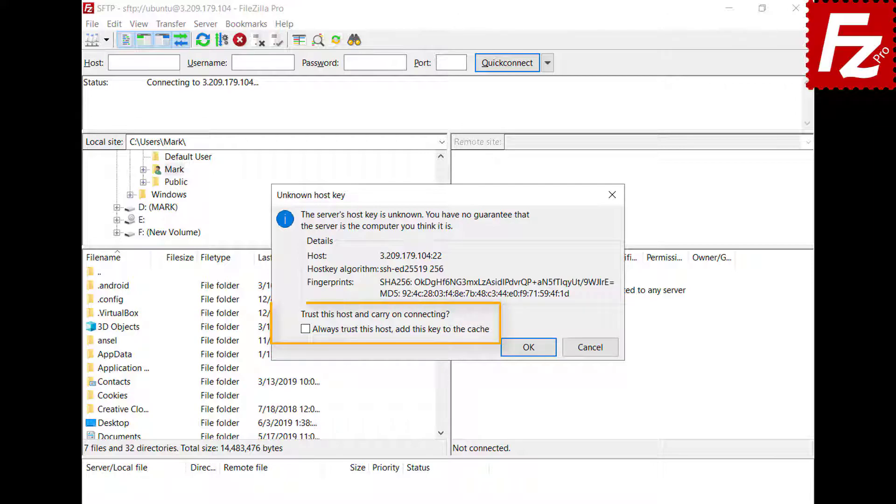
click(305, 329)
click(530, 352)
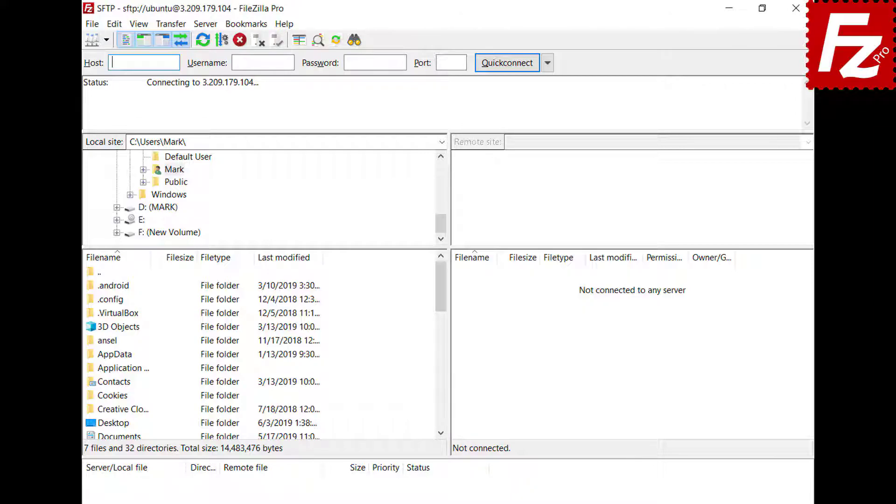
text(*****)
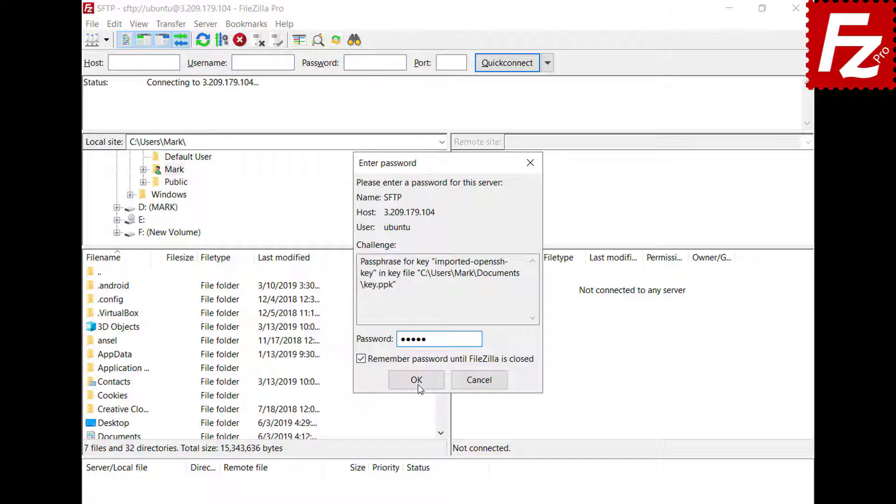
click(417, 380)
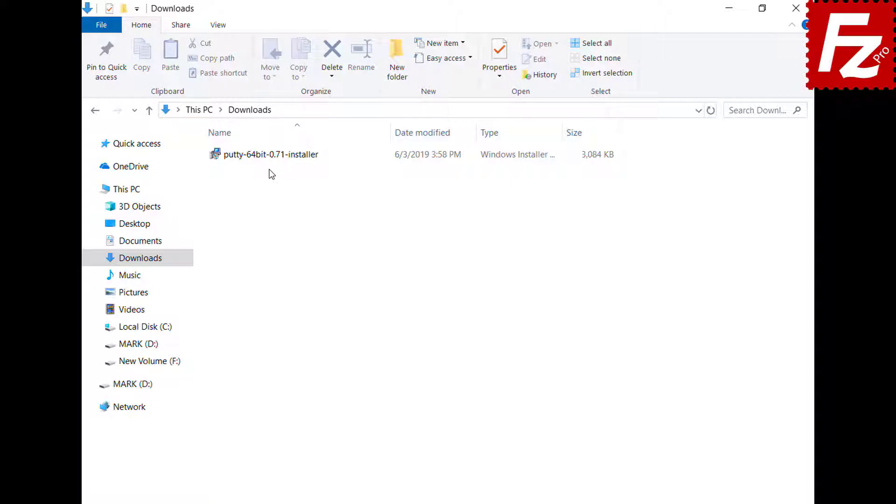
Step: Install PuTTY 0.71 (64-bit) with the default folder and features, then finish setup
double_click(266, 159)
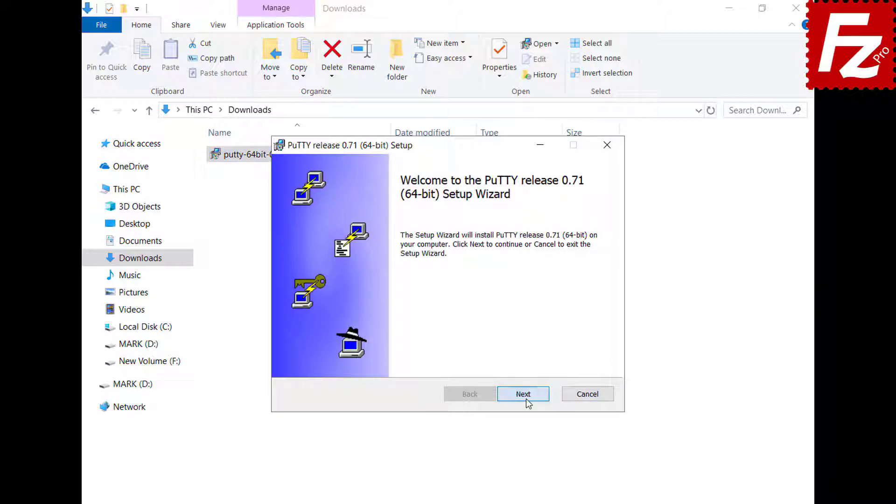
click(523, 395)
click(527, 401)
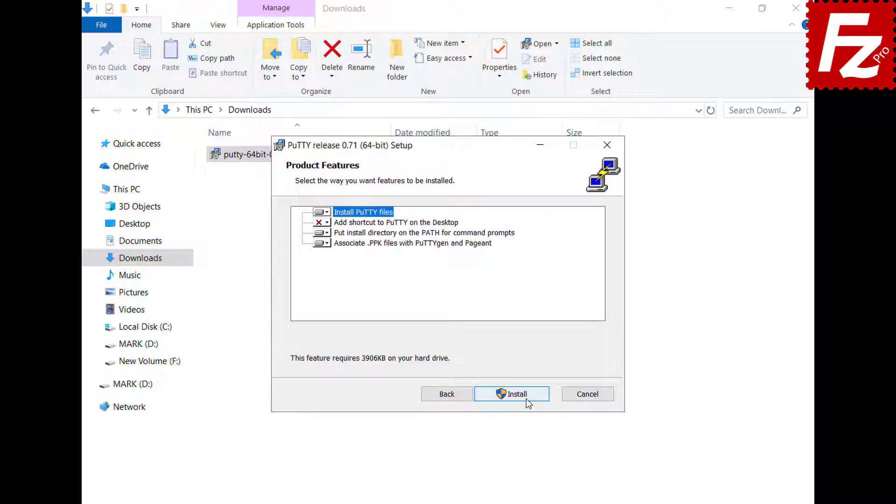
click(526, 399)
click(524, 395)
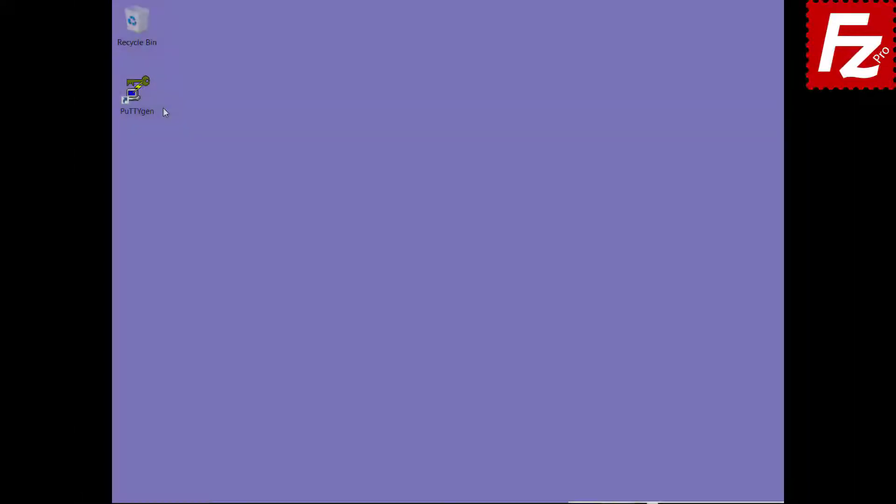
Step: Import the OpenSSH private key into PuTTYgen via Conversions, unlocking it with its passphrase
double_click(150, 111)
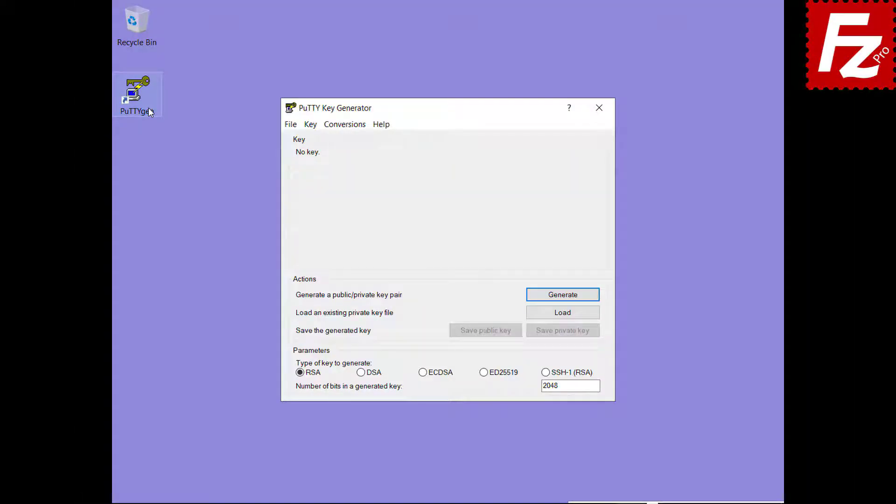
click(346, 124)
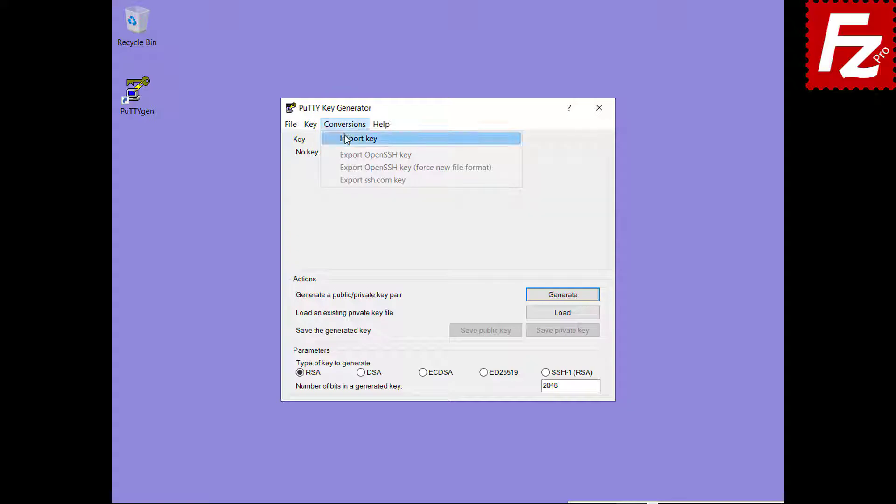
click(344, 137)
double_click(434, 249)
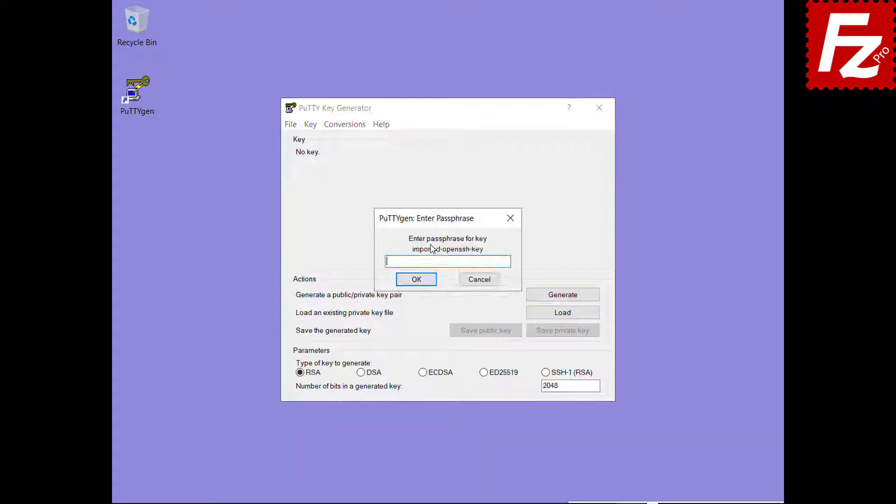
text(•••••)
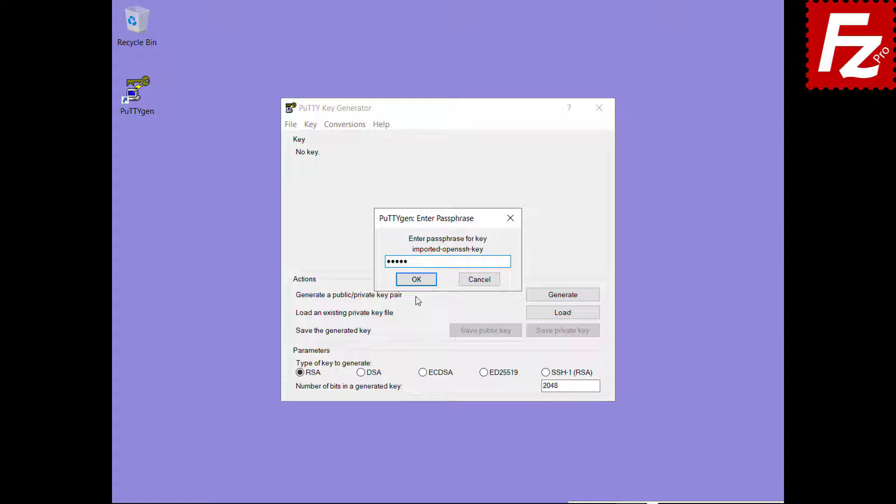
click(417, 280)
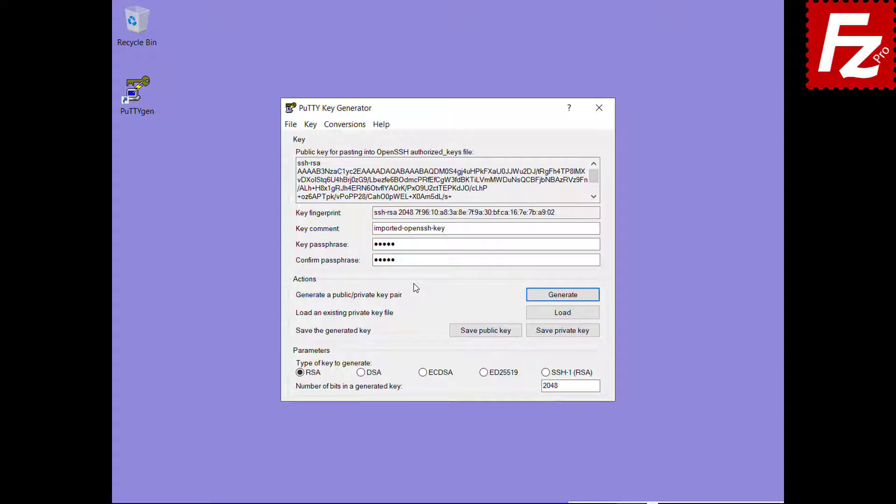
Step: Save the imported private key as key.ppk
click(563, 331)
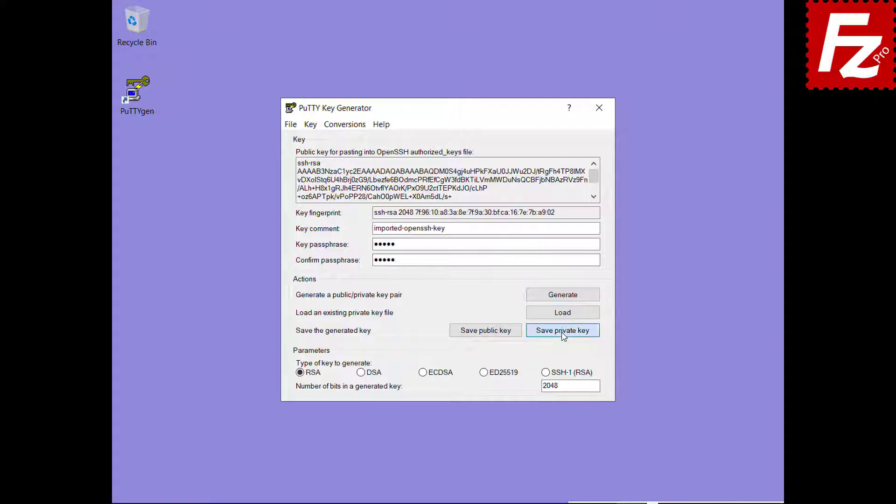
text(key.ppk)
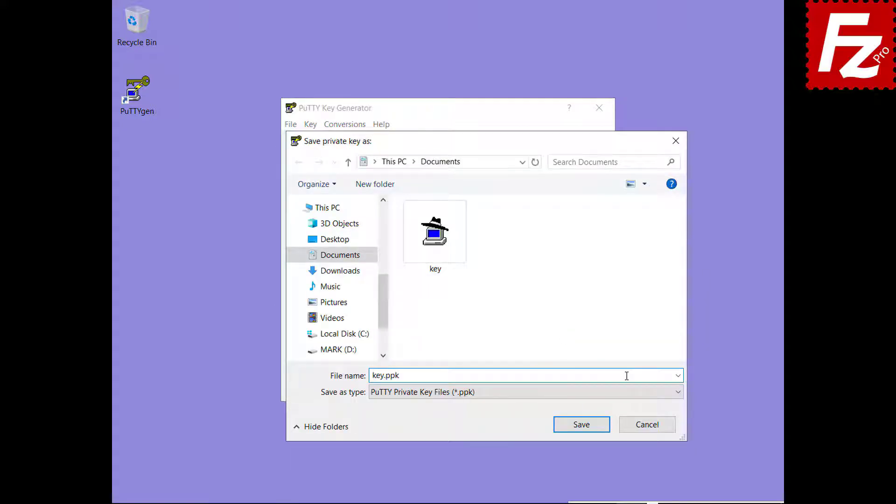
click(584, 427)
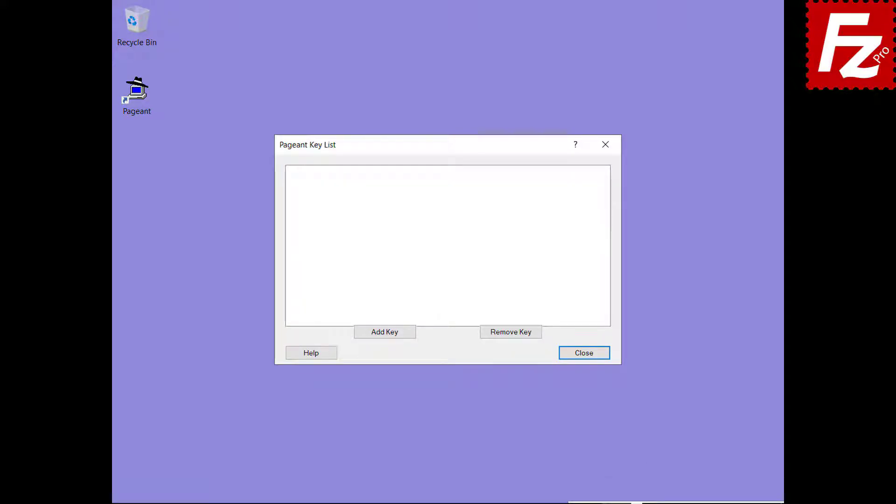
Step: Add the saved key from Documents to Pageant, unlocking it with its passphrase
click(385, 332)
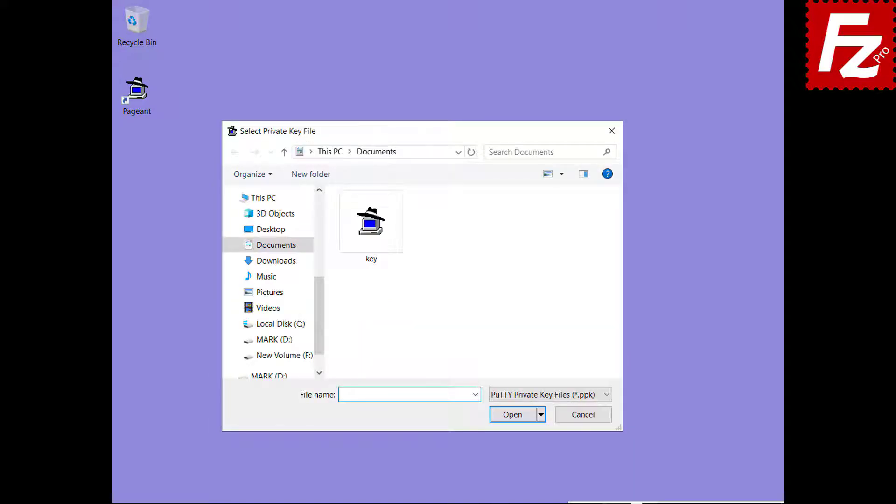
double_click(372, 260)
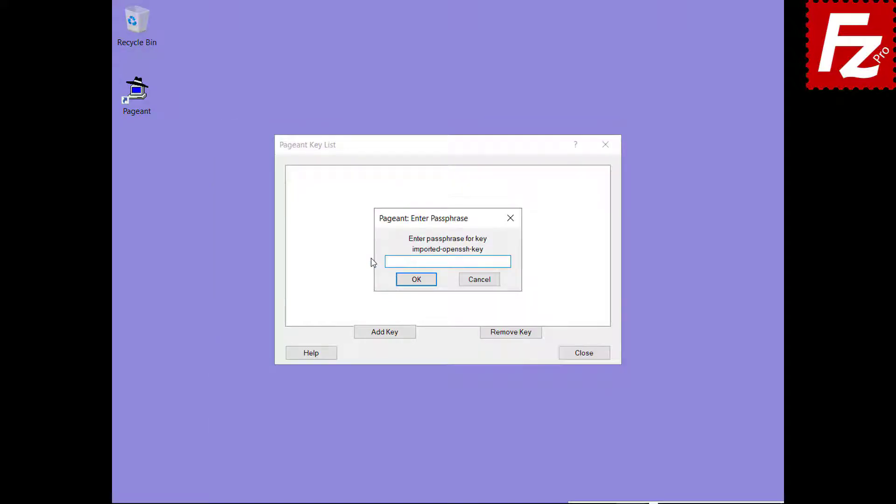
text(•••••)
click(417, 287)
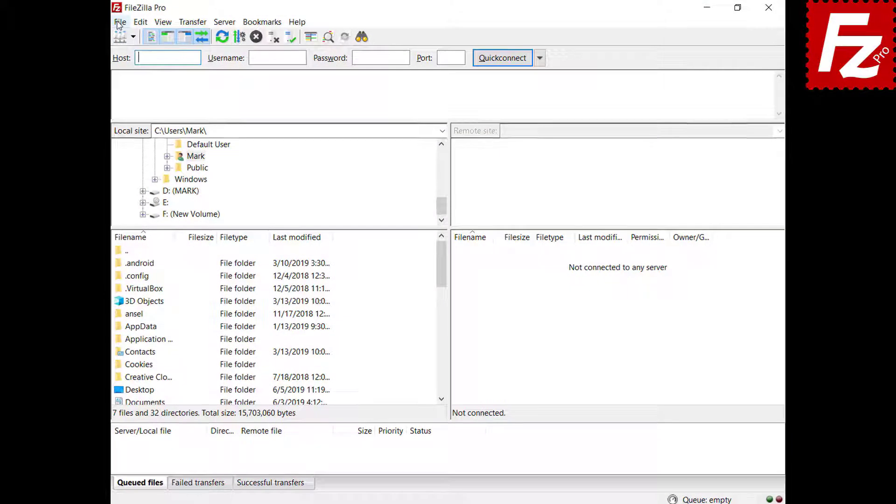
Step: In Site Manager, switch the SFTP site's logon type to Normal and connect
click(123, 20)
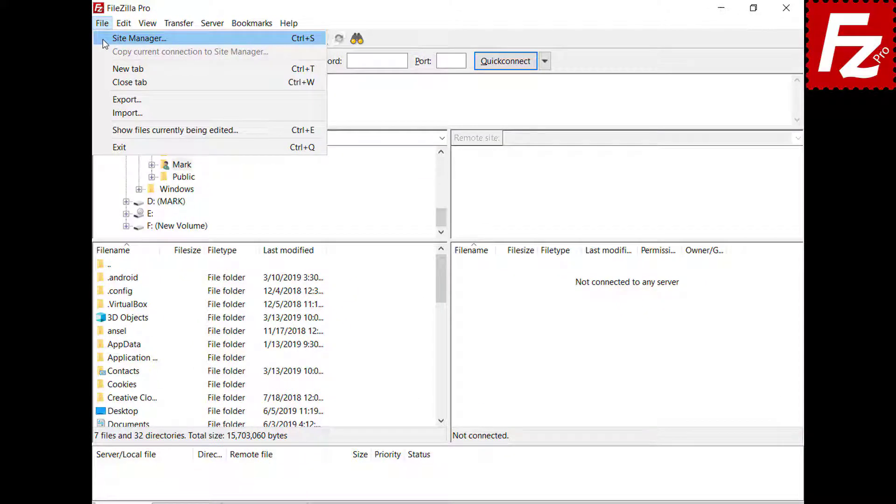
click(102, 39)
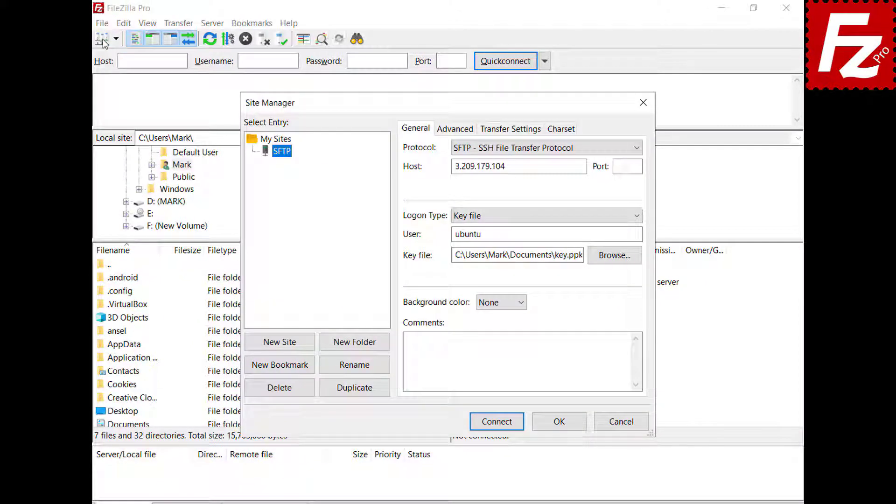
click(638, 216)
click(467, 240)
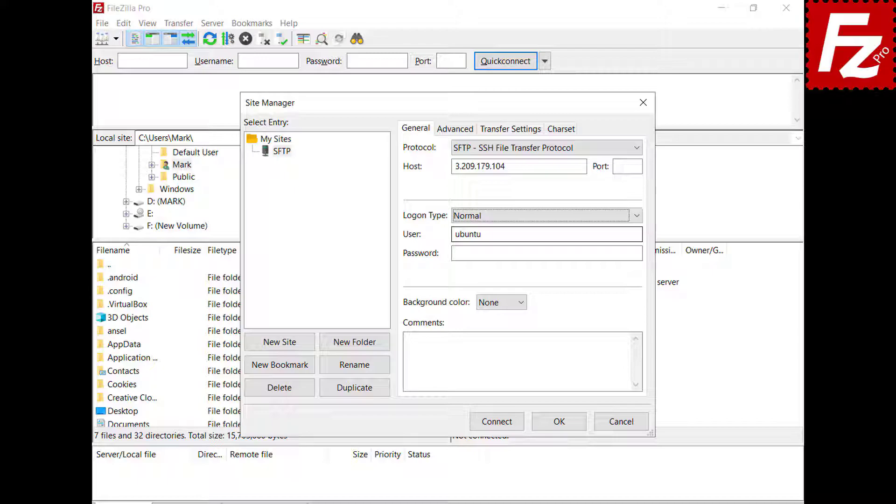
click(498, 425)
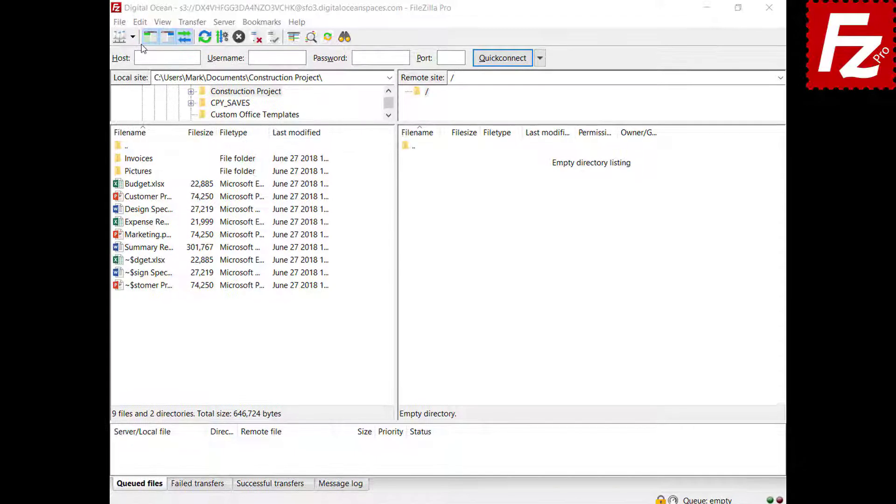
Step: Add json to the ASCII filetypes under FTP: File Types settings and save
click(139, 22)
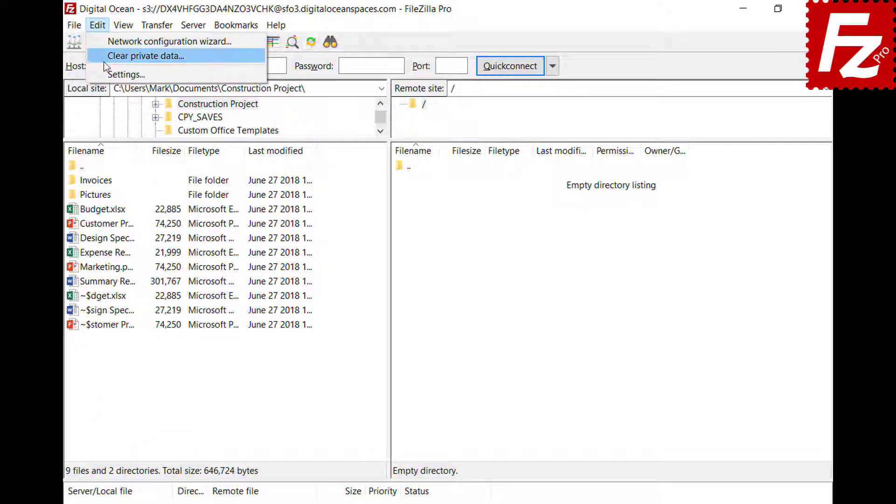
click(114, 74)
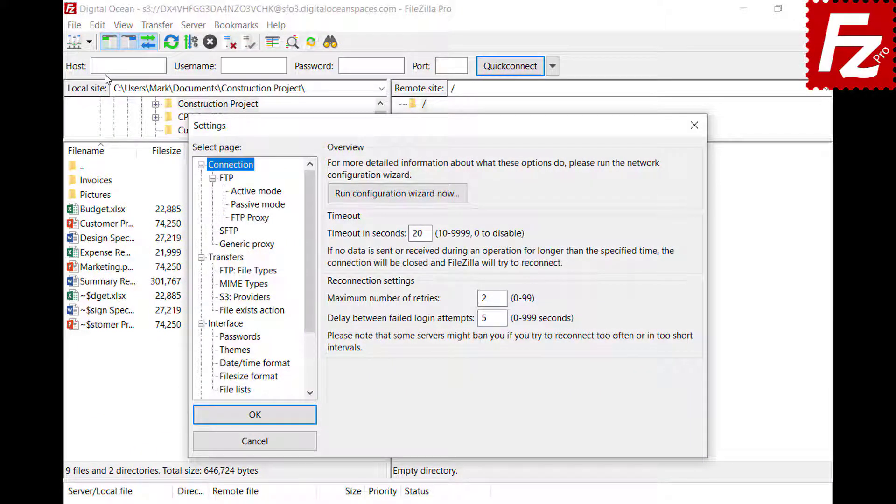
click(221, 271)
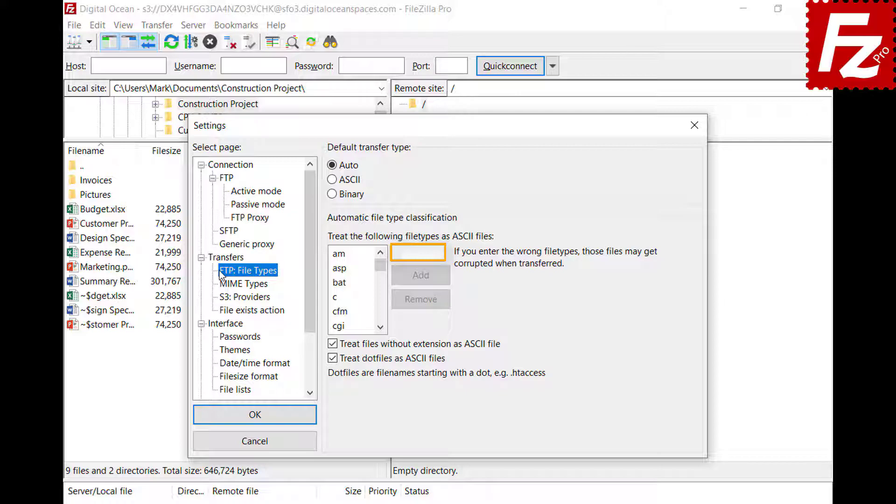
click(441, 253)
text(json)
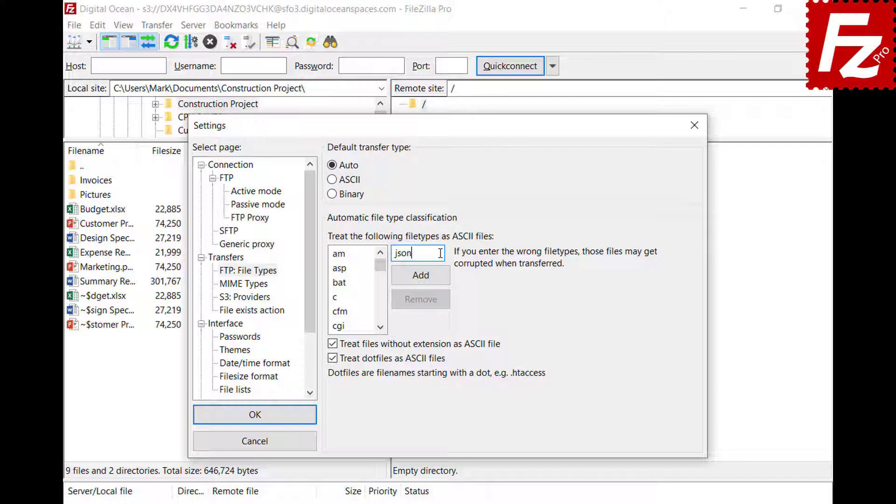
click(421, 281)
drag(381, 264, 382, 289)
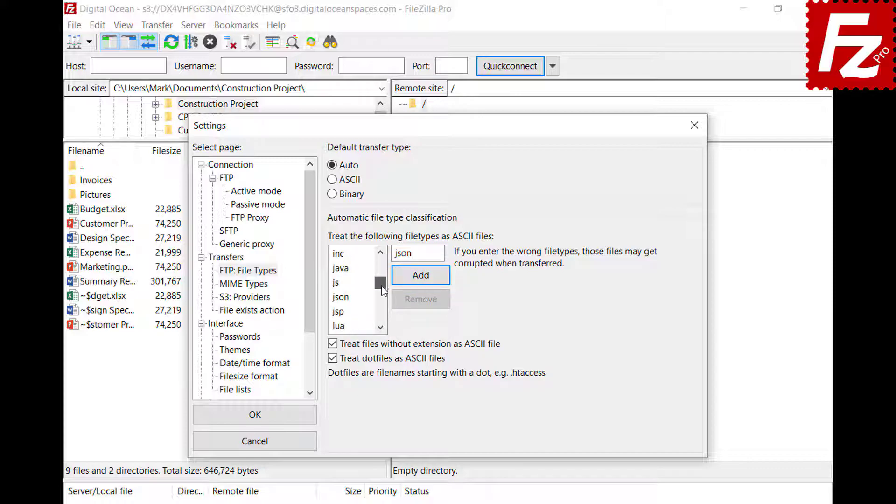
click(349, 298)
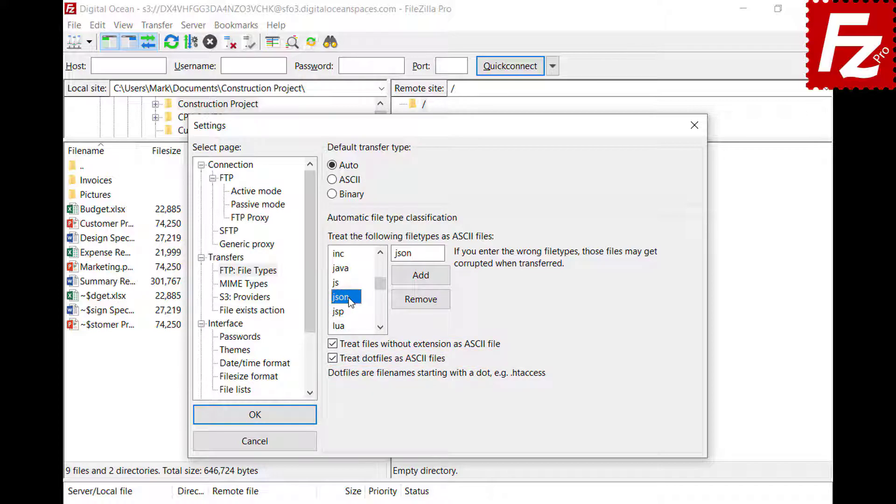
click(254, 419)
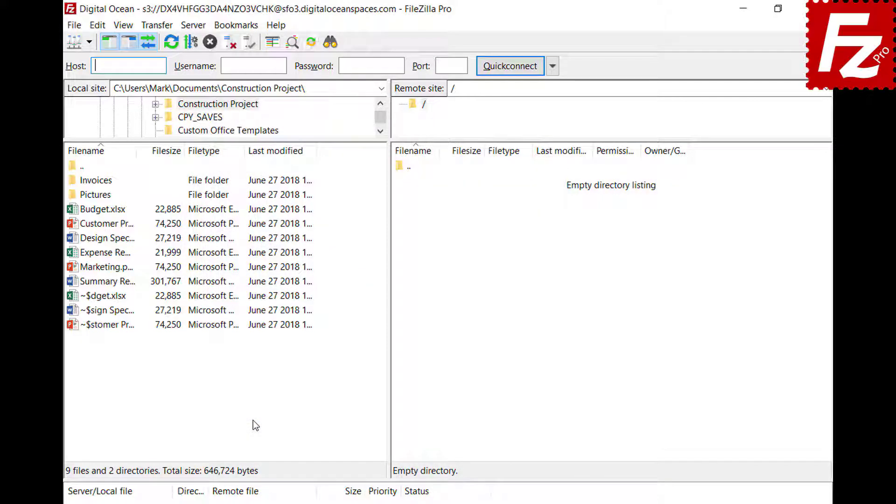
Step: Open the saved FTP site in a new tab and view the Auto, ASCII and Binary transfer types
click(89, 43)
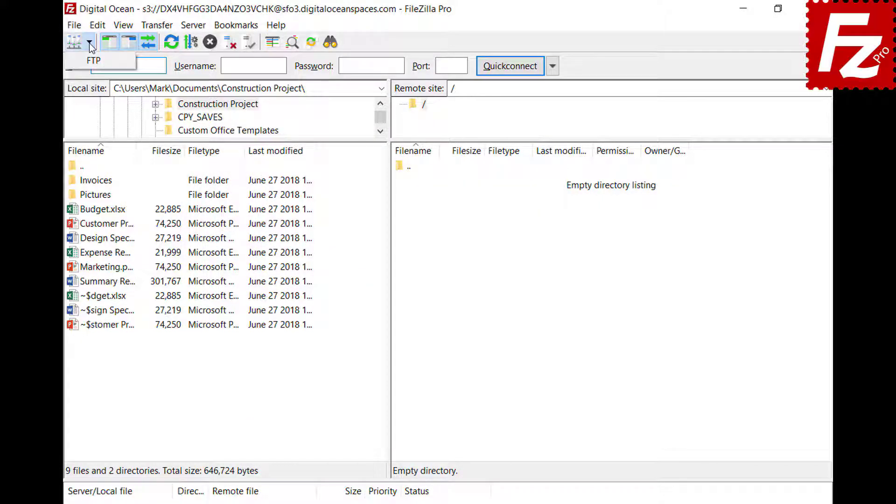
click(88, 57)
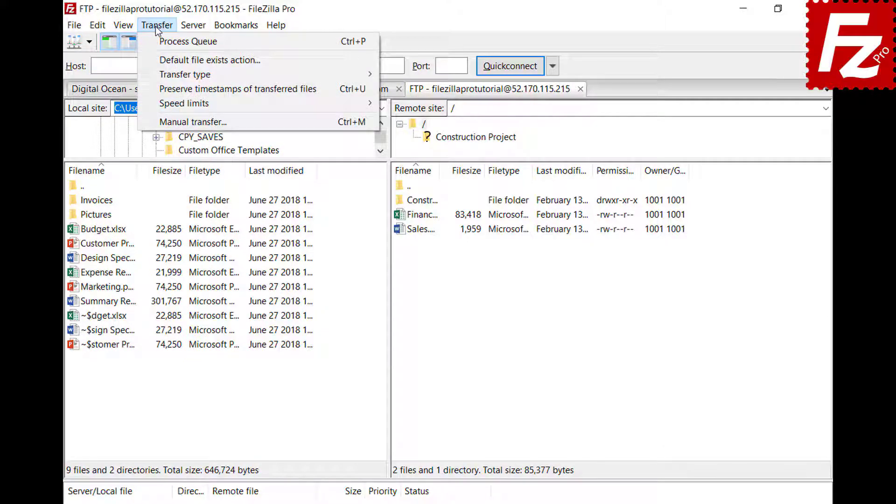
mouse_move(161, 75)
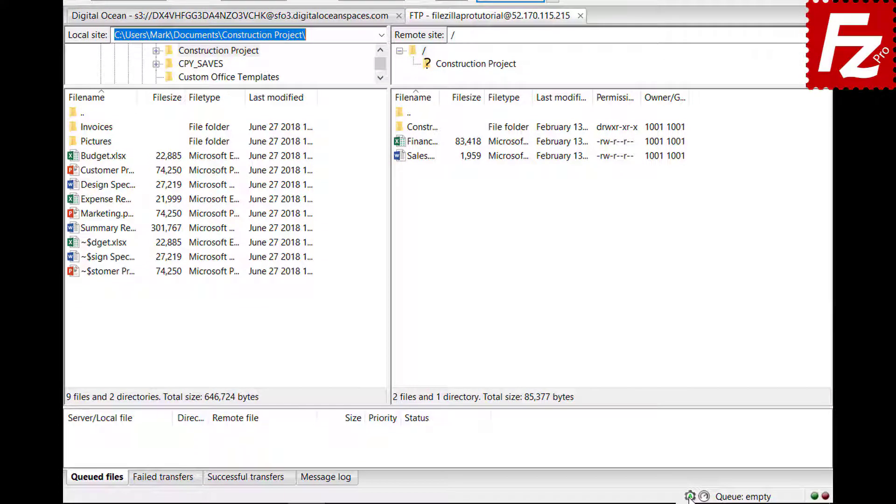
click(690, 497)
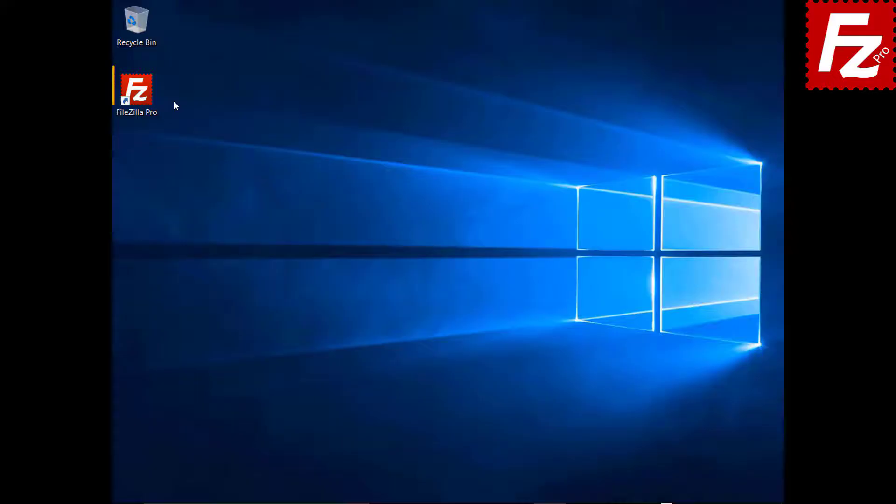
Step: Launch FileZilla Pro, connect to FTP Tutorial, and upload Summary Report
double_click(143, 100)
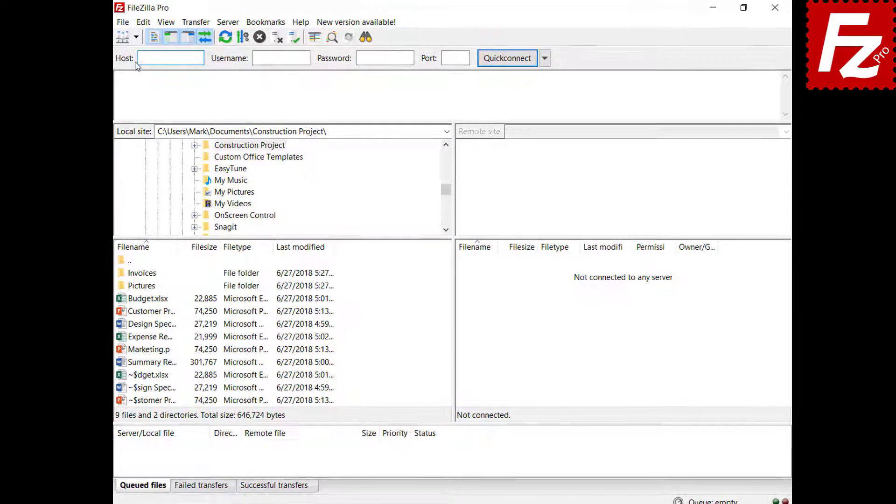
click(139, 39)
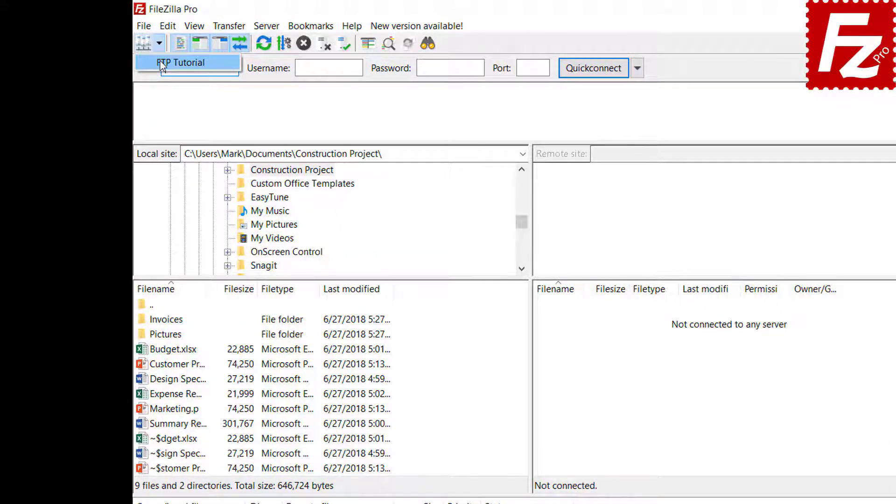
click(179, 62)
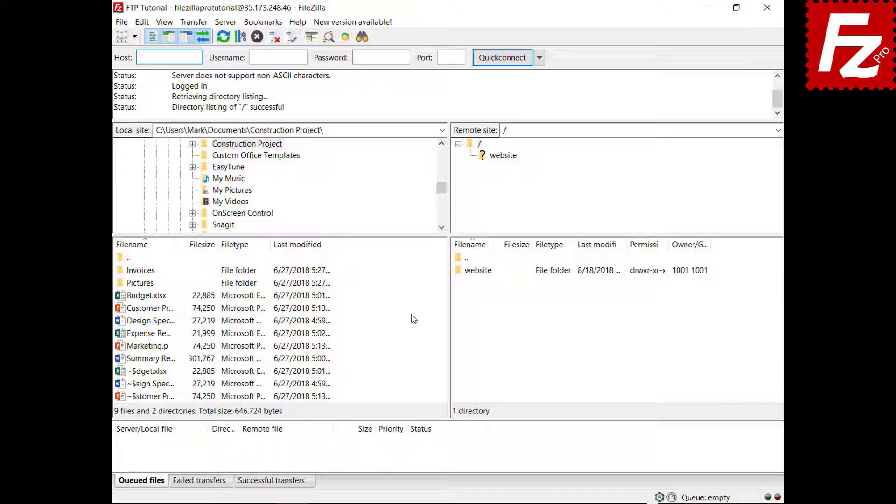
right_click(151, 360)
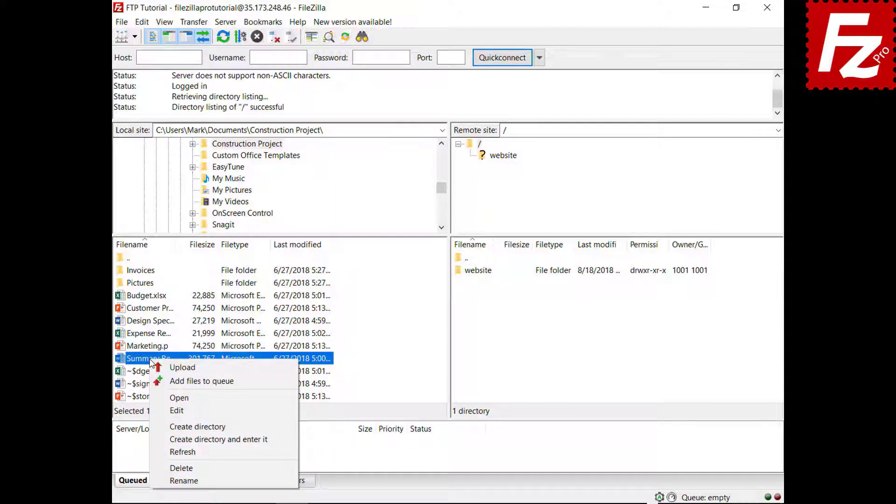
click(170, 369)
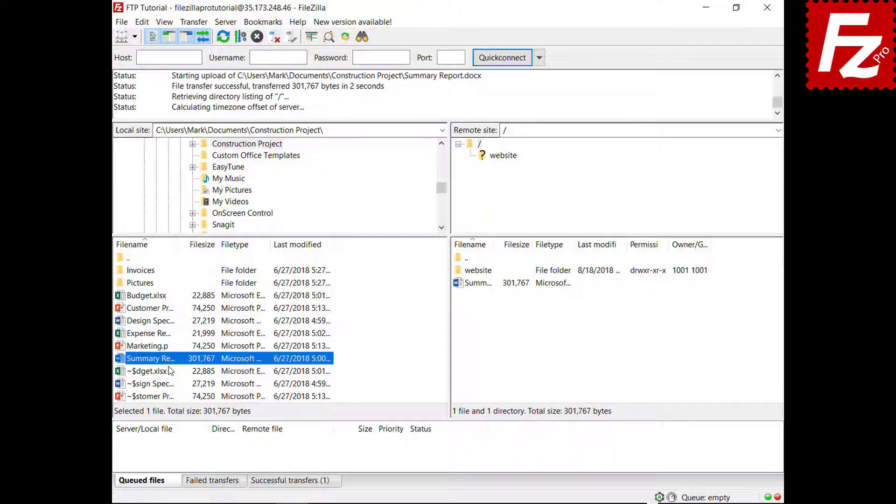
Step: Queue Budget.xlsx and the Invoices folder, then process the queue
right_click(150, 296)
click(168, 318)
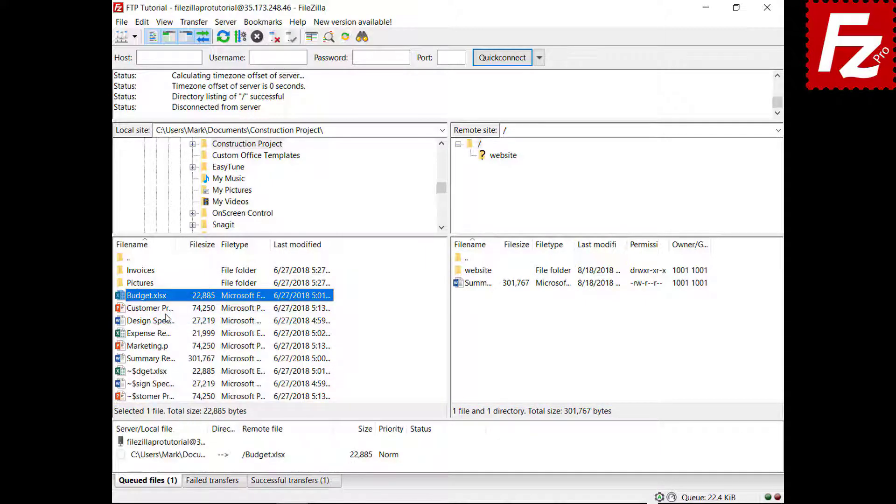
right_click(149, 271)
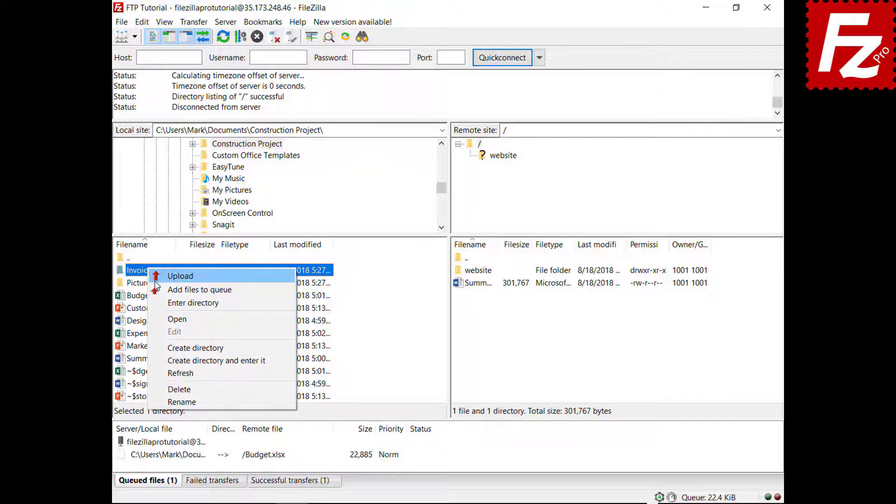
click(158, 290)
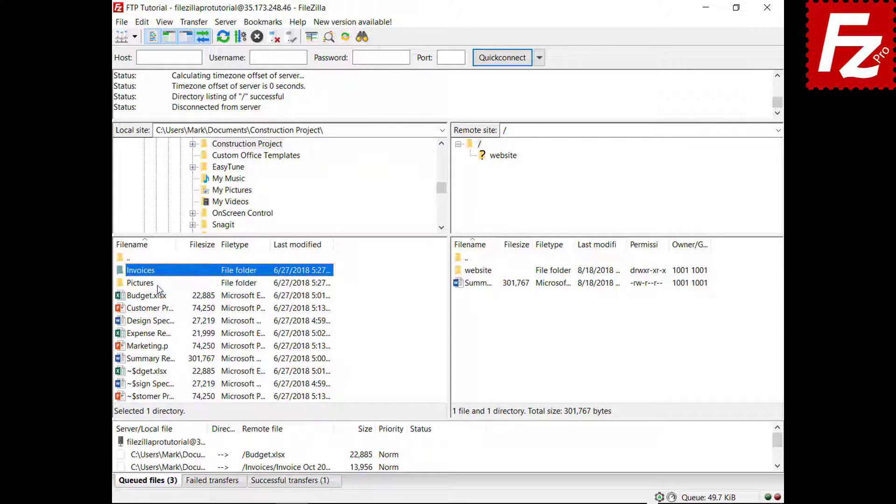
right_click(172, 444)
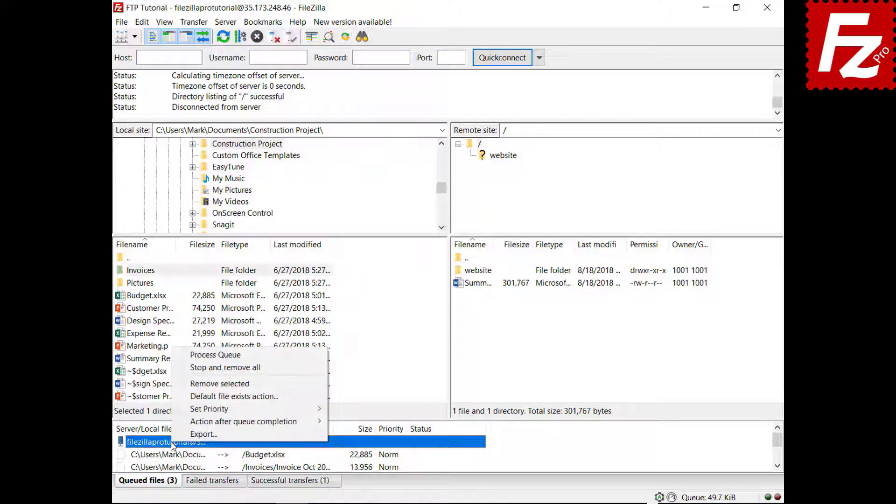
click(199, 356)
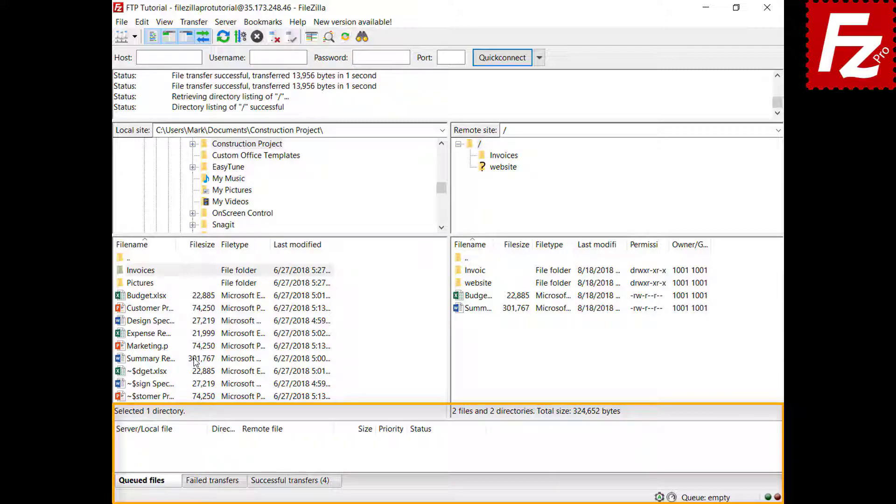
Step: Queue Design Specs and Expense Report, sorting the queue by size
right_click(157, 321)
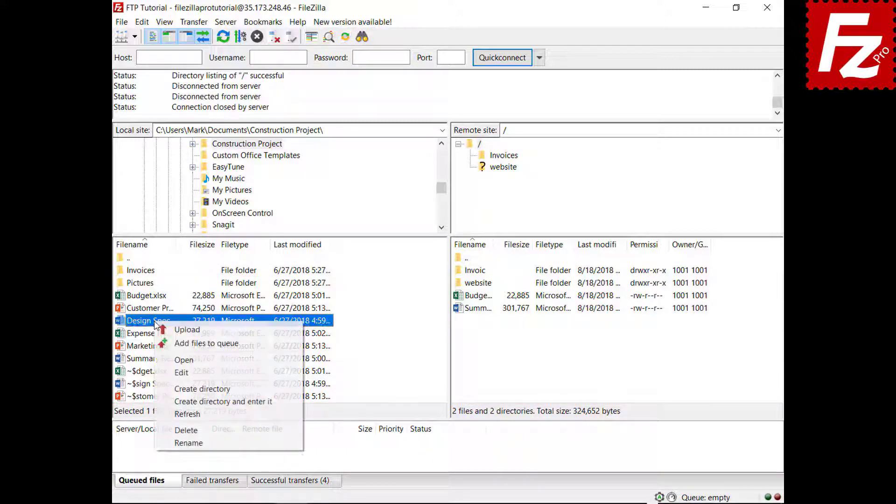
click(164, 344)
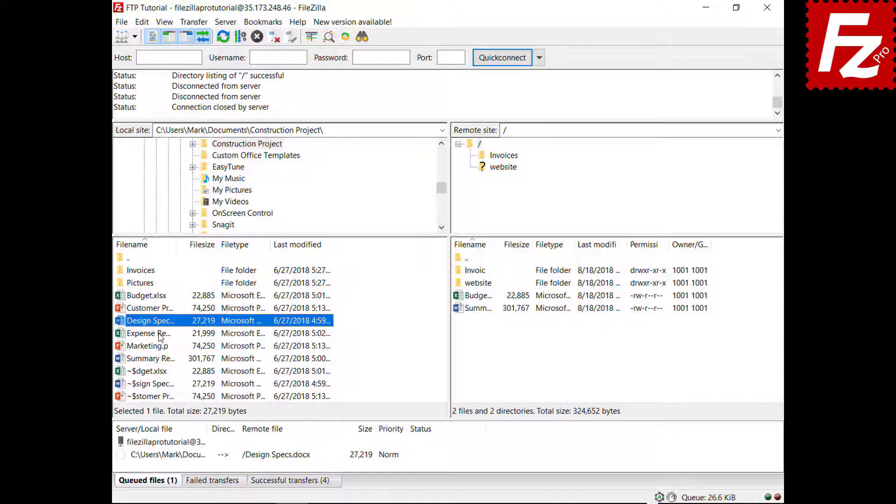
right_click(160, 334)
click(179, 355)
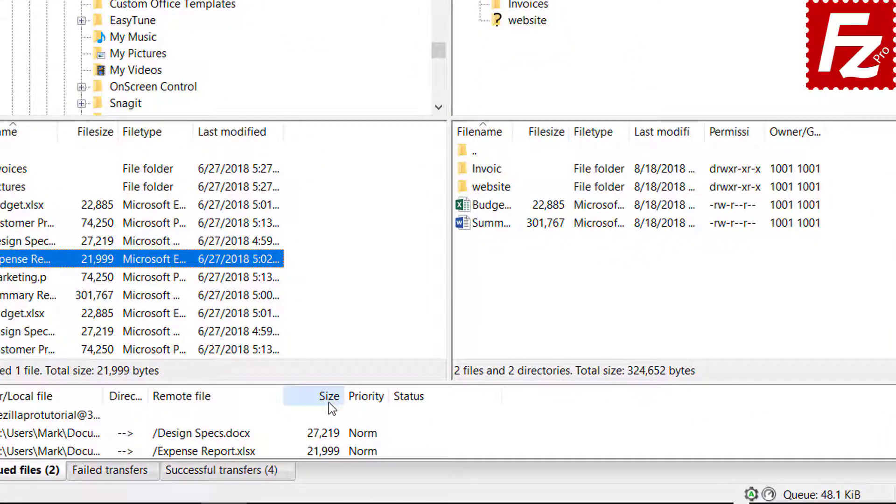
click(364, 432)
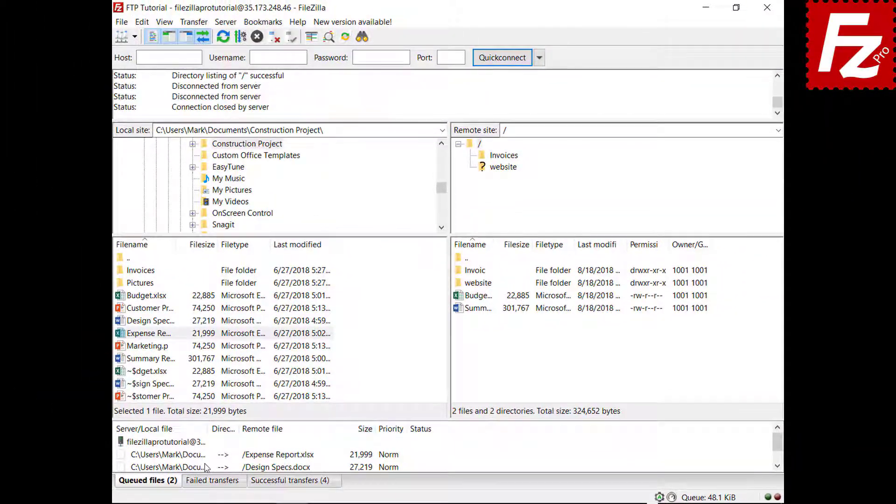
Step: Give Expense Report the highest priority and process the queue
right_click(203, 455)
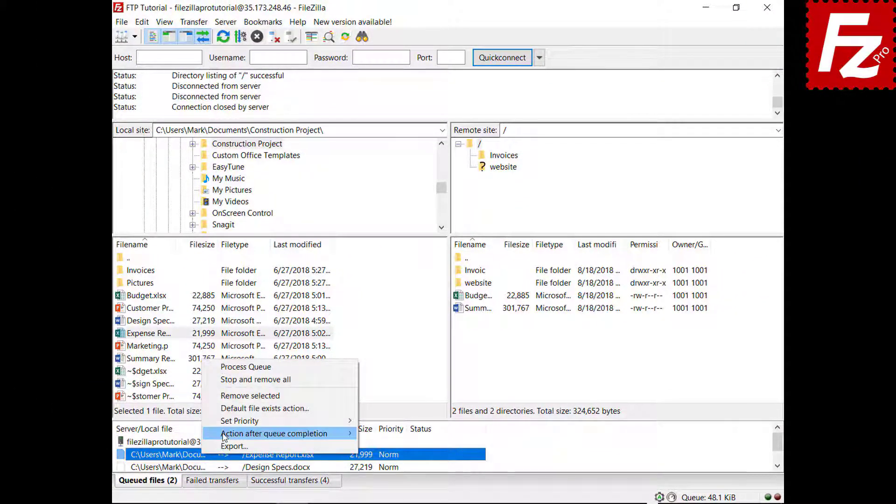
mouse_move(229, 425)
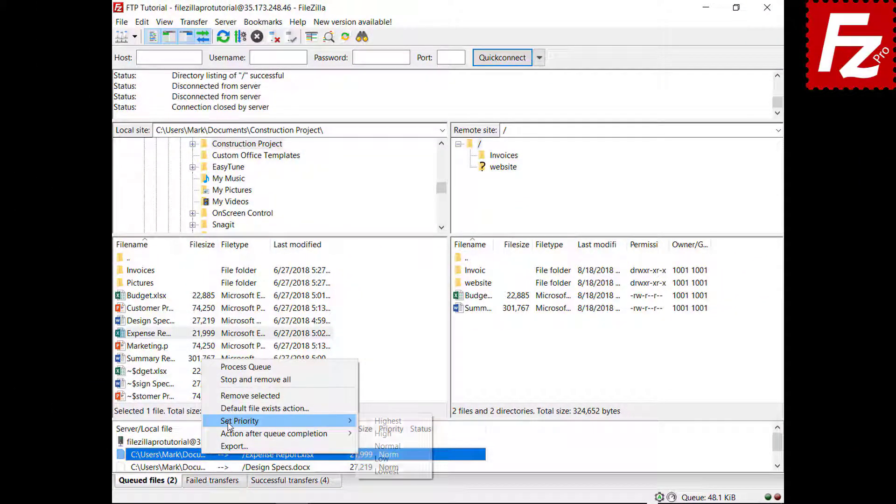
click(382, 422)
right_click(189, 447)
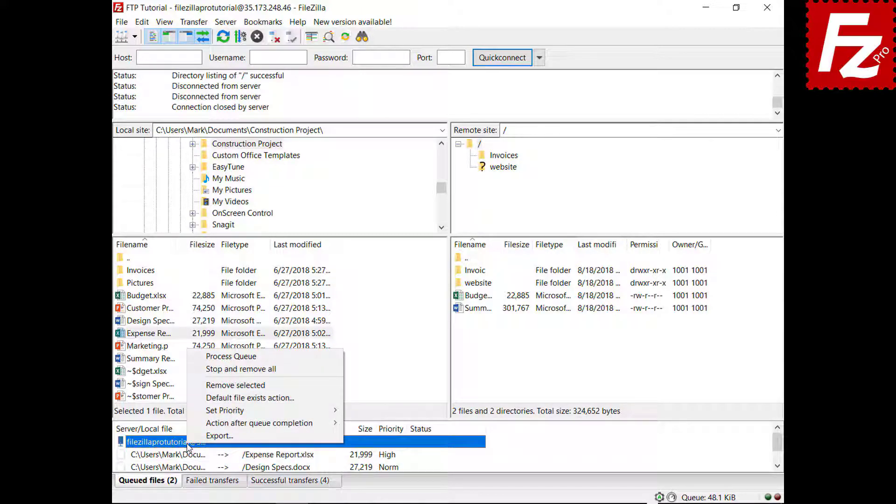
click(241, 358)
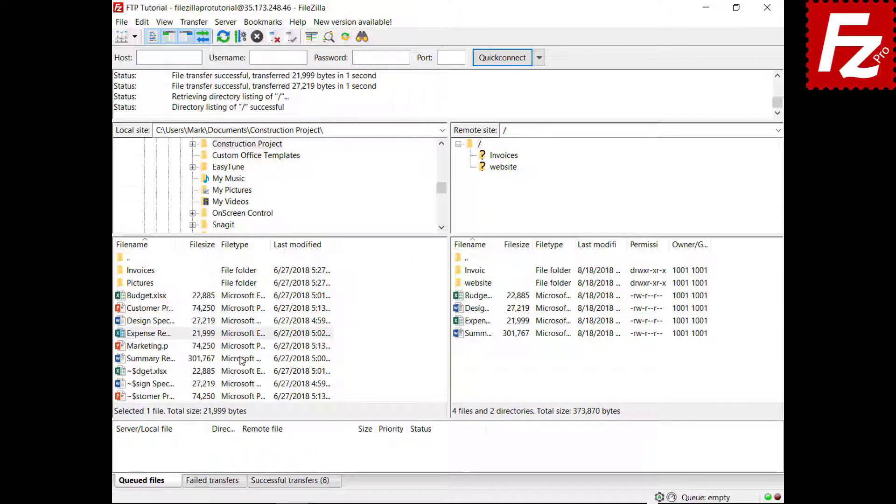
Step: Queue Budget.xlsx again and review the global file exists action settings without changes
right_click(162, 298)
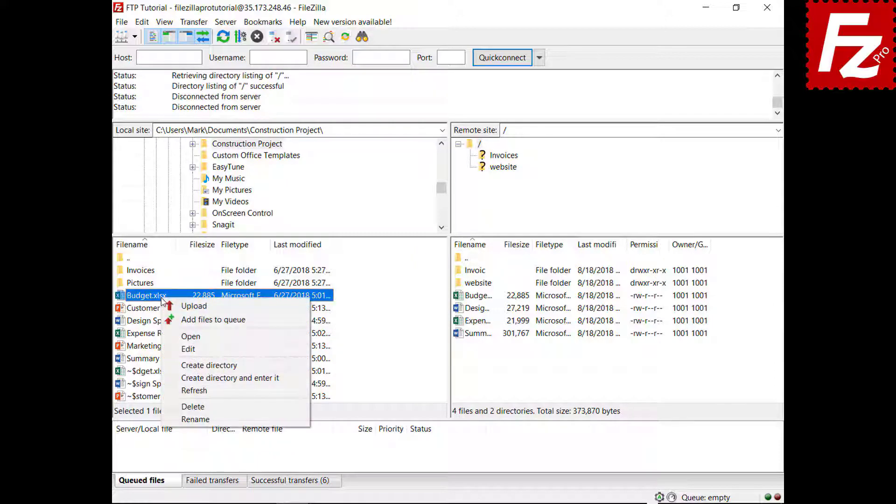
click(173, 320)
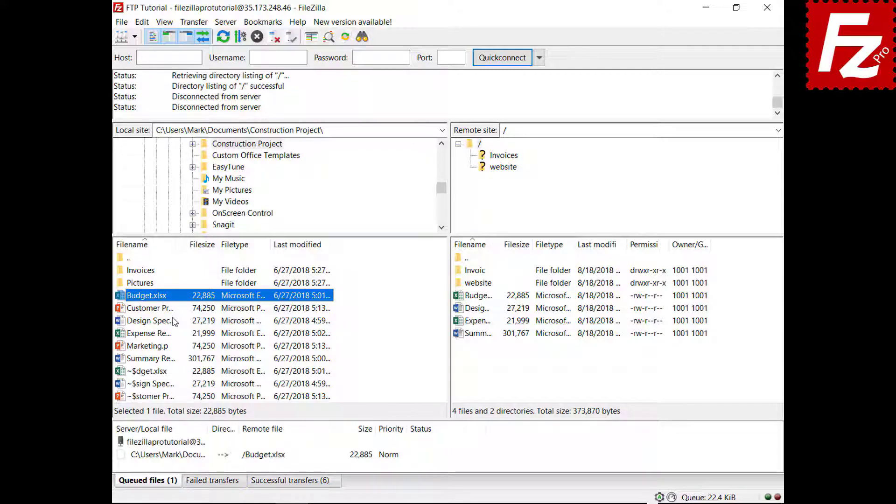
click(142, 22)
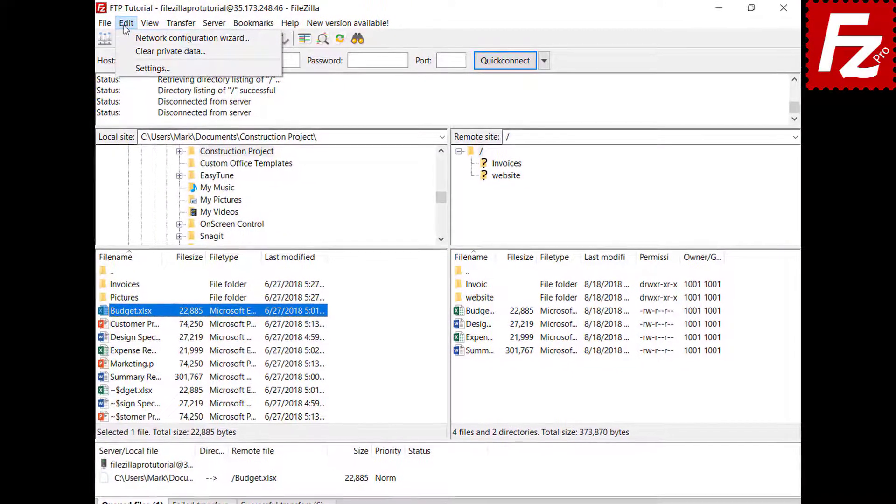
click(125, 66)
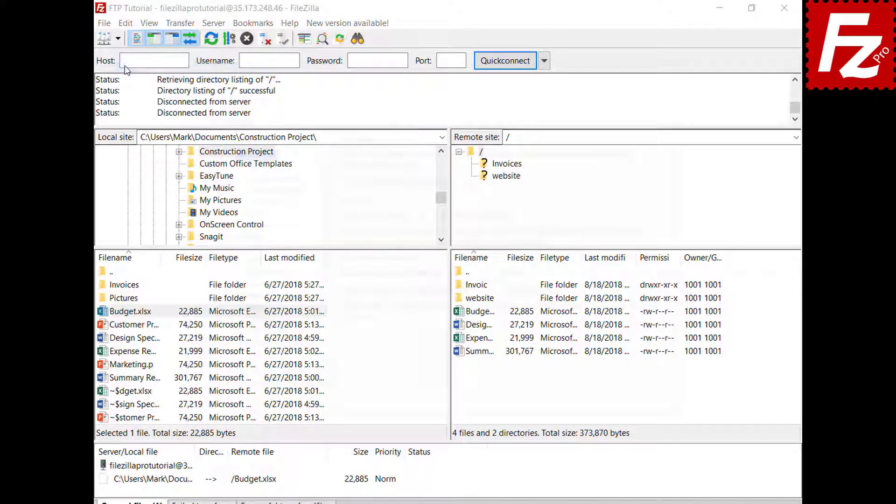
click(280, 288)
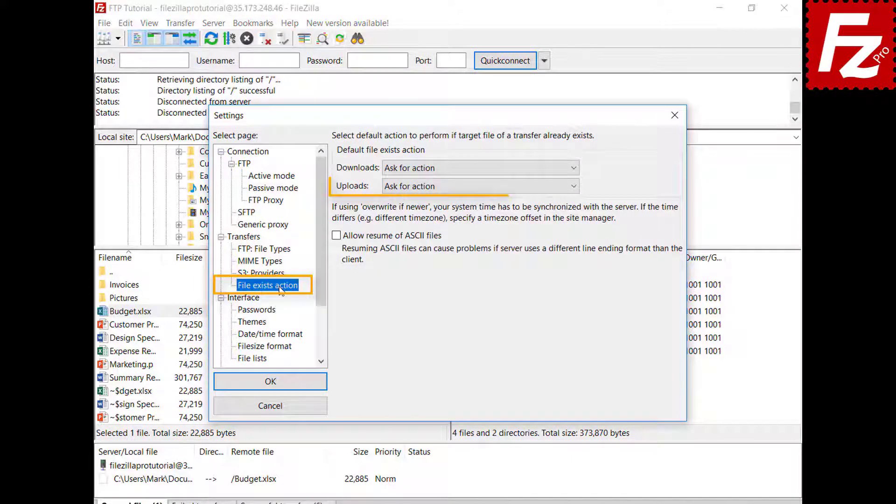
click(270, 406)
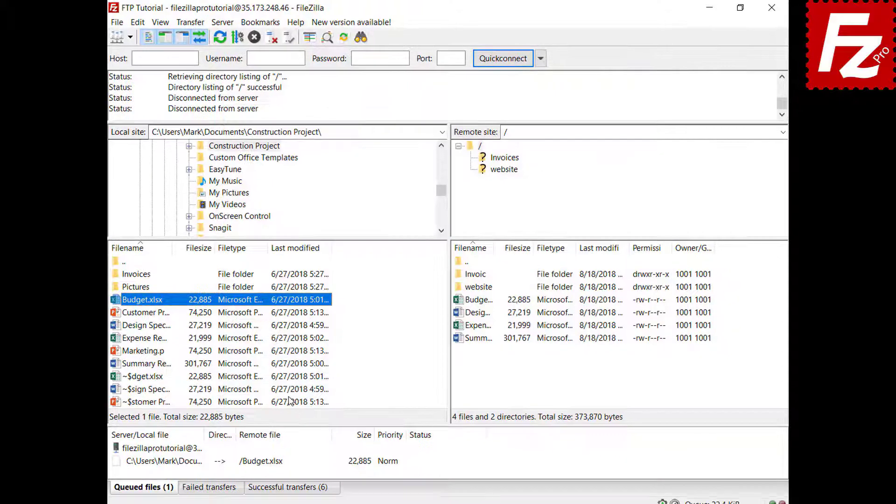
Step: Set the queued Budget.xlsx upload to Overwrite file if it exists, then process the queue
click(191, 485)
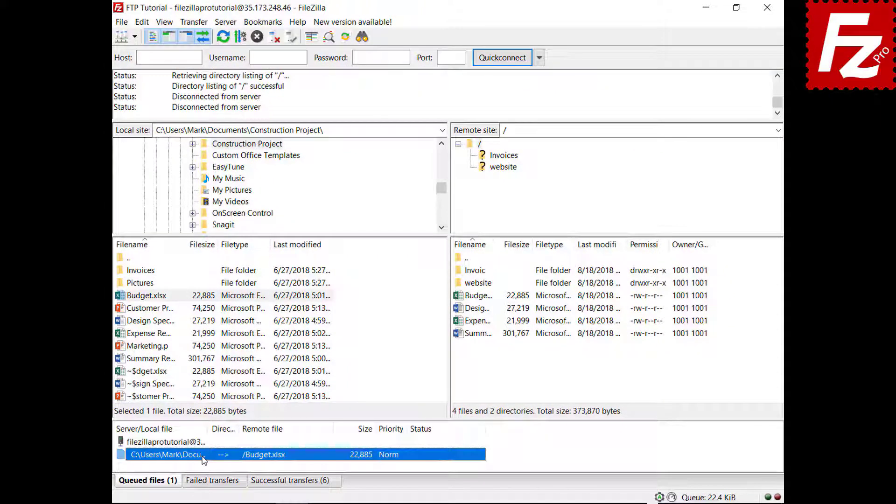
right_click(203, 460)
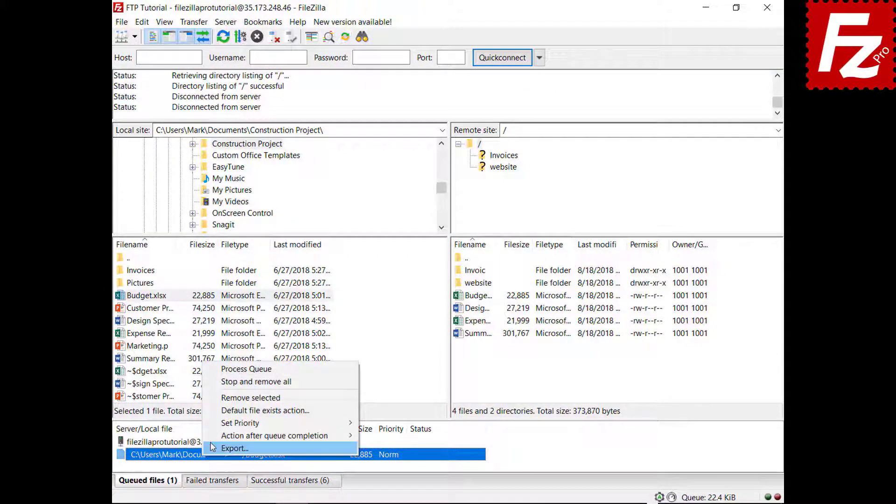
click(220, 411)
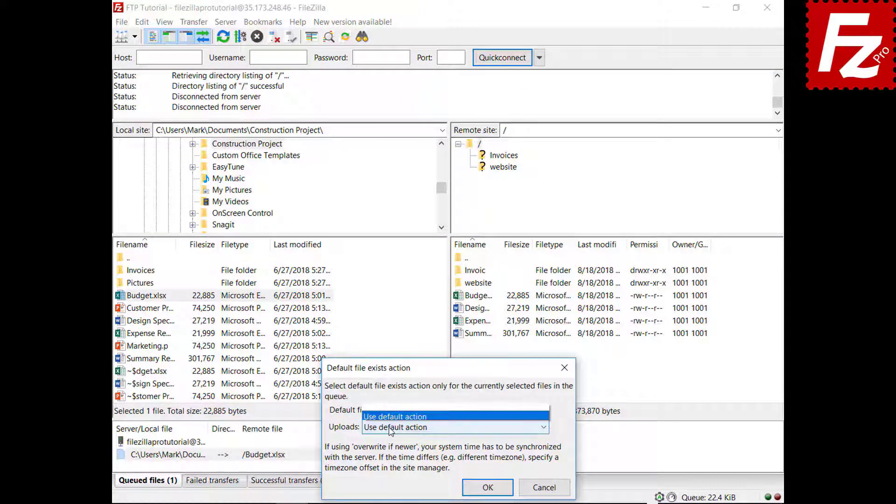
click(392, 428)
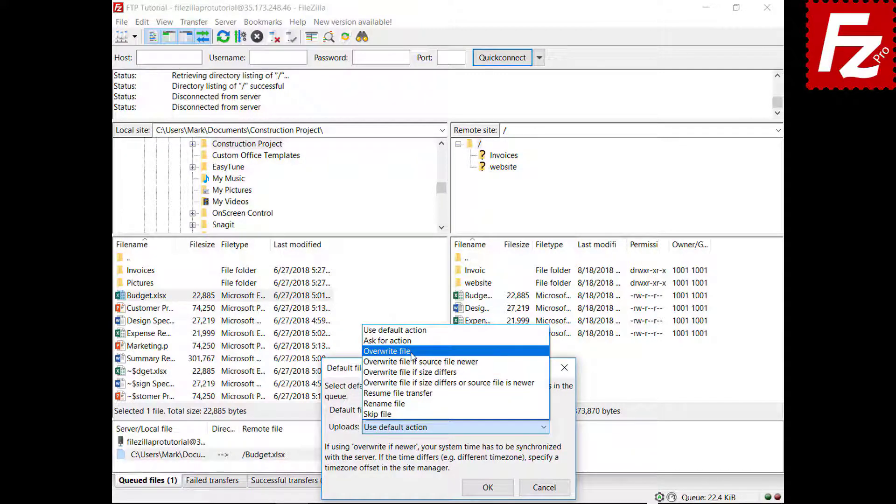
click(387, 351)
click(488, 486)
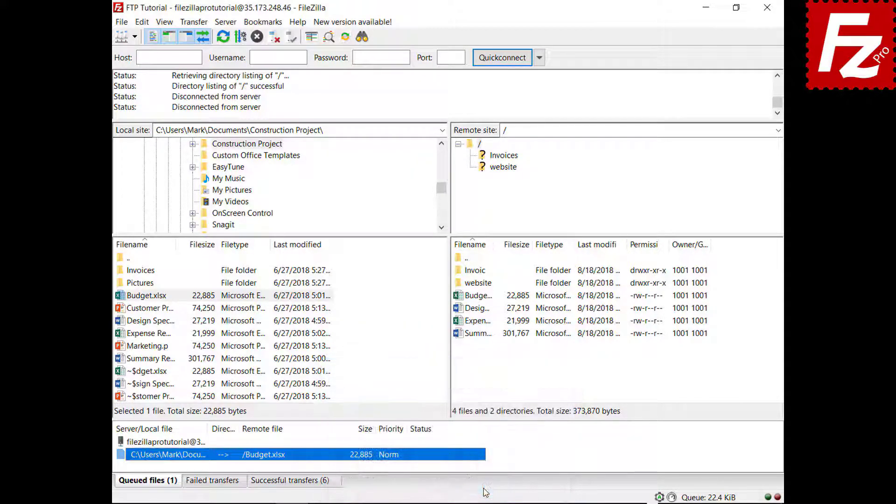
right_click(170, 444)
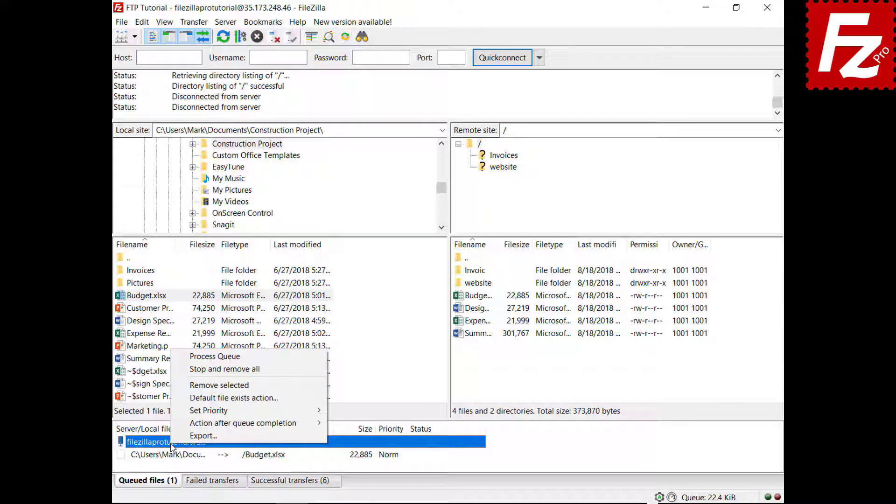
click(177, 357)
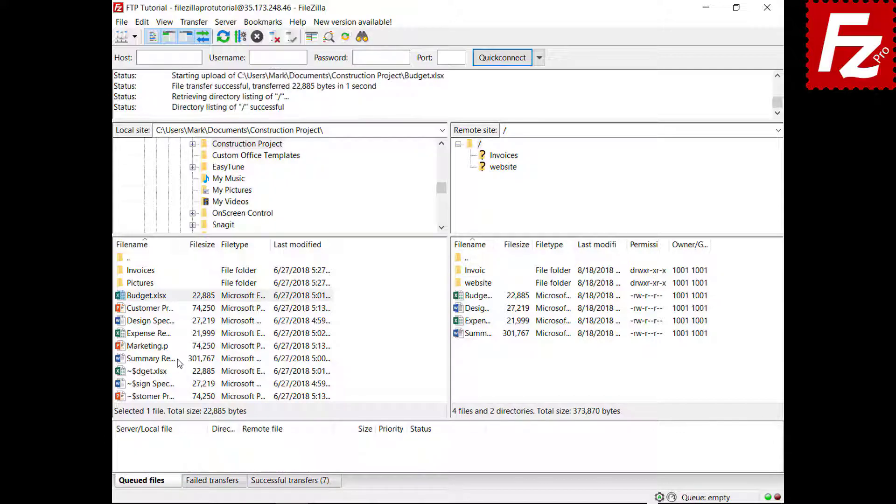
Step: Queue Marketing.pptx, choose Close FileZilla after queue completion, and process the queue
right_click(151, 348)
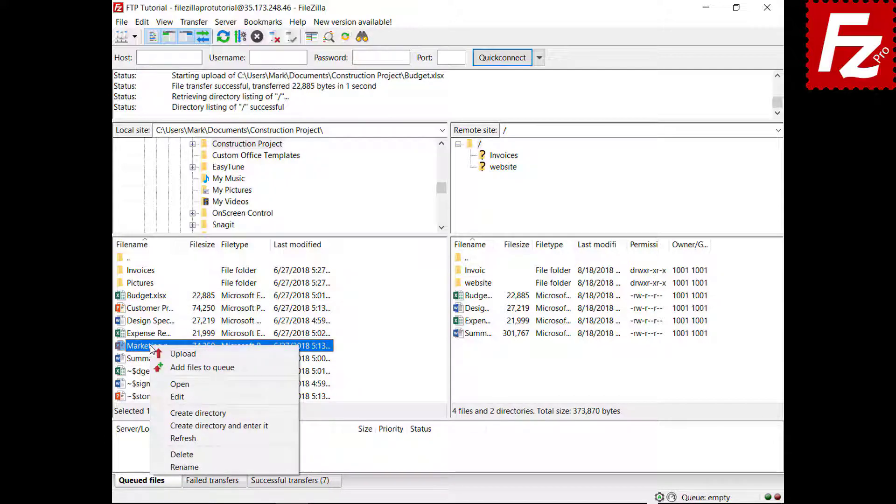
click(164, 367)
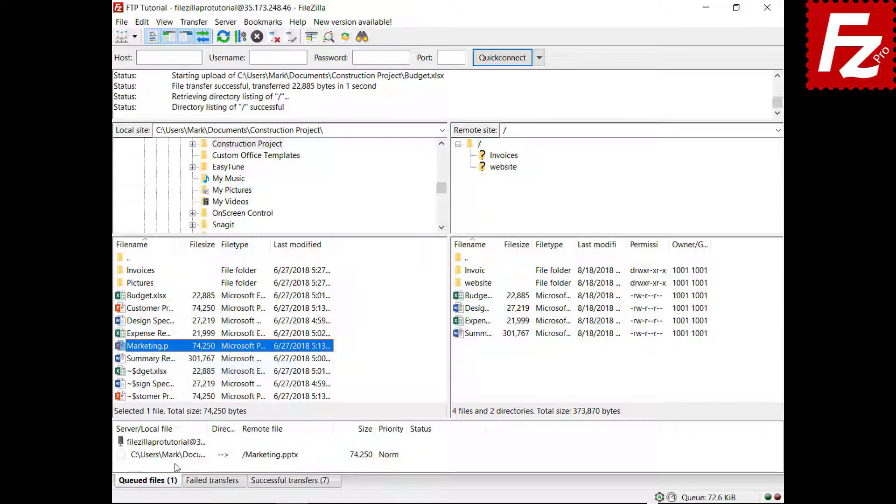
right_click(179, 455)
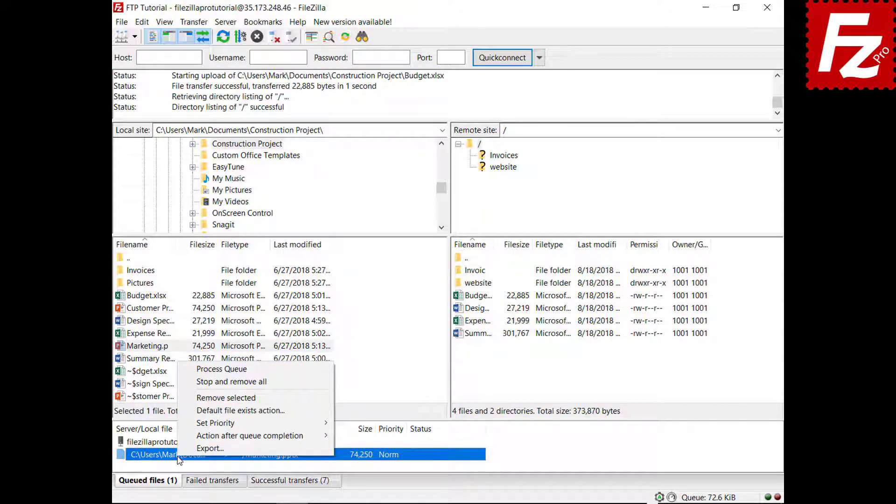
mouse_move(179, 434)
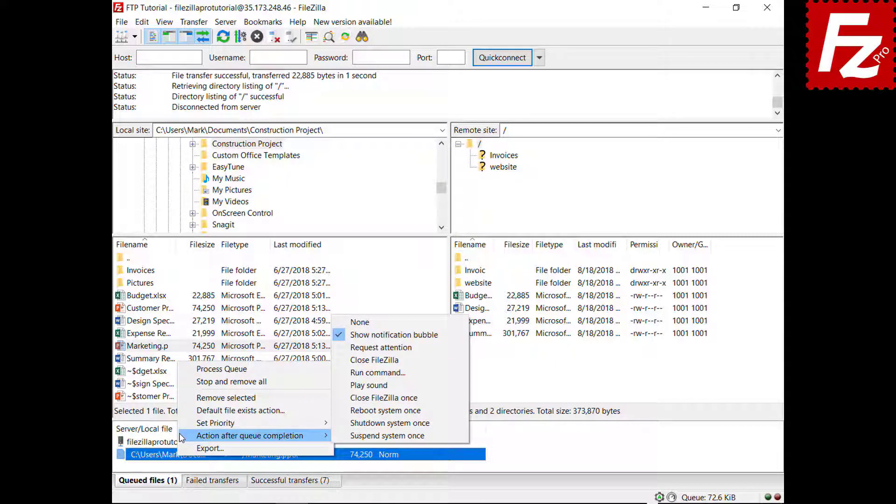
click(350, 360)
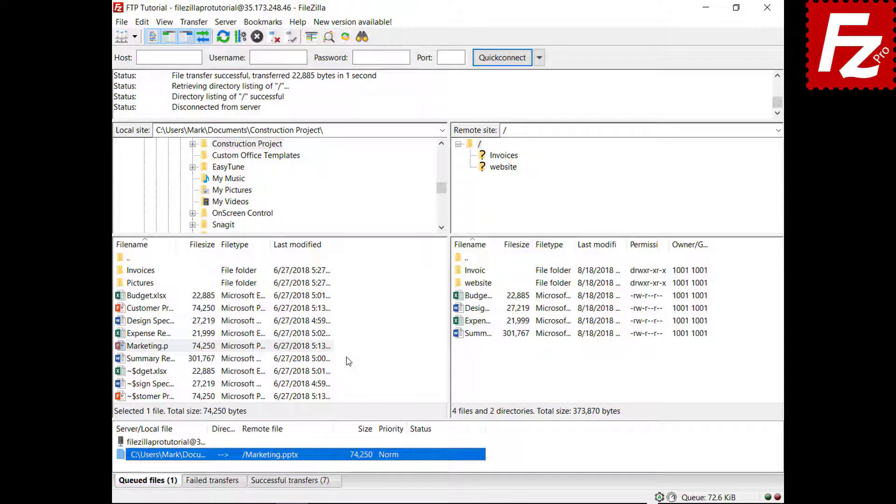
right_click(184, 446)
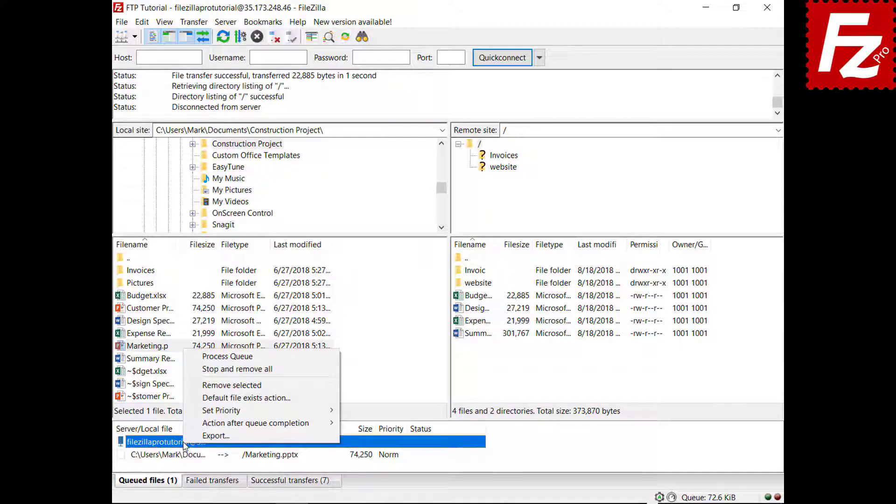
click(213, 358)
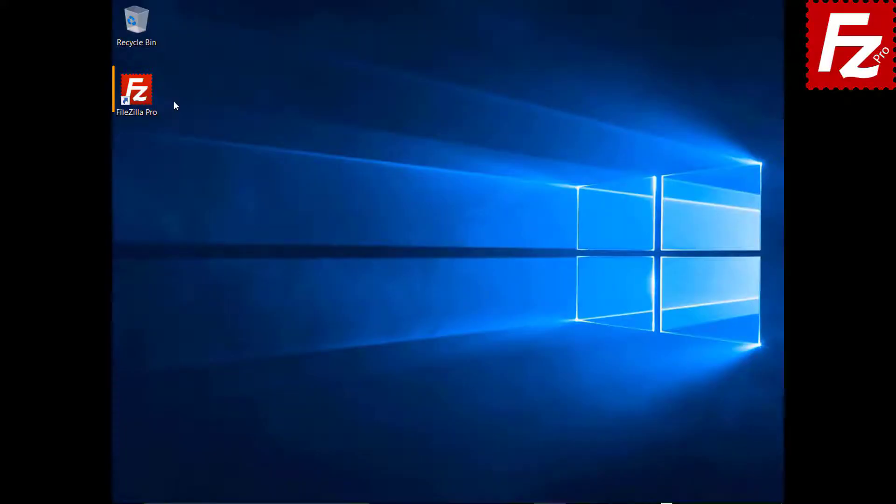
Step: Connect to the FTP Tutorial site and add the Pictures folder to the transfer queue
double_click(140, 96)
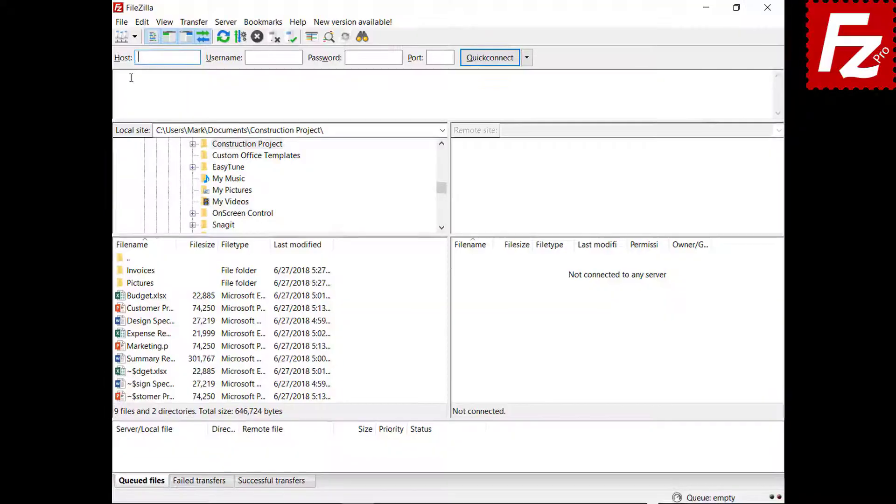
click(135, 36)
click(149, 50)
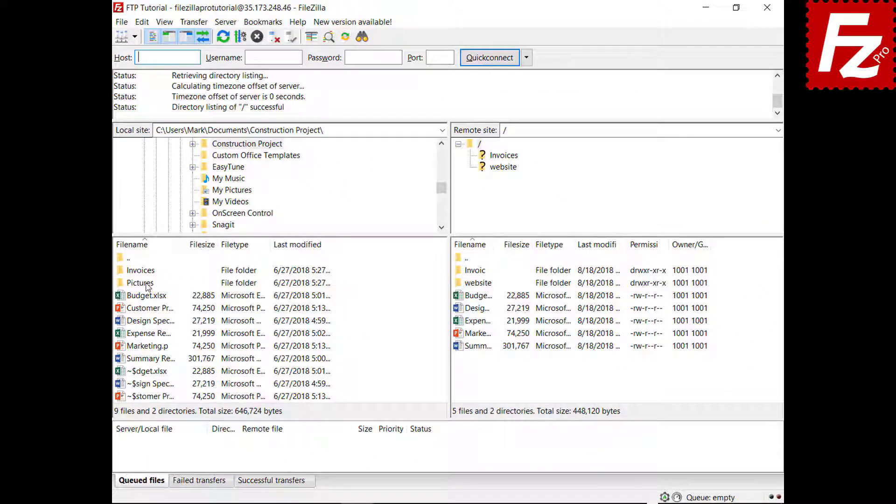
right_click(146, 286)
click(153, 302)
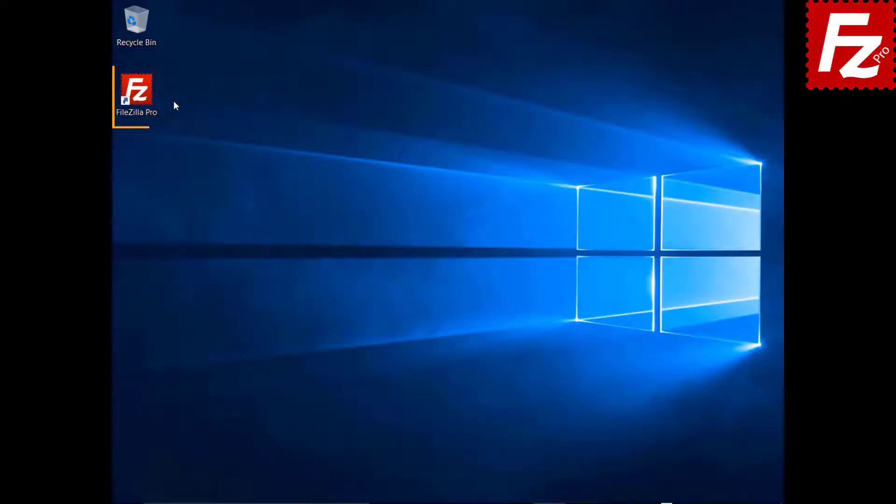
Step: Relaunch FileZilla and resume processing the saved Pictures transfer queue
double_click(140, 95)
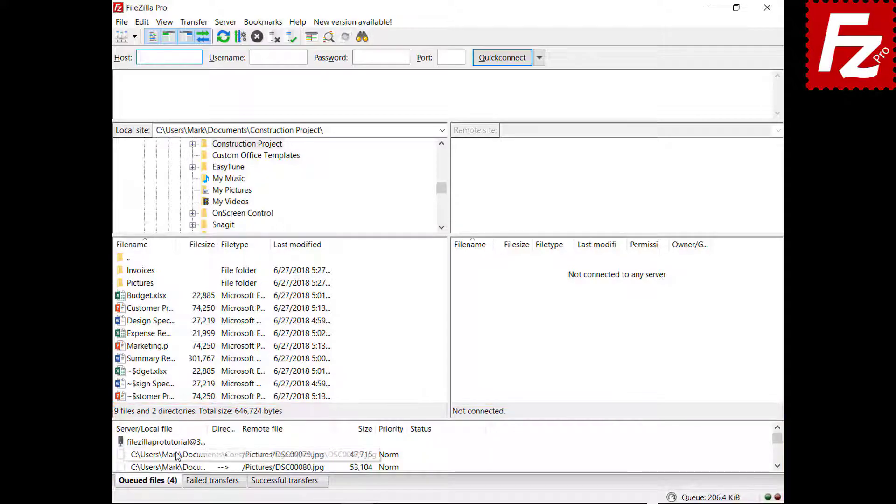
right_click(178, 444)
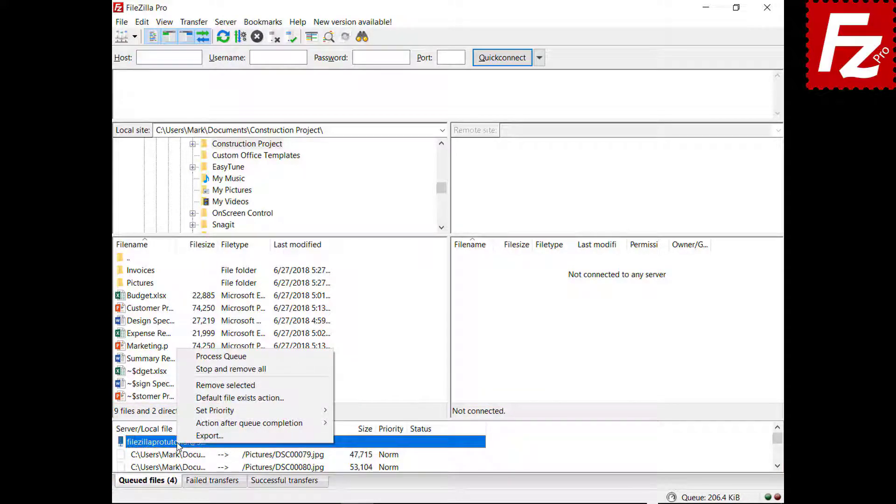
click(197, 358)
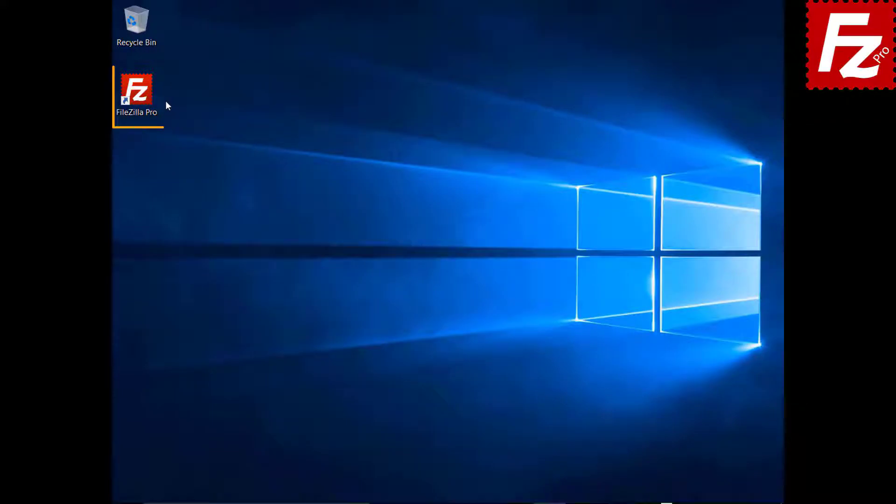
Step: Reconnect to FTP Tutorial, queue Marketing.pptx, then stop and remove all queued transfers
double_click(142, 97)
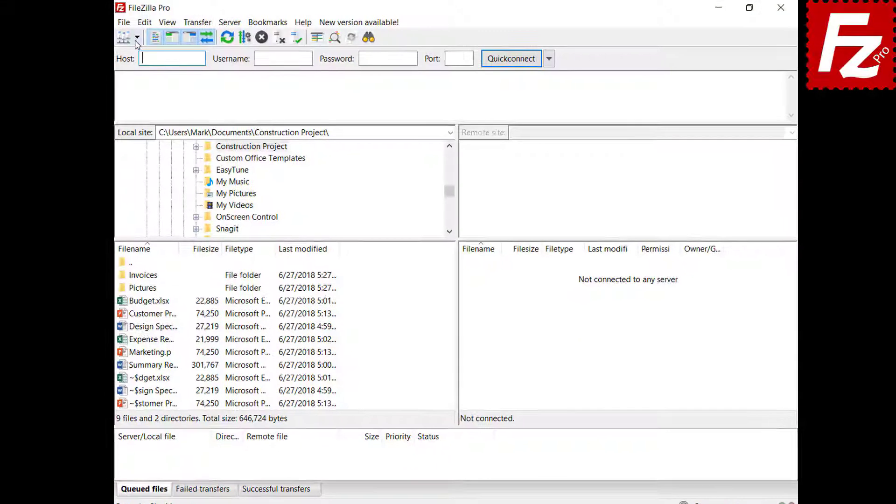
click(137, 39)
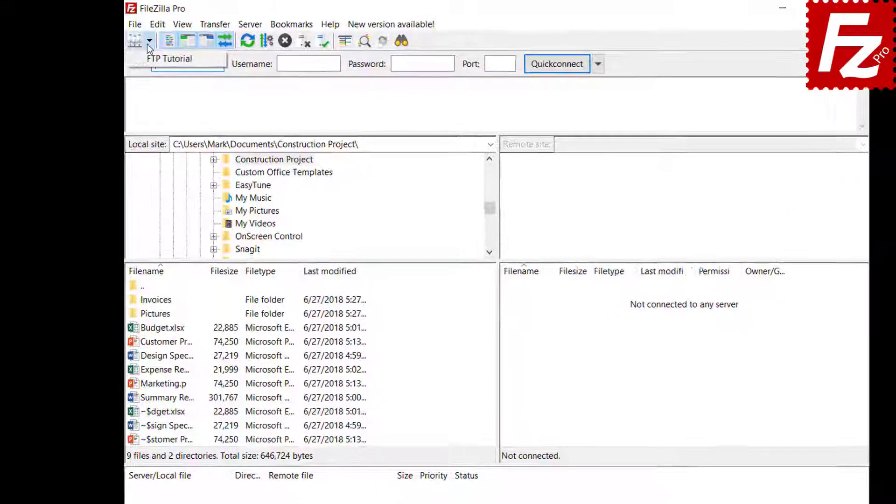
click(140, 55)
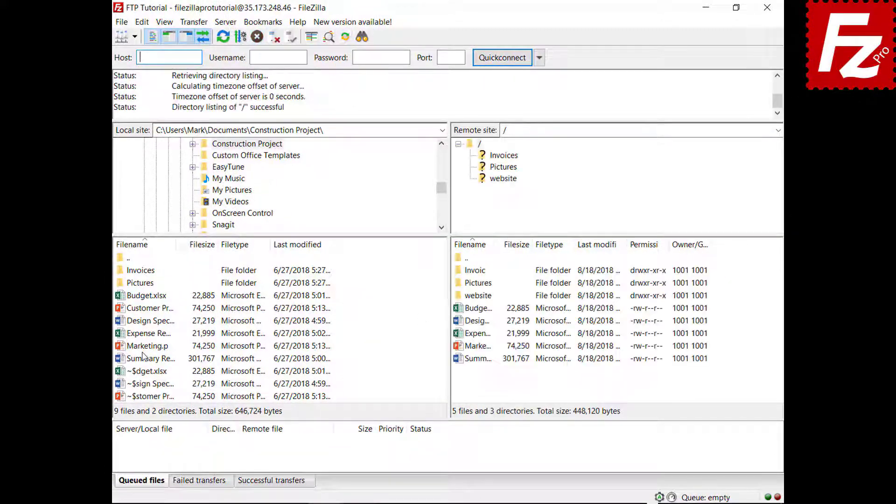
right_click(144, 348)
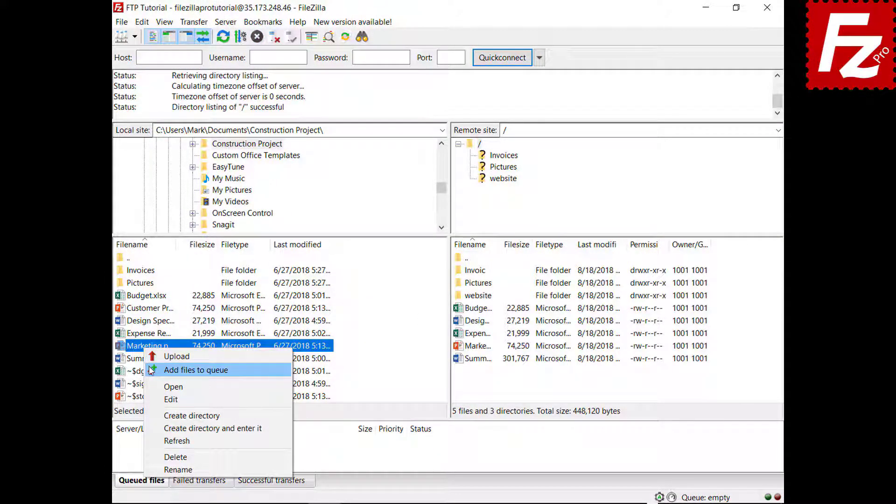
click(151, 370)
right_click(179, 457)
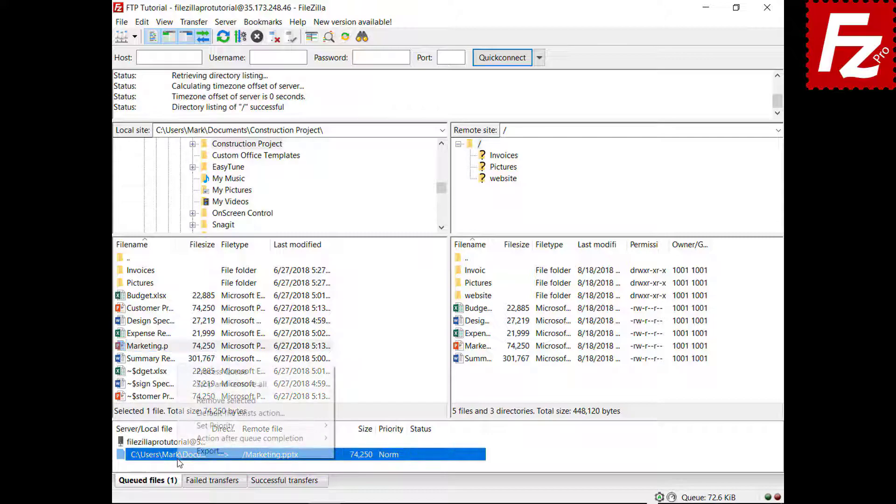
click(191, 386)
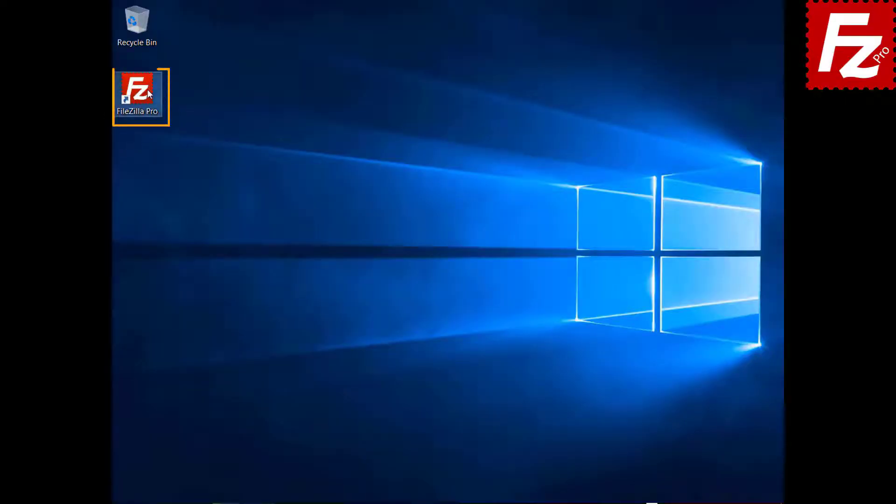
Step: Connect to the FTP Tutorial site and open the website folder on both local and remote sides
double_click(147, 89)
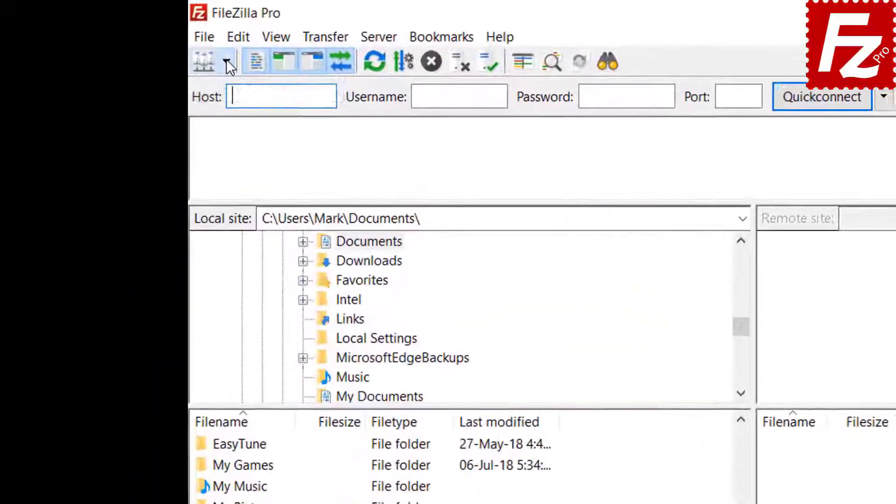
click(135, 37)
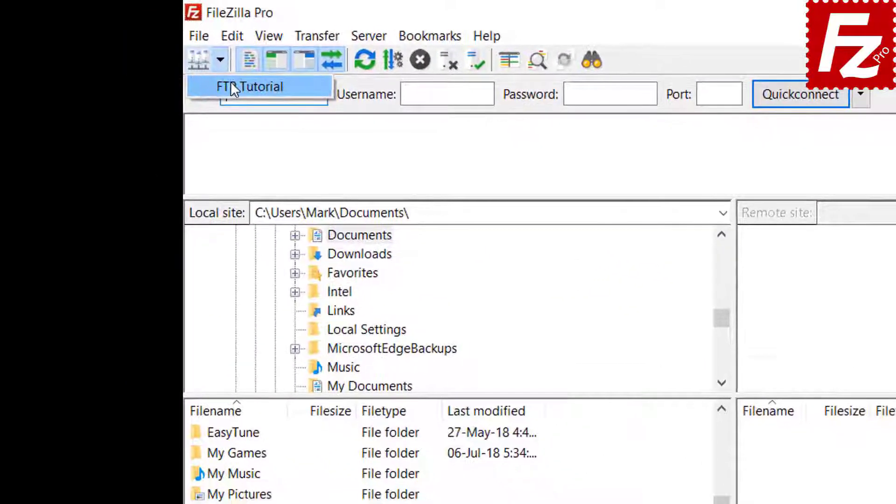
click(243, 91)
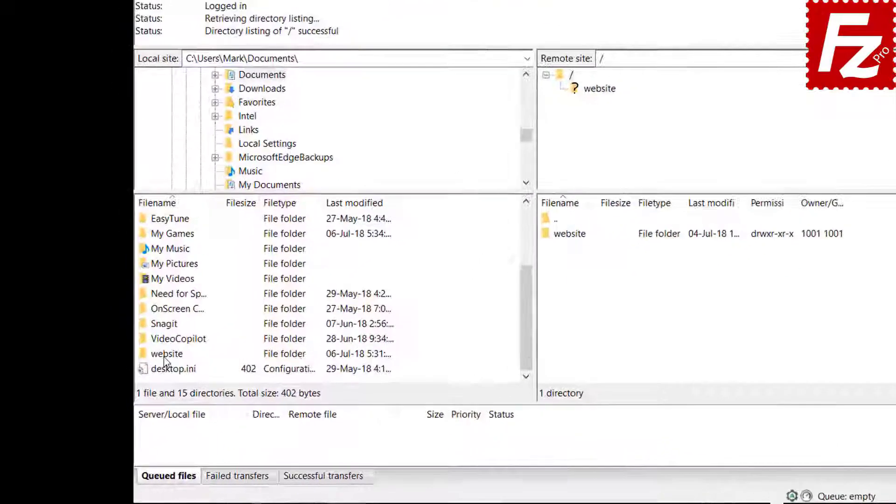
double_click(140, 377)
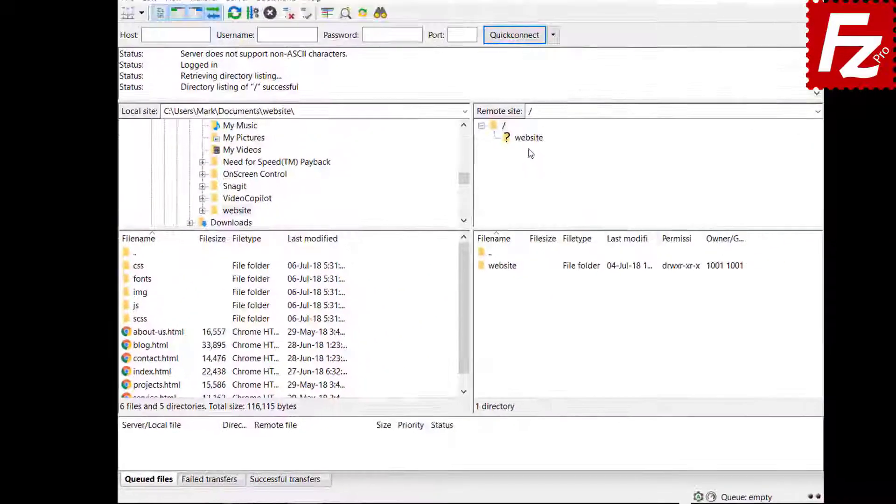
click(504, 158)
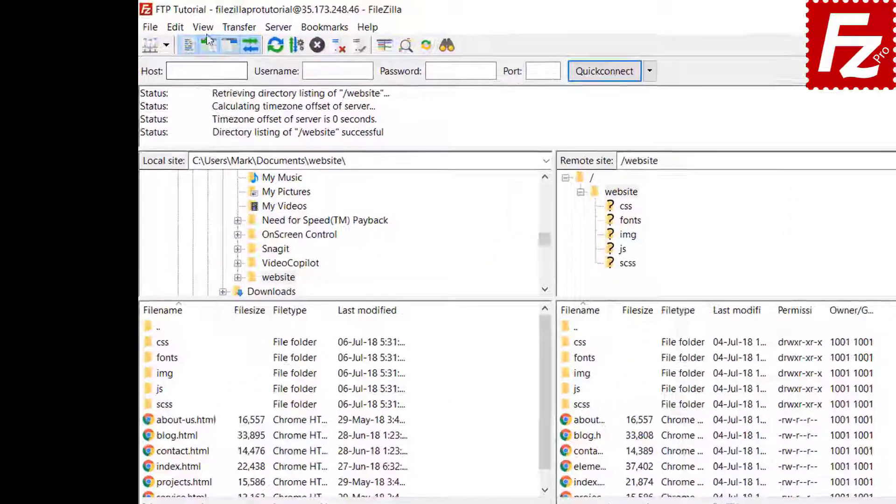
Step: Enable directory comparison and switch it to compare filesize, flagging blog.html, contact.html and index.html
click(165, 22)
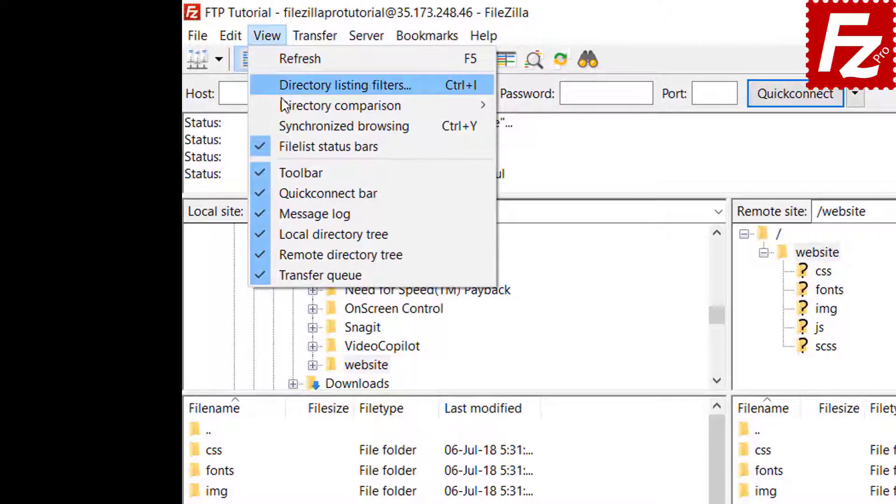
mouse_move(283, 101)
click(513, 104)
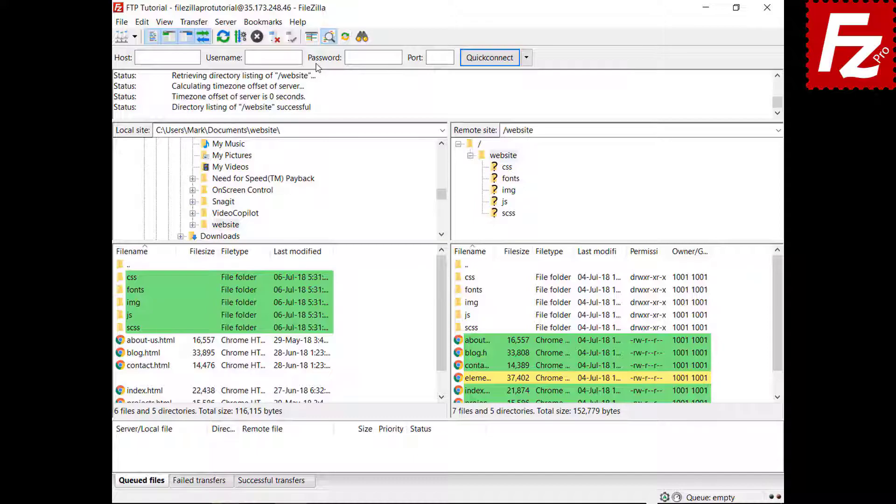
drag(444, 306, 443, 332)
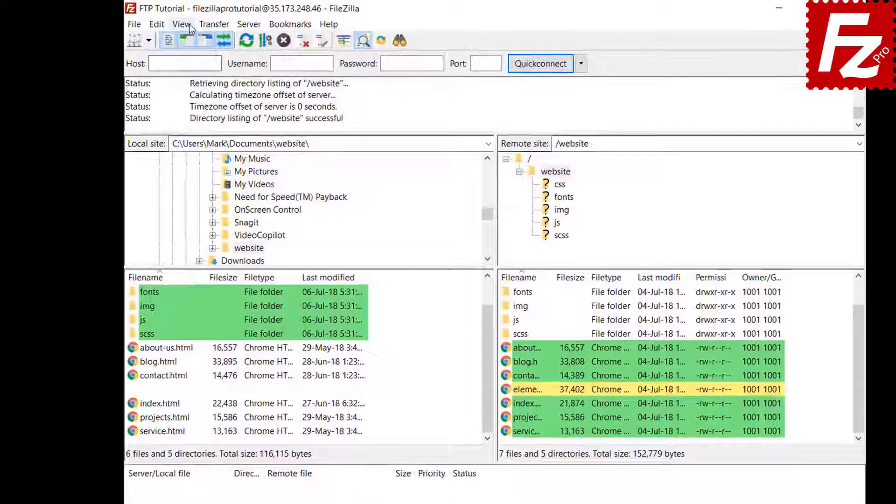
click(169, 21)
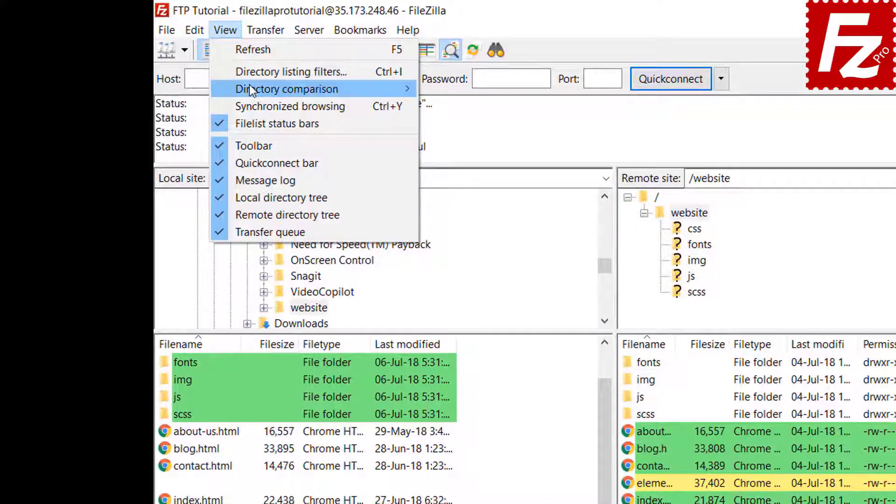
mouse_move(250, 89)
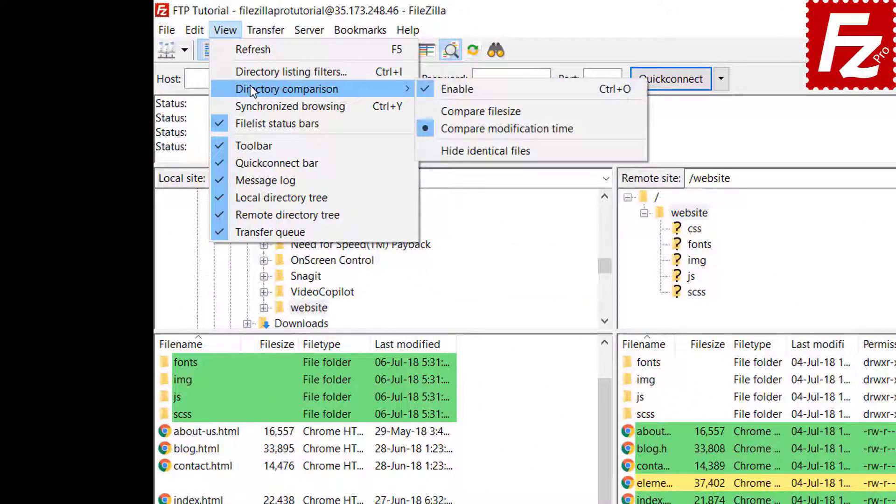
click(477, 110)
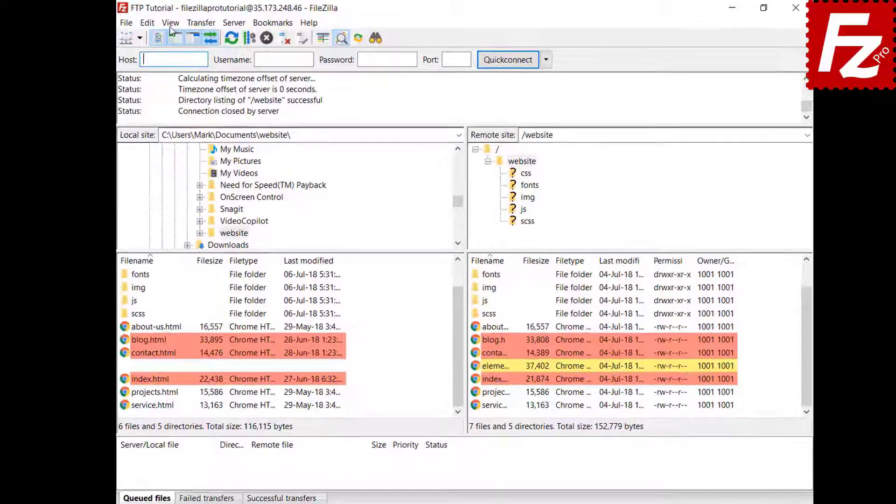
click(164, 22)
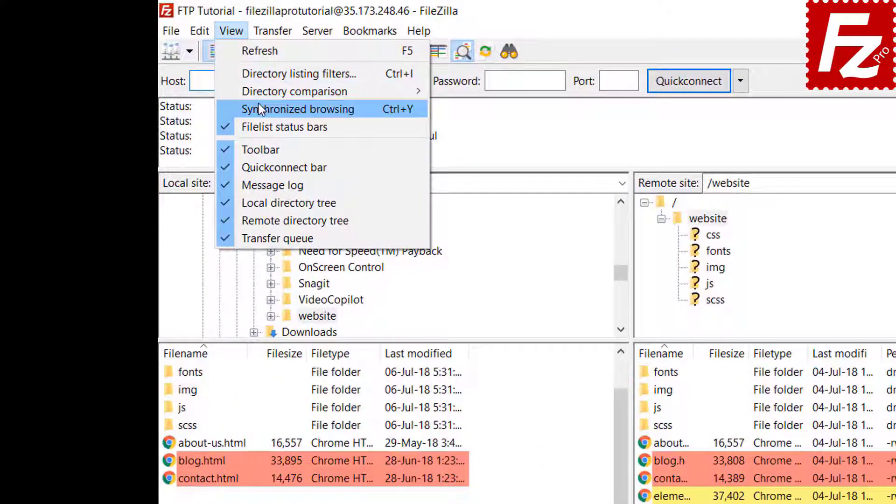
Step: Enable synchronized browsing, enter the css folder on both sides, then the remote img folder
click(259, 110)
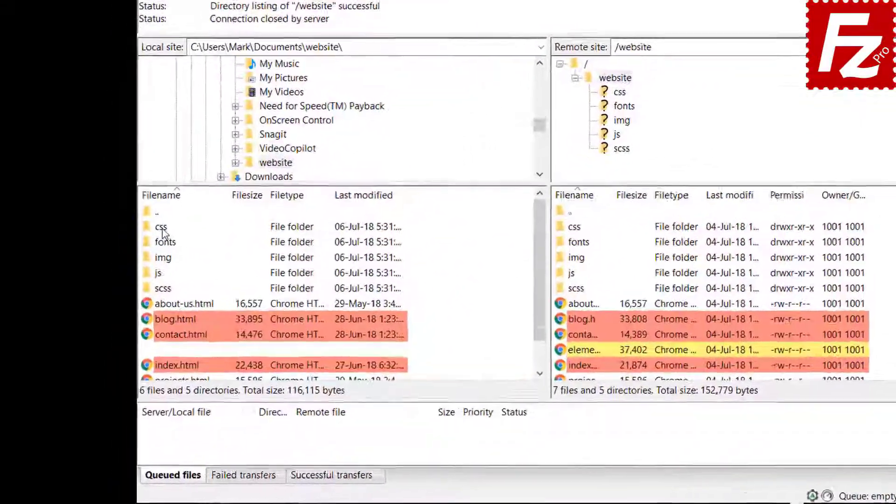
click(133, 279)
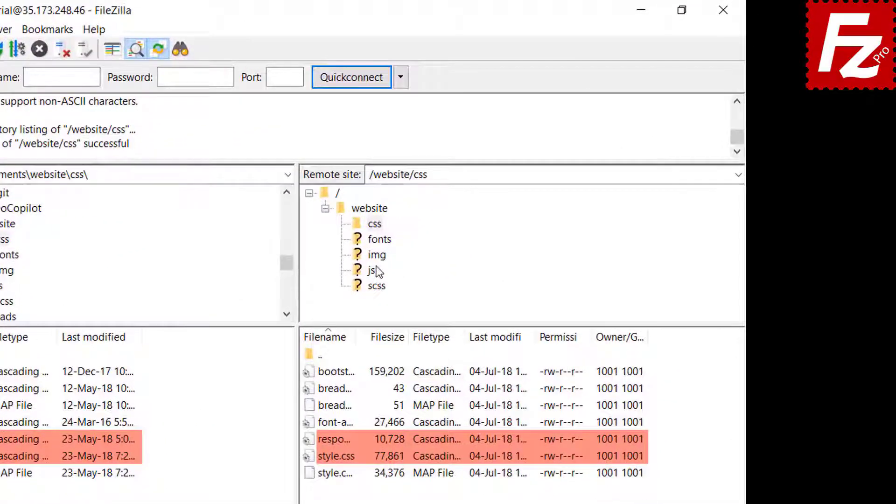
click(377, 256)
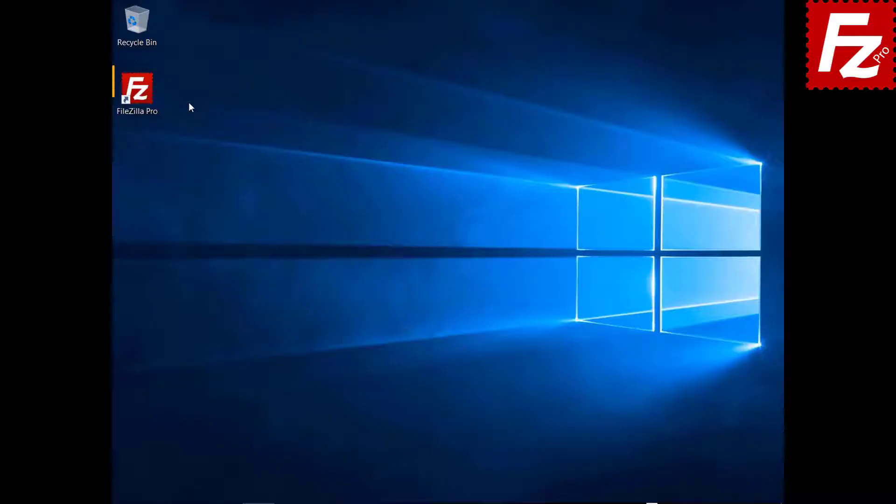
Step: Connect to FTP Tutorial and open Construction Project in both the local and remote lists
double_click(142, 94)
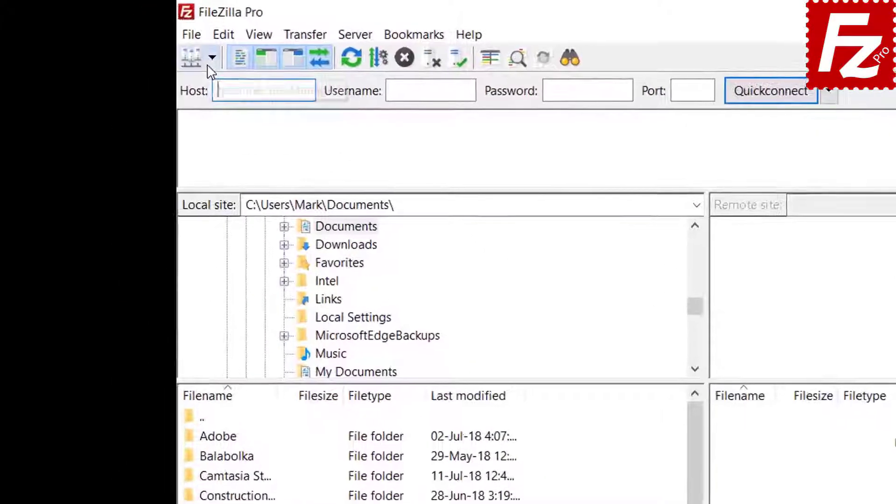
click(135, 38)
click(216, 84)
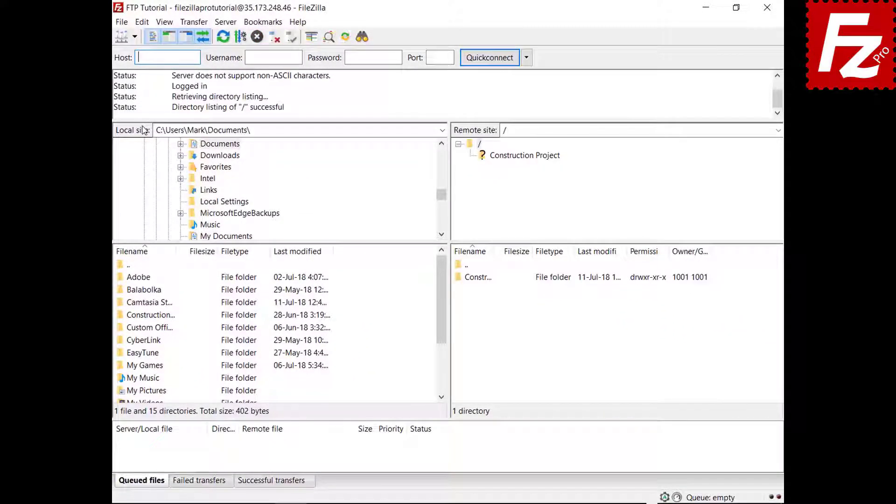
double_click(161, 316)
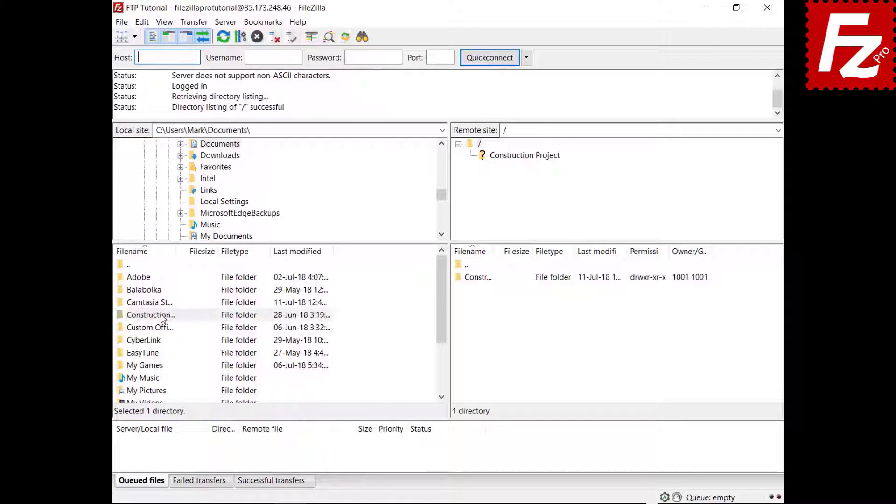
double_click(489, 280)
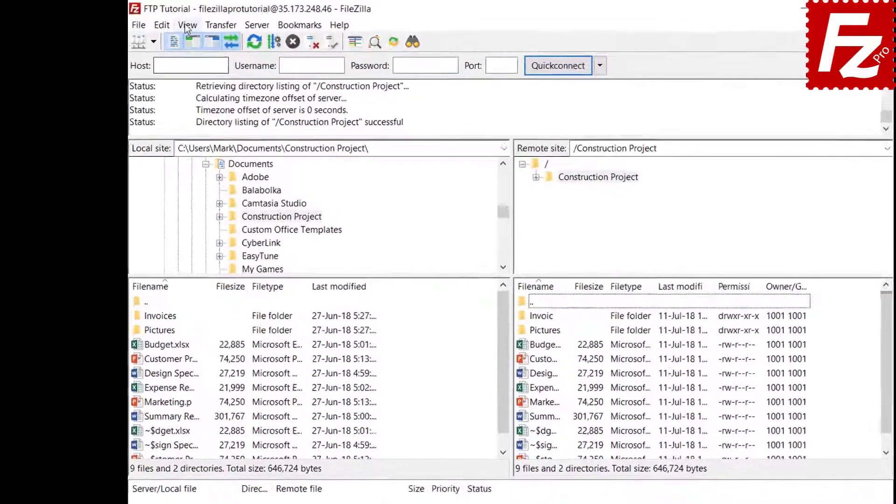
click(164, 22)
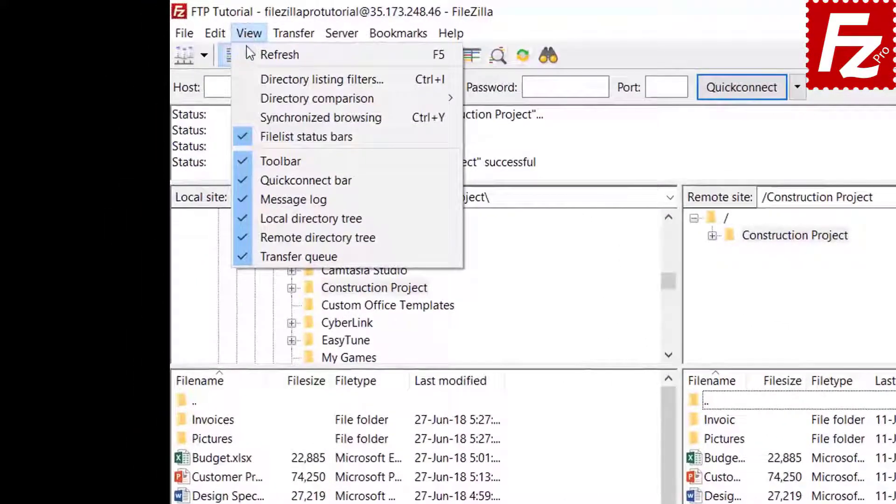
Step: From Directory listing filters, open the rule editor and add a filter named 'Microsoft Office Temporaries'
click(280, 79)
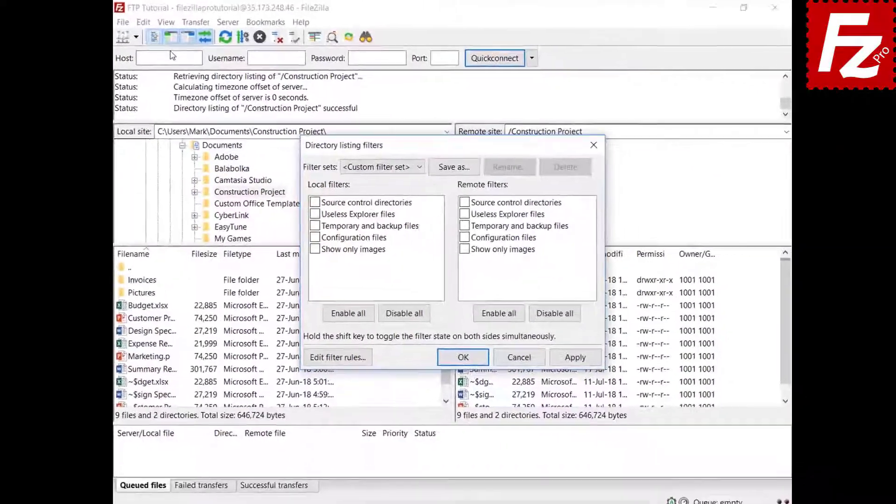
drag(443, 147, 442, 35)
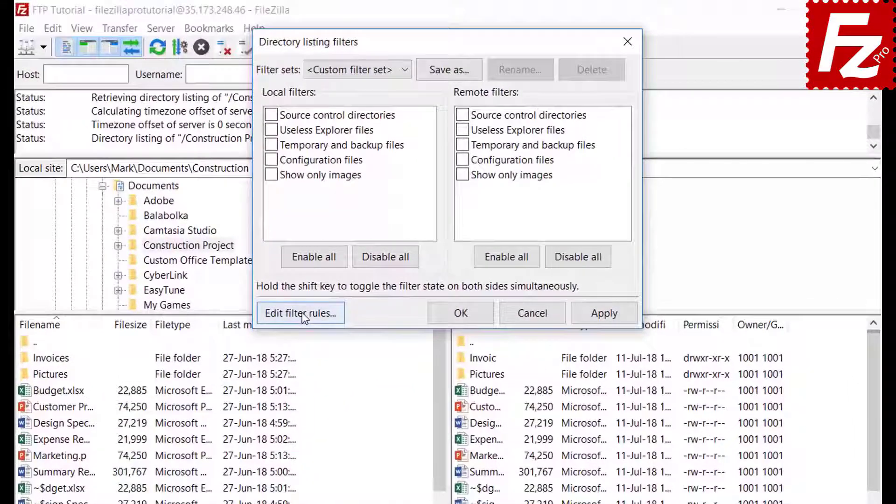
click(335, 242)
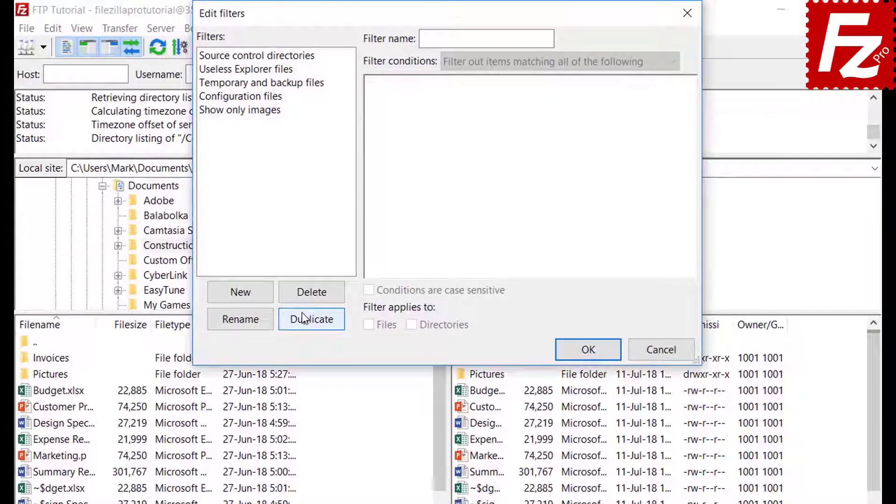
click(254, 296)
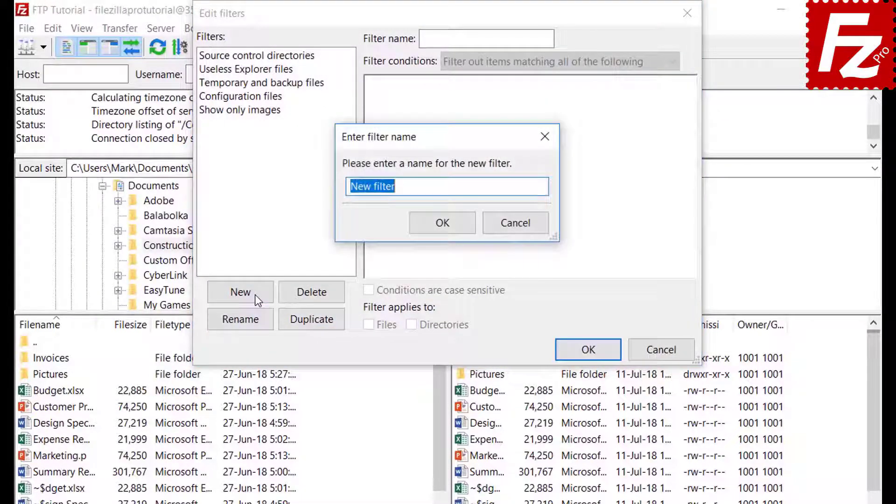
text(Microsoft O)
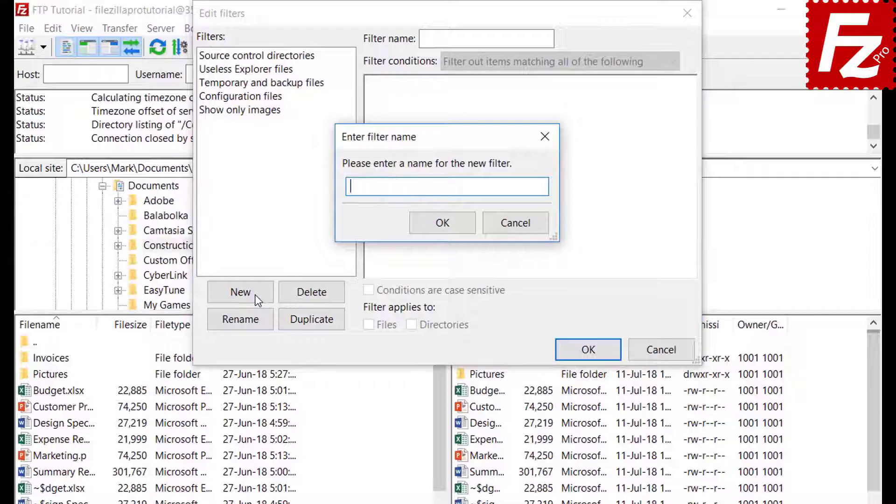
text(ffice)
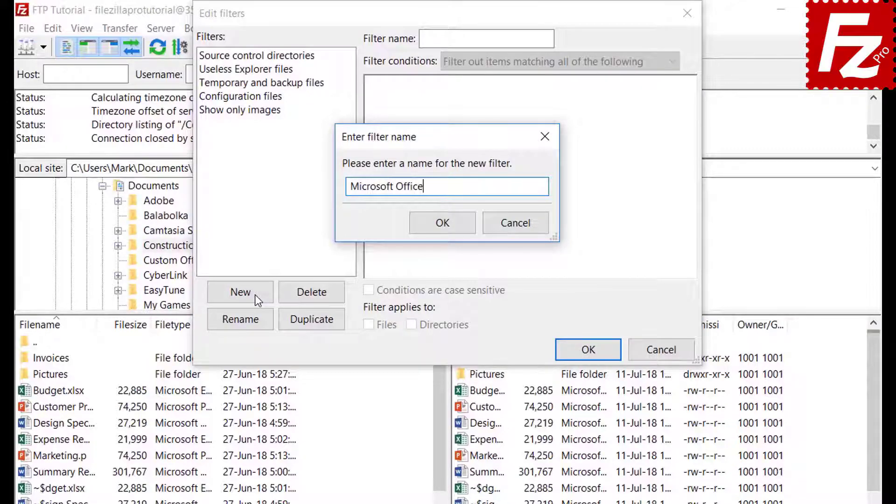
text( Temporaries)
click(444, 223)
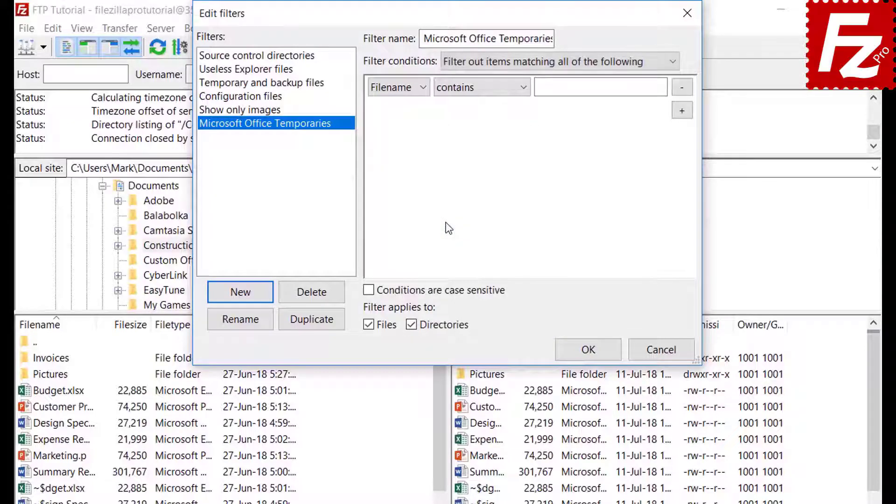
Step: Explore condition choices: match all conditions, file size greater than, and Archive attribute set
click(491, 61)
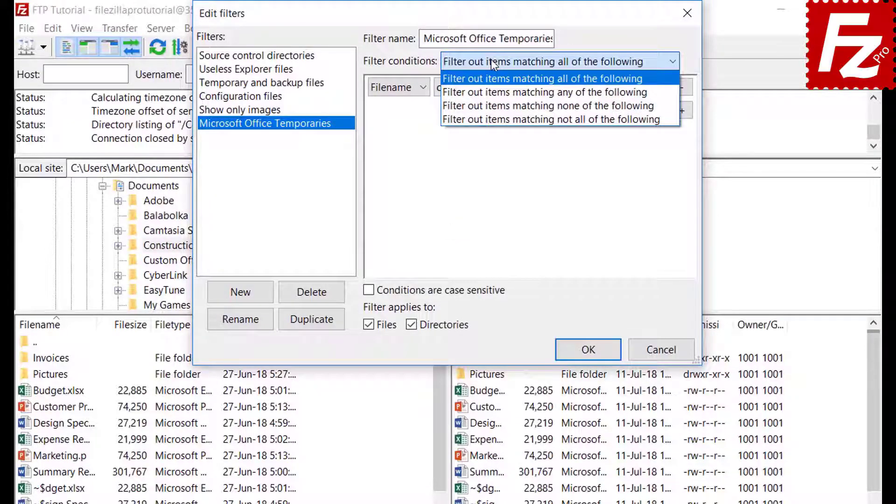
click(491, 61)
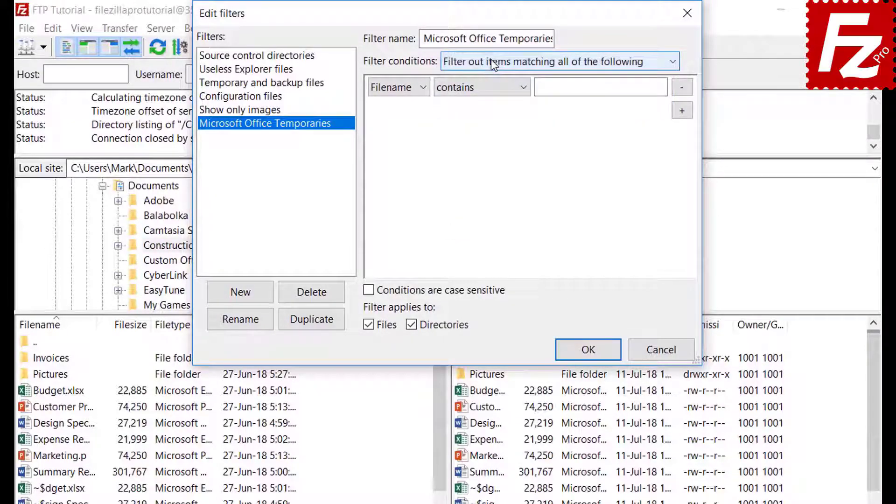
click(398, 86)
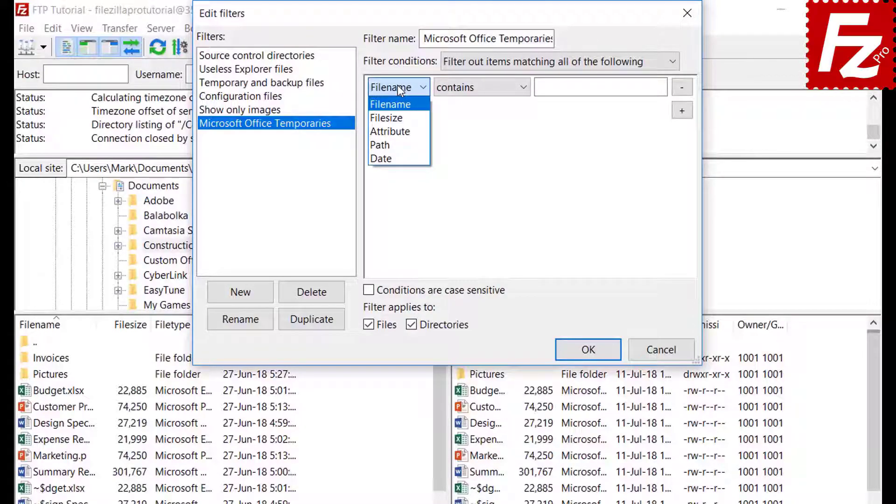
click(398, 116)
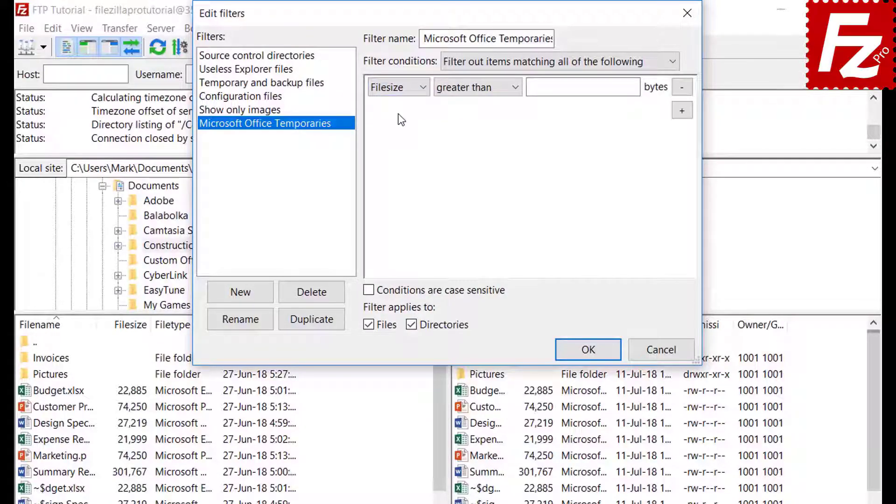
click(471, 89)
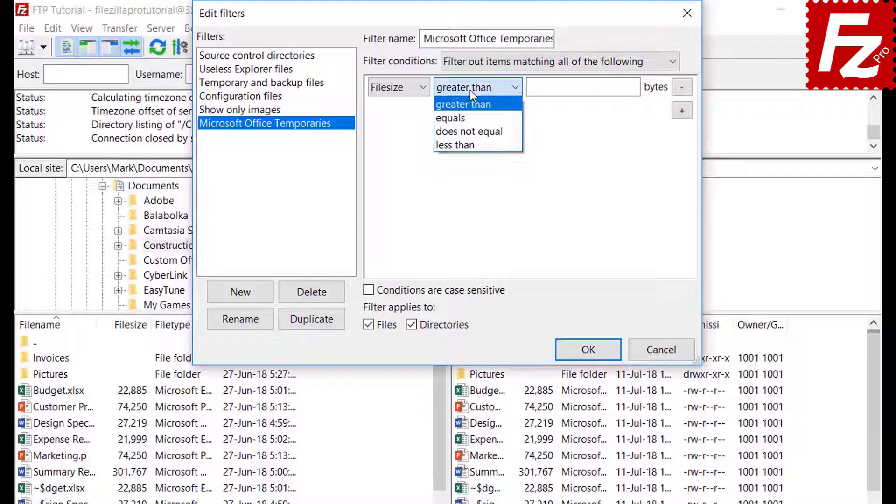
click(470, 90)
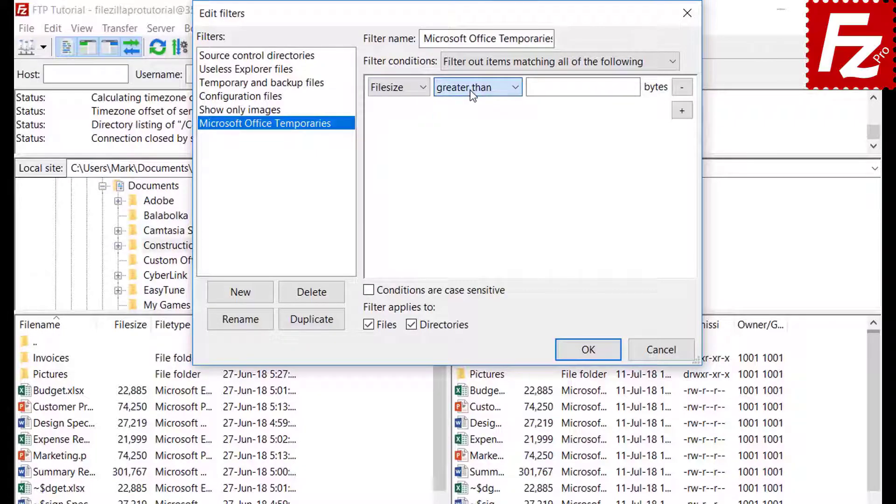
click(399, 88)
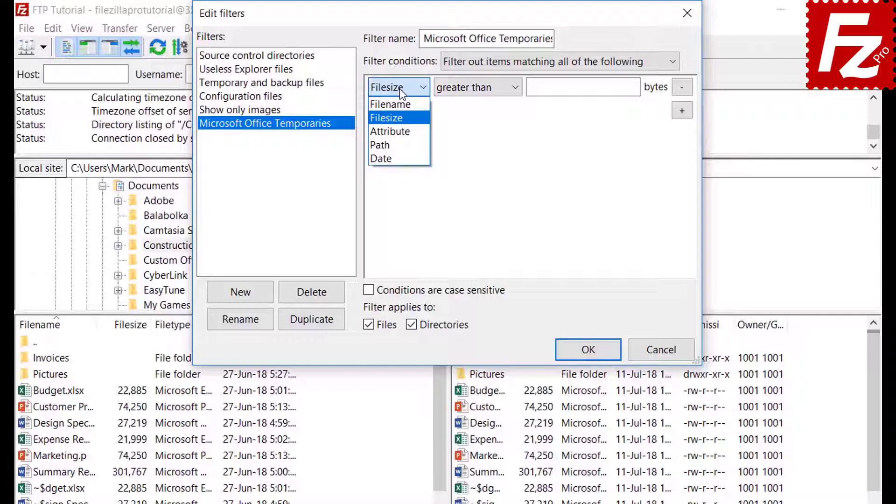
click(404, 133)
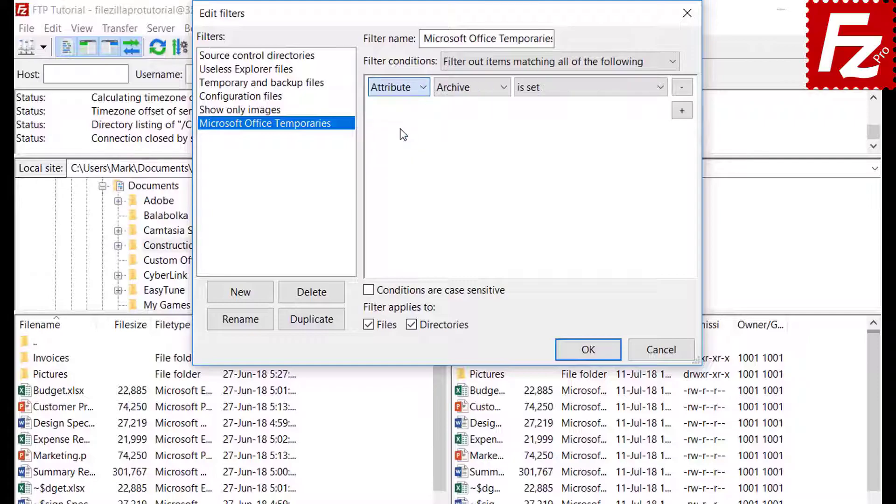
click(461, 90)
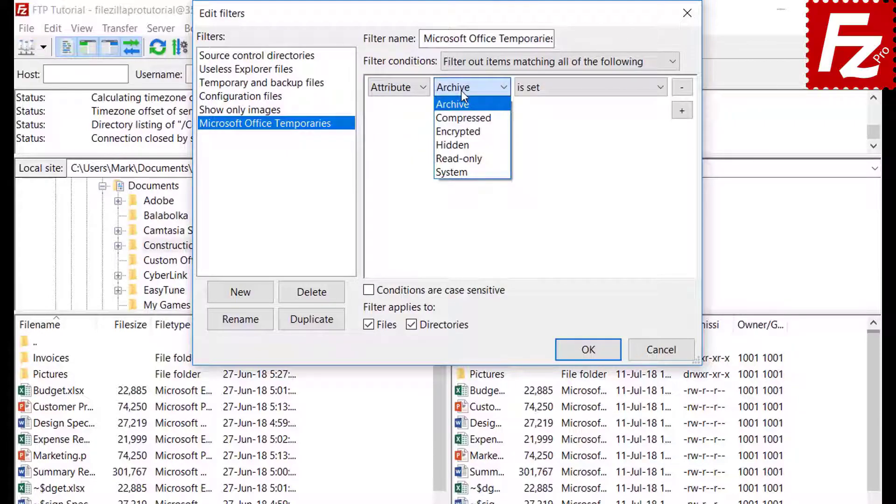
click(462, 90)
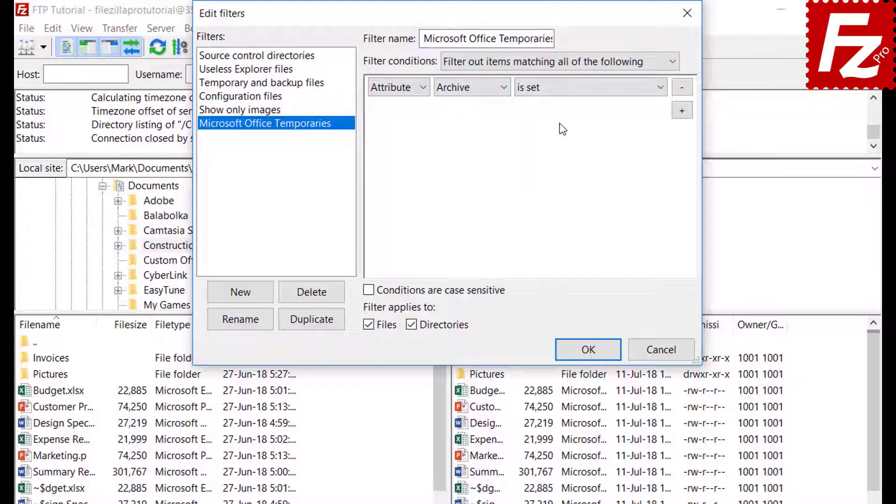
click(561, 96)
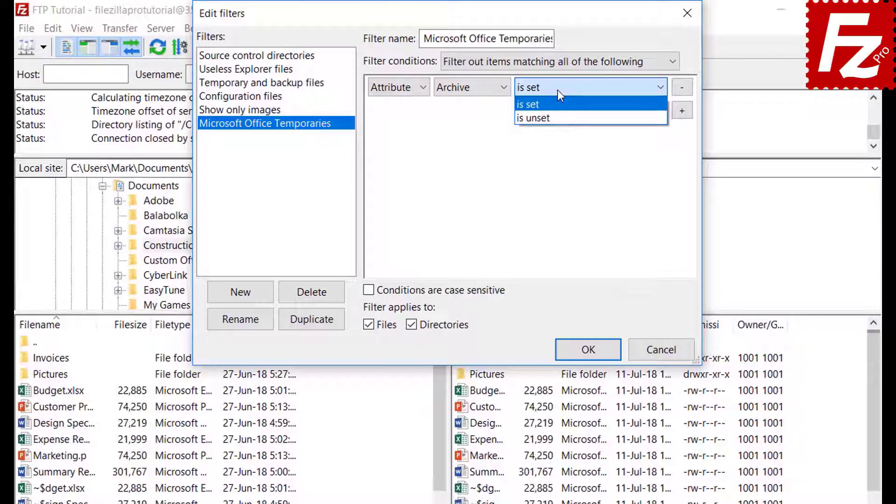
click(558, 91)
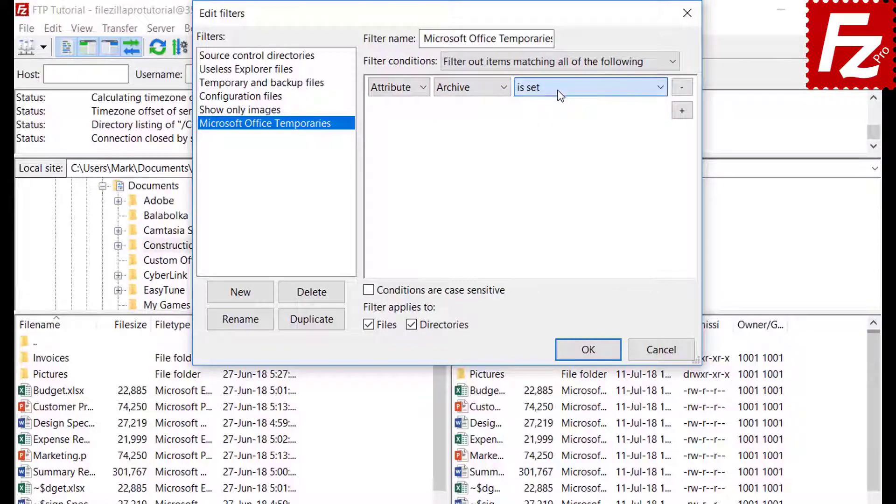
Step: Try path contains and date before, then set the condition to Filename begins with
click(396, 94)
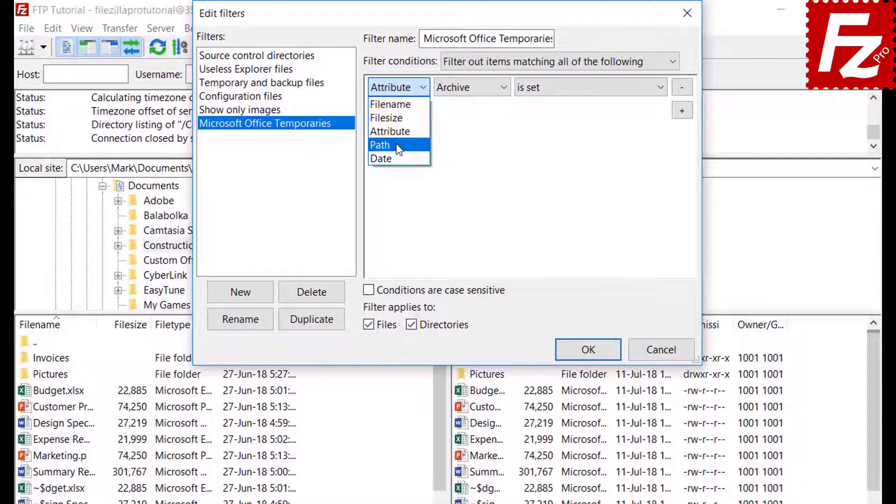
click(396, 145)
click(474, 89)
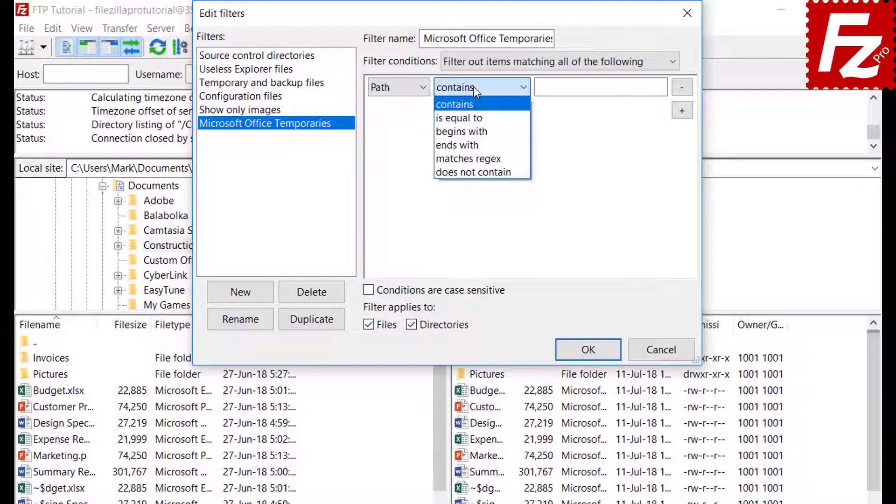
click(473, 87)
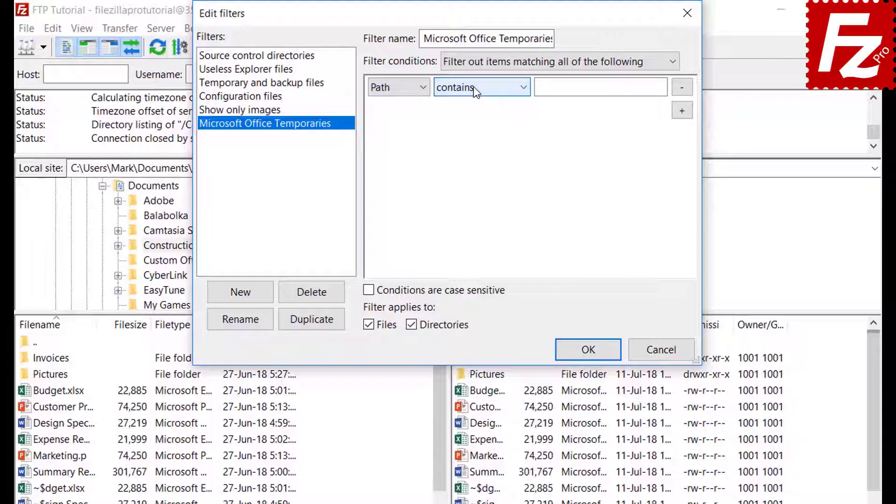
click(394, 88)
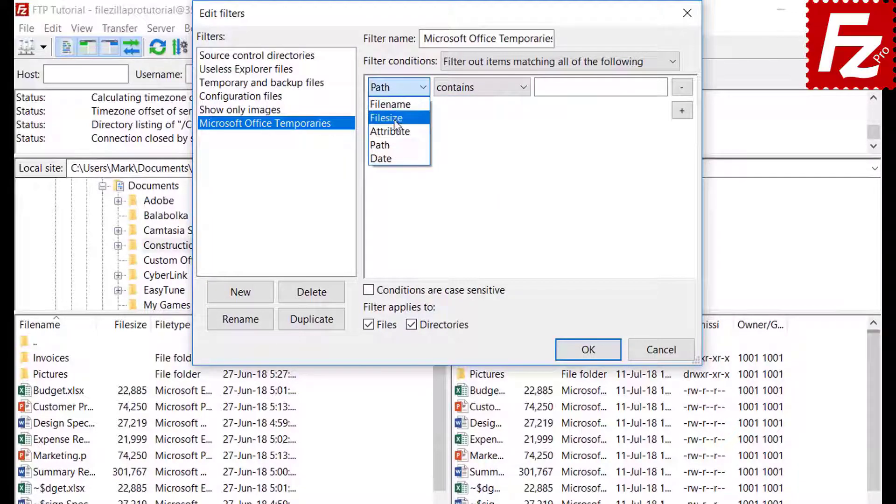
click(394, 157)
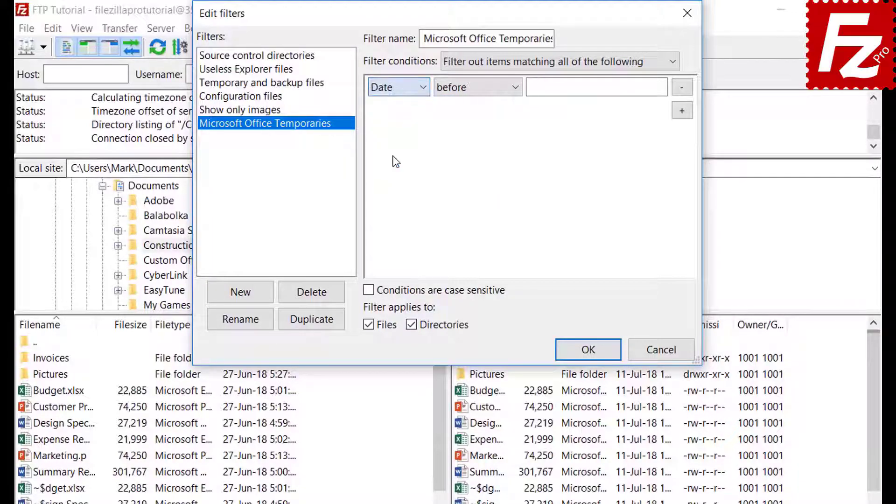
click(475, 88)
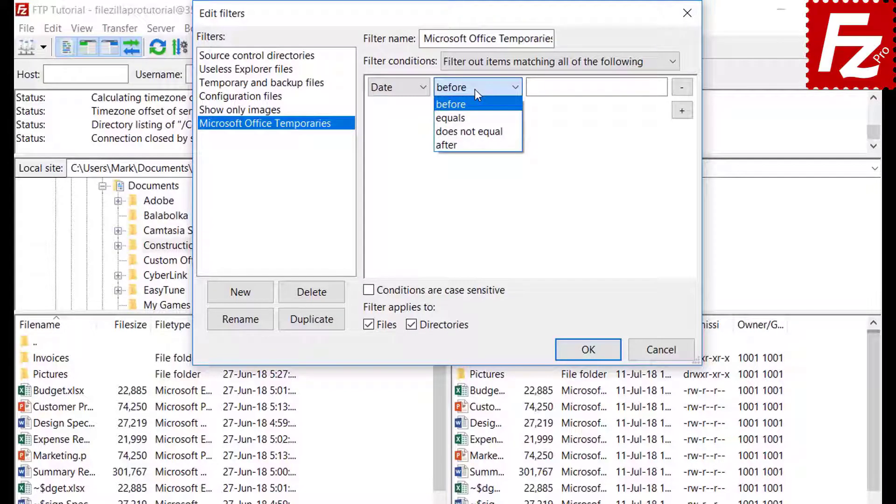
click(475, 88)
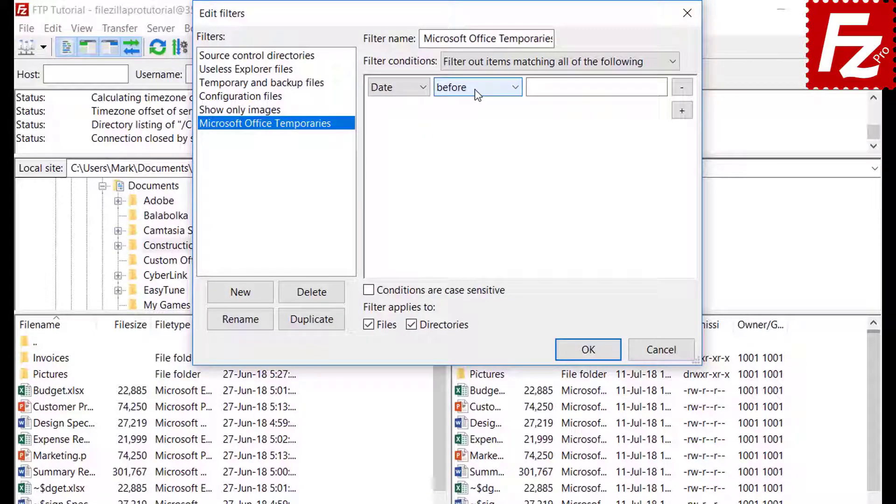
click(391, 90)
click(390, 105)
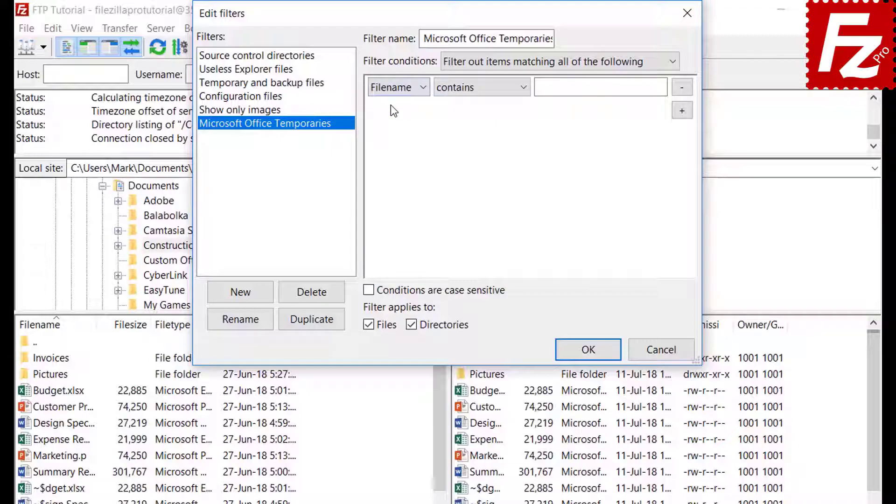
click(467, 89)
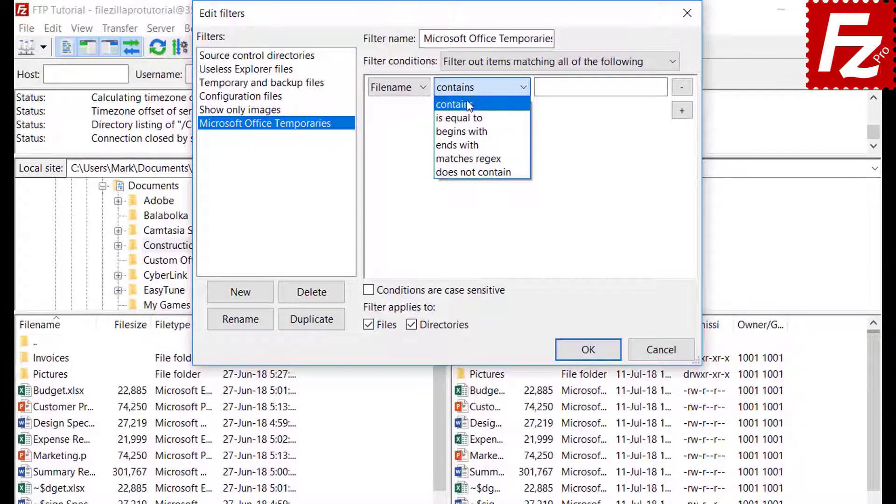
click(469, 132)
Step: Enter ~$ as the filename prefix, apply the filter to files only, and save the rules
click(557, 92)
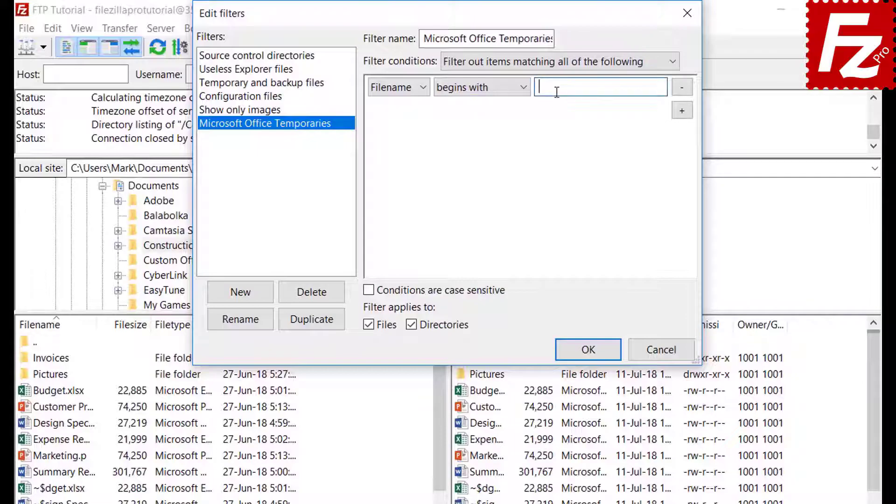
text(~$)
click(414, 325)
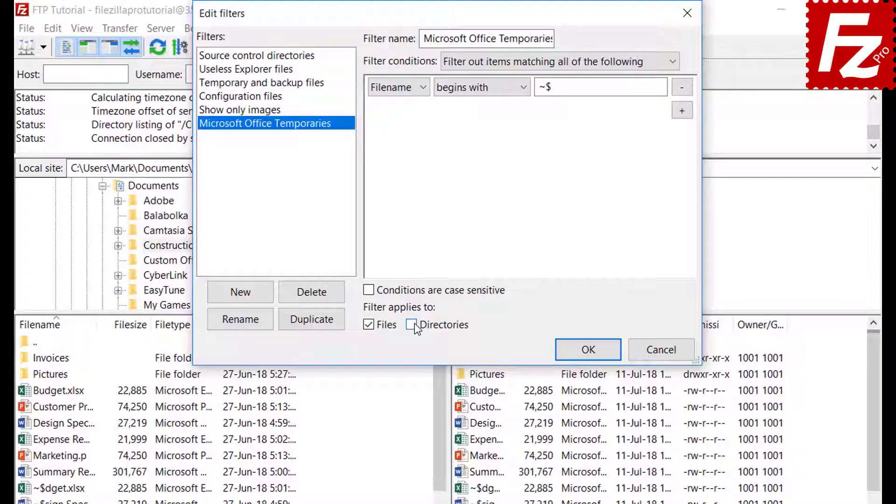
click(587, 350)
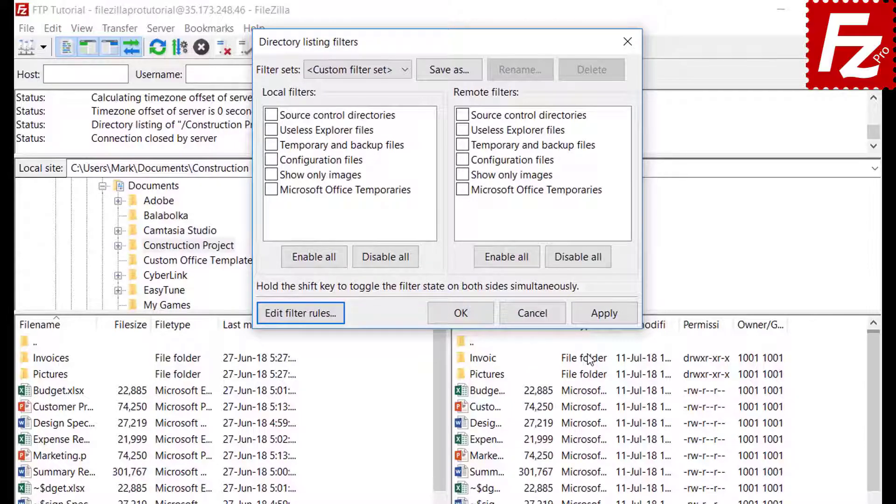
Step: Try the Microsoft Office Temporaries filter locally, then apply it to the remote listing only
click(272, 190)
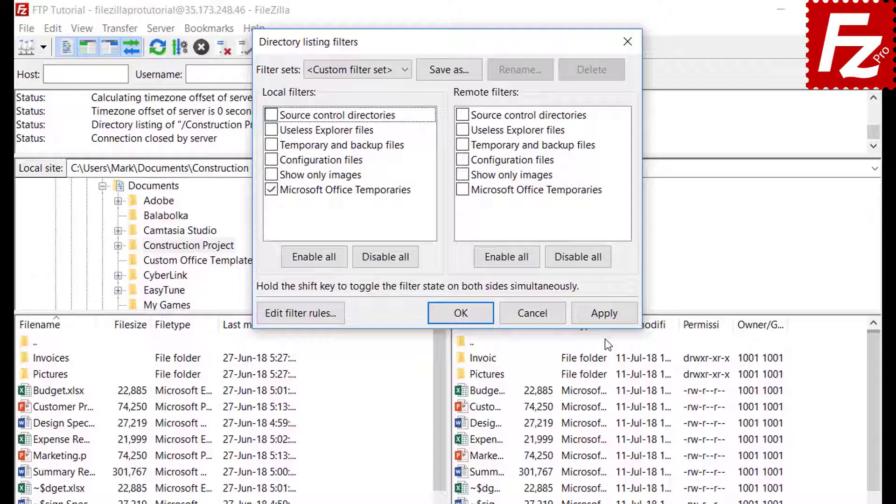
click(606, 314)
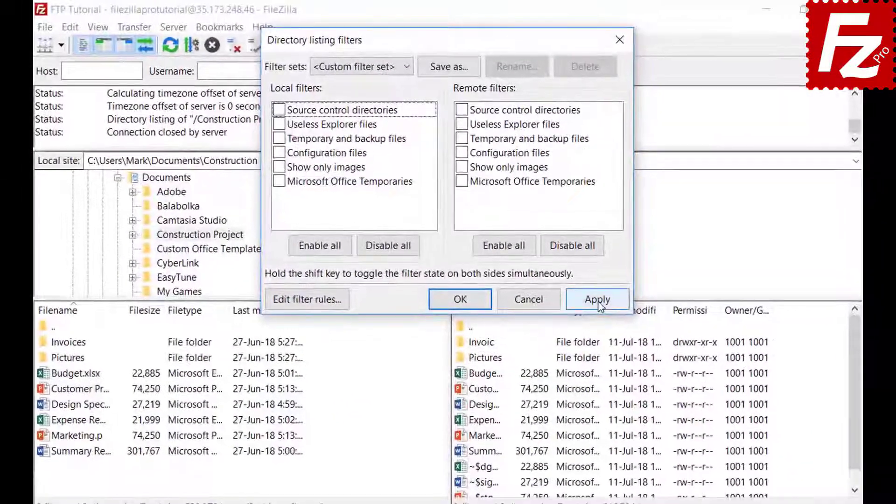
click(600, 304)
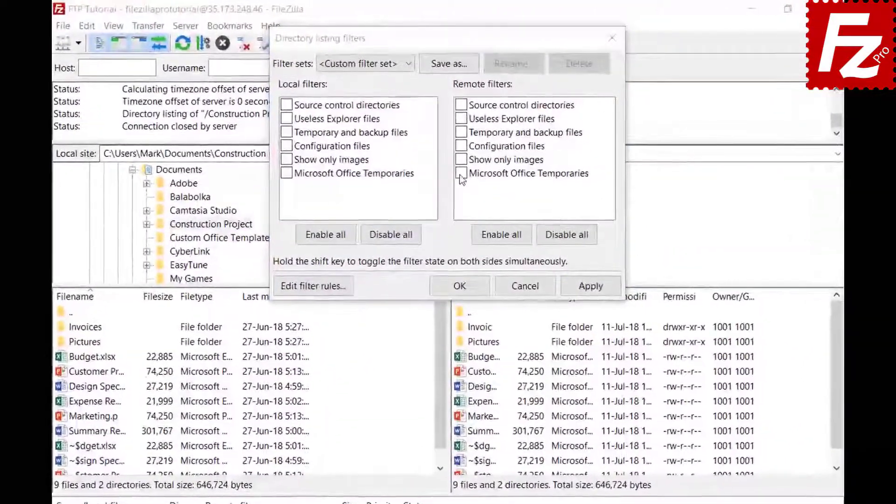
click(460, 148)
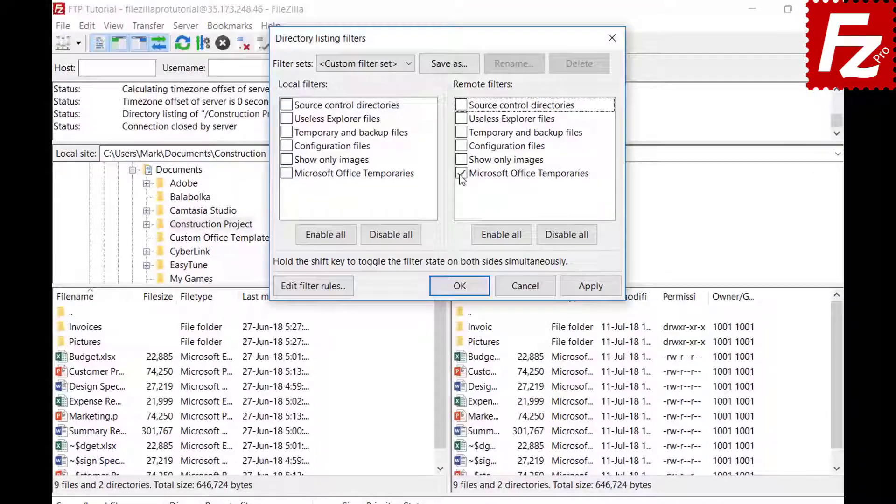
click(590, 288)
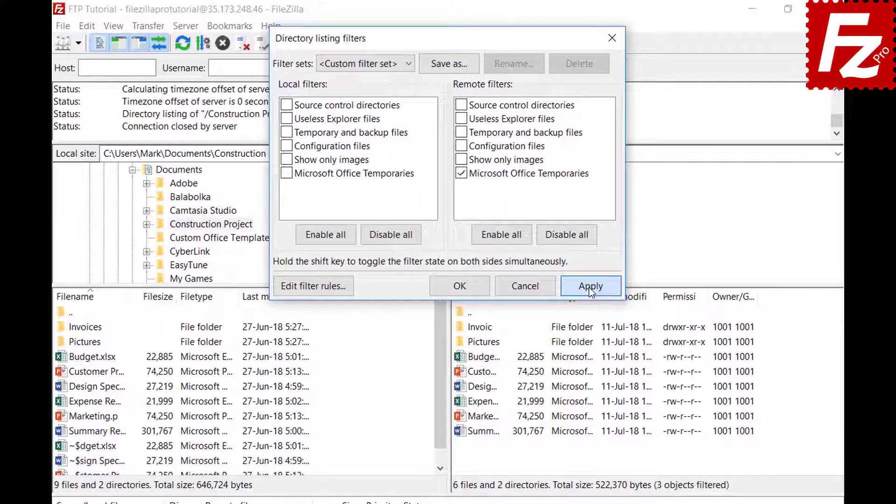
Step: Save the current filter settings as the 'Project' filter set and close the dialog
click(449, 63)
text(Project)
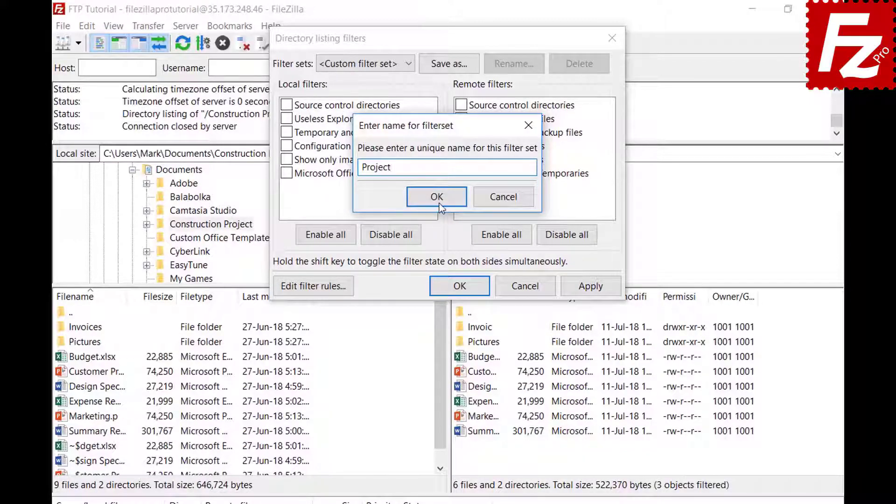
click(437, 197)
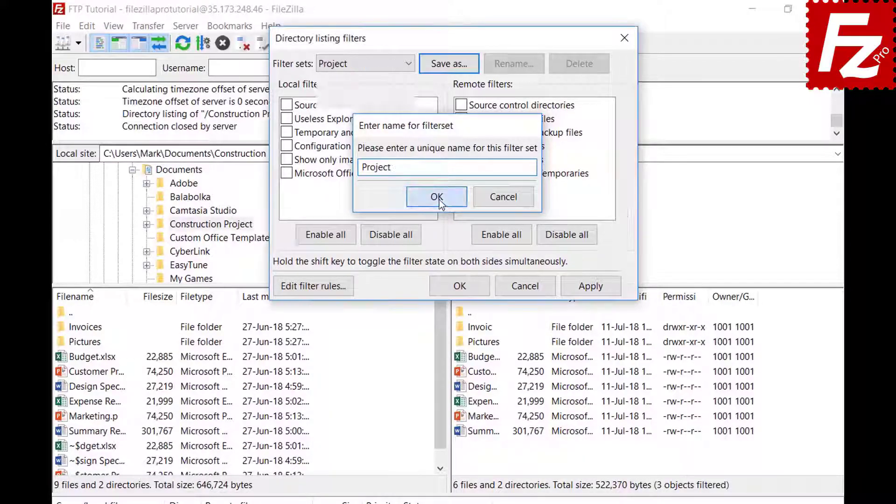
click(472, 286)
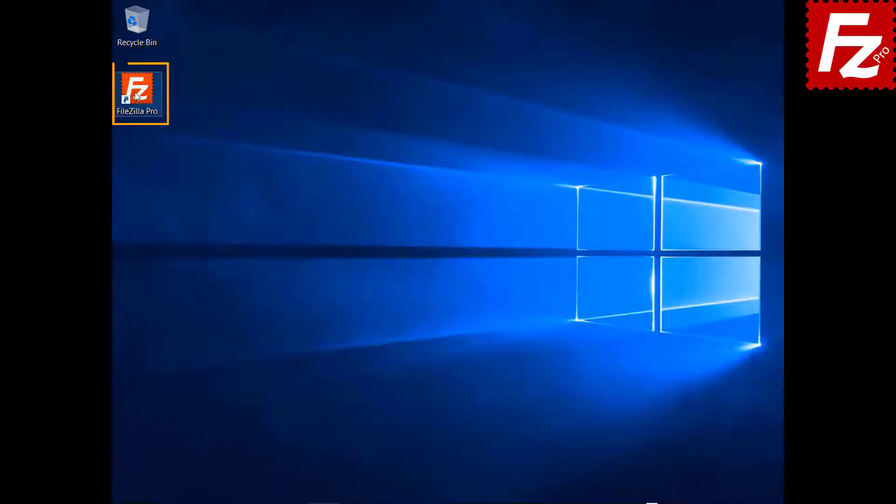
Step: Launch FileZilla and connect to the saved 'FTP connection' site
double_click(136, 96)
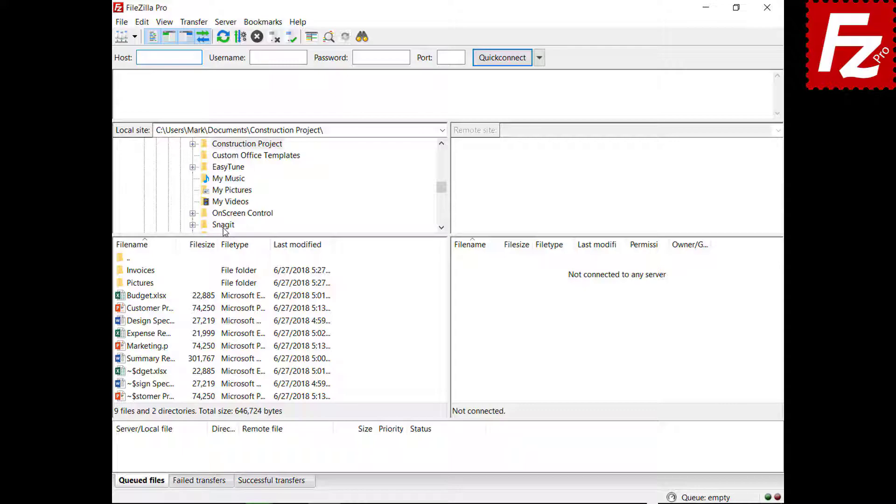
click(135, 36)
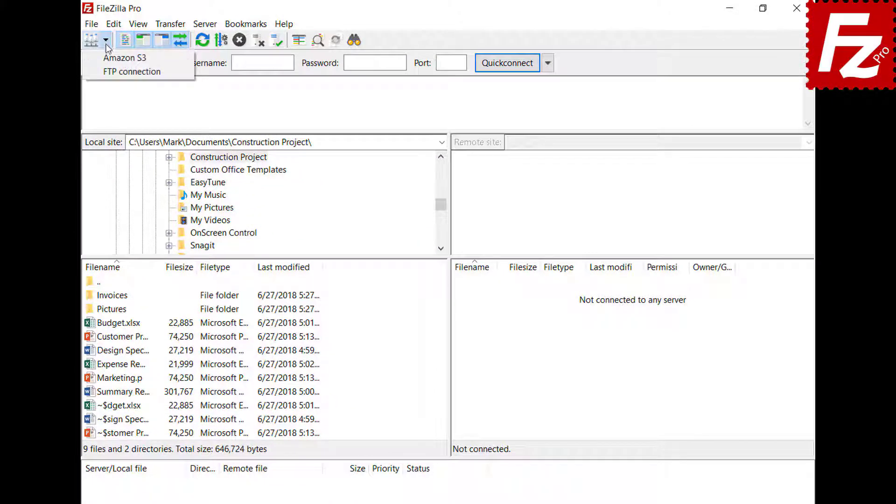
click(114, 72)
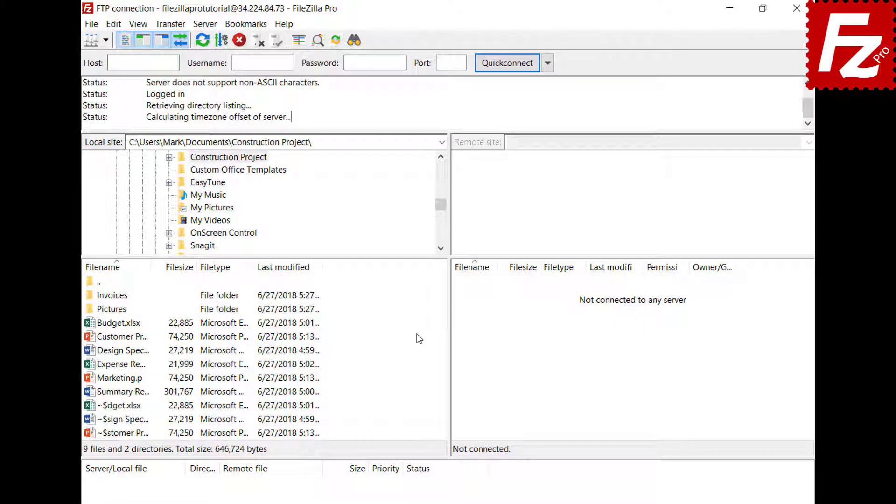
Step: Open a new connection tab and connect it to Amazon S3 beside the FTP session
click(92, 26)
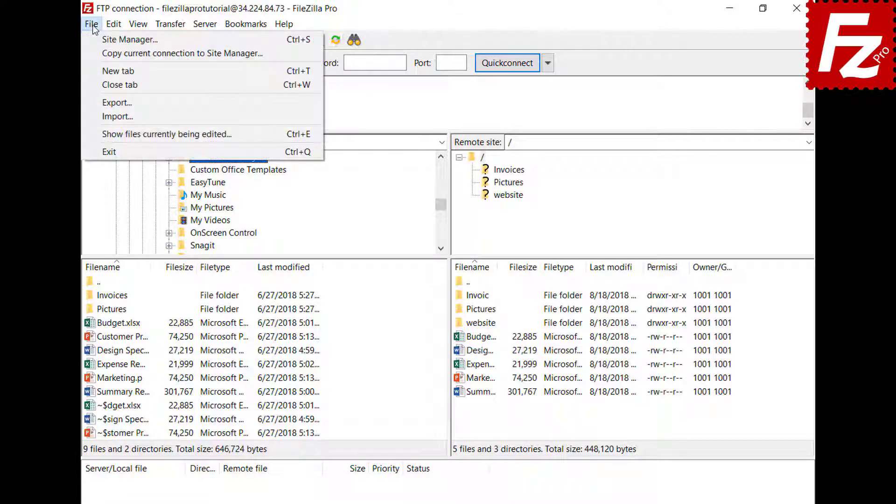
click(112, 70)
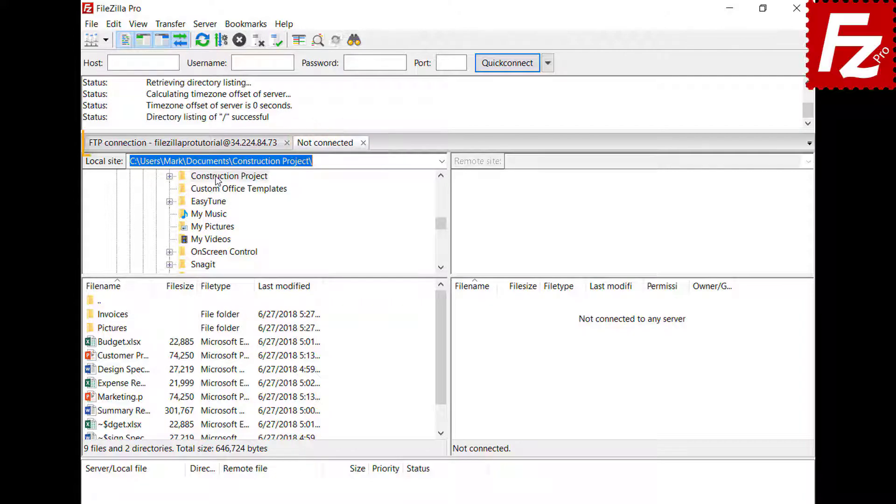
click(216, 148)
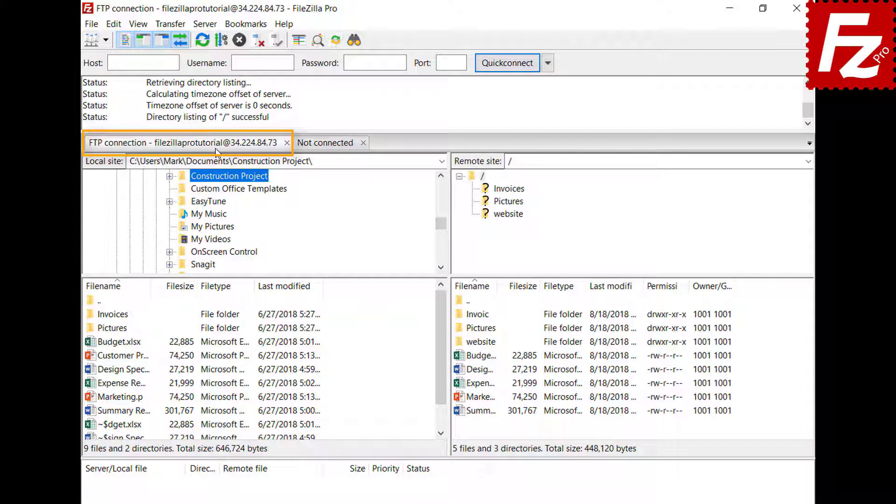
click(327, 145)
click(105, 40)
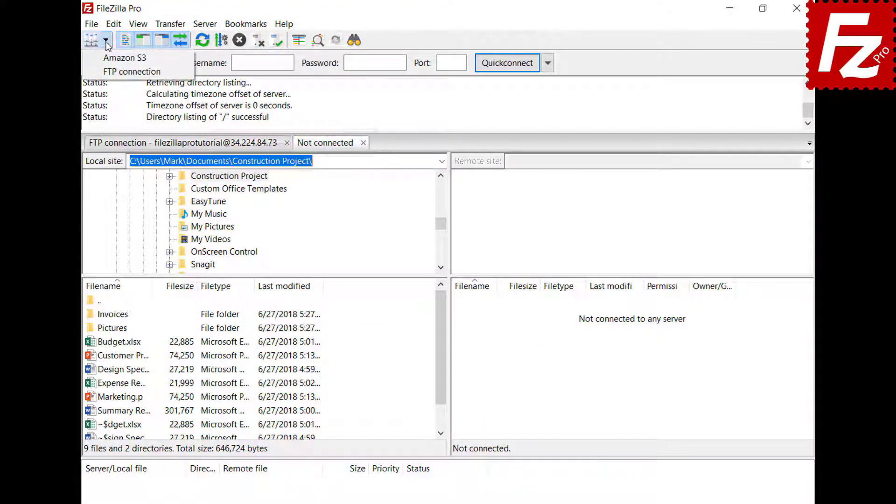
click(115, 56)
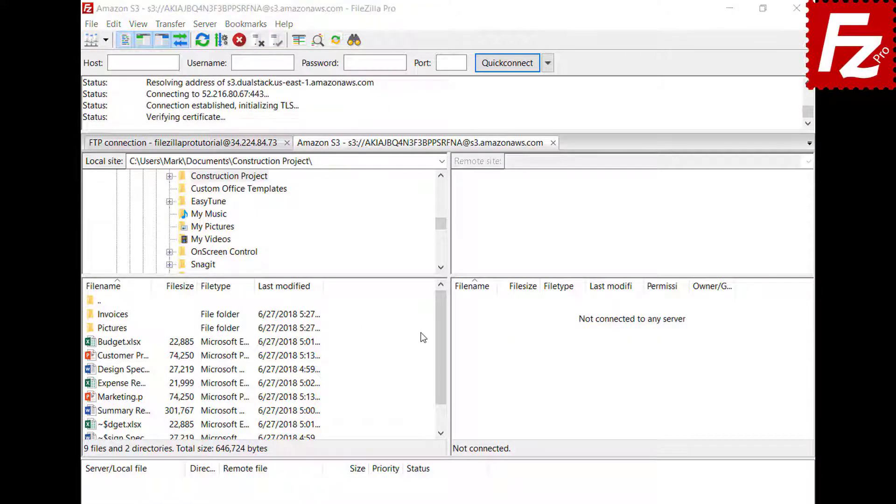
click(228, 148)
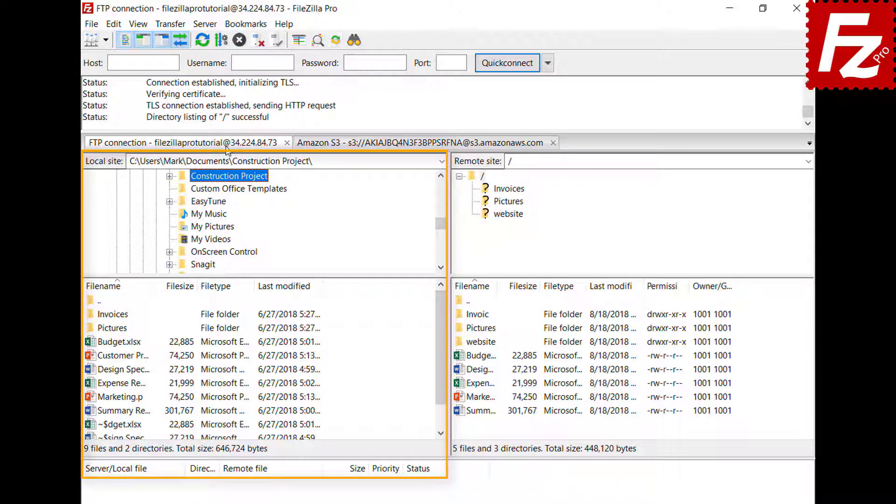
Step: Enable restoring tabs and reconnecting on startup, then restart FileZilla to confirm tabs return
click(389, 145)
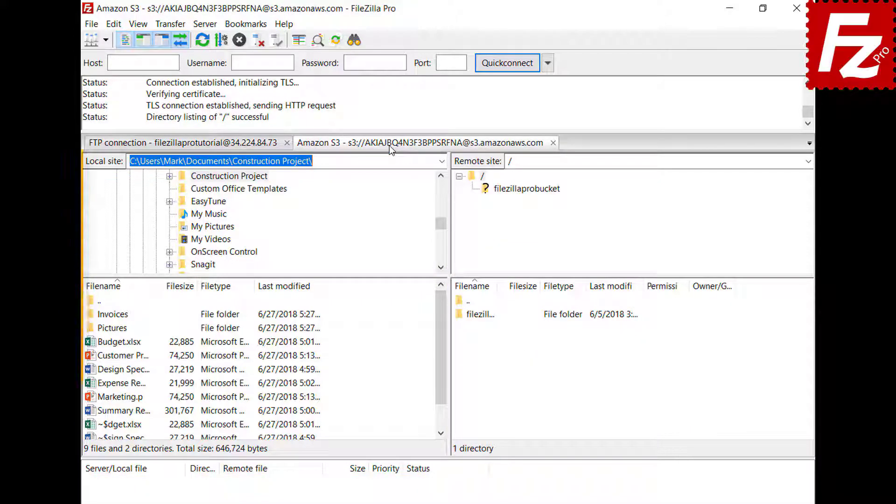
click(116, 25)
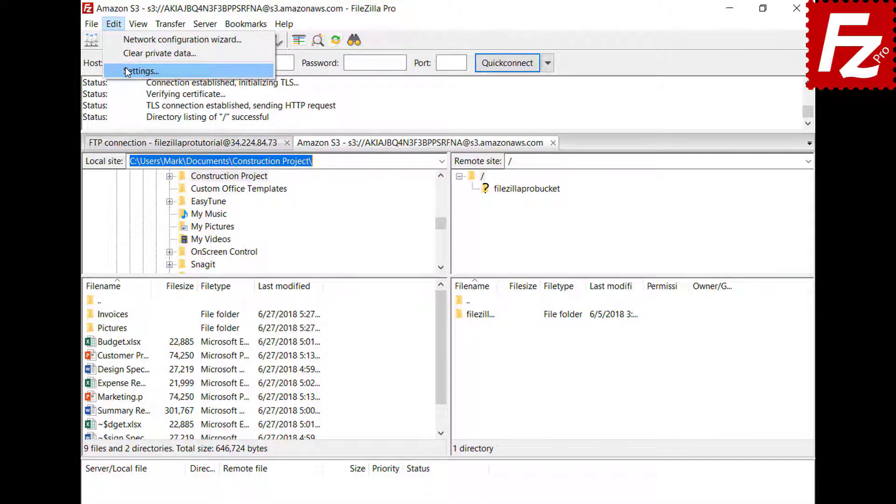
click(127, 71)
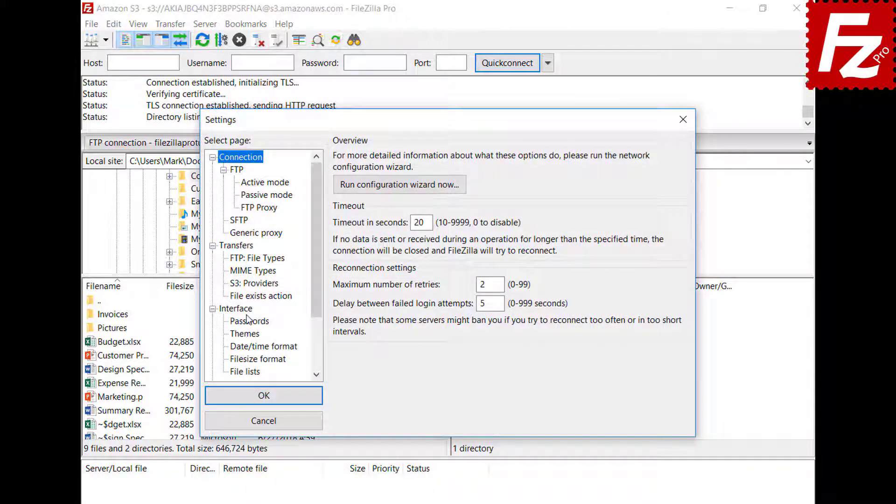
click(238, 309)
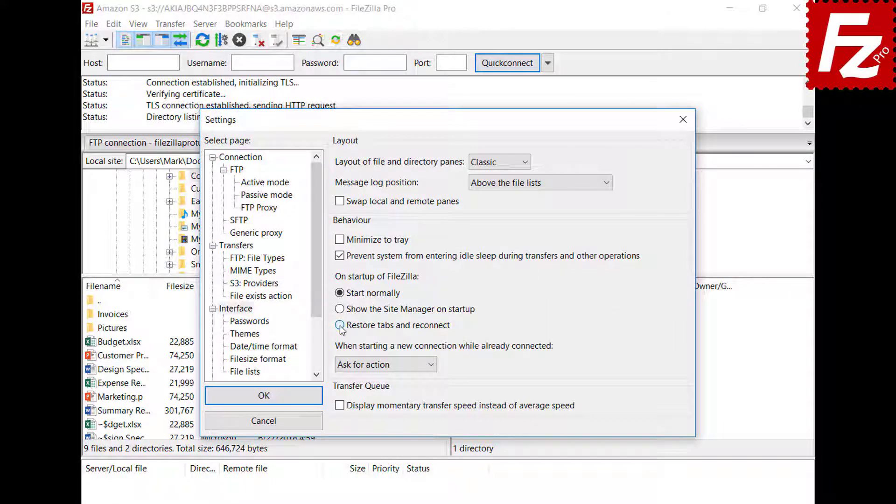
click(340, 325)
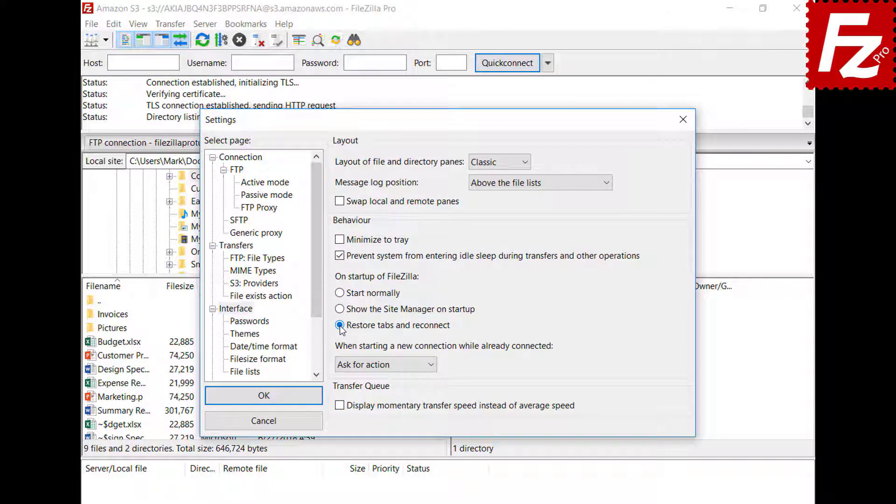
click(261, 397)
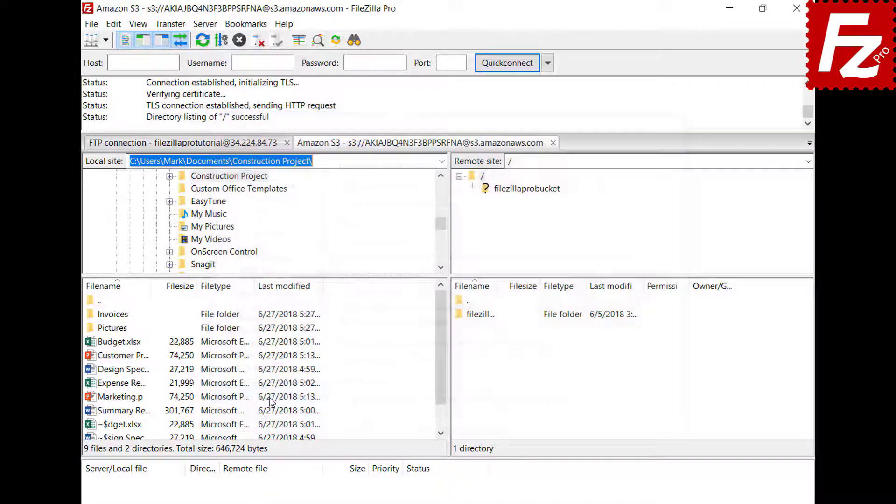
click(797, 8)
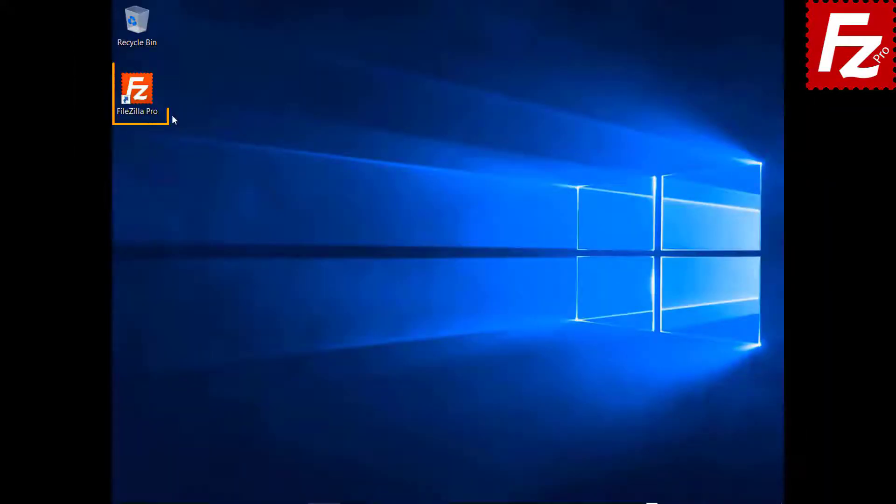
double_click(136, 91)
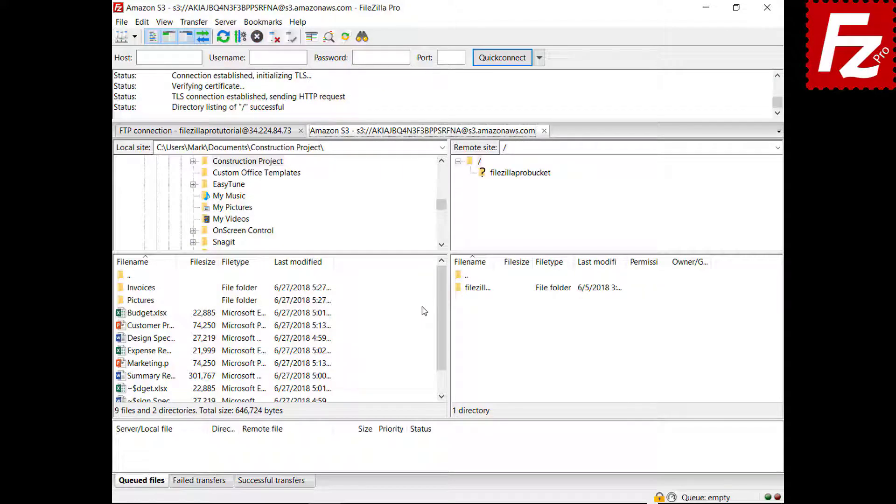
Step: Close the S3 tab, set new connections to open in a new tab, and reconnect to Amazon S3
click(545, 131)
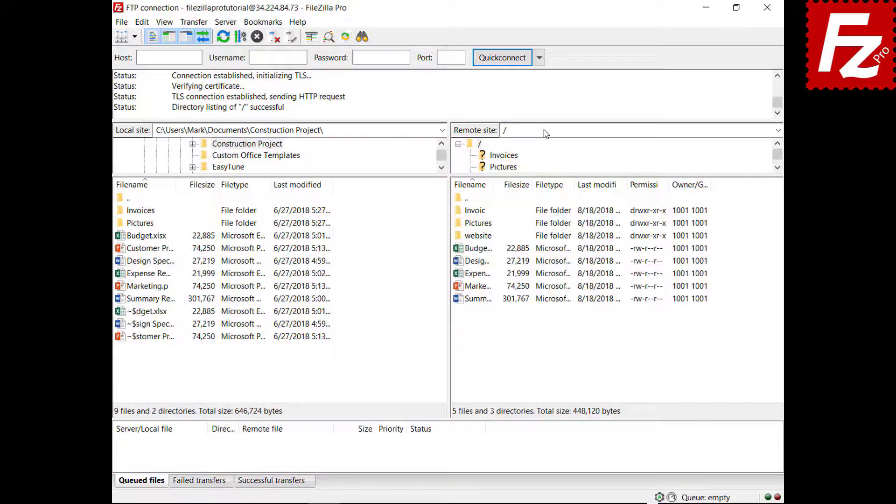
click(142, 22)
click(154, 65)
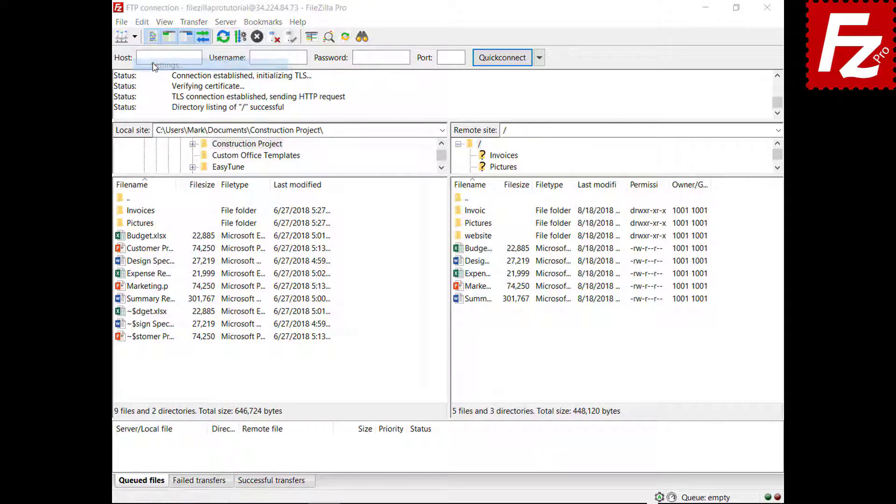
click(258, 283)
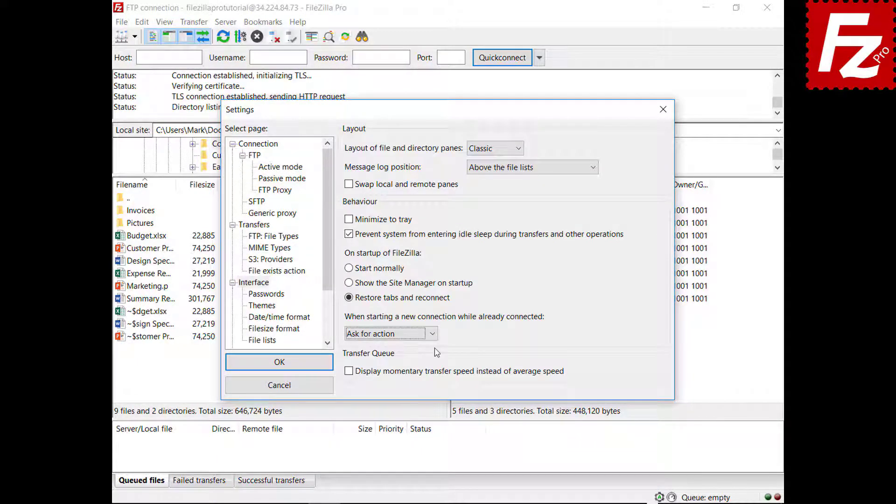
click(433, 334)
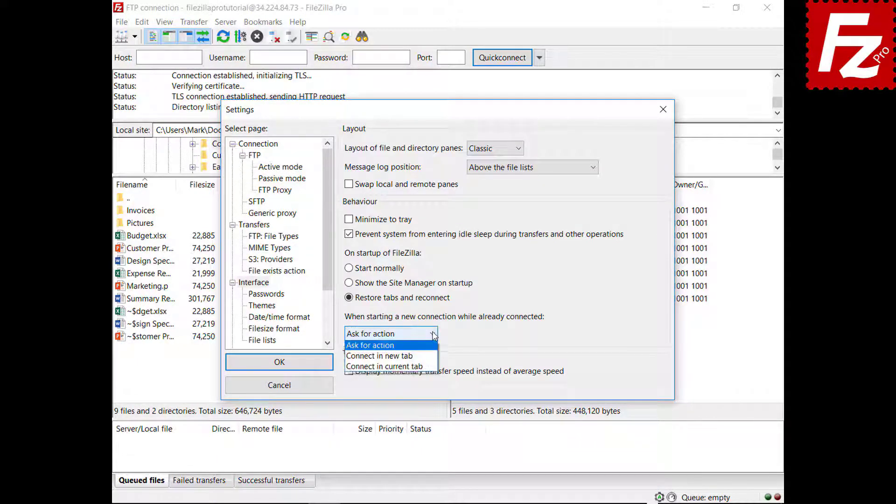
click(422, 357)
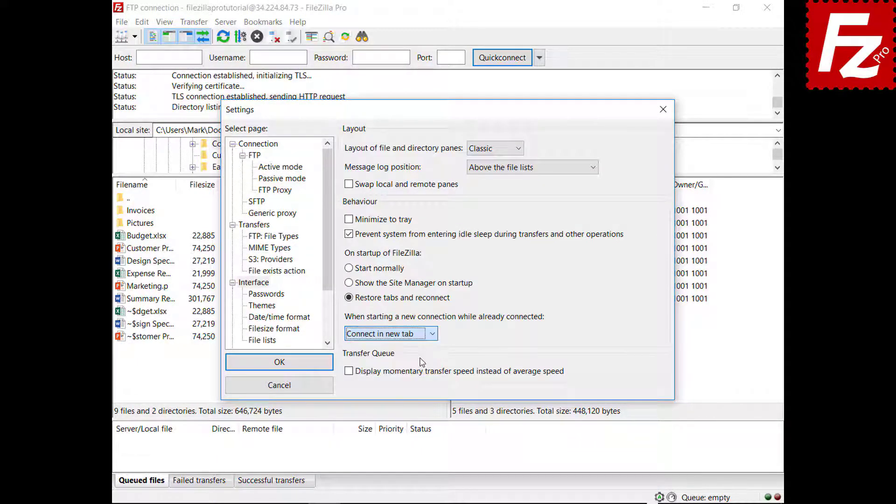
click(280, 363)
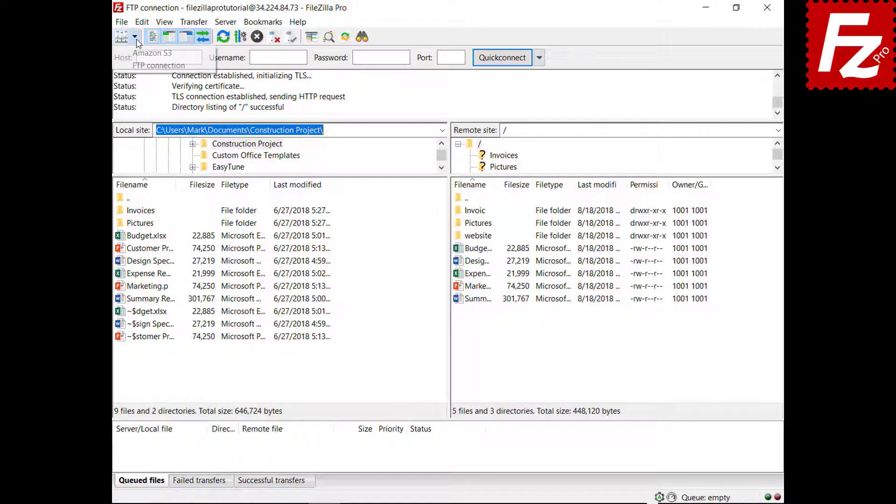
click(135, 36)
click(140, 54)
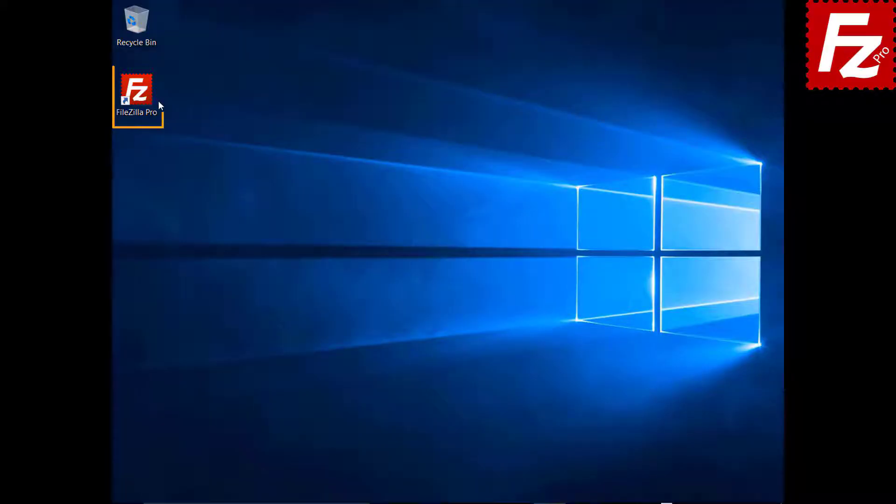
Step: Relaunch FileZilla Pro from its desktop shortcut so the Amazon S3 tabs are restored
double_click(142, 97)
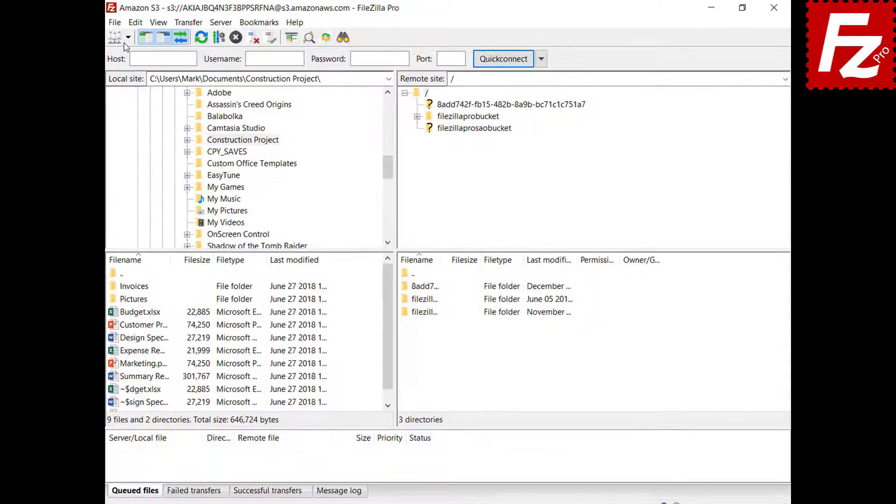
click(114, 39)
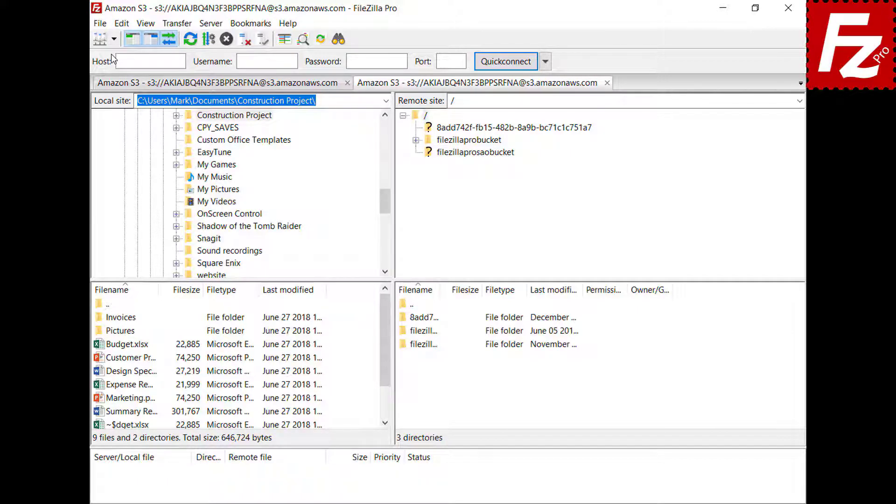
Step: Add the line 'New line' to README in filezillaprobucket, save it, and upload it back
click(472, 140)
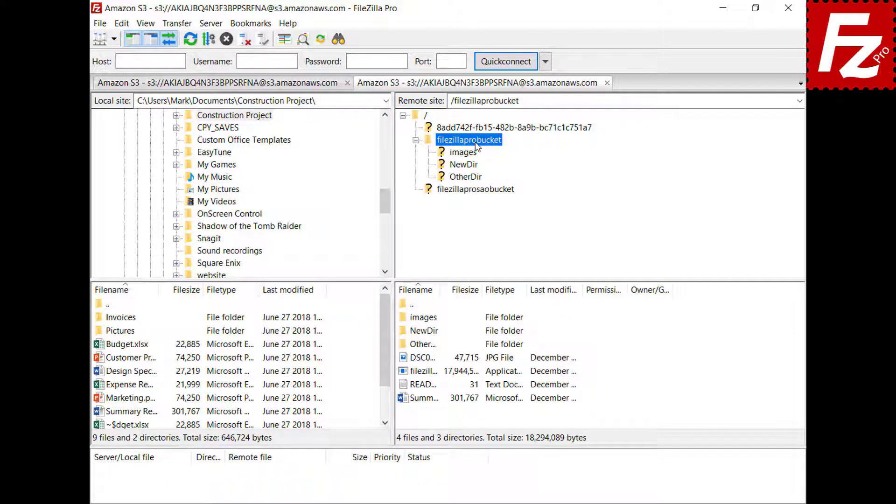
right_click(422, 386)
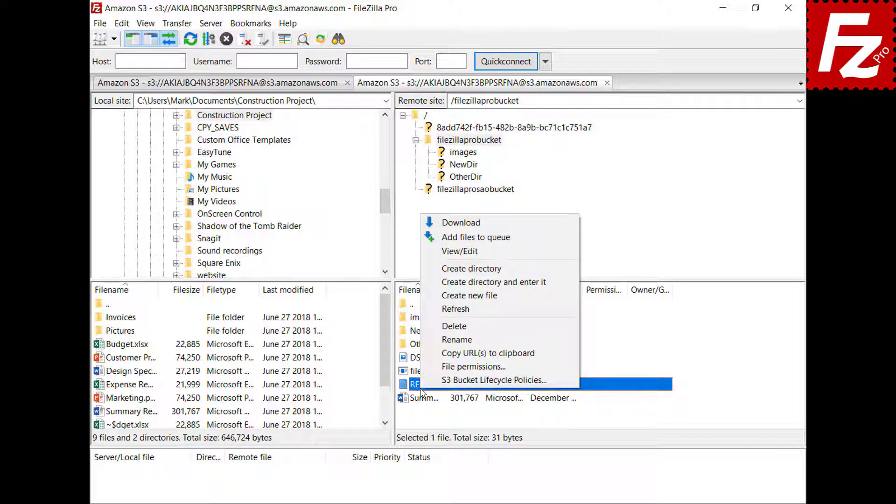
click(462, 253)
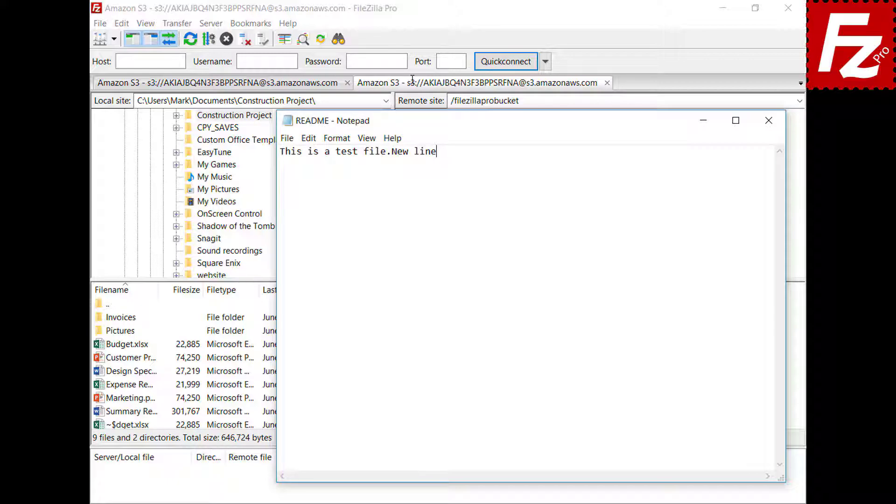
key(Return)
text(New line)
click(769, 121)
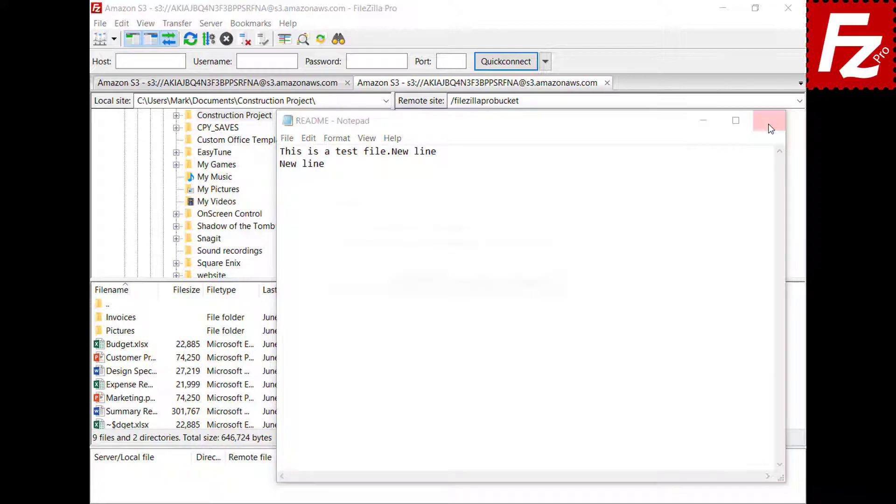
click(412, 287)
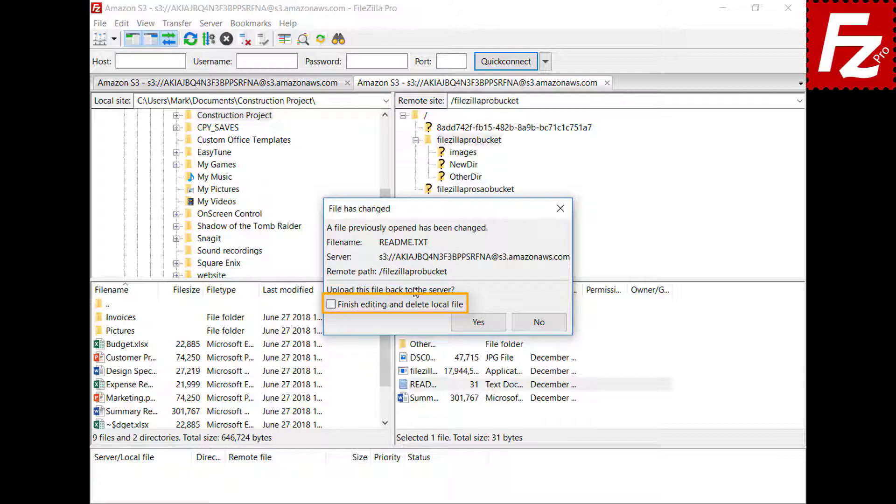
click(487, 328)
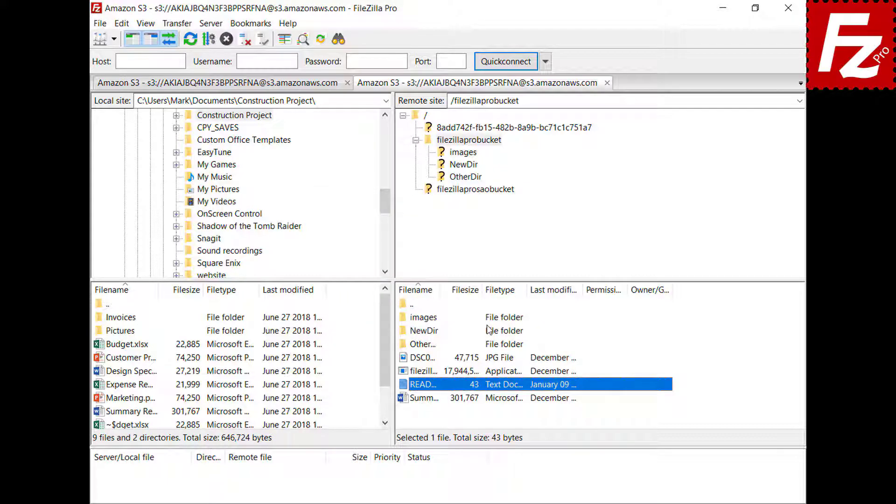
click(100, 23)
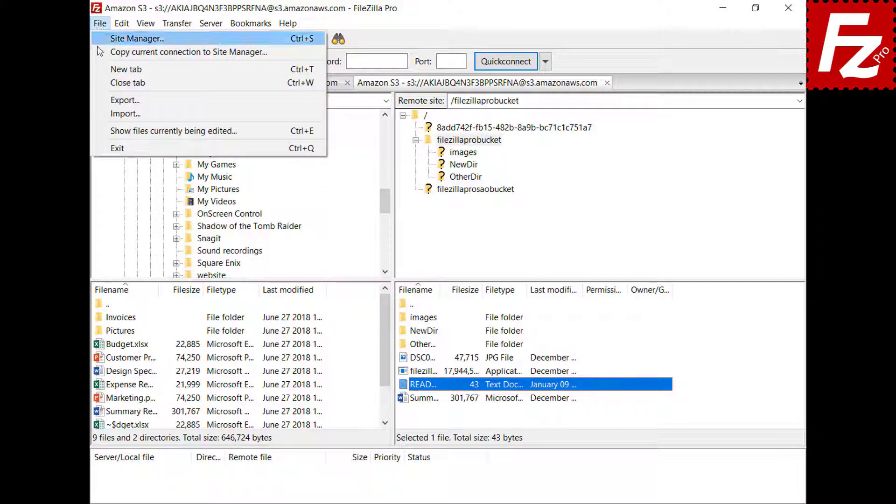
click(117, 131)
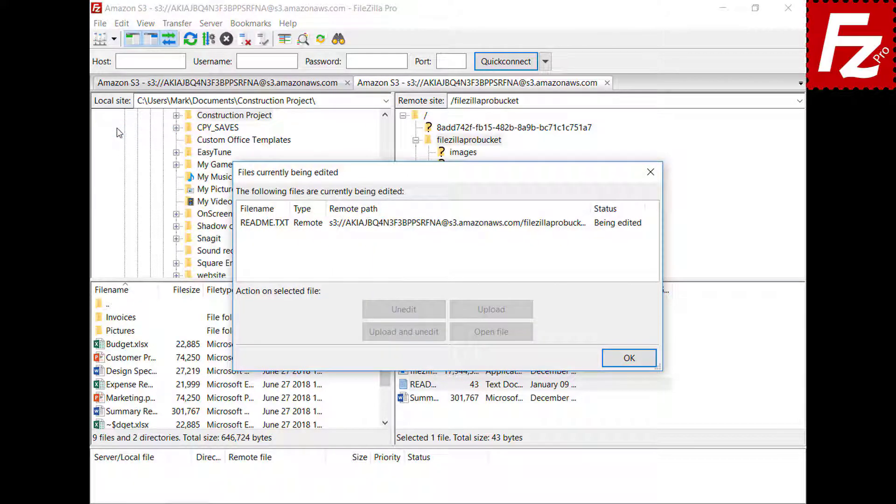
click(418, 225)
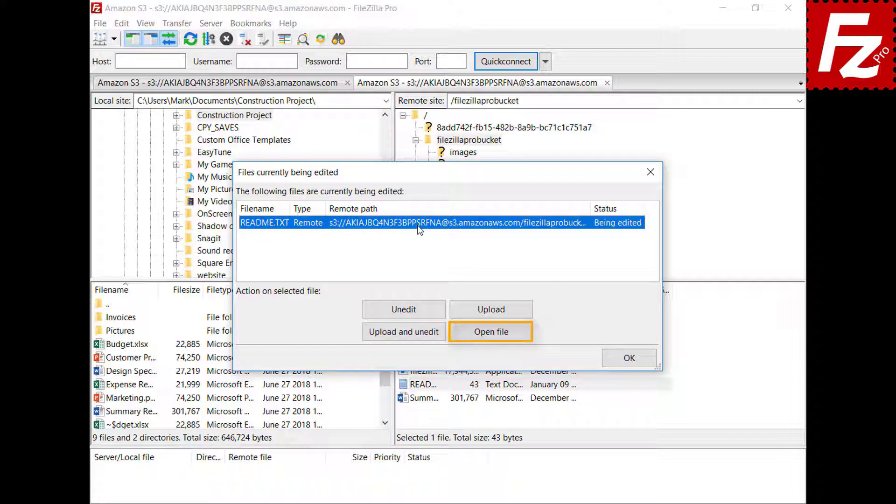
click(631, 358)
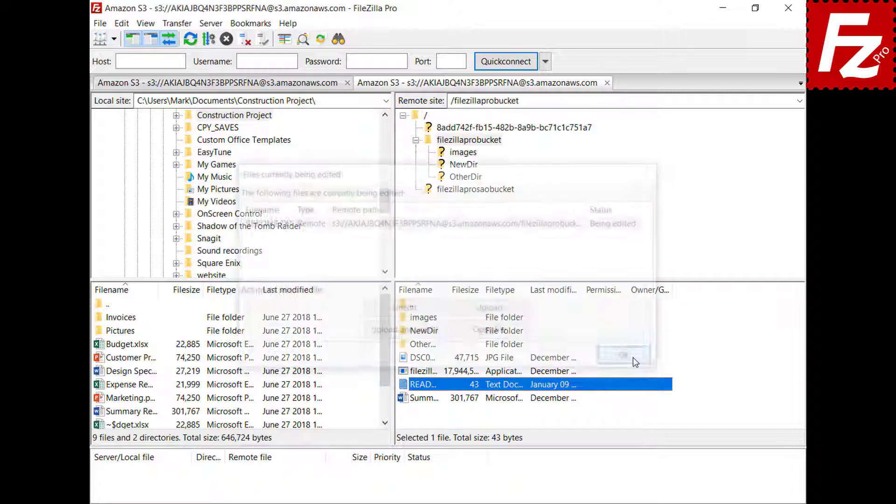
click(122, 28)
Step: Add a custom filetype association: jpg opens with C:\Windows\system32\mspaint.exe
click(128, 69)
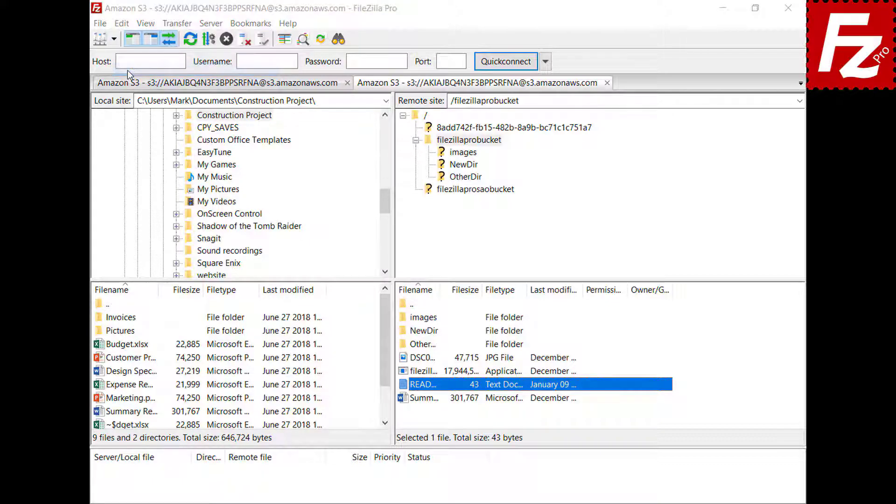
drag(317, 178, 326, 242)
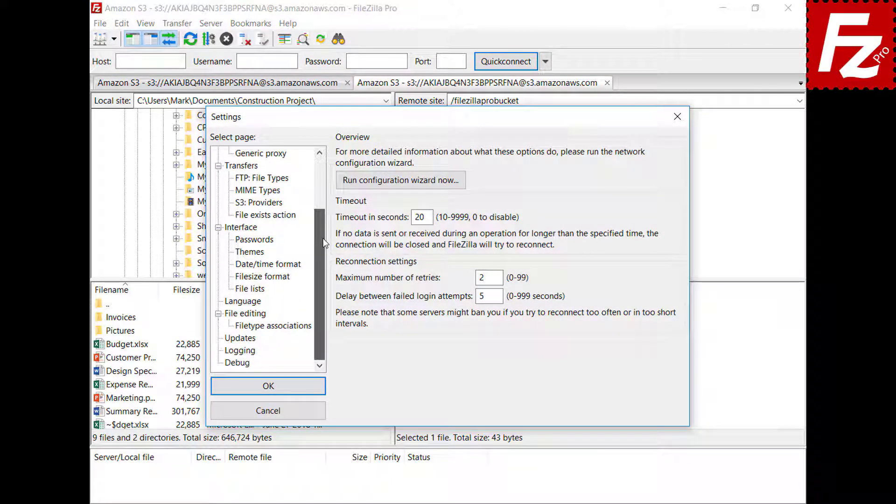
click(231, 315)
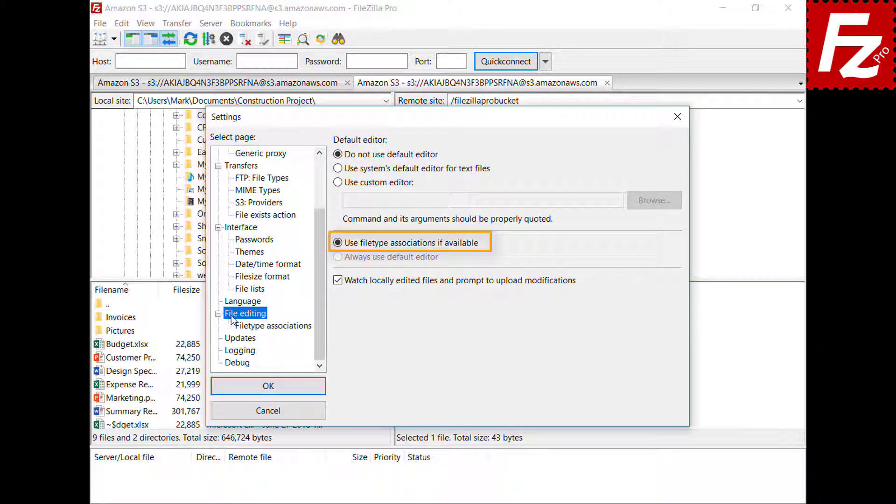
click(280, 327)
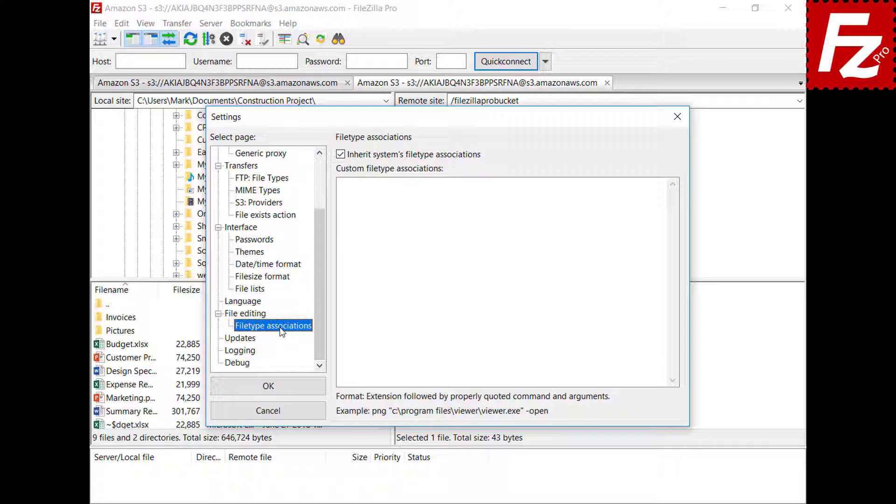
click(647, 195)
text(jpg "C:\Windows\system32\mspaint.exe")
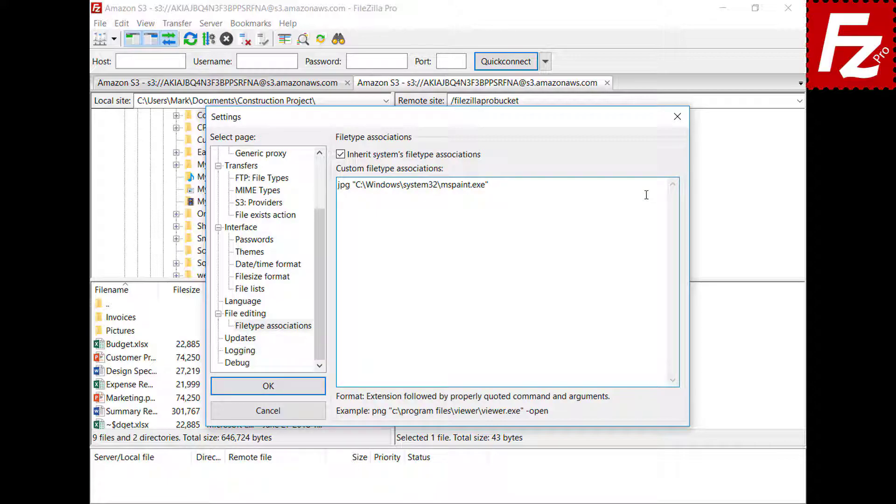
Step: Save the settings, then open DSC00079 in Paint via View/Edit and close it
click(220, 392)
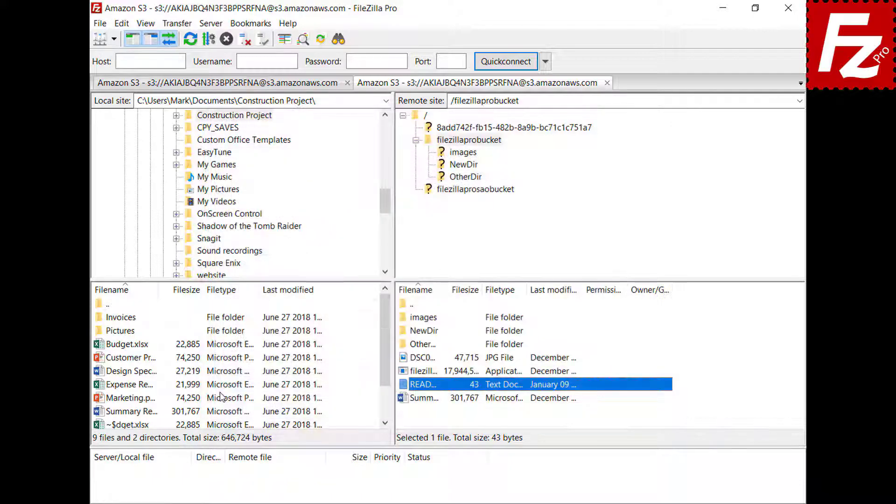
right_click(402, 358)
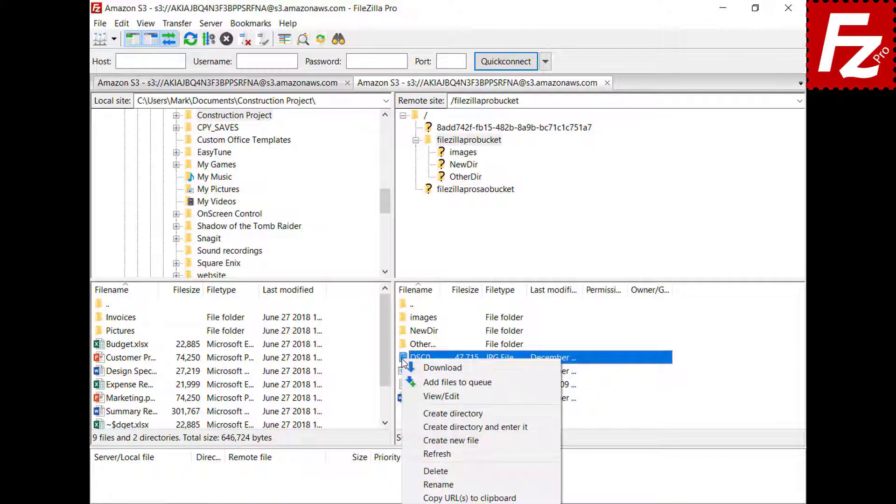
click(419, 396)
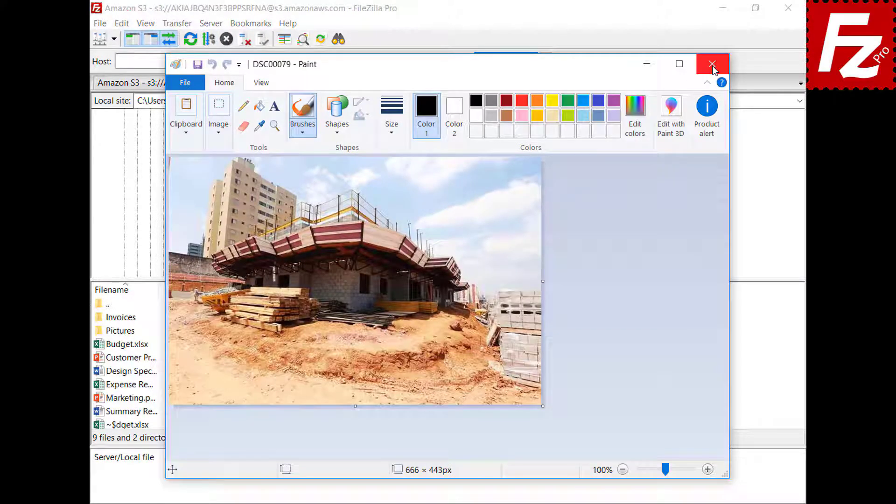
click(713, 67)
Step: Return to the File editing page of FileZilla Pro's Settings
click(122, 23)
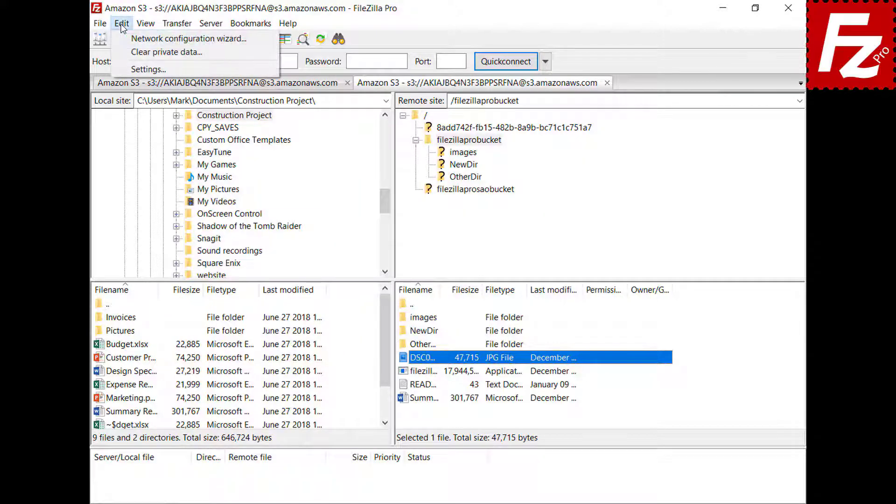
click(129, 69)
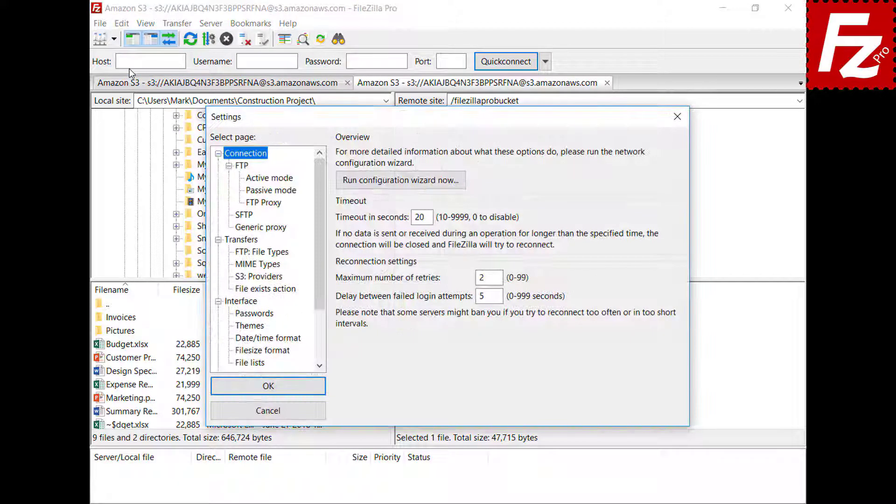
drag(319, 167, 321, 216)
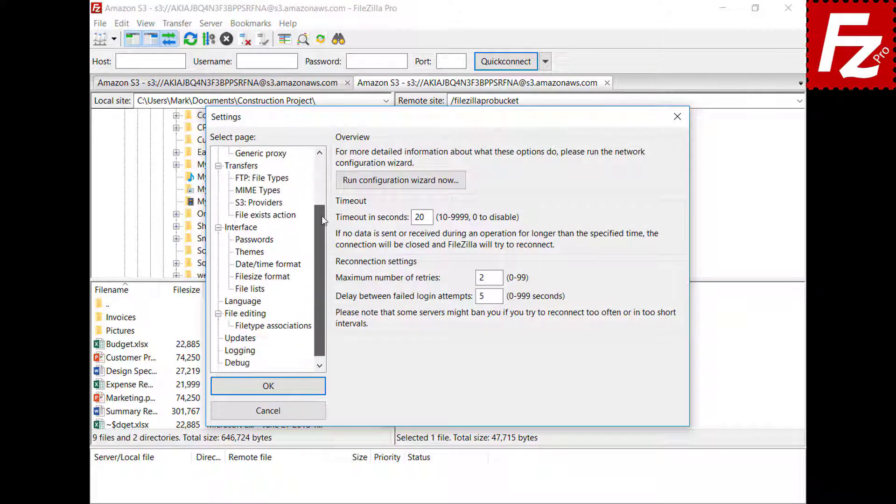
click(231, 317)
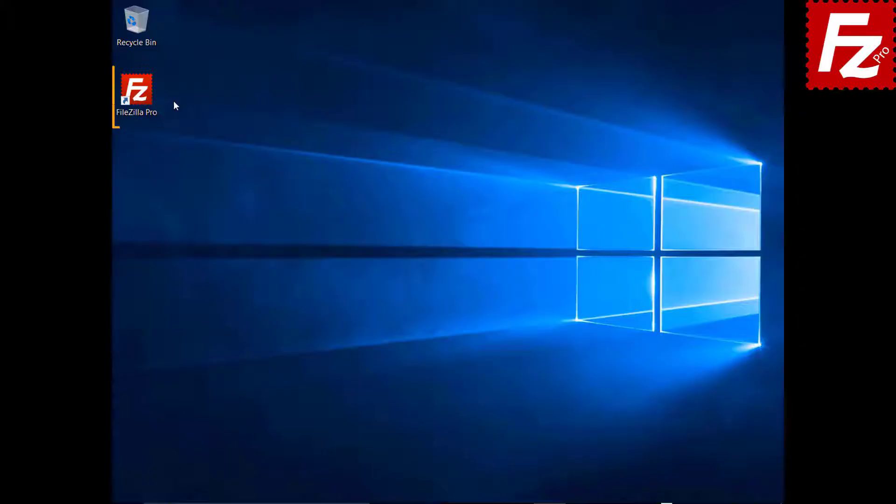
Step: Relaunch FileZilla Pro and connect to the saved FTP site
double_click(142, 96)
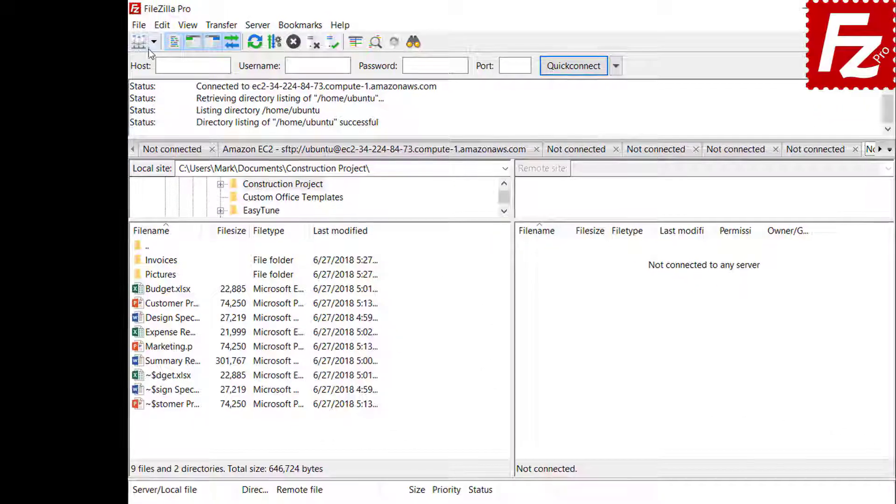
click(134, 36)
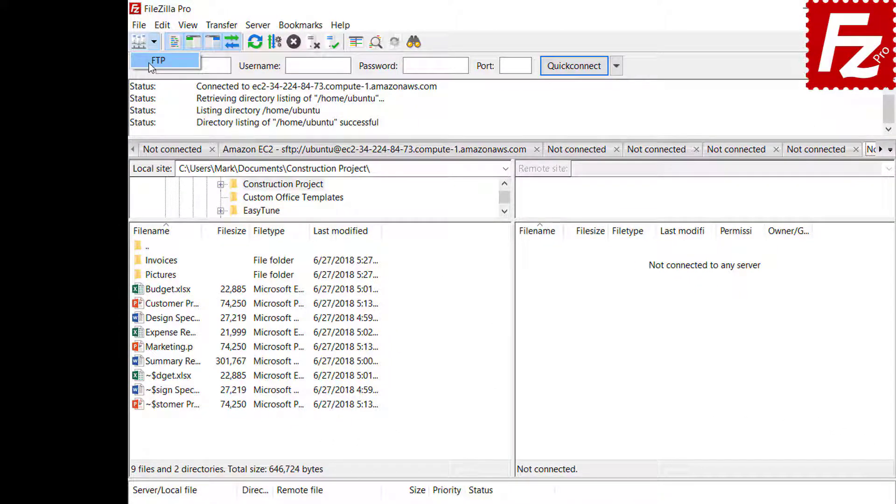
click(148, 62)
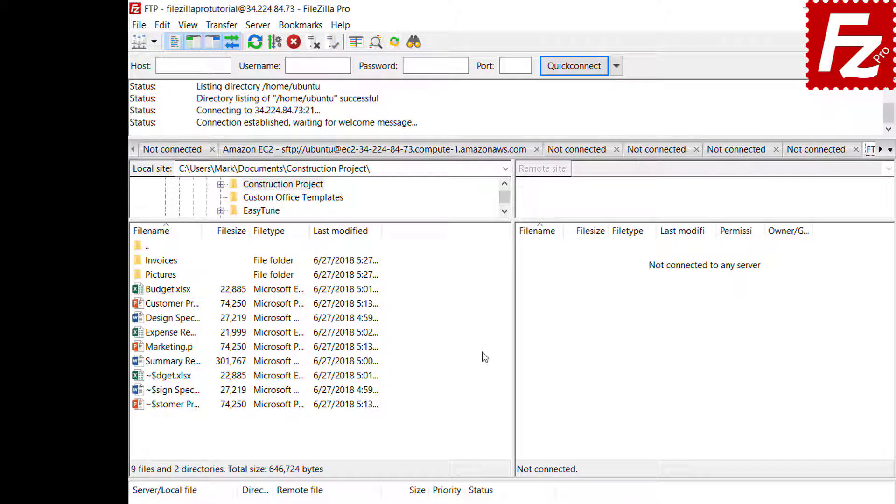
Step: Create site-specific bookmark FTP-Pictures with local Pictures folder and remote directory /Pictures
click(302, 27)
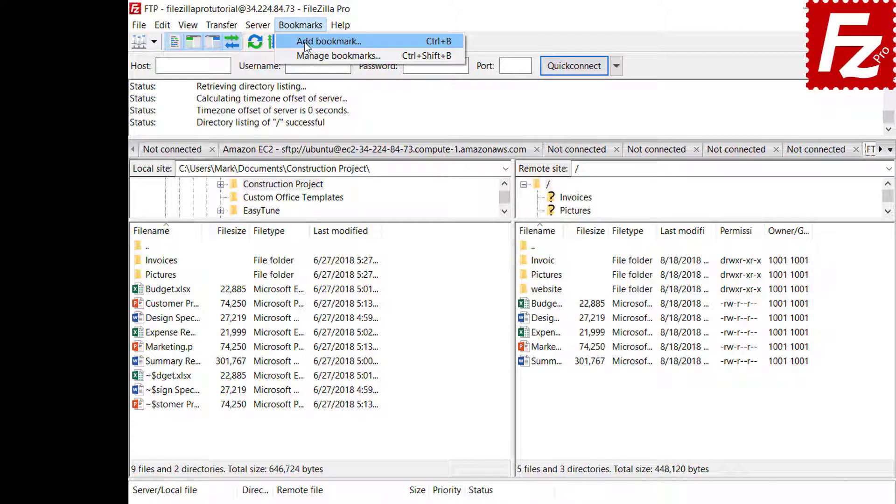
click(305, 43)
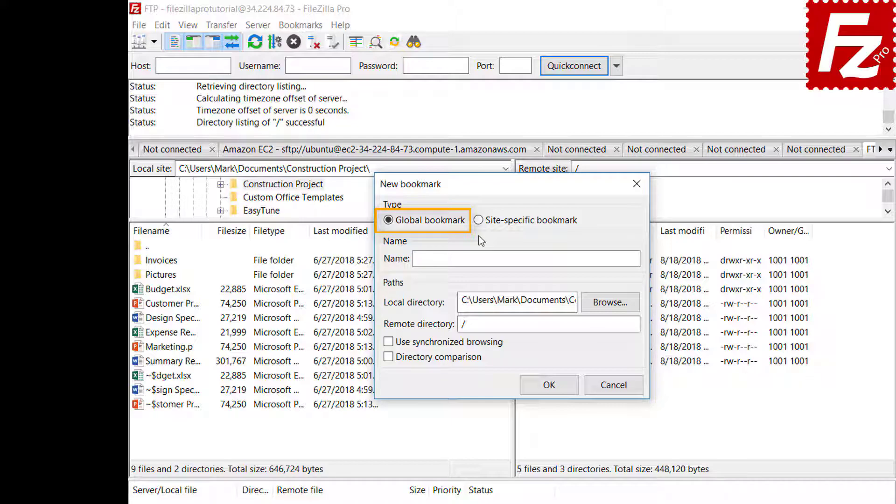
click(479, 221)
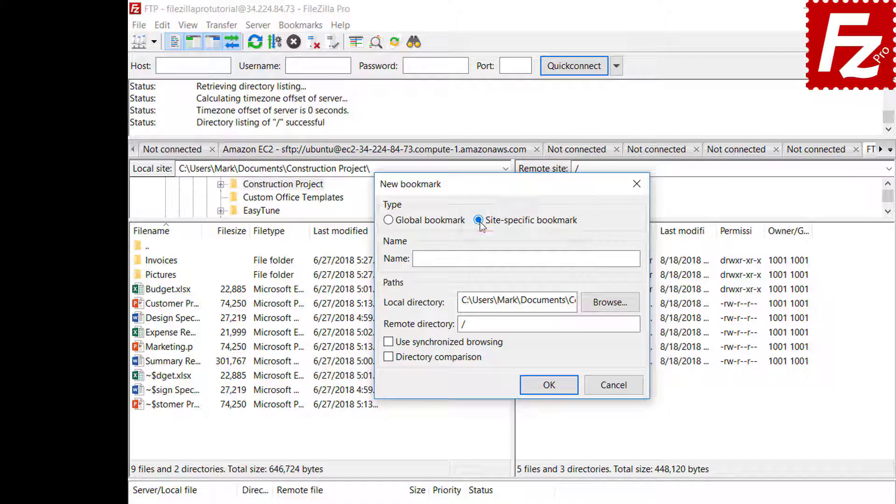
click(592, 257)
text(FTP-Pictures)
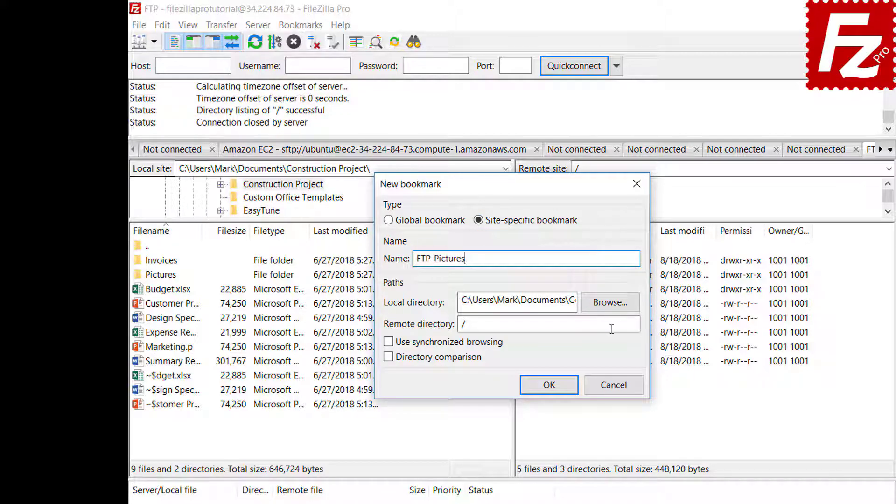
click(609, 303)
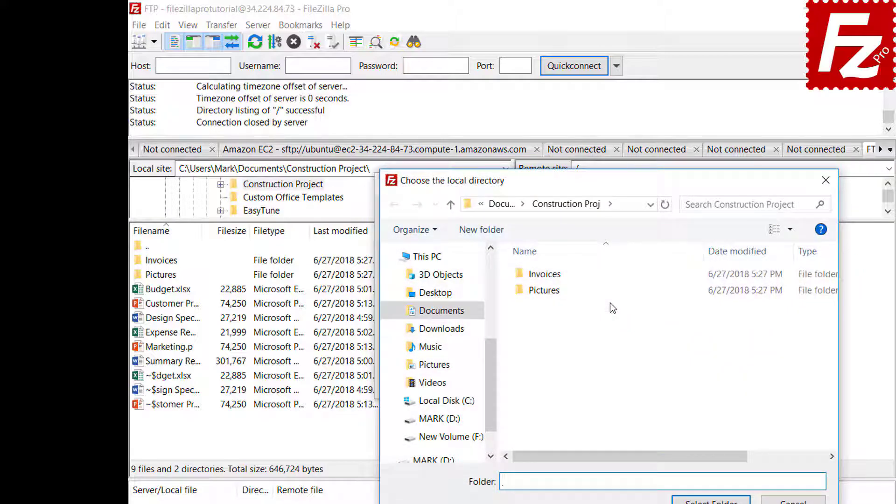
double_click(547, 293)
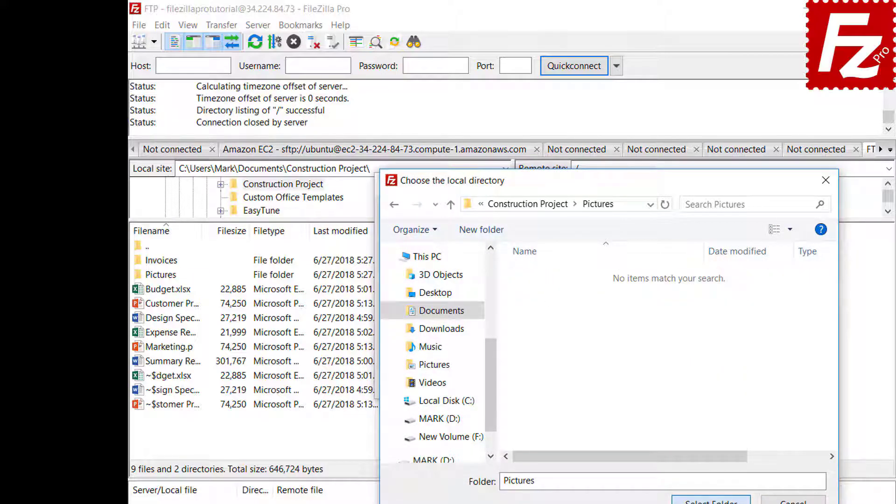
click(711, 500)
click(612, 326)
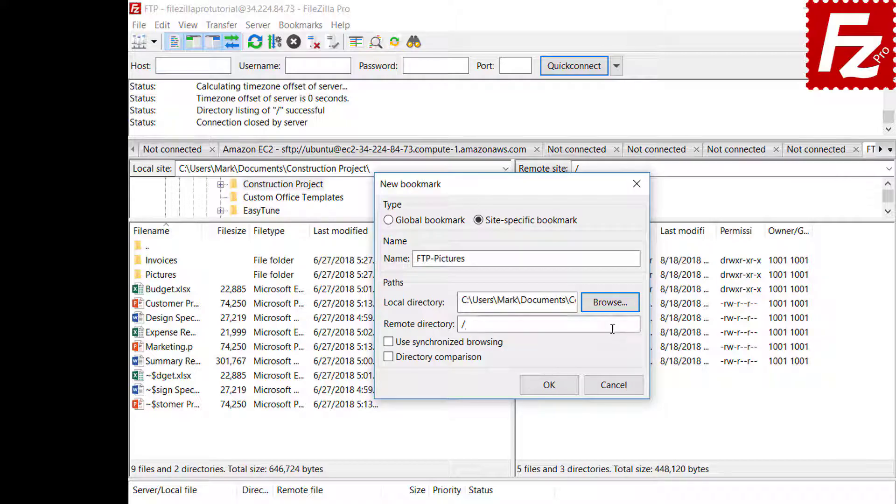
text(Pictures)
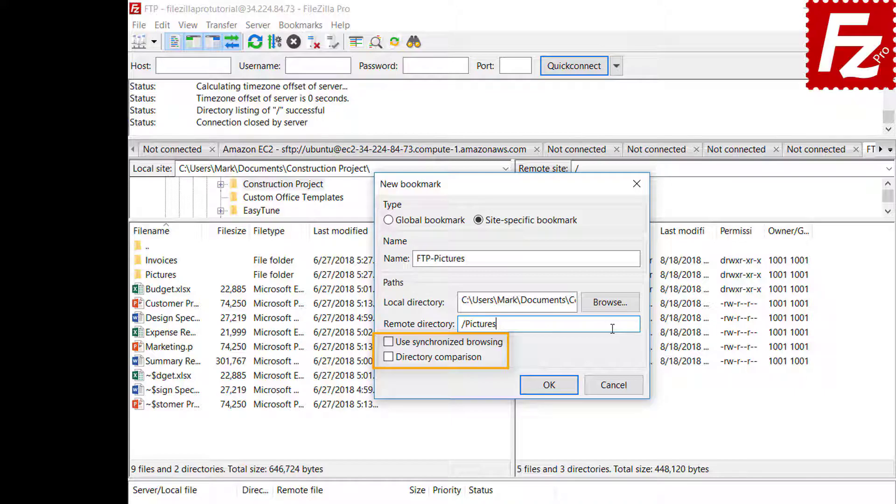
click(549, 384)
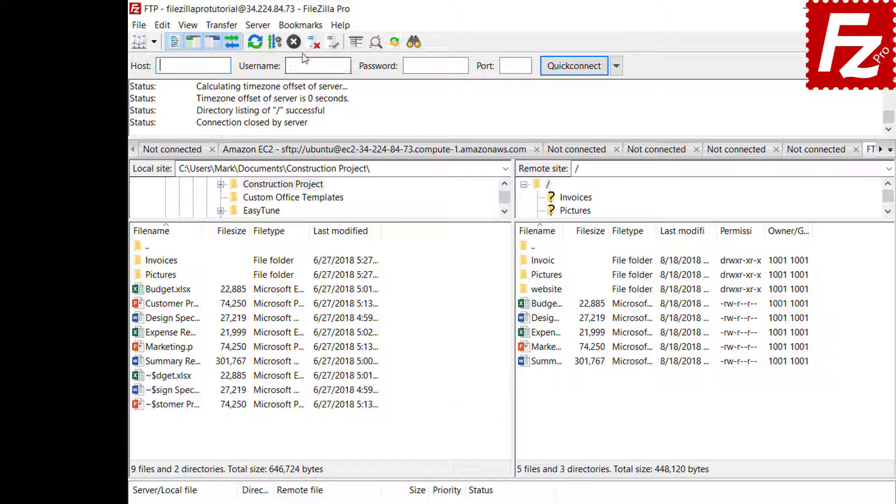
Step: Jump to the FTP-Pictures bookmark, then disconnect from the server
click(301, 26)
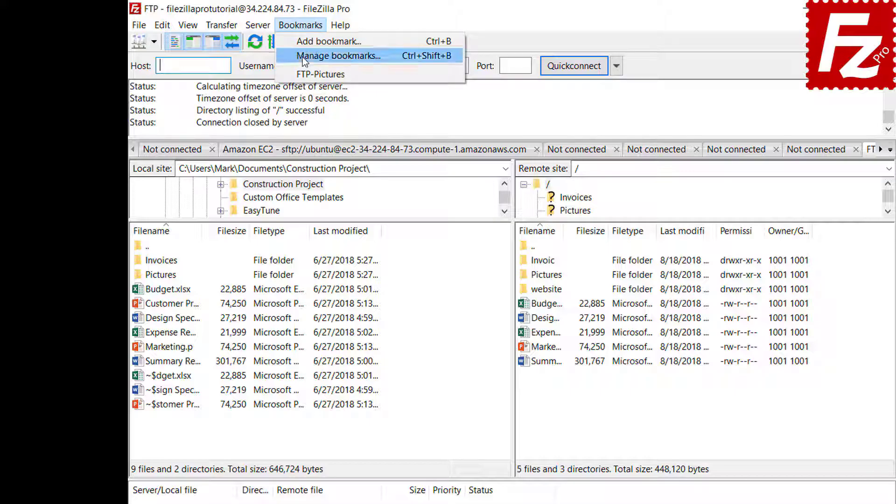
click(303, 75)
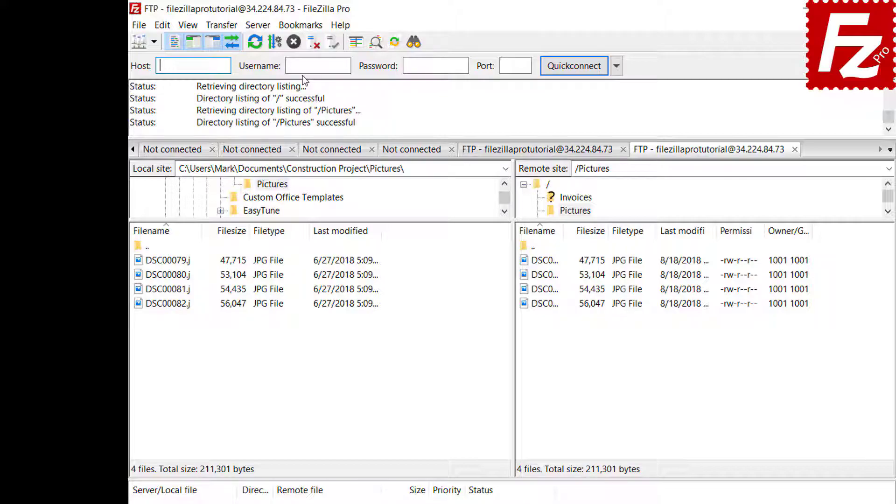
click(312, 47)
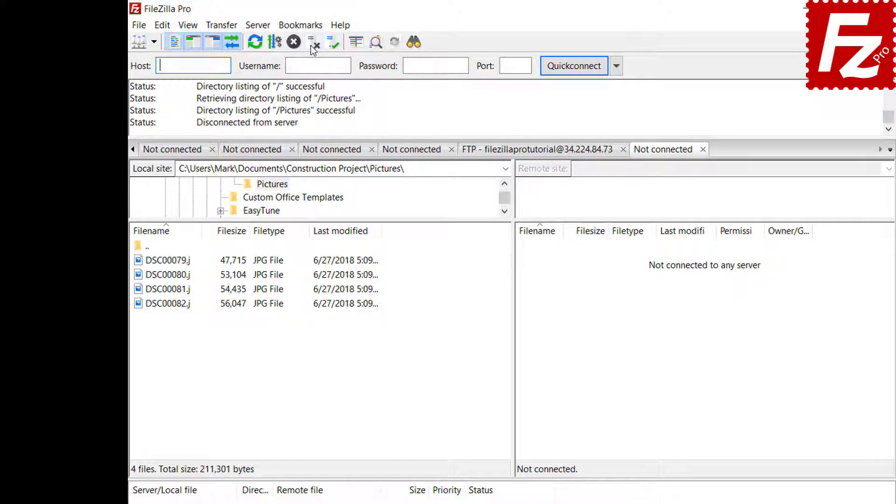
Step: Reconnect through the Site Manager's FTP-Pictures entry, then open Manage bookmarks
click(139, 26)
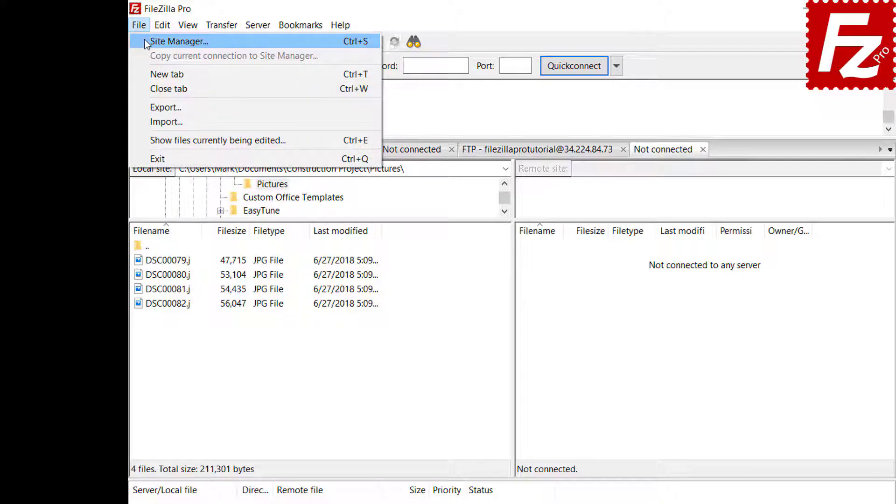
click(145, 42)
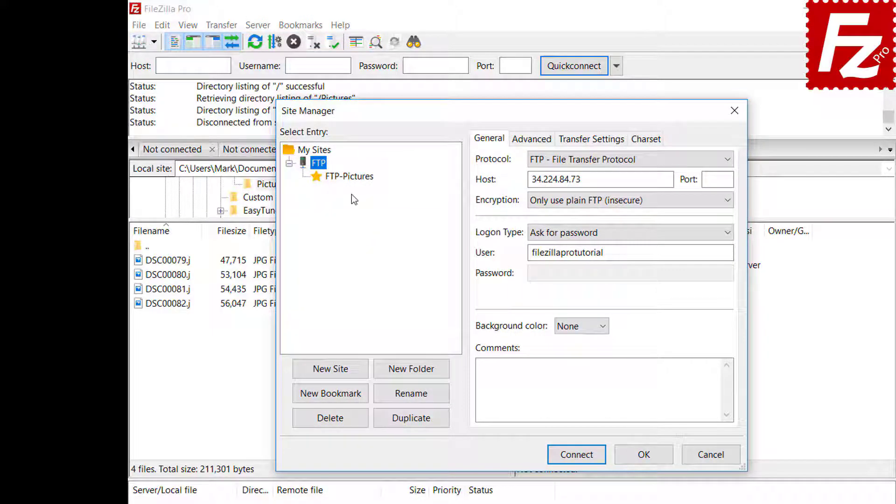
click(350, 178)
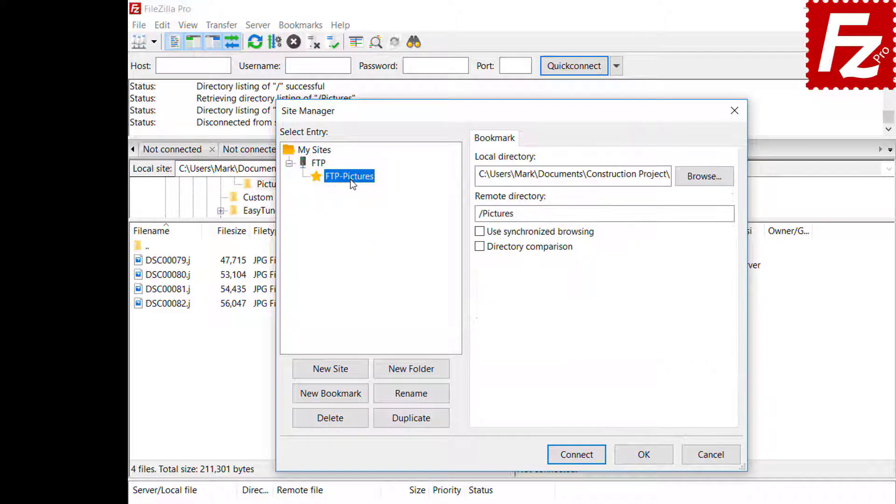
click(576, 454)
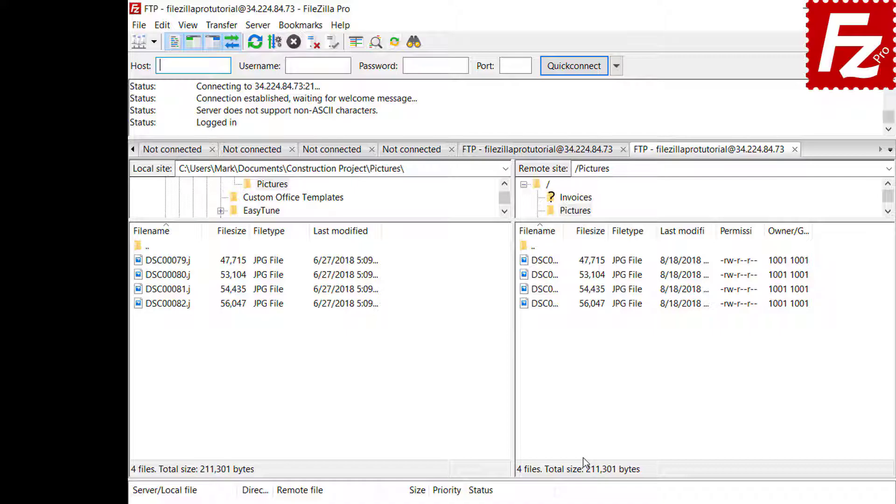
click(300, 25)
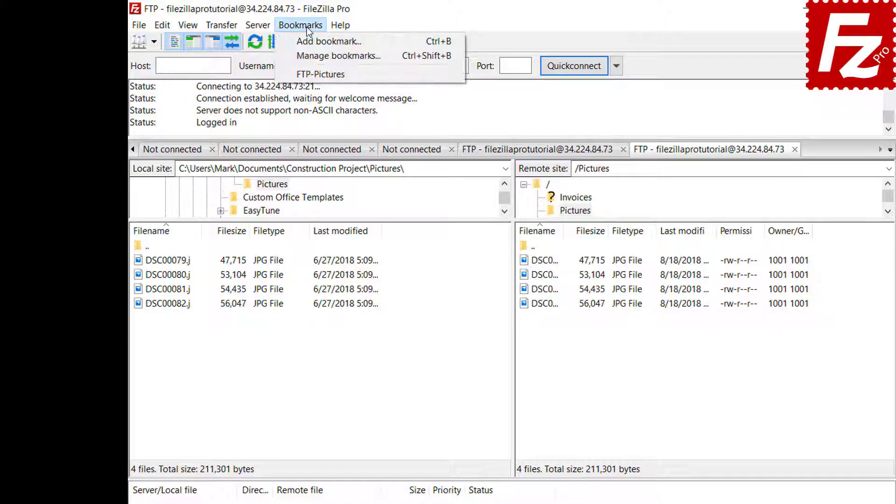
click(309, 51)
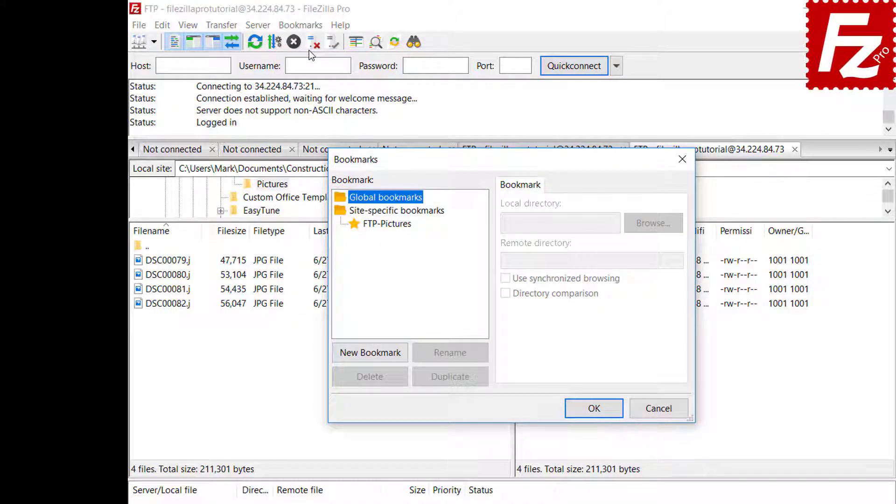
Step: Select FTP-Pictures in the Bookmarks dialog to review its local and remote directories
click(392, 224)
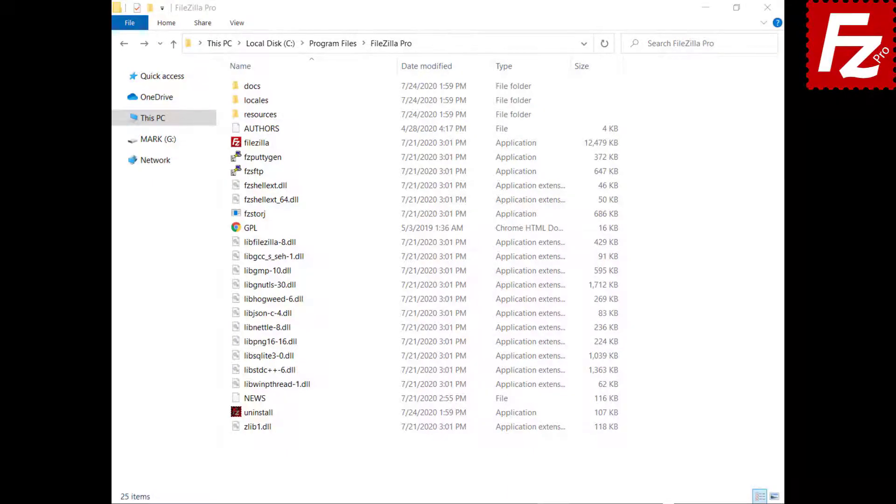
Step: Open docs\fzdefaults.xml from the FileZilla Pro install folder in Notepad
click(246, 89)
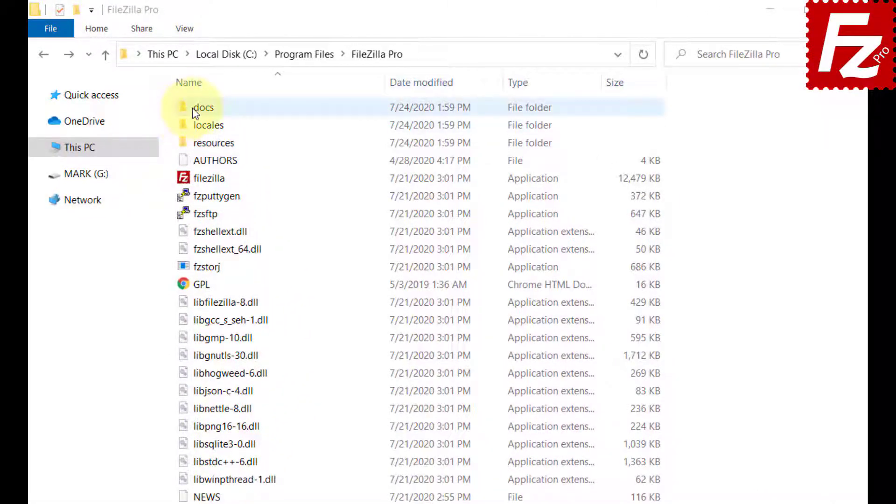
double_click(201, 108)
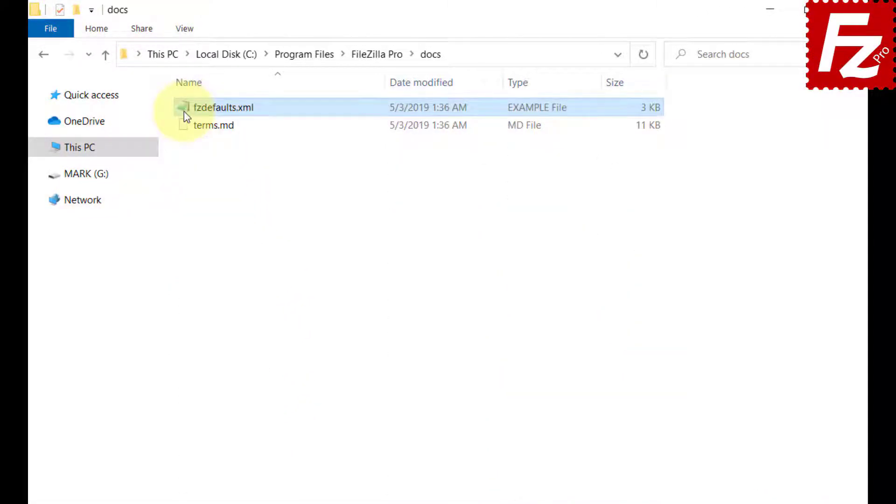
double_click(186, 112)
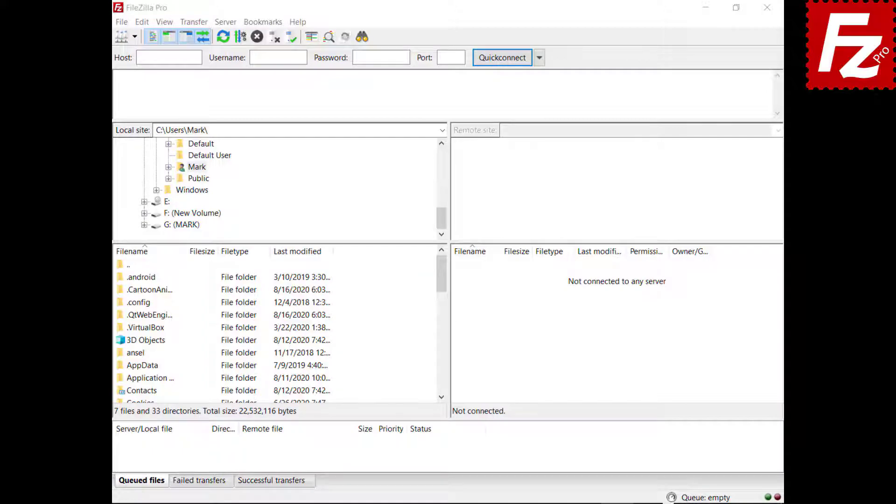
Step: Export sites with Export Settings ticked to fzdefaults.xml in Documents
click(122, 22)
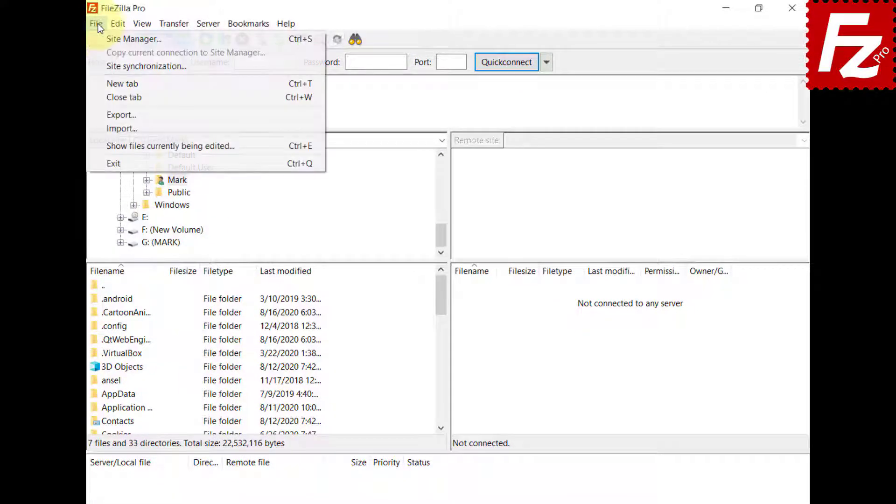
click(112, 115)
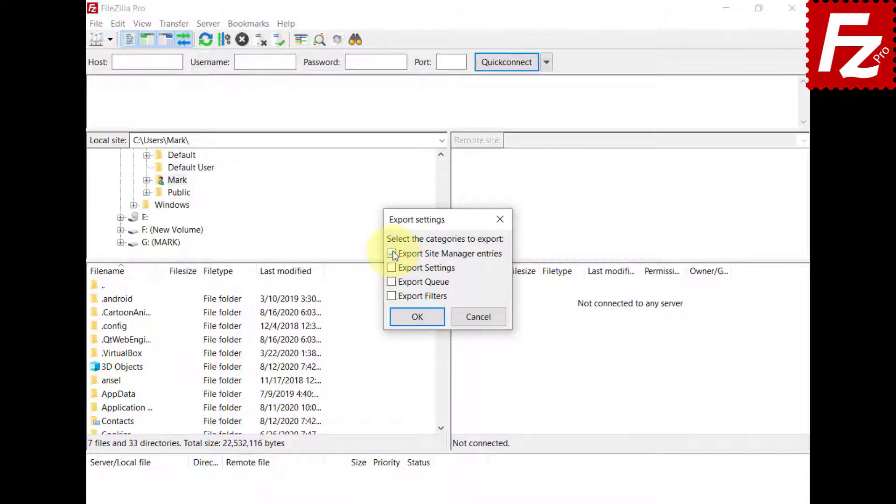
click(394, 268)
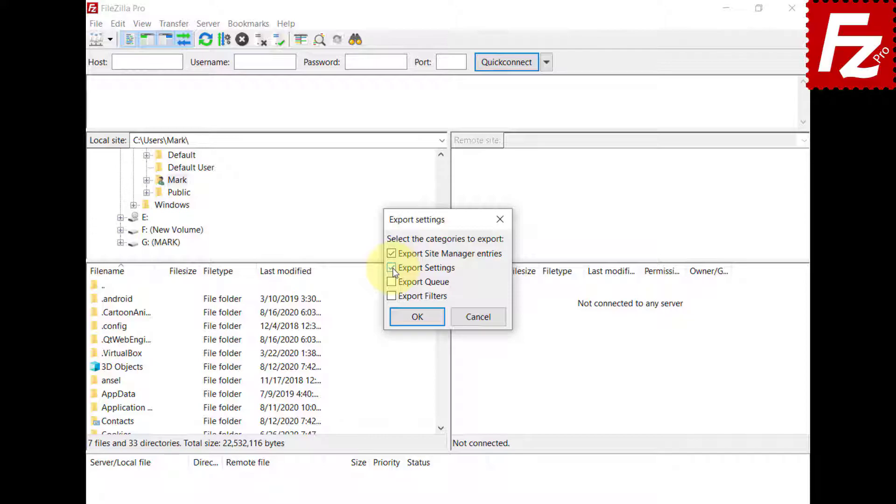
click(420, 321)
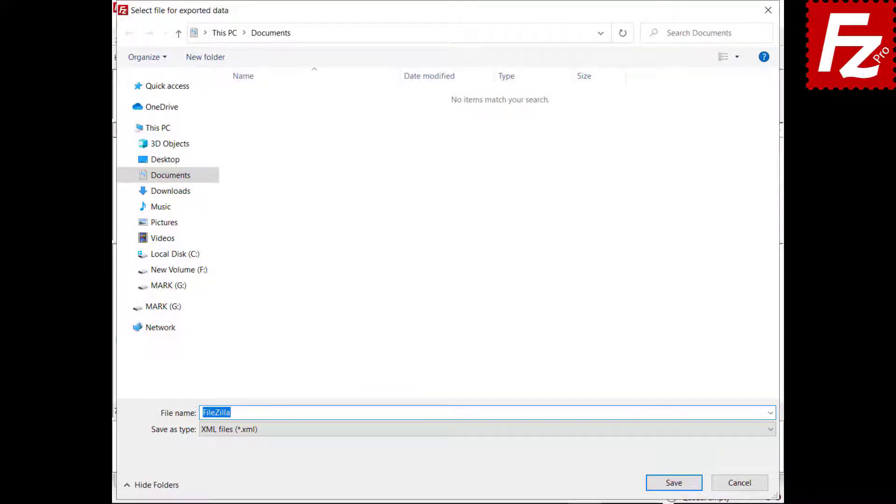
text(fzdefaults.xm)
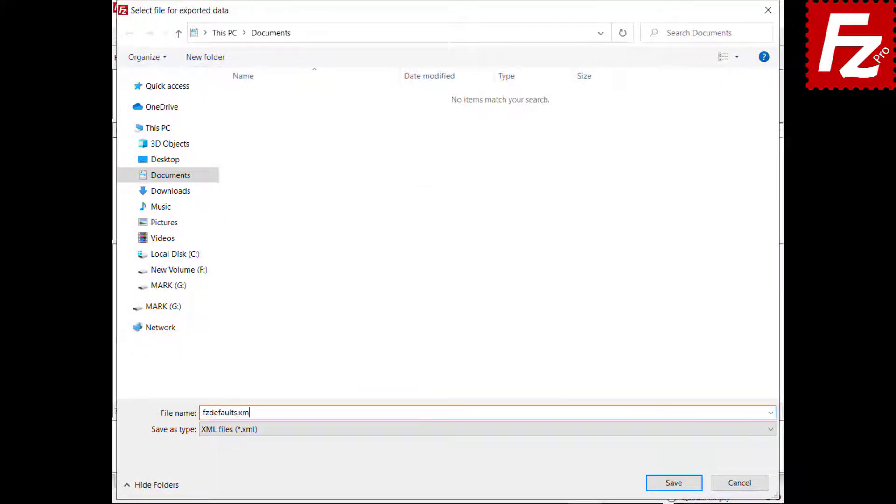
text(l)
click(674, 485)
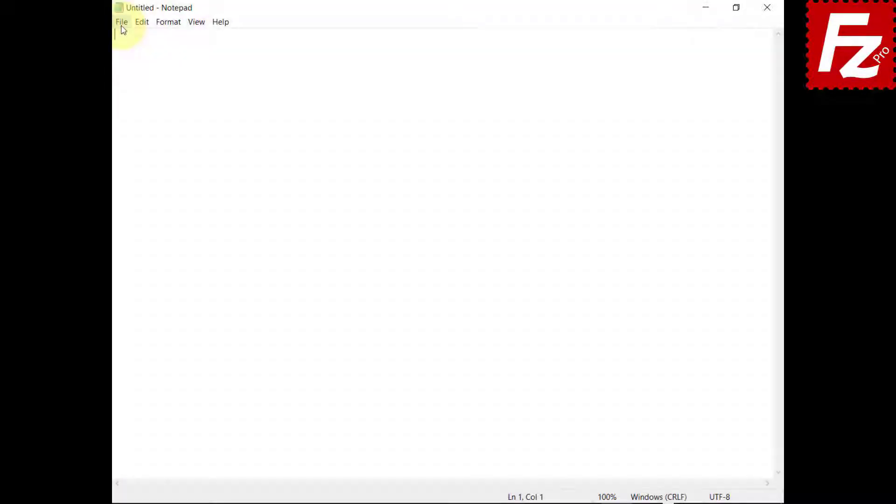
Step: Open the exported fzdefaults file from Documents in Notepad via File > Open
click(122, 26)
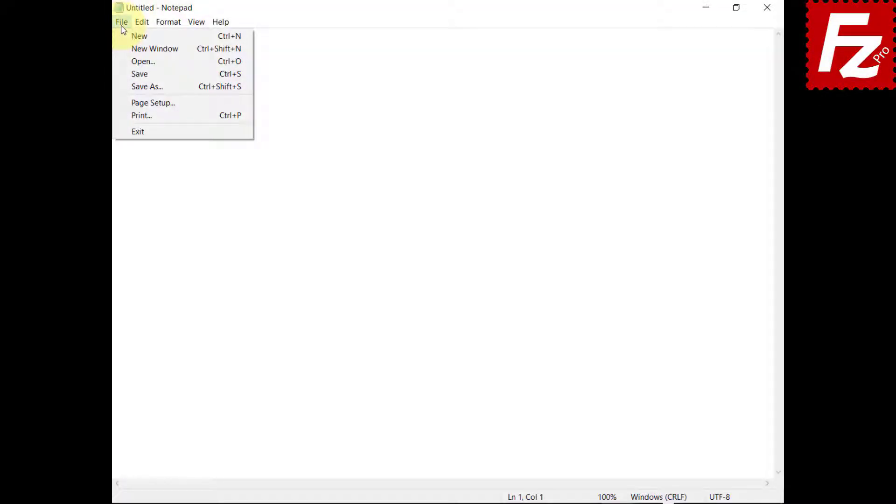
click(122, 61)
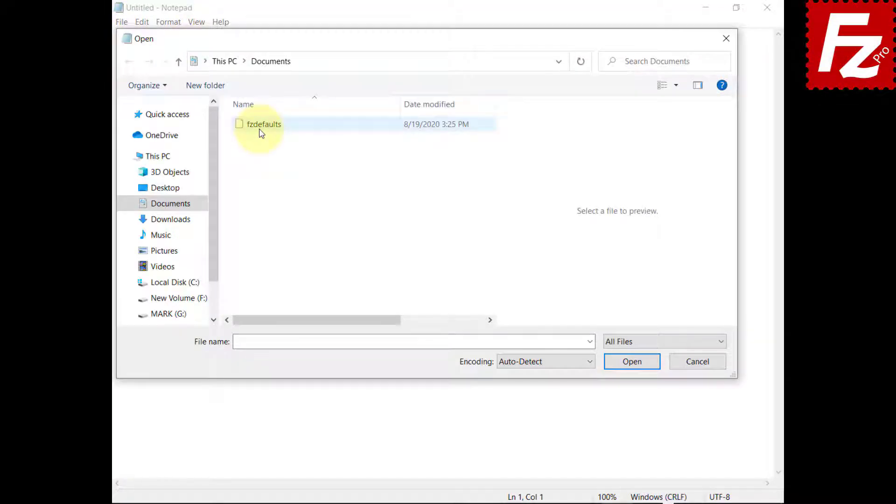
click(262, 134)
click(632, 364)
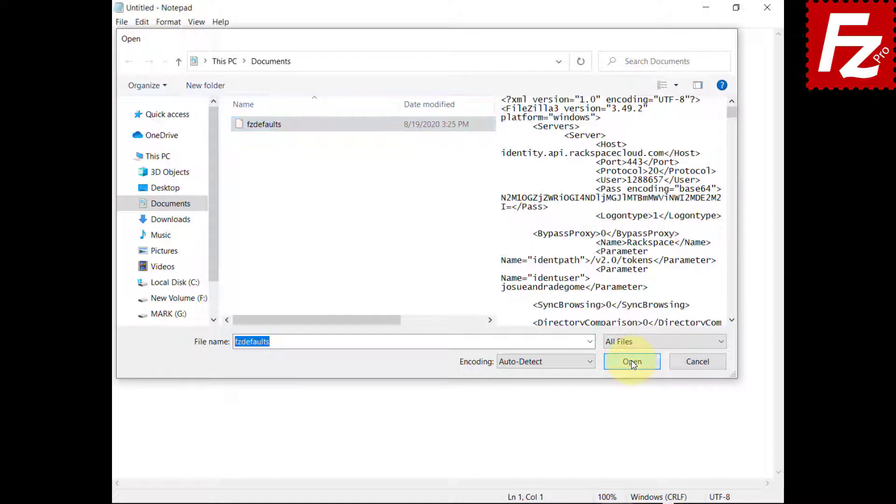
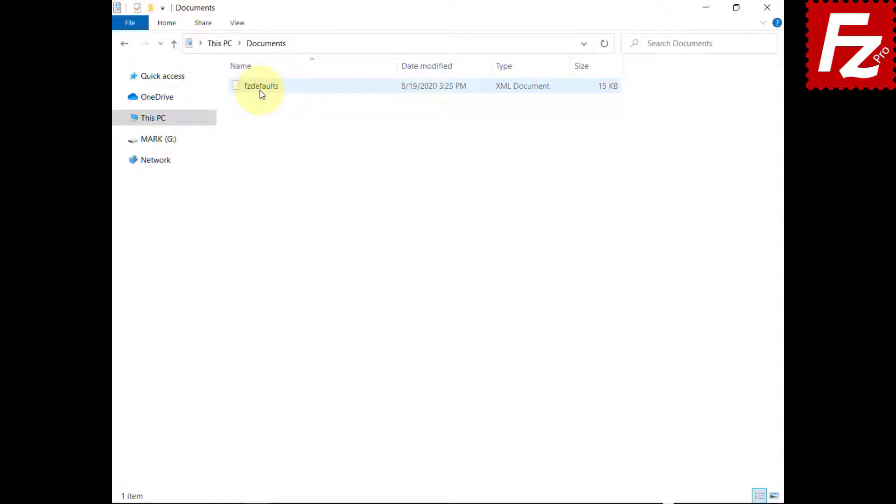
Step: Copy fzdefaults from Documents into %ProgramFiles%\FileZilla Pro, approving the administrator prompt
right_click(260, 93)
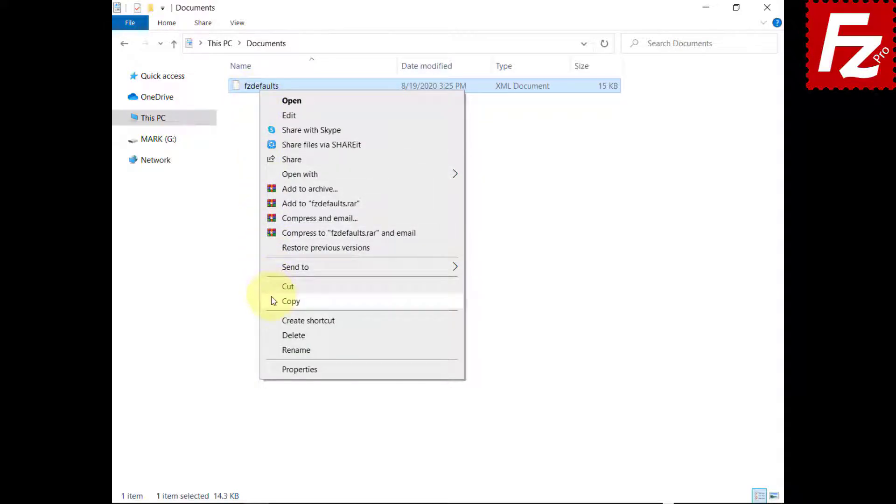
click(274, 301)
click(550, 44)
text(%ProgramFiles%\F)
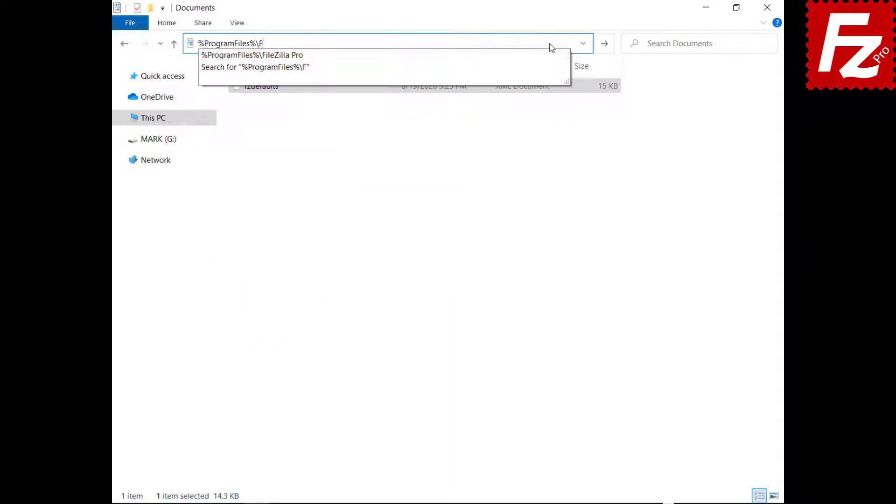
text(ileZilla Pro)
key(Return)
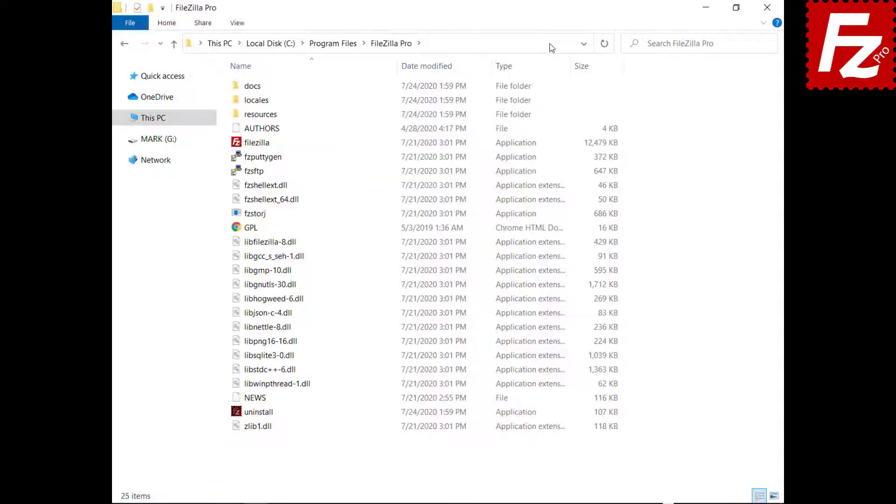
right_click(344, 452)
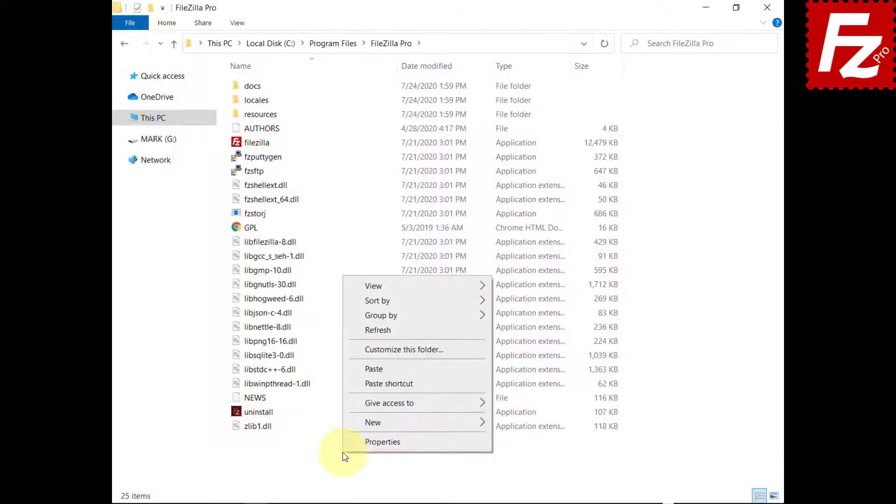
click(355, 369)
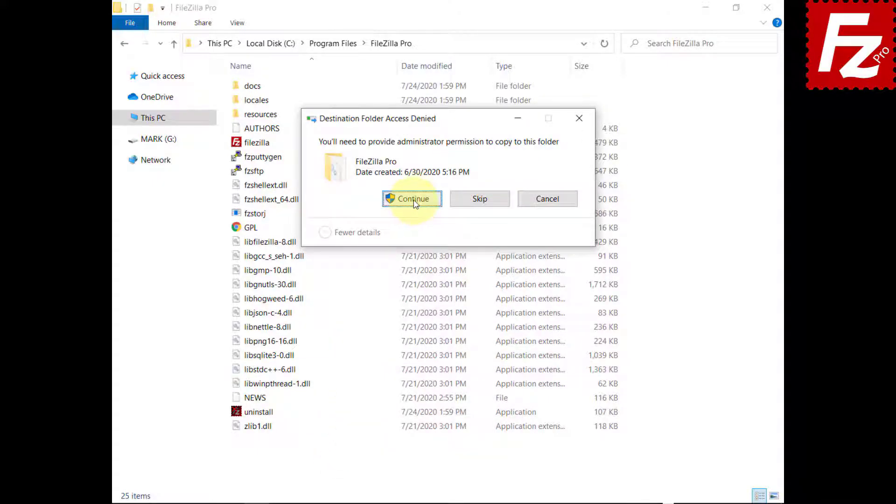
click(414, 200)
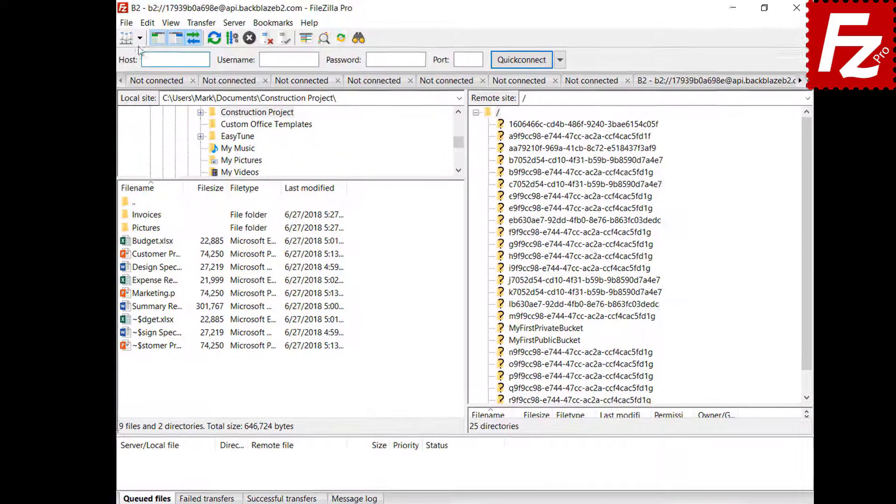
Step: Connect to the Amazon S3 site and bring up the Interface settings page
click(147, 40)
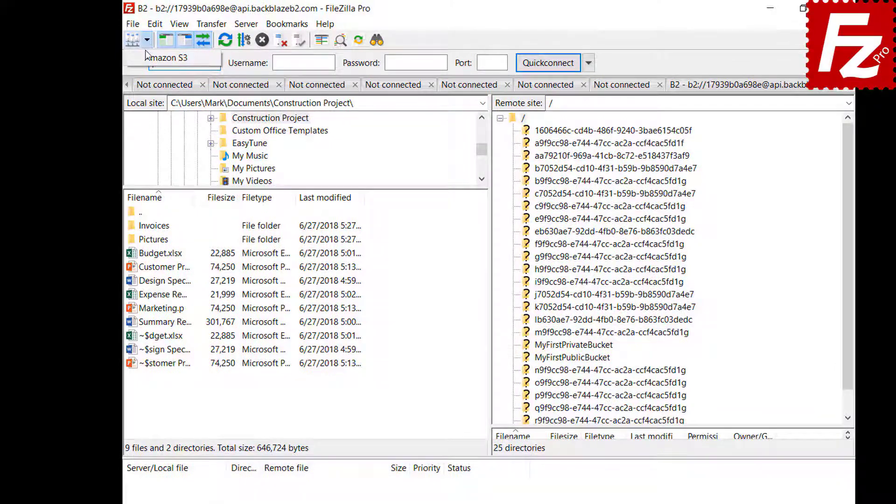
click(147, 57)
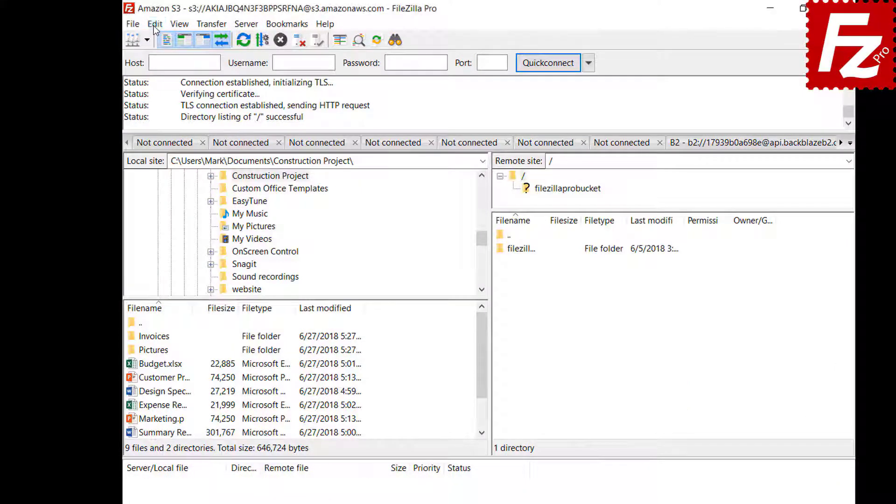
click(155, 25)
click(157, 72)
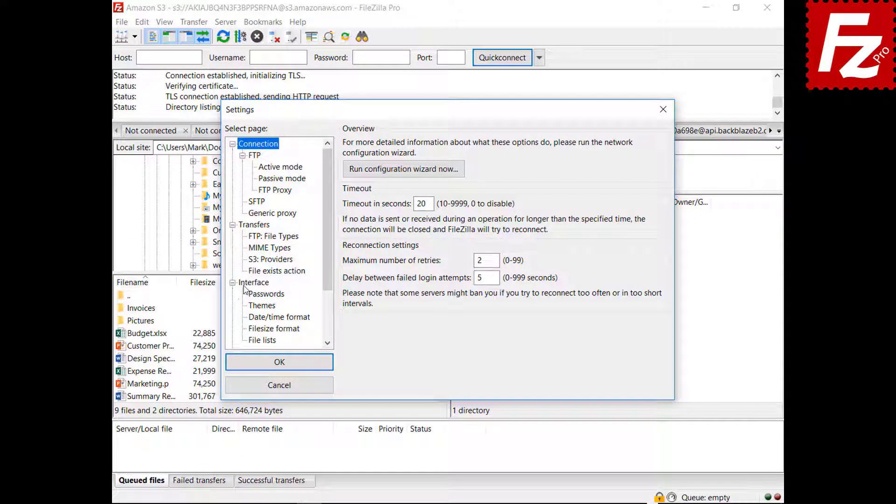
click(256, 297)
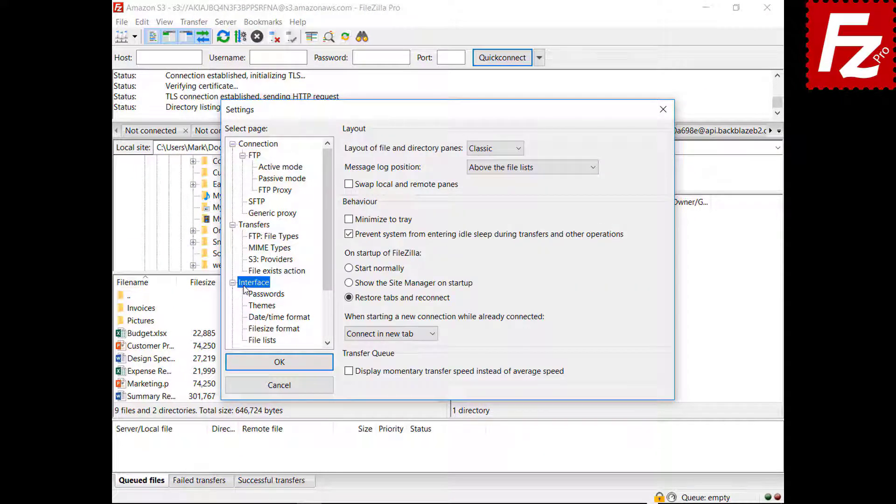
Step: Preview the Explorer, Widescreen and Blackboard file pane layouts
click(494, 150)
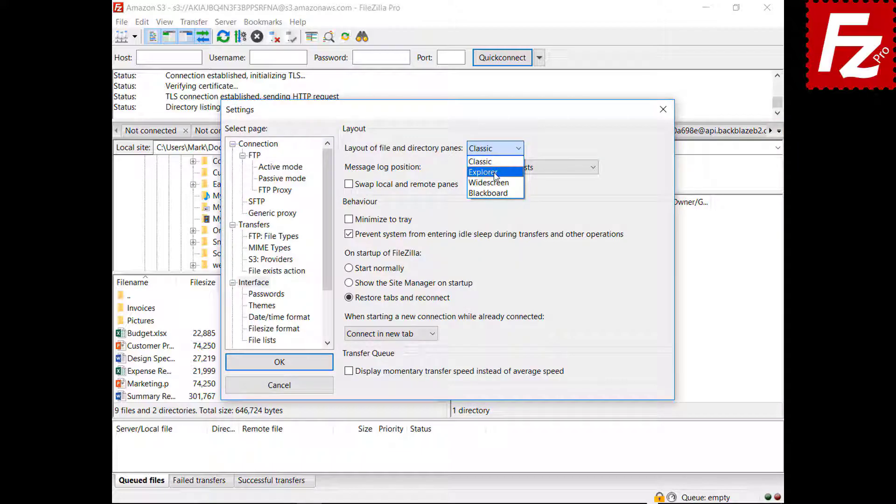
click(494, 169)
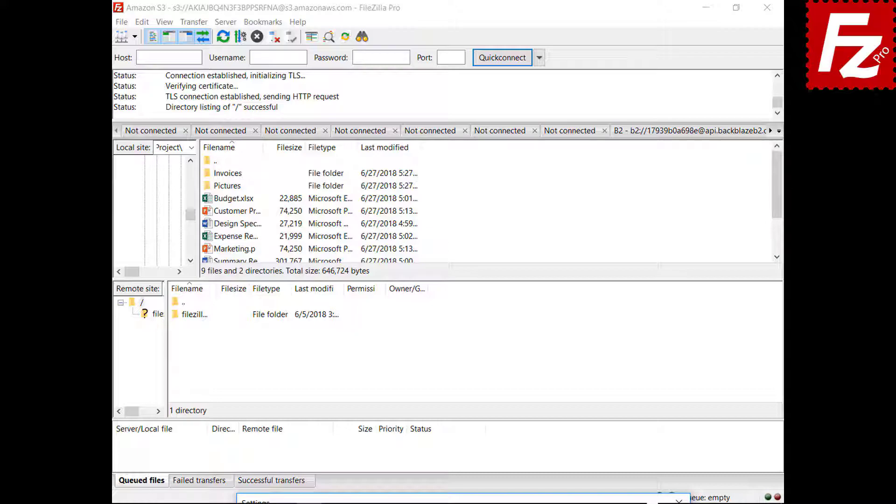
click(486, 149)
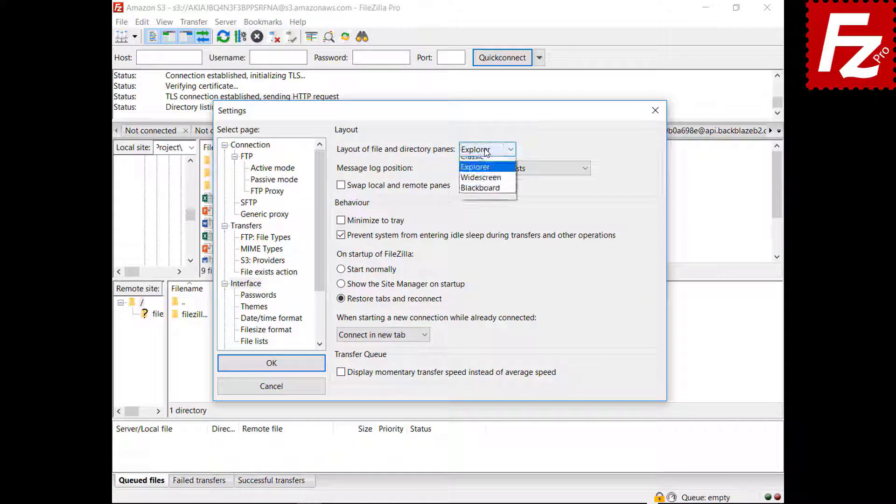
click(484, 184)
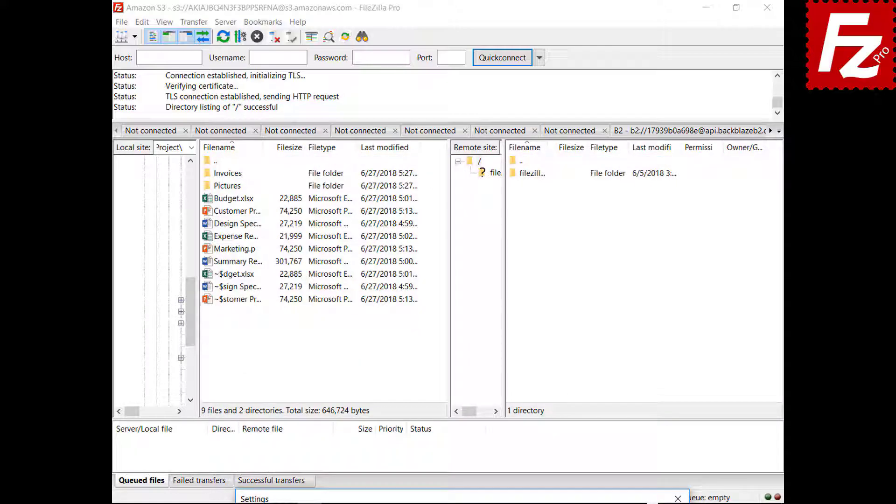
drag(475, 502, 445, 123)
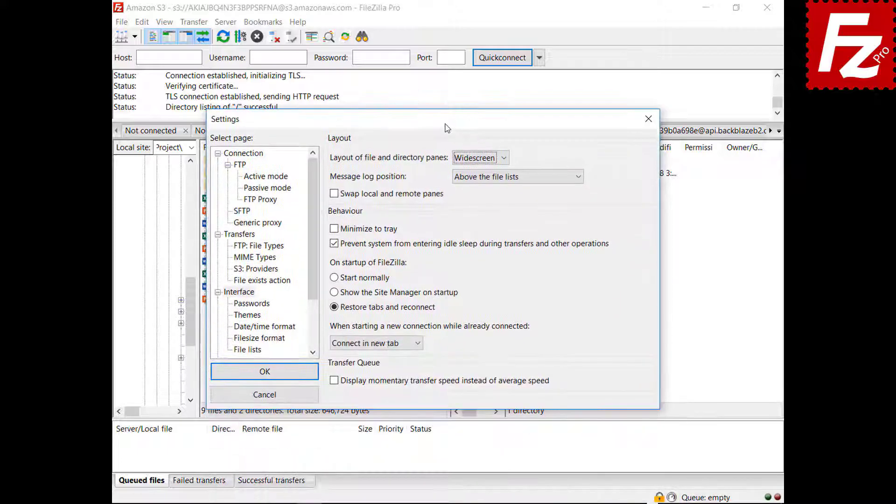
click(480, 161)
click(479, 204)
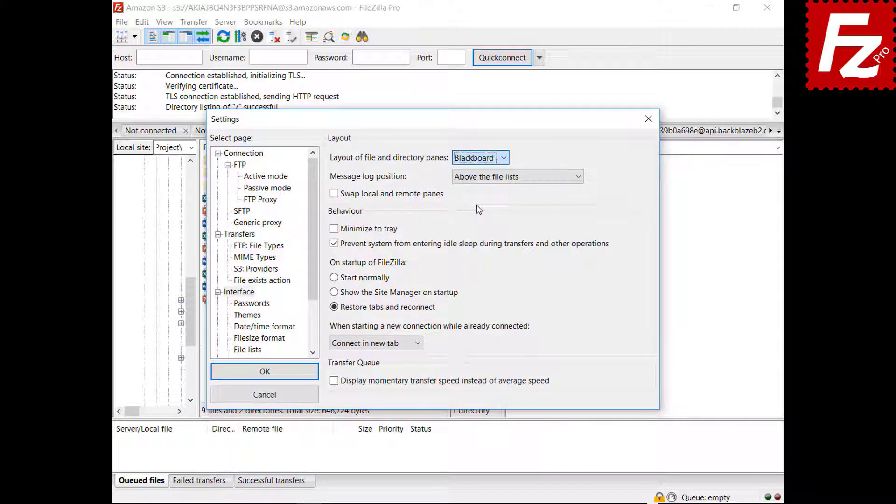
Step: Return the file pane layout to Classic
drag(436, 129, 437, 503)
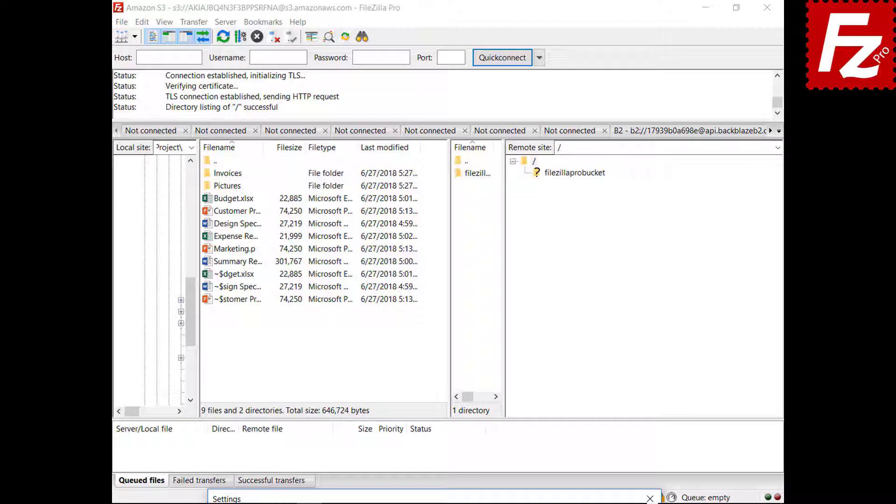
drag(437, 499, 436, 129)
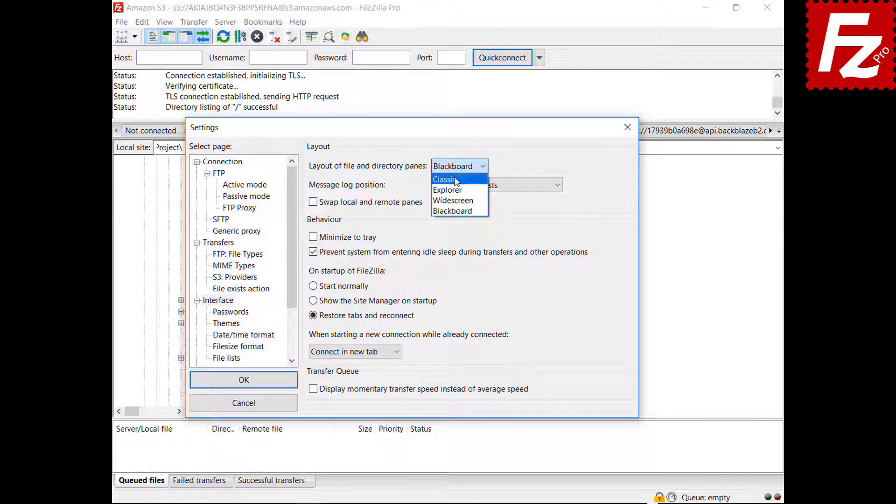
click(446, 179)
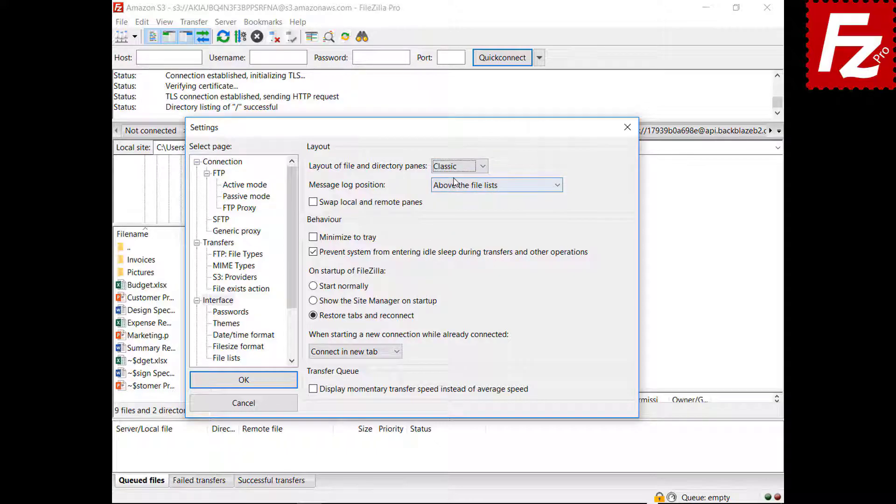
click(482, 187)
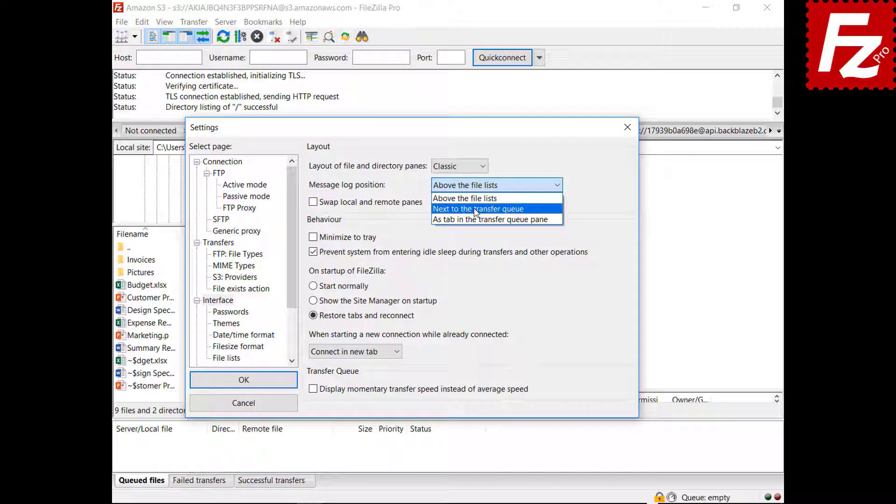
Step: Place the message log as a tab in the transfer queue pane
click(477, 210)
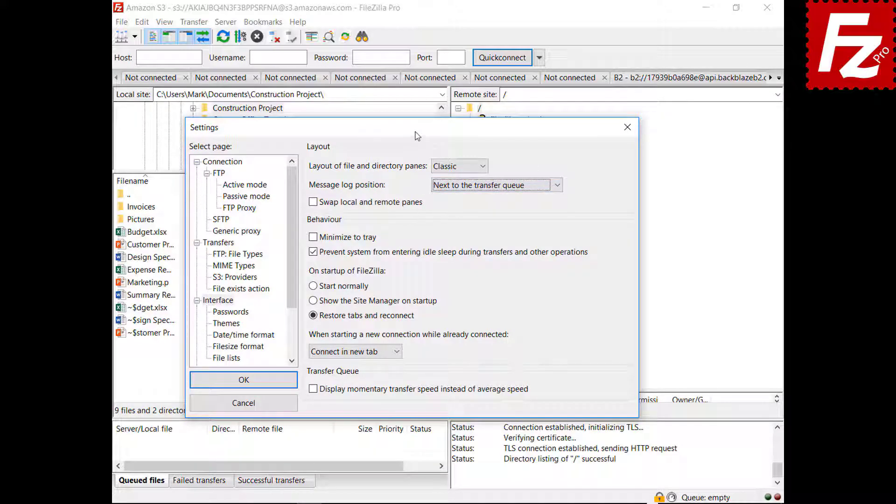
drag(417, 136, 437, 93)
click(511, 151)
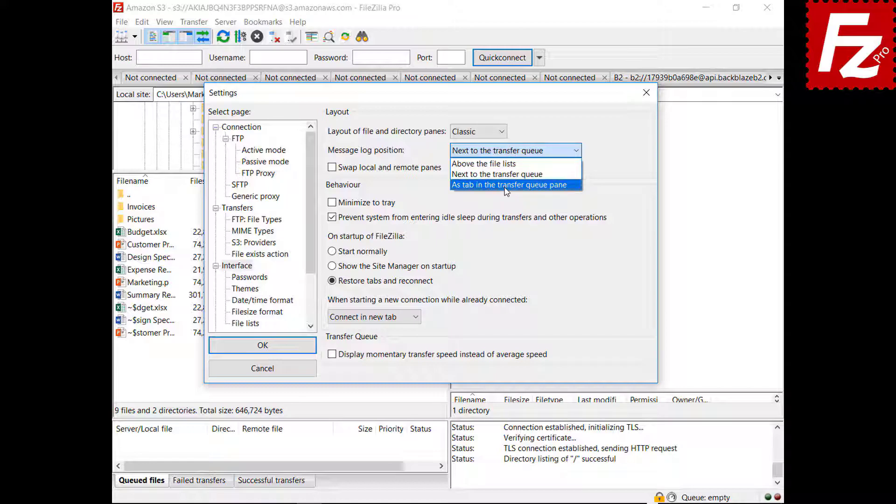
click(505, 186)
click(261, 410)
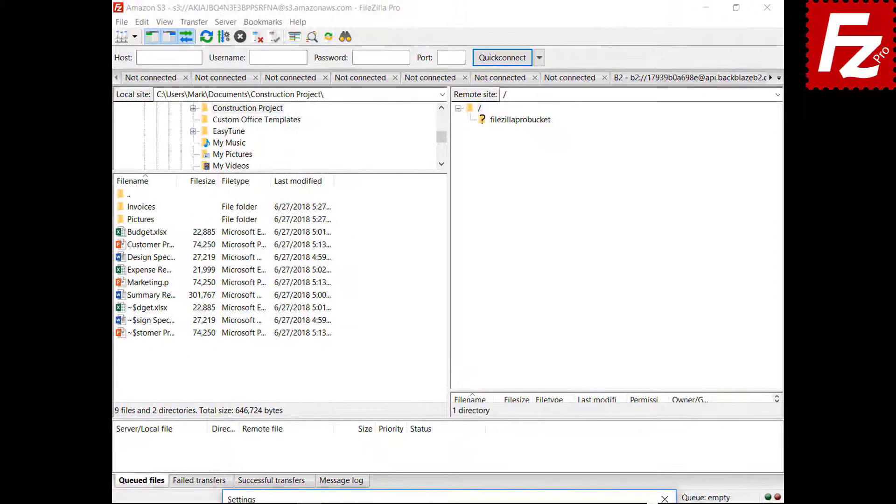
drag(454, 500, 469, 113)
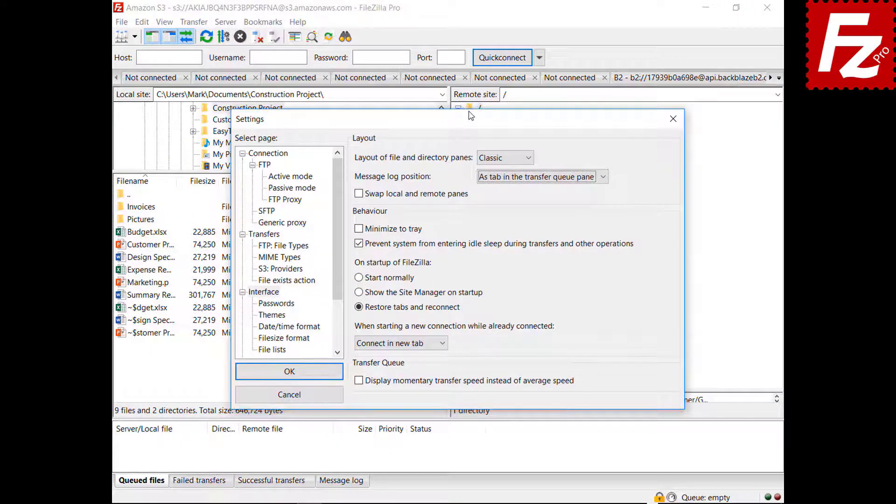
Step: Enable Minimize to tray, save the settings, and minimize FileZilla to the tray
click(358, 230)
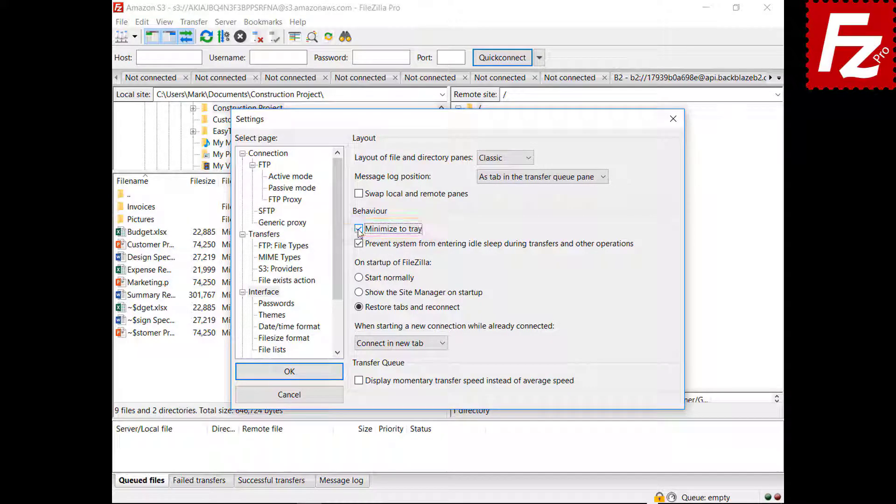
click(289, 373)
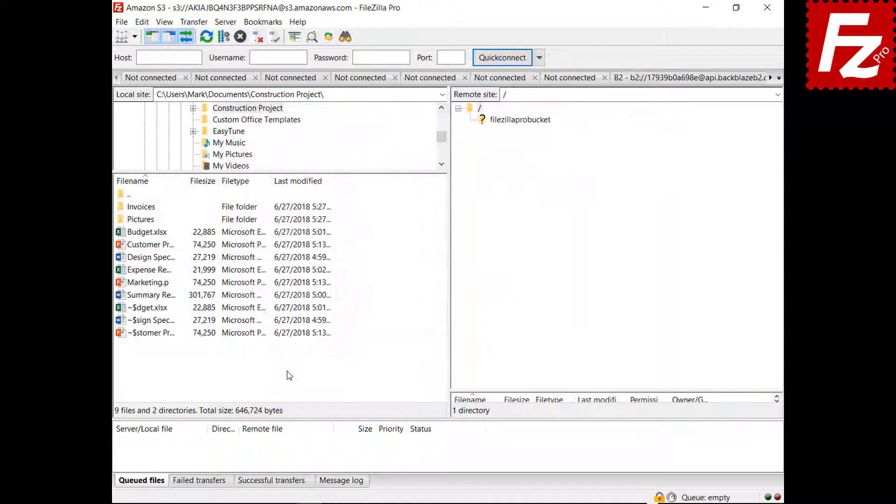
click(705, 8)
Step: Restore FileZilla from the system tray and bring up Settings
click(665, 491)
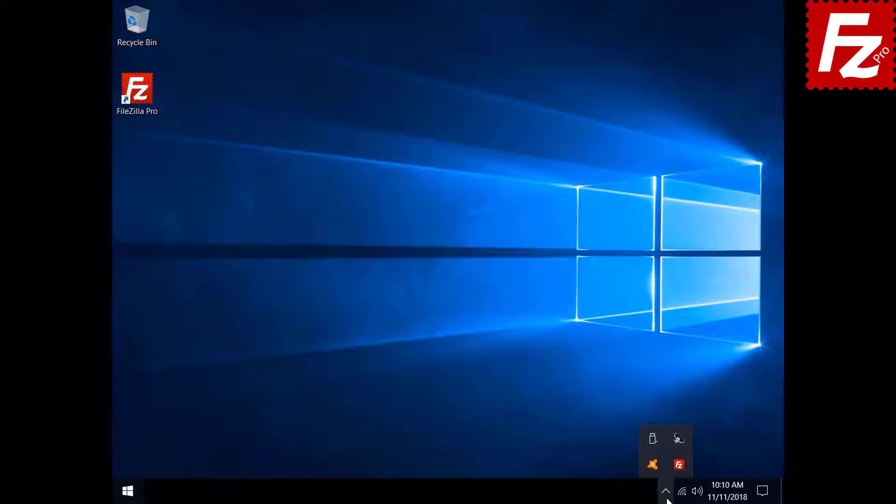
click(675, 466)
click(142, 22)
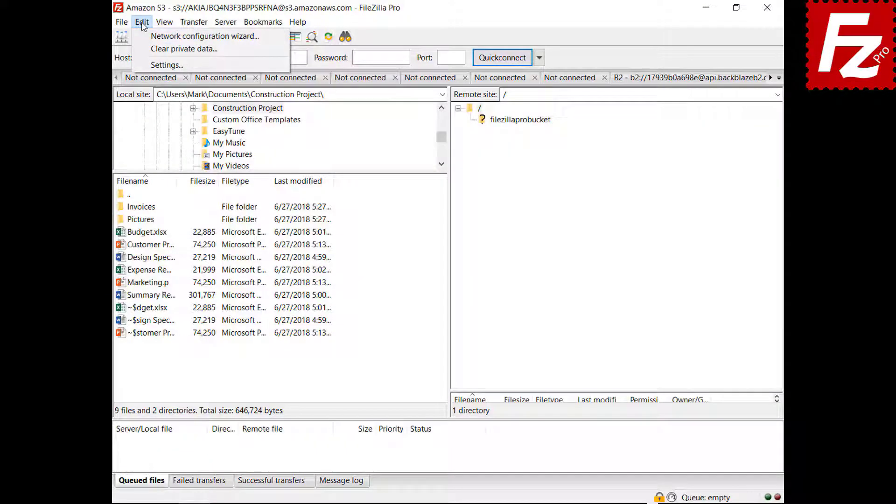
click(154, 67)
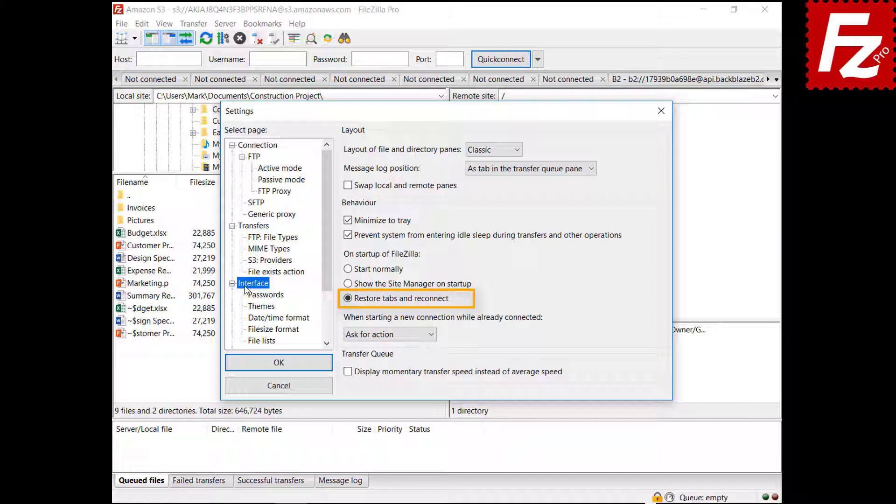
Step: Make new connections while already connected use 'Connect in current tab'
click(385, 337)
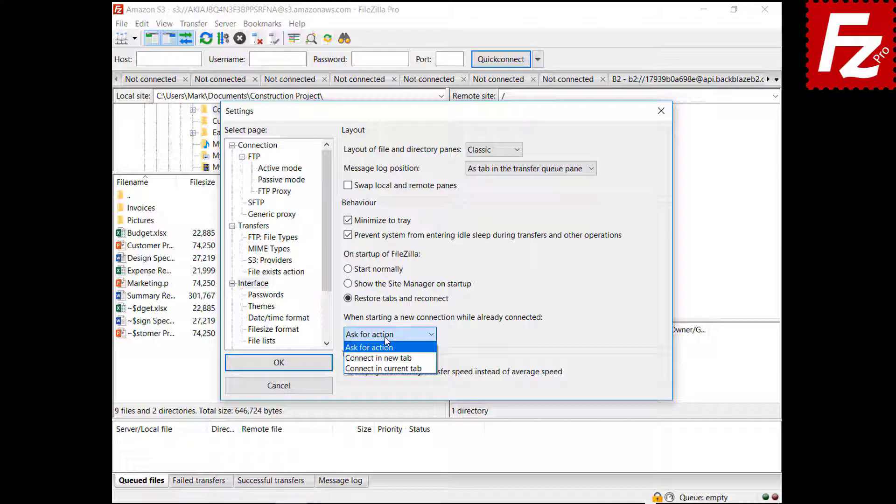
click(383, 358)
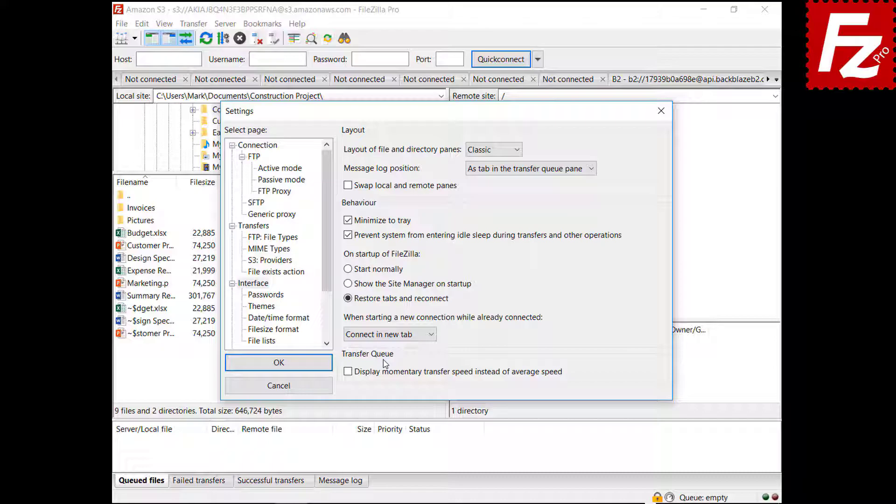
click(393, 335)
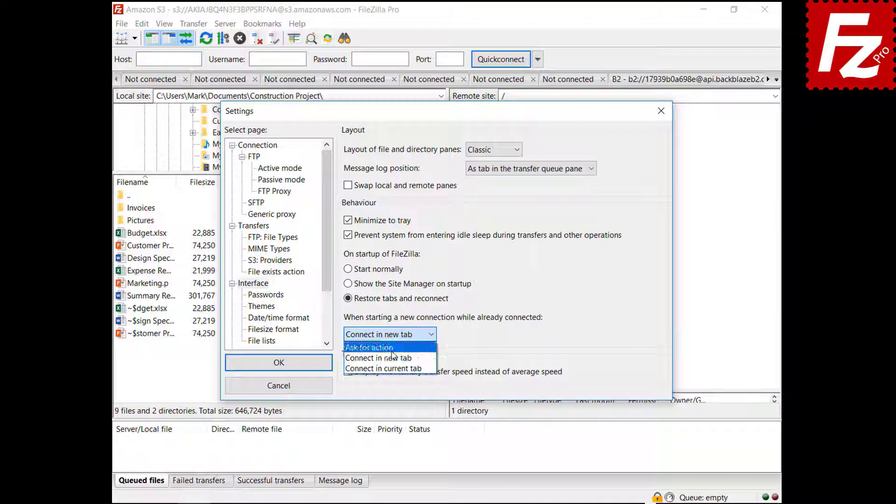
click(396, 369)
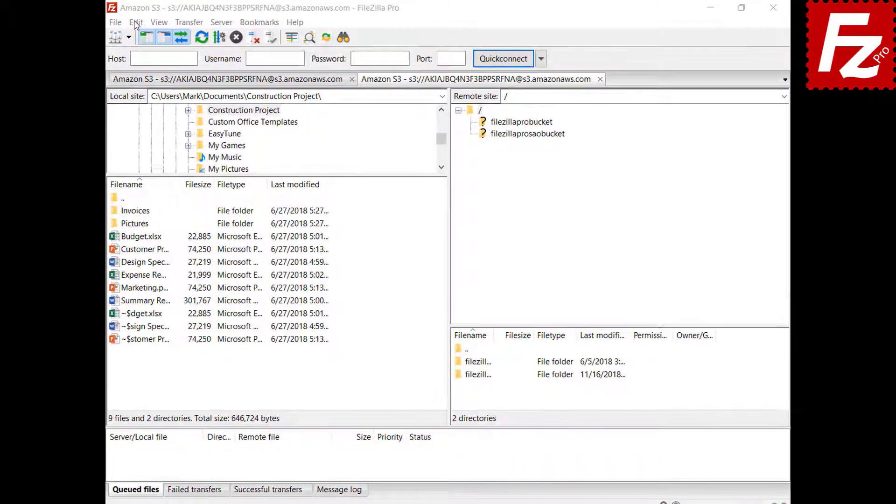
click(142, 23)
Step: Apply custom date format %B %d %Y and custom time format %H:%M:%S
click(121, 71)
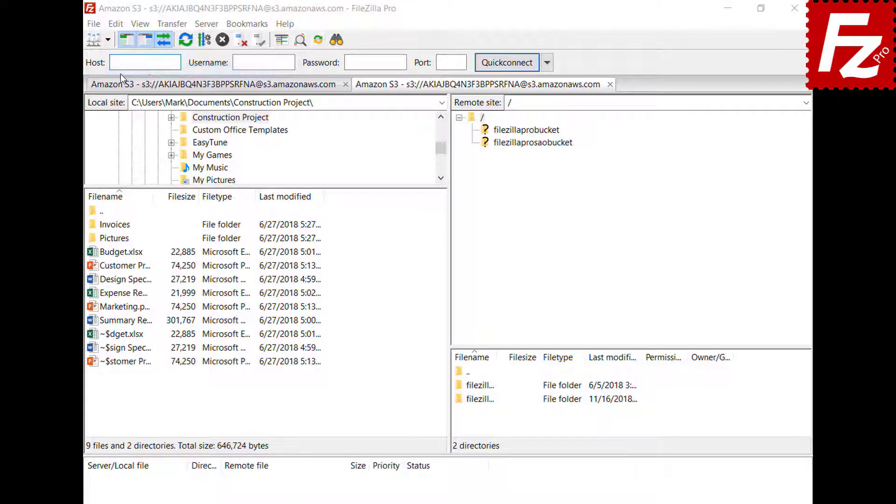
click(235, 345)
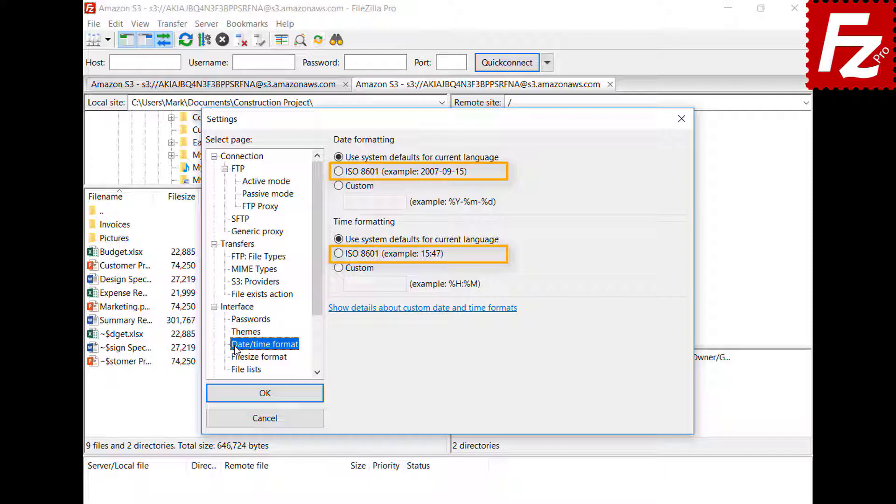
click(338, 186)
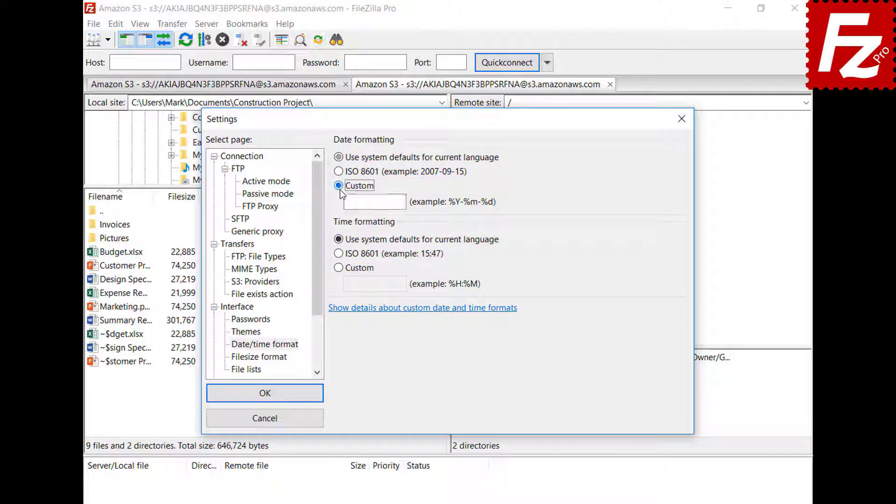
click(374, 202)
text(%B %d %Y)
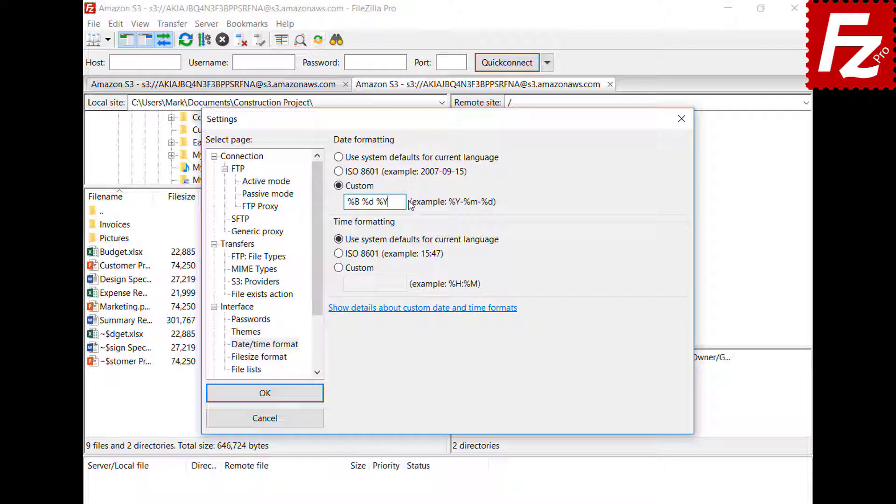
click(338, 267)
click(404, 284)
text(%H:%M:%S)
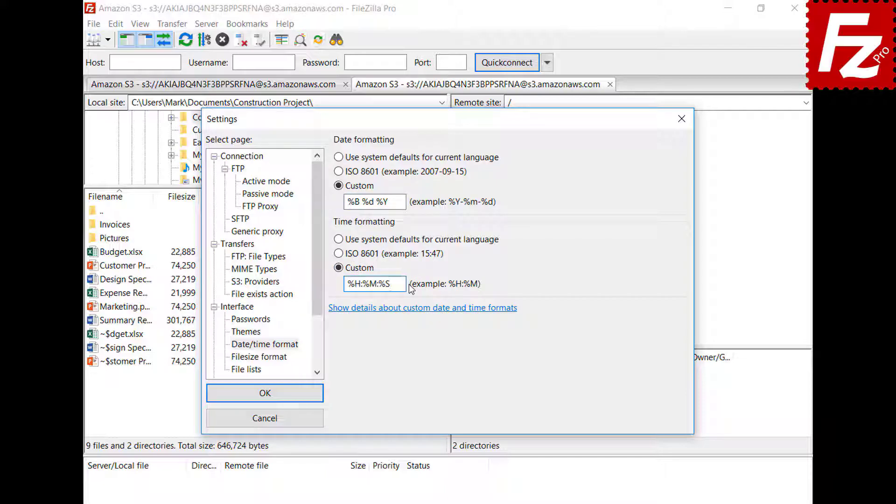
click(265, 393)
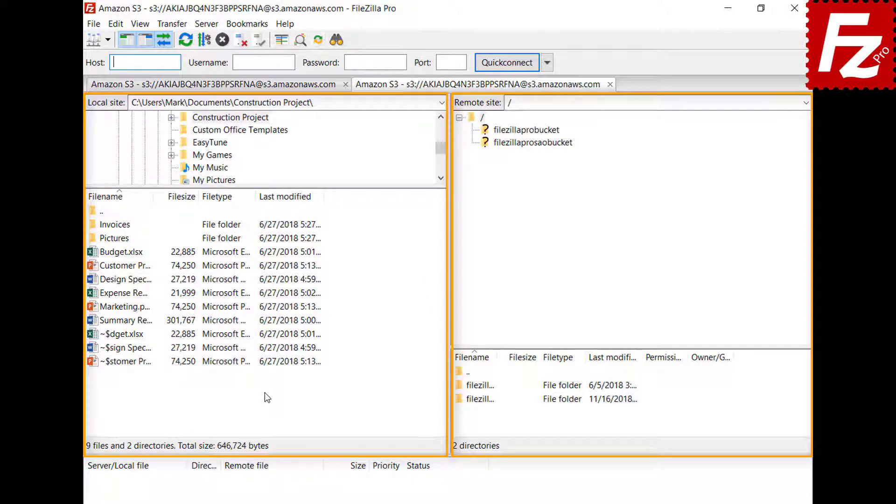
click(116, 24)
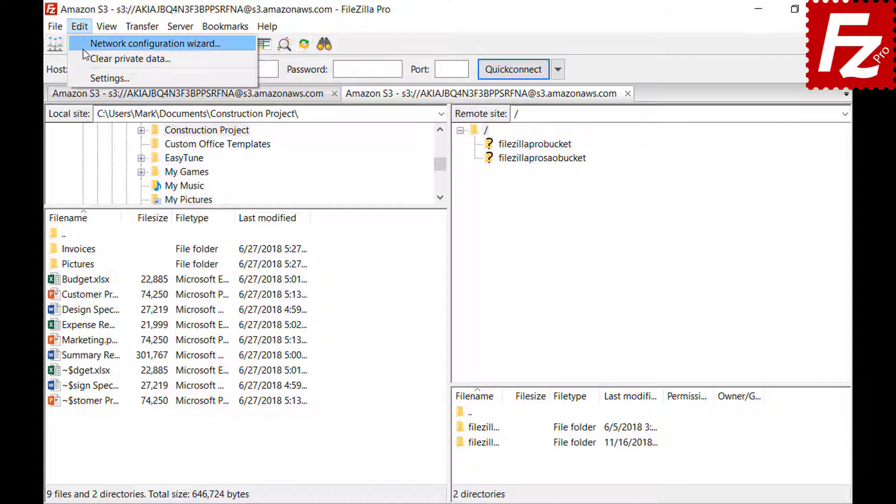
click(86, 78)
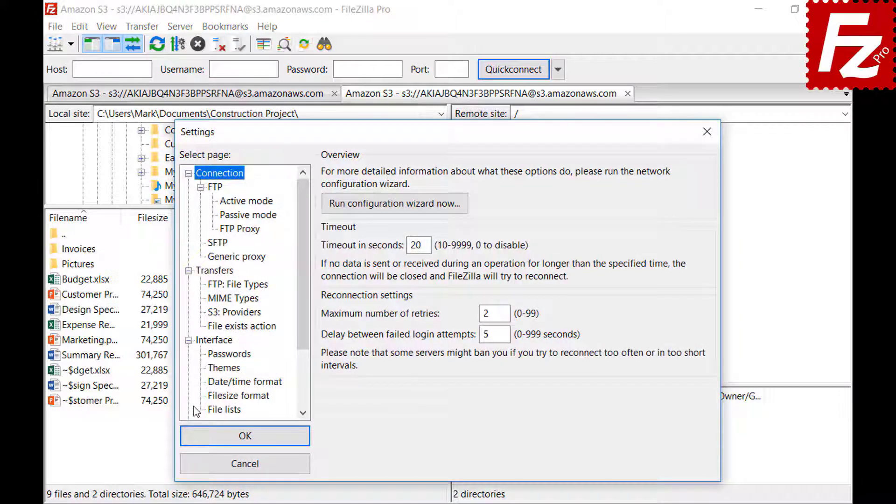
Step: Show file sizes with decimal SI prefixes, thousands separator on, and 2 decimal places
click(212, 398)
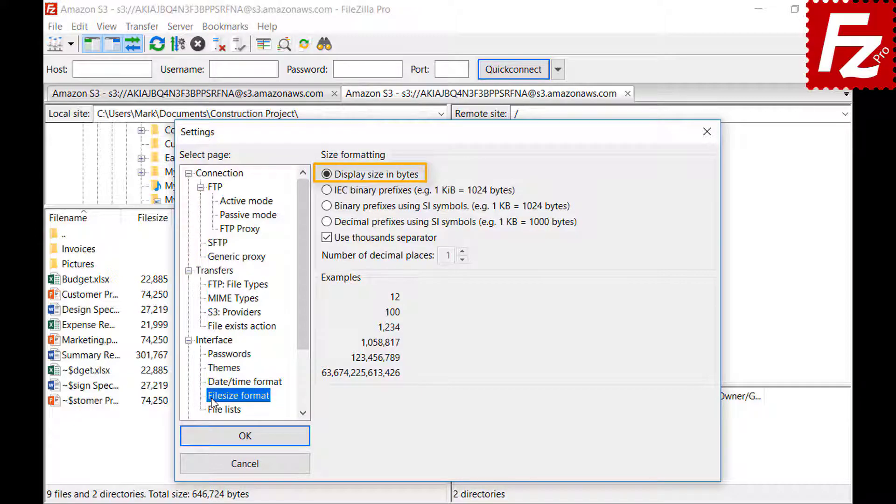
click(327, 238)
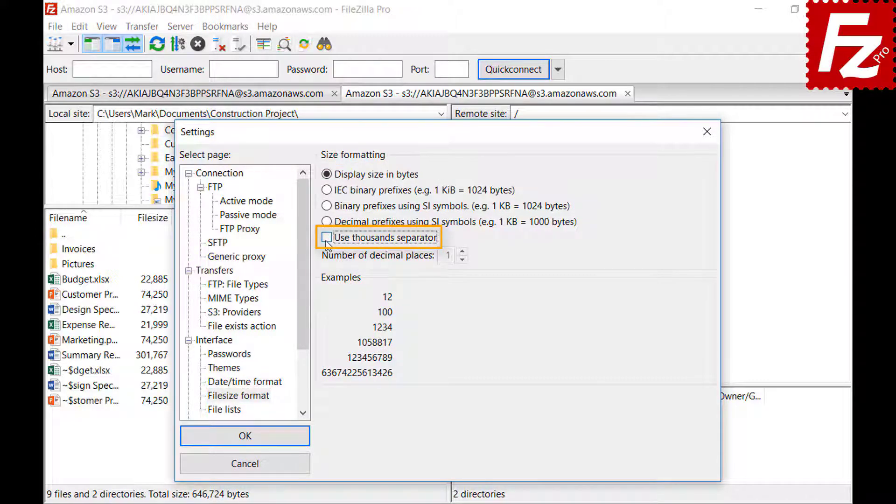
click(327, 242)
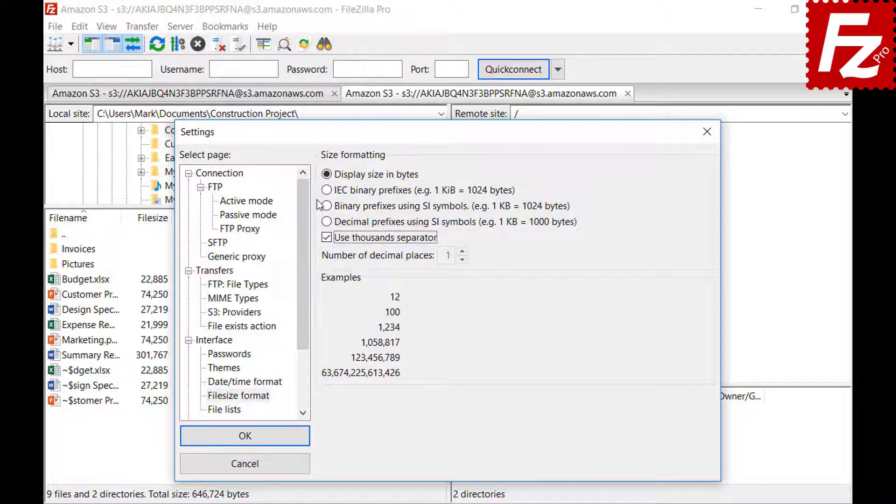
click(327, 190)
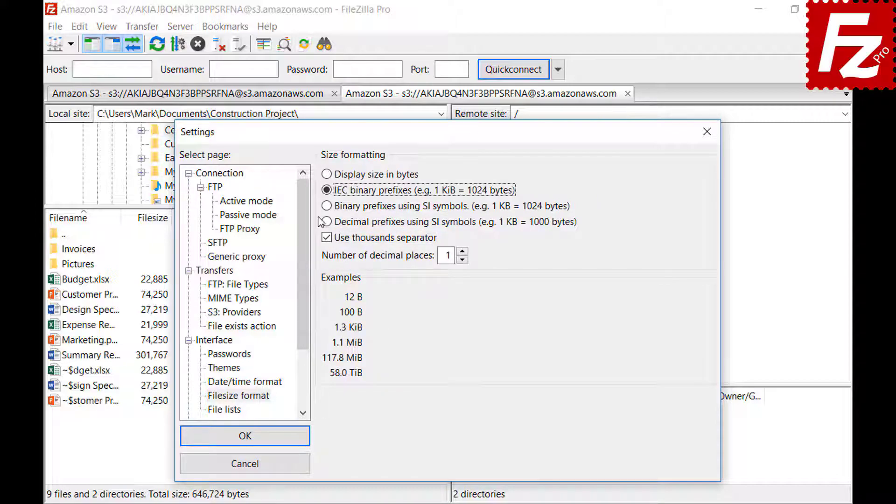
click(327, 207)
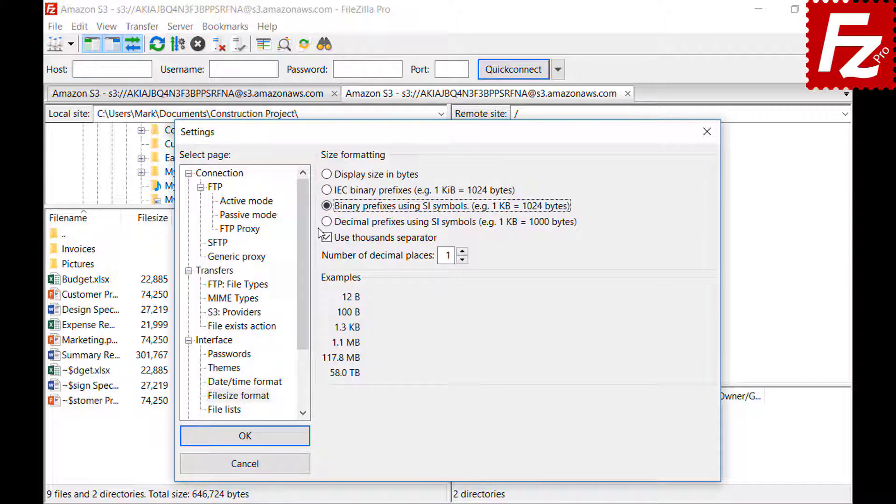
click(330, 223)
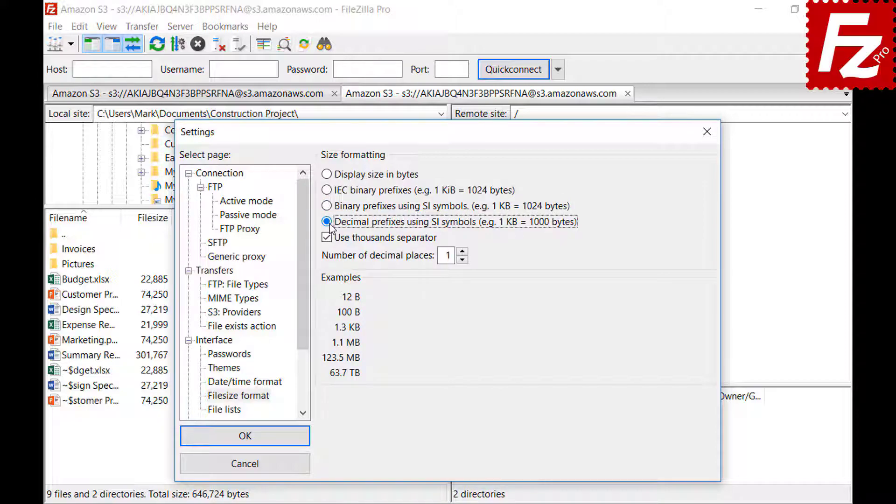
click(462, 252)
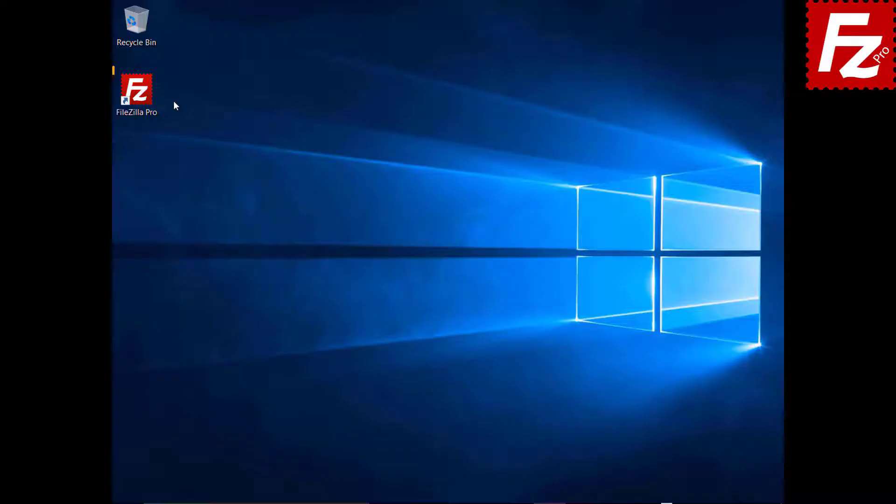
Step: Launch FileZilla Pro and enable Site Manager data synchronization over FTP
double_click(142, 96)
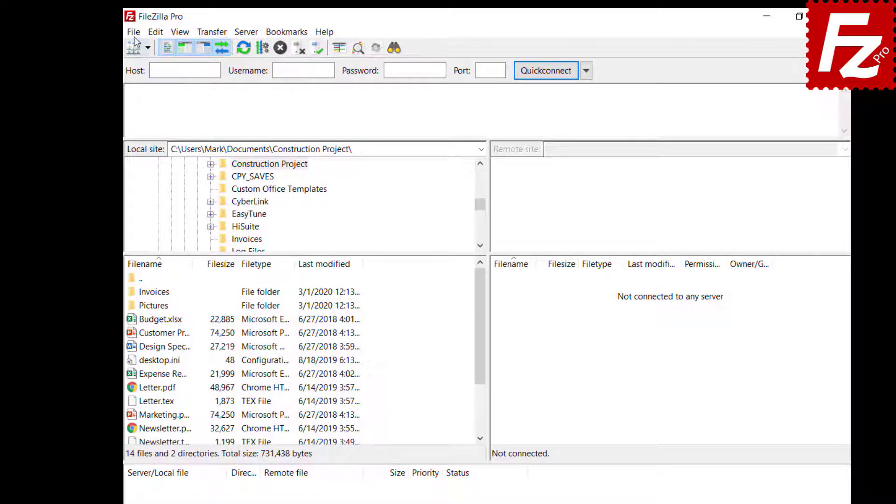
click(134, 33)
click(140, 73)
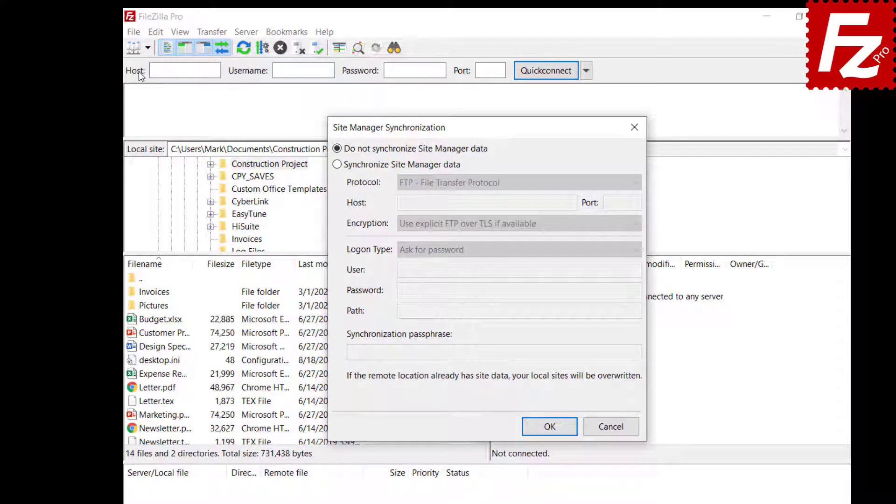
click(337, 164)
click(508, 184)
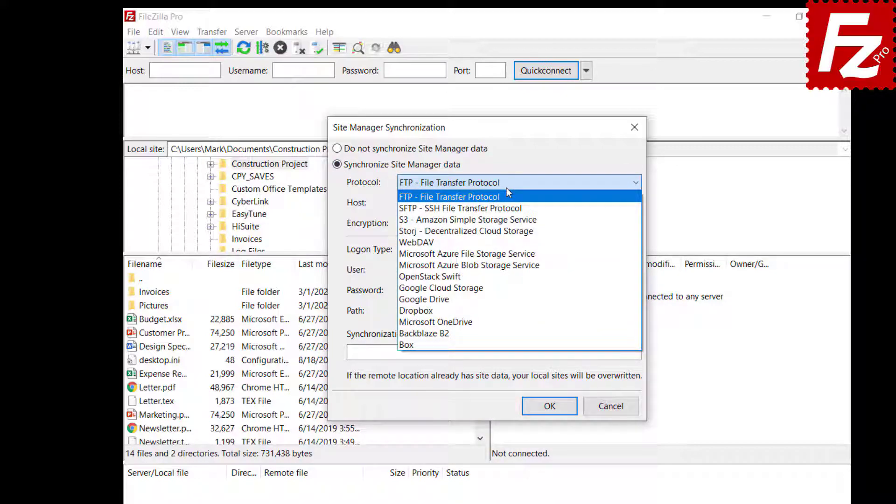
click(507, 191)
Step: Enter host 40.121.111.78, the user name, password, path '/' and passphrase, then save
click(571, 203)
text(40.121.111.78)
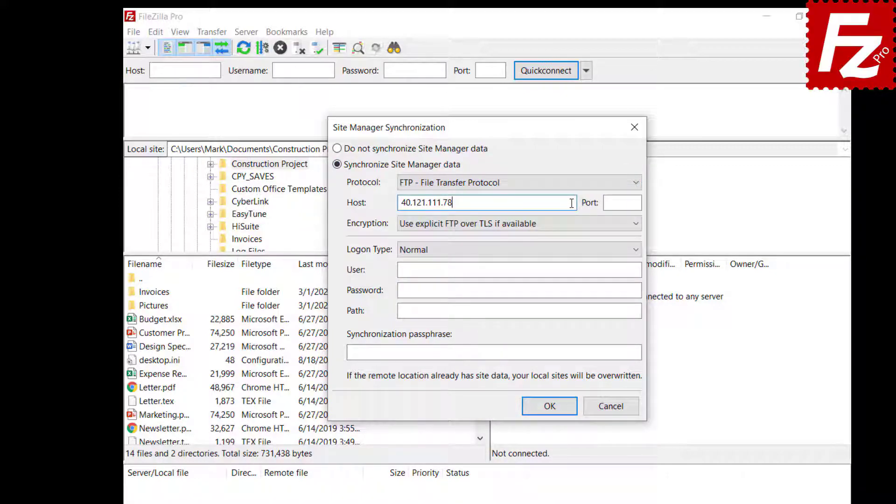
click(607, 269)
key(ctrl+v)
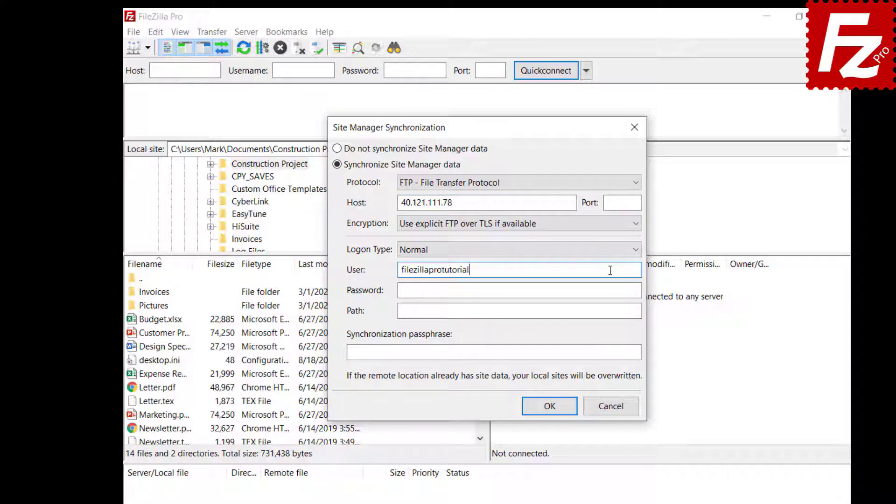
click(619, 289)
key(ctrl+v)
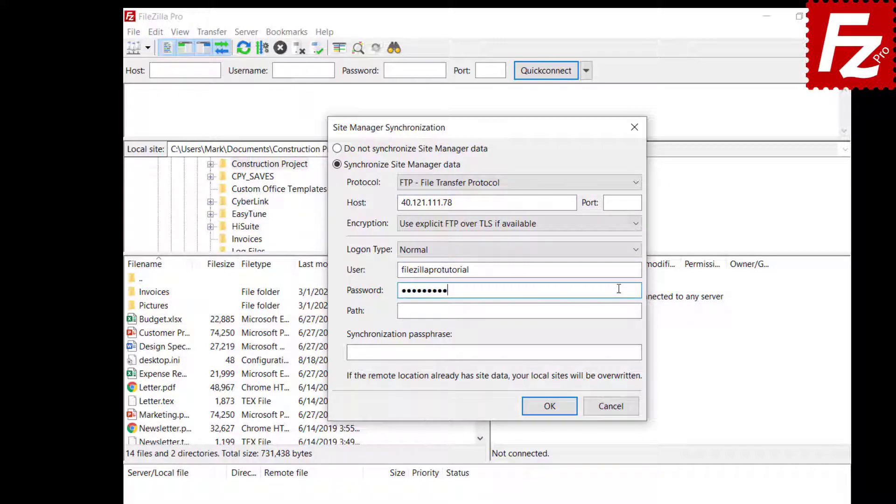
click(620, 311)
text(/)
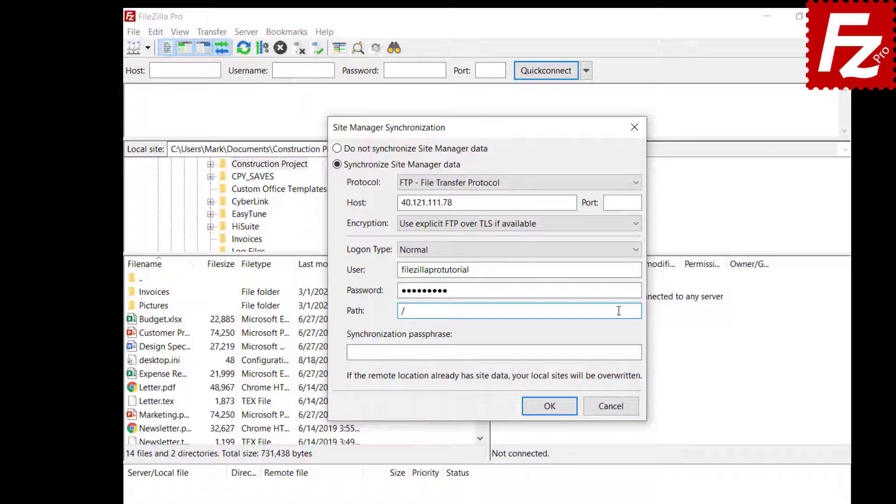
click(631, 353)
key(ctrl+v)
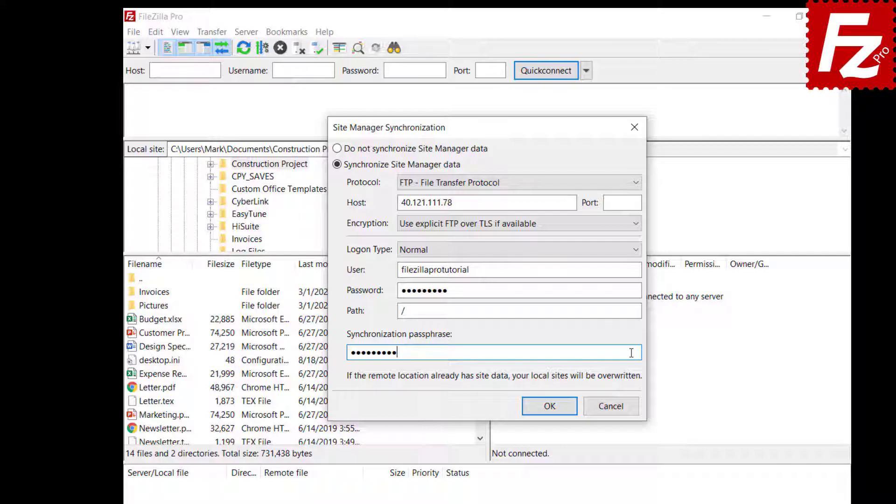
click(550, 407)
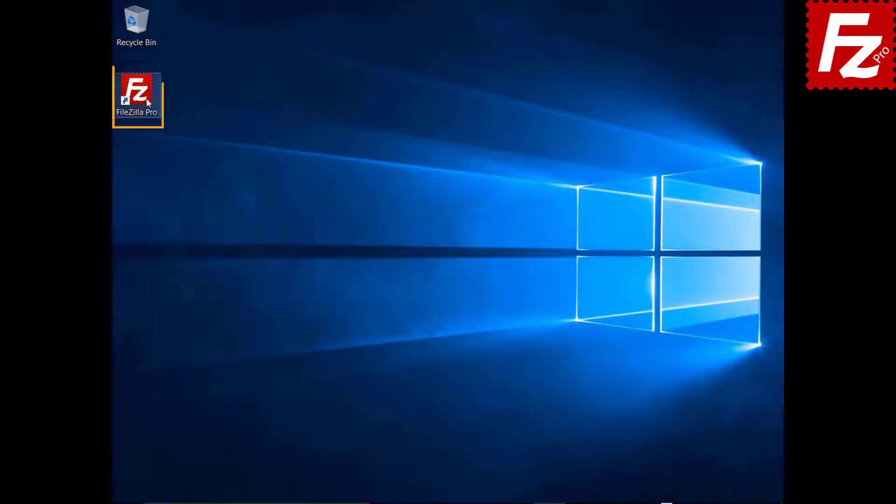
Step: Relaunch FileZilla and re-save Site Manager synchronization with path '/' and a passphrase, confirming success
double_click(142, 96)
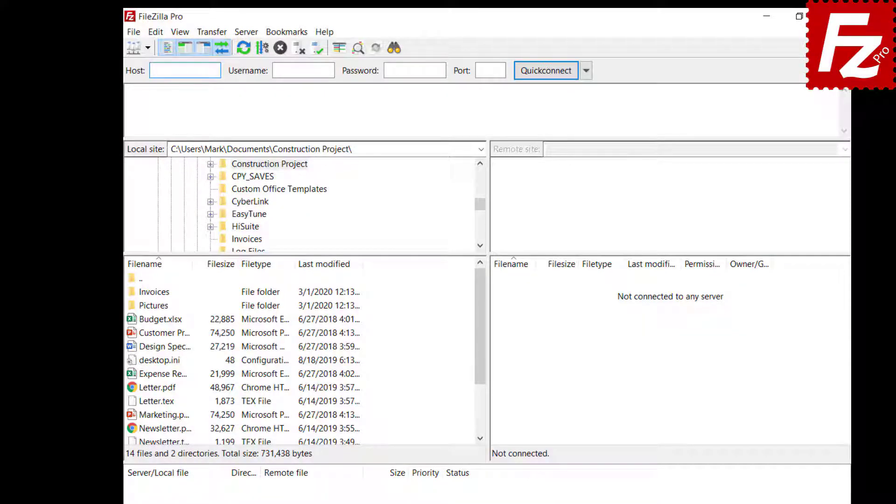
click(133, 32)
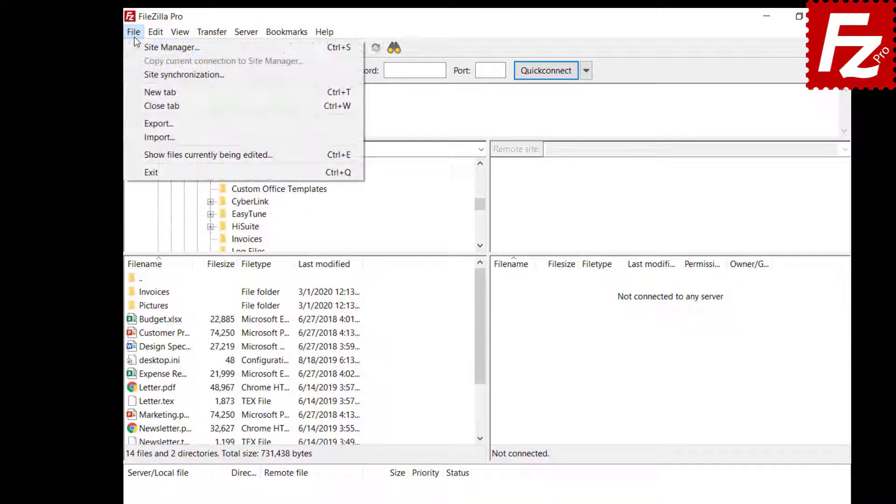
click(139, 75)
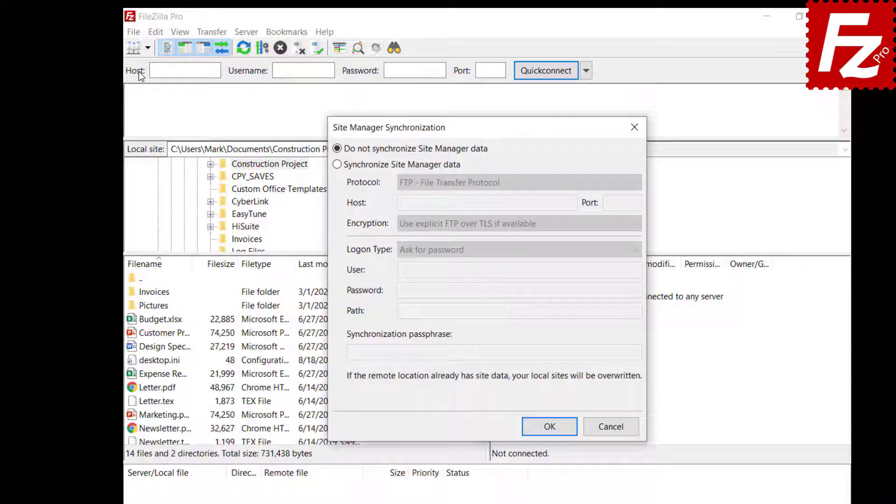
click(337, 164)
click(506, 183)
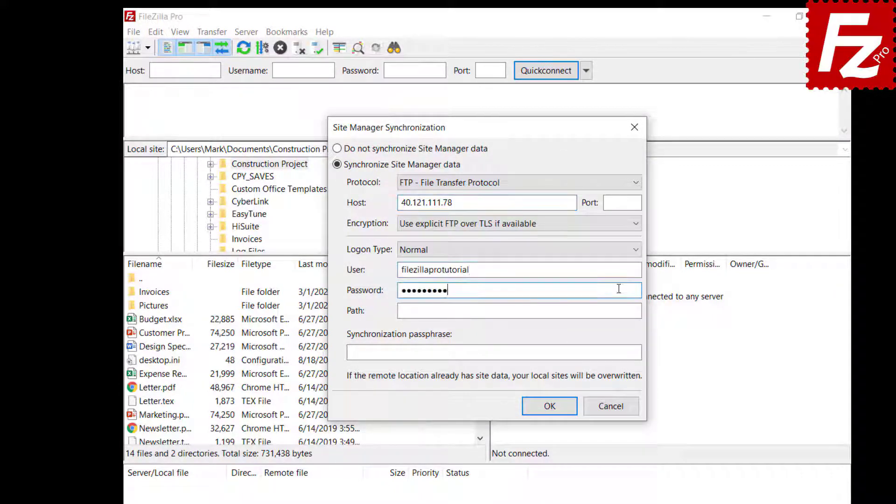
click(619, 311)
text(/)
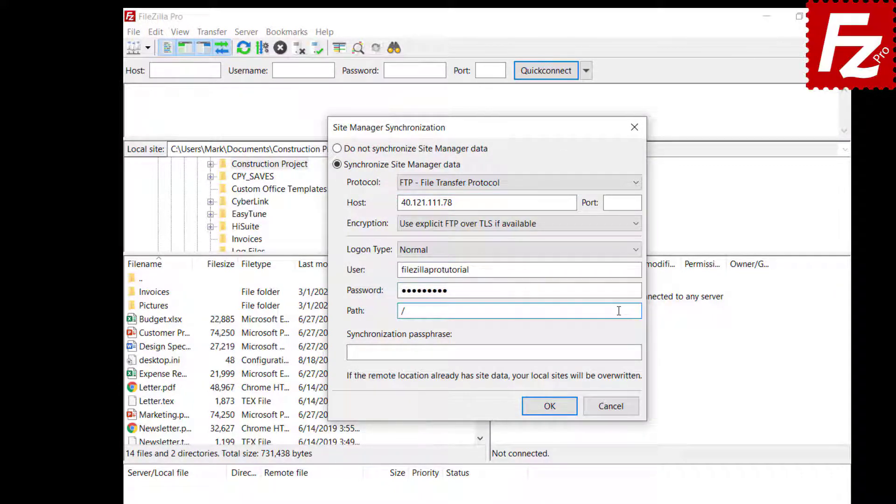
click(632, 353)
text(•••••••••)
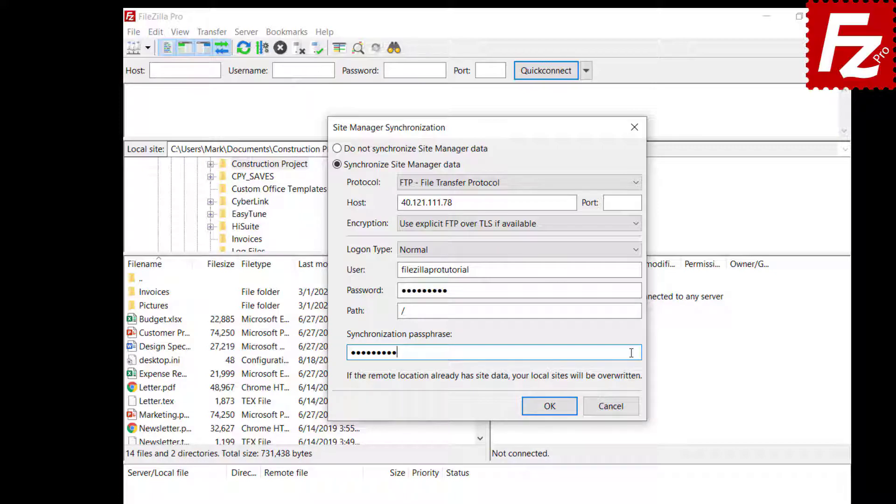
click(550, 406)
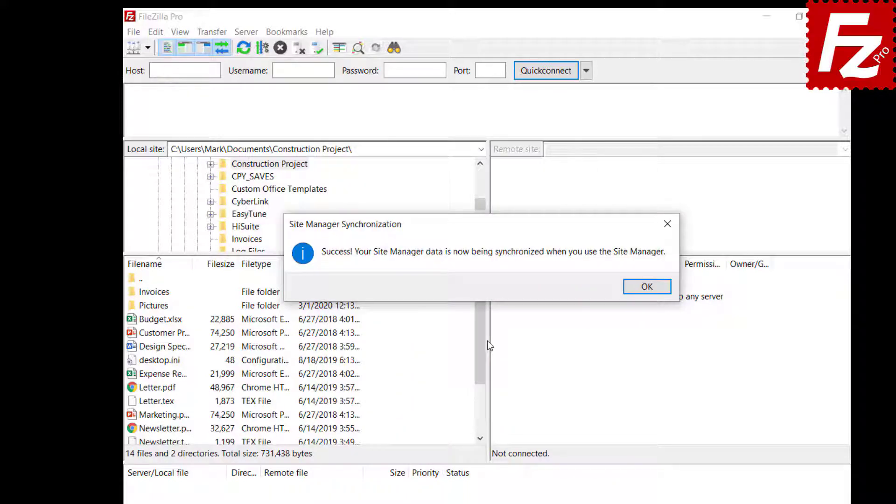
key(Return)
Step: Add a Site Manager site named OneDrive using the Microsoft OneDrive protocol
click(133, 31)
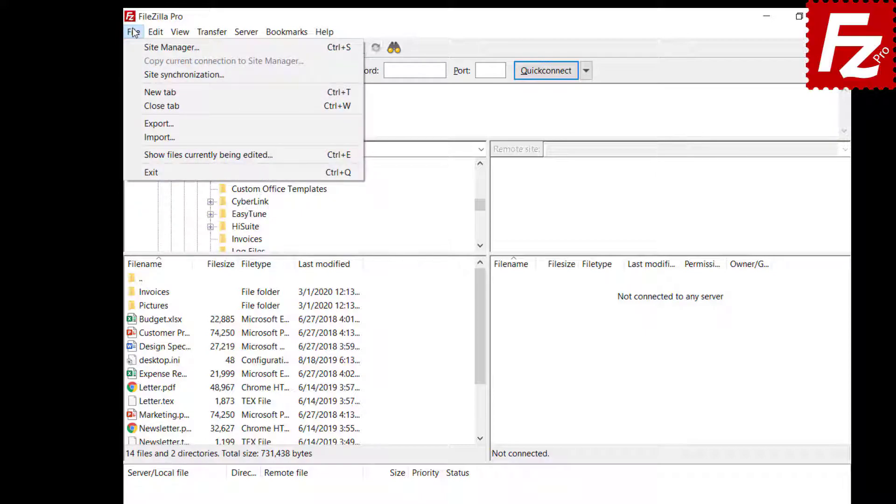
click(139, 46)
click(317, 369)
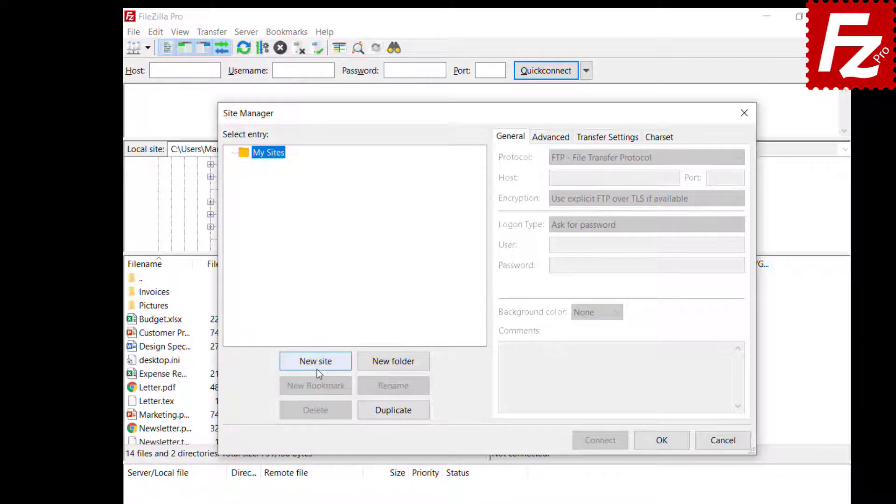
text(OneDrive)
key(Return)
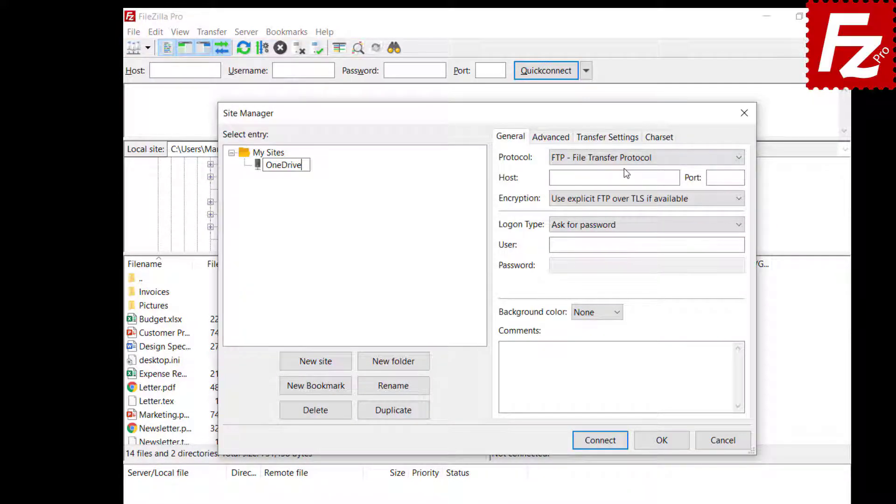
click(624, 163)
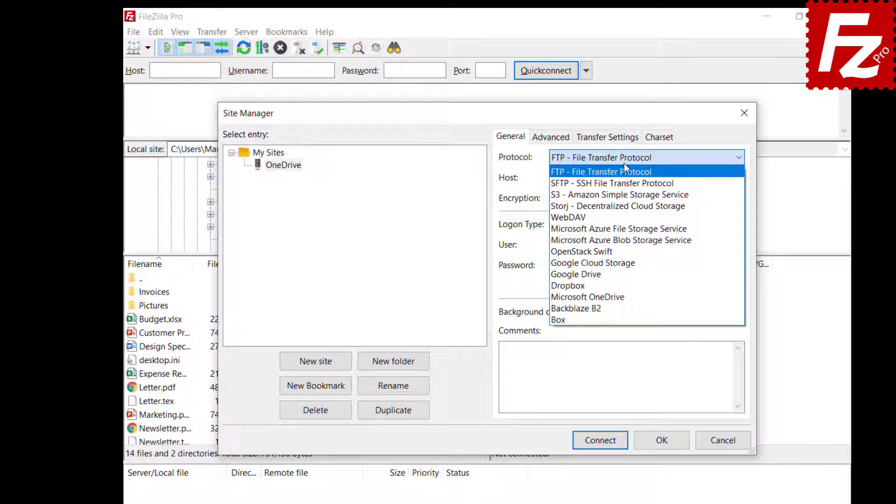
click(615, 297)
click(664, 445)
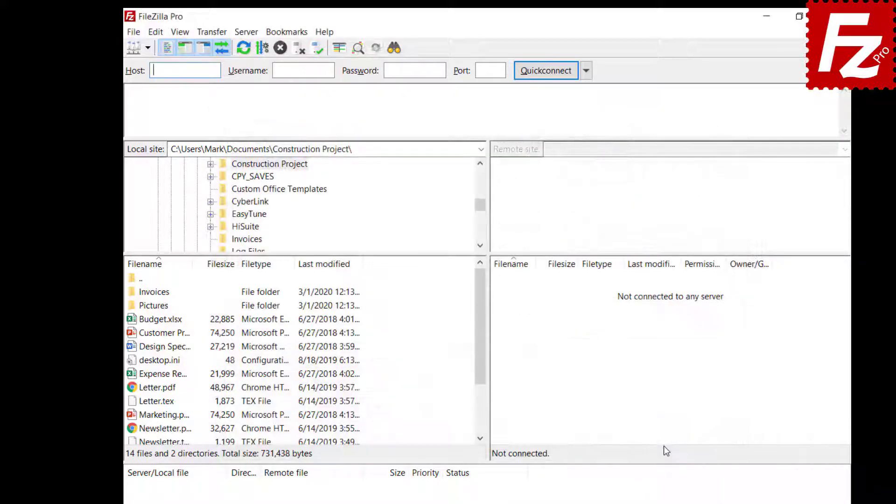
click(134, 32)
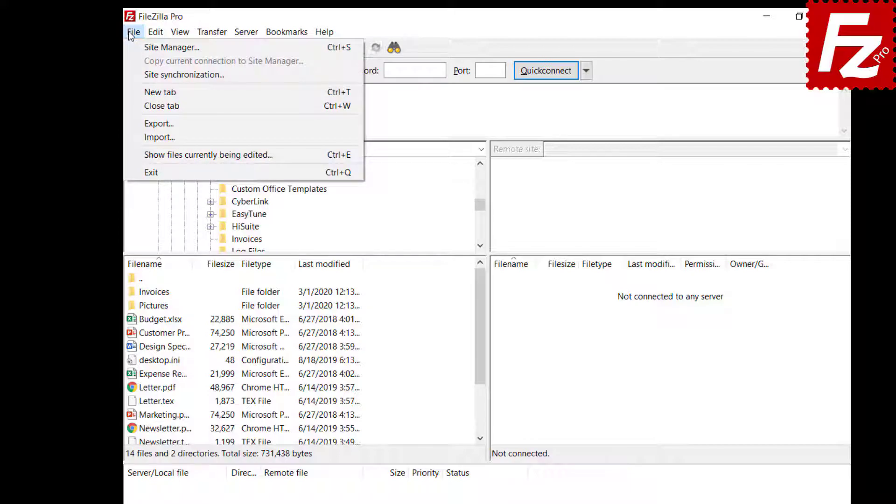
click(134, 47)
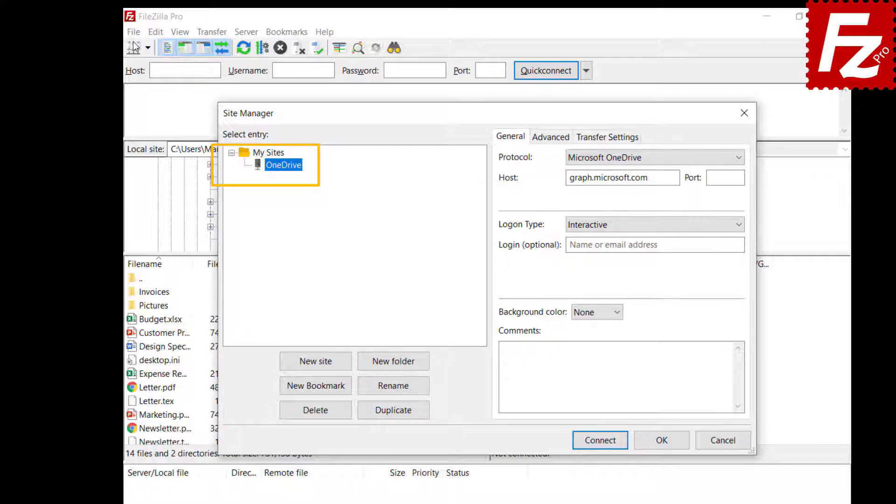
key(Escape)
Step: Set Site Manager data to Do not synchronize
click(133, 31)
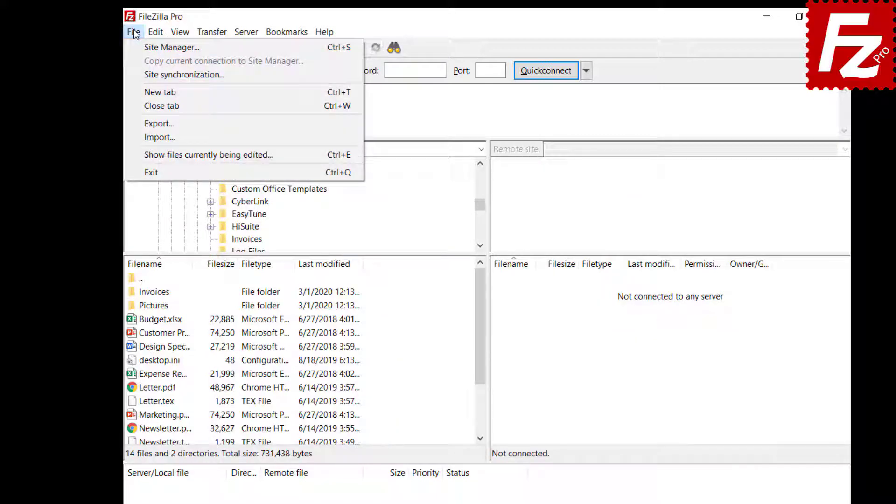
click(144, 75)
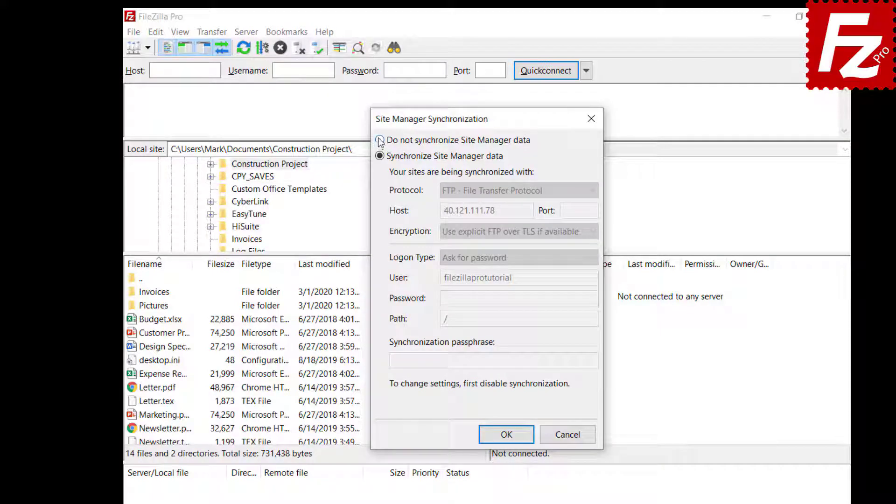
click(380, 140)
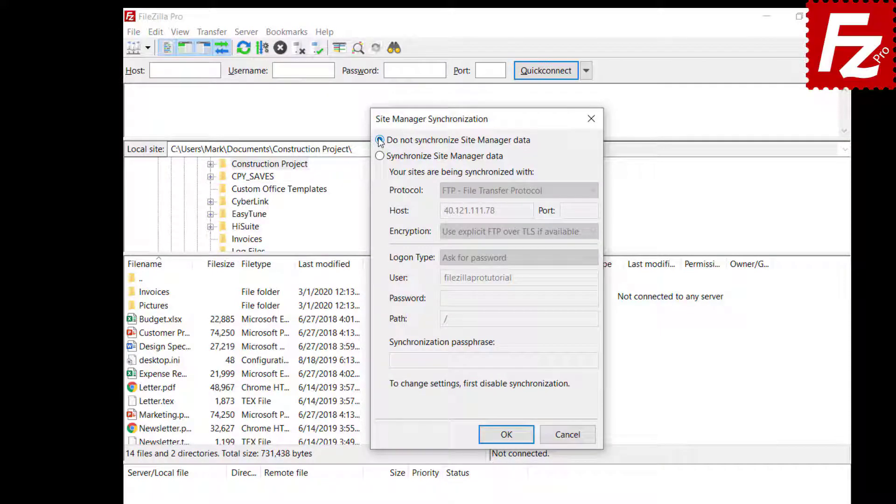
click(509, 439)
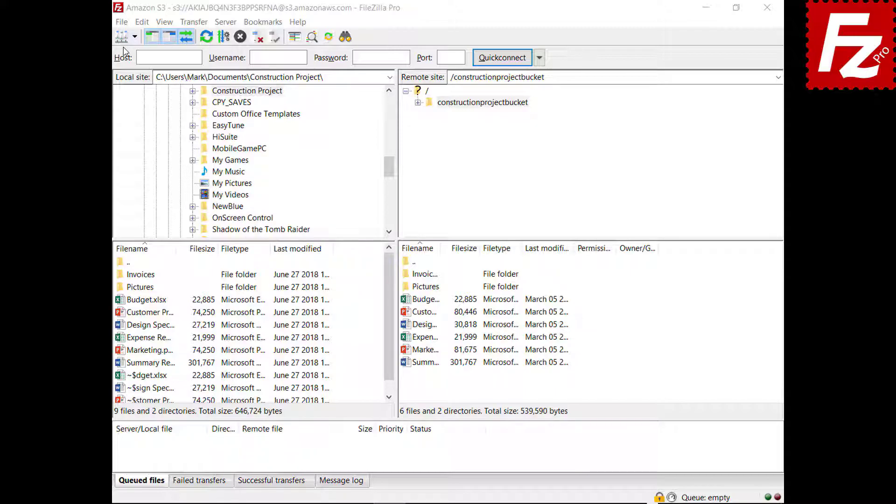
Step: Open the File menu while constructionprojectbucket is listed on Amazon S3
click(121, 22)
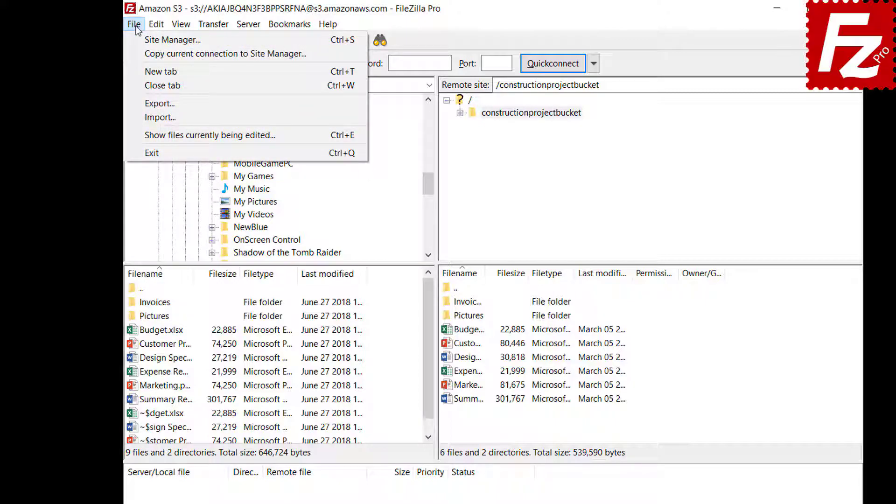
Step: Export Site Manager entries, settings, transfer queue and filters to FileZilla.xml in Documents
click(141, 103)
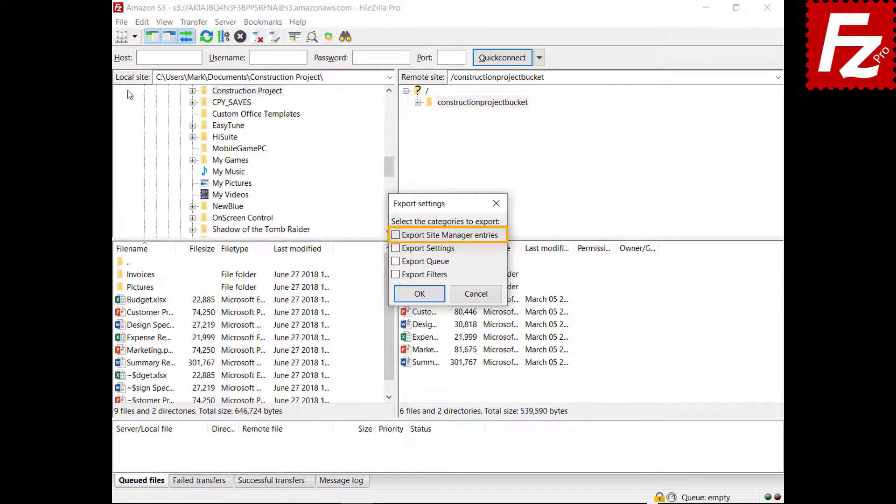
click(396, 236)
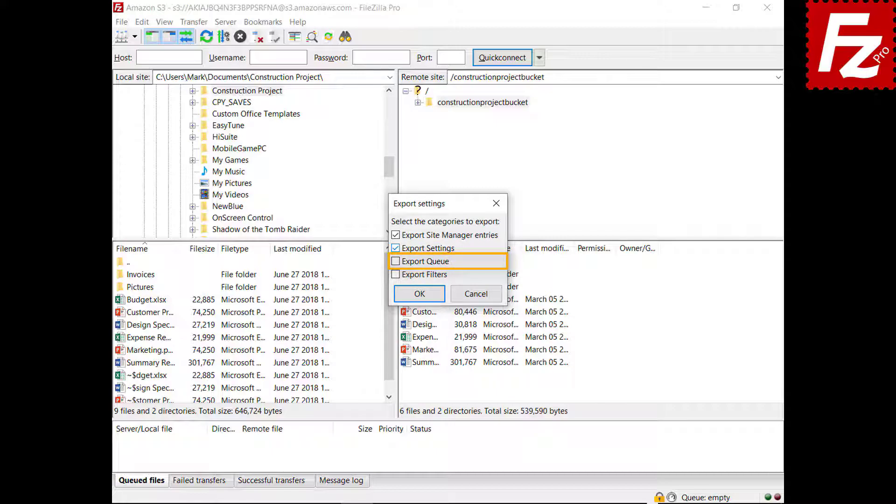
click(396, 262)
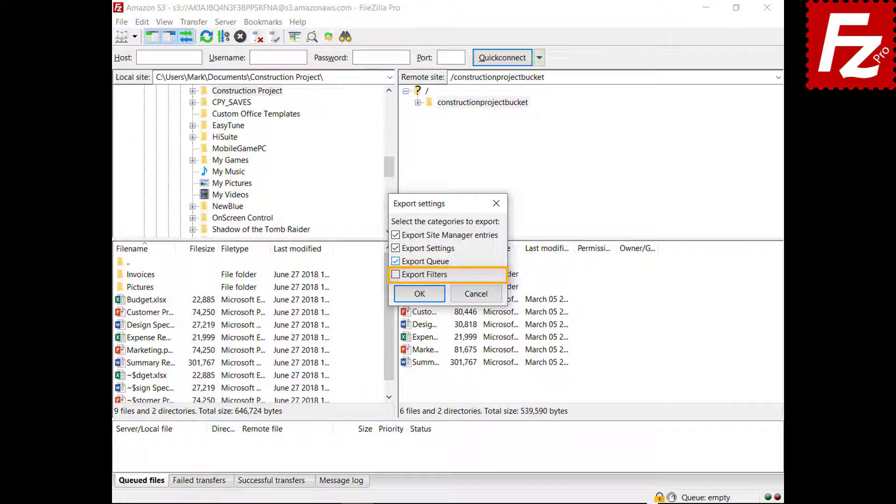
click(395, 275)
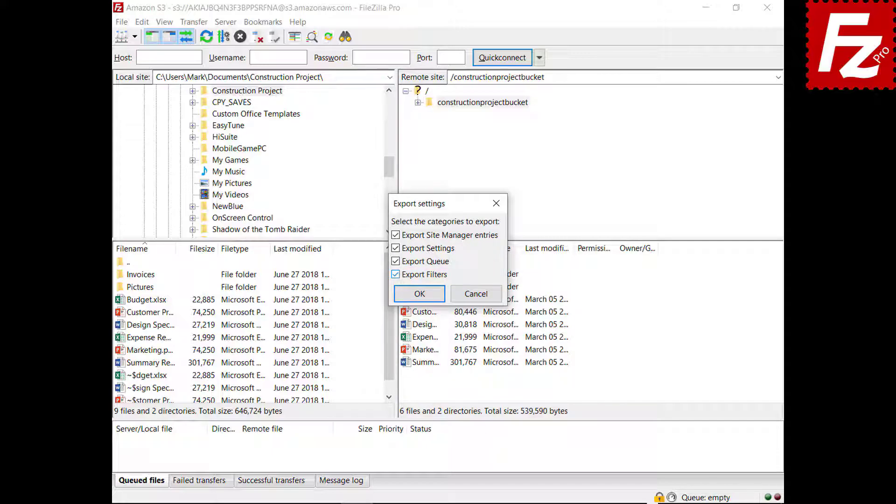
click(420, 293)
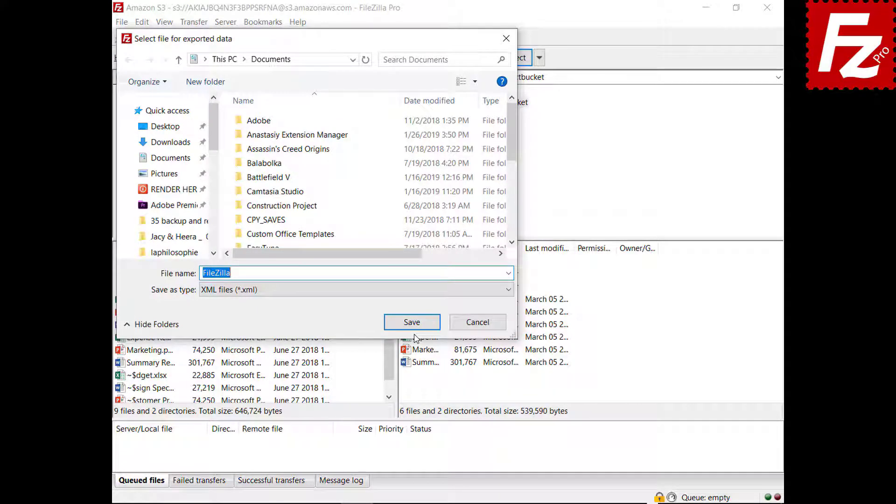
click(412, 326)
Step: Open the Import settings file picker from the File menu
click(122, 22)
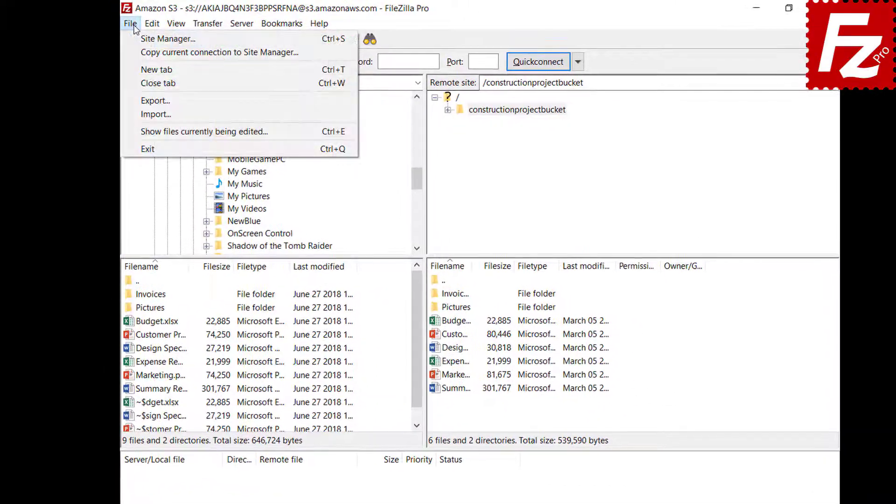
click(156, 114)
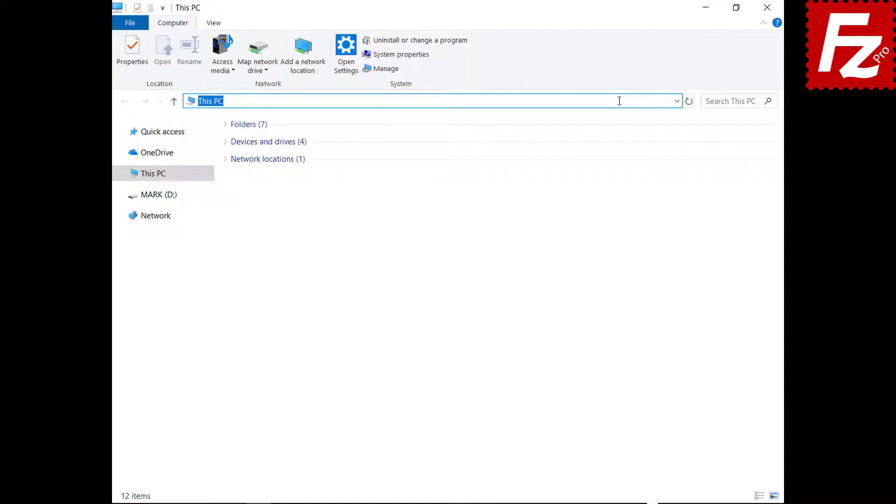
Step: Go to %APPDATA%\FileZilla, select all seven configuration files, and relaunch FileZilla Pro
text(%APPDATA%\FileZilla)
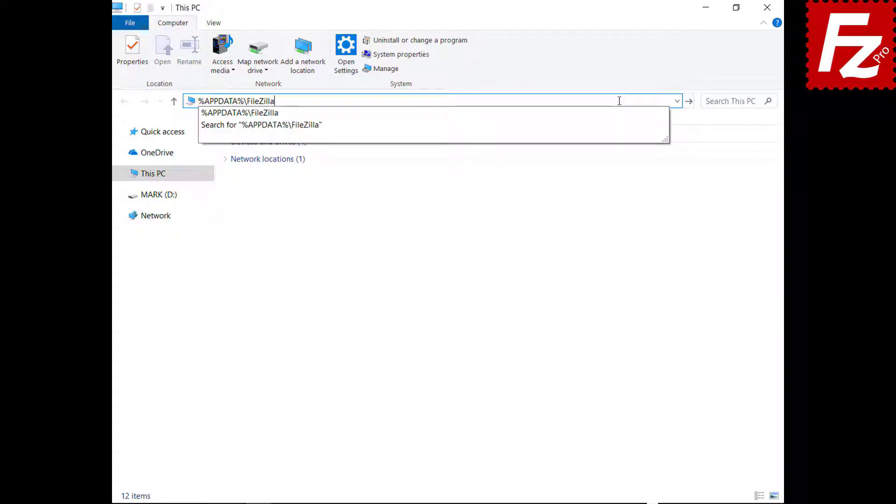
key(Return)
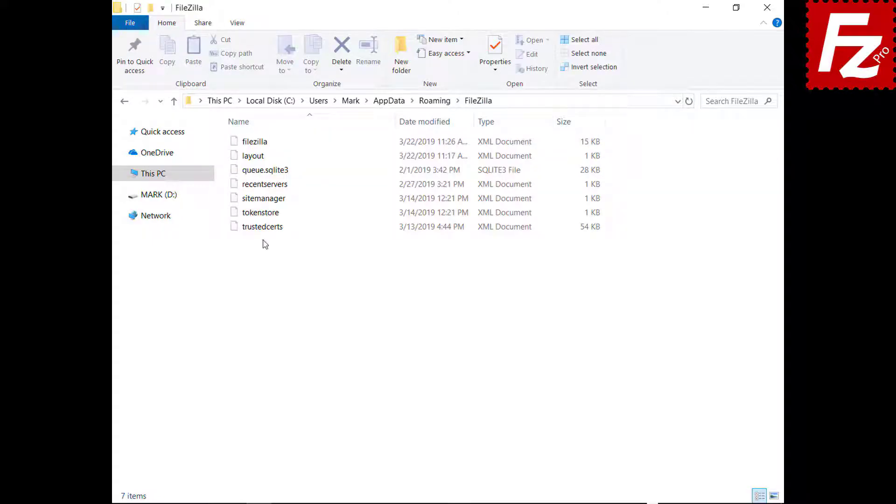
drag(262, 242, 262, 132)
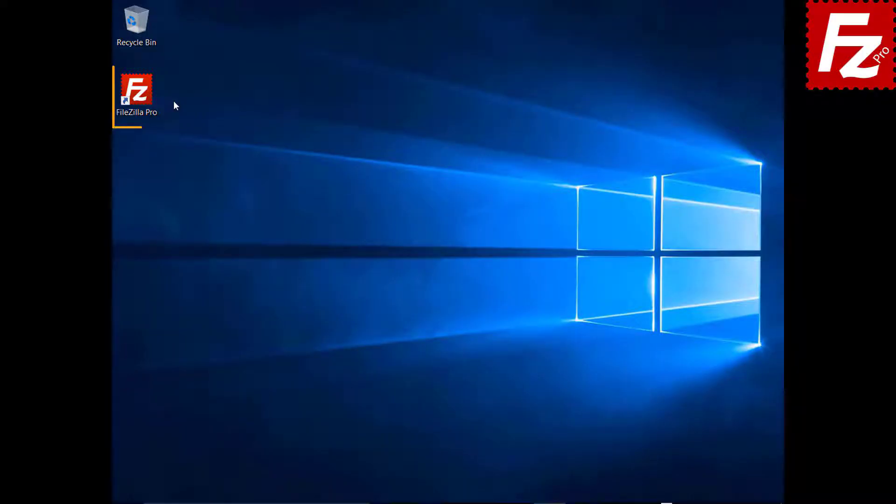
double_click(142, 97)
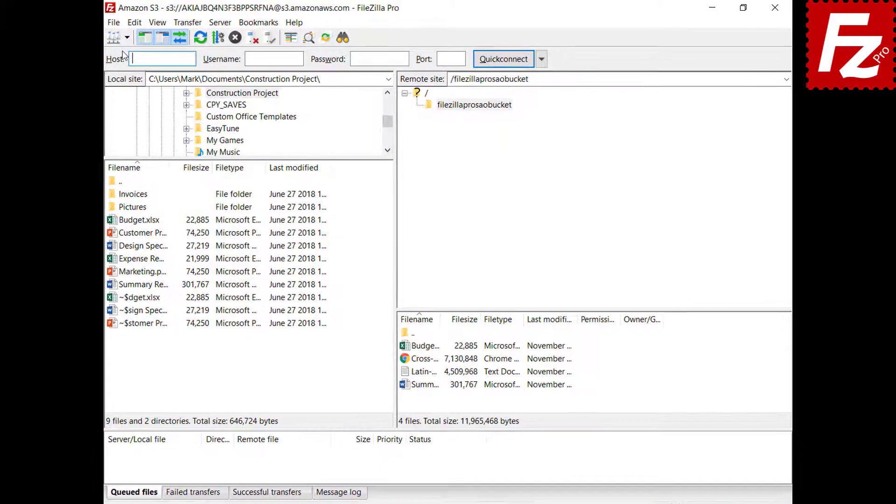
Step: Connect to the Amazon S3 site in a new tab, show the message log, and open filezillaprosaobucket
click(134, 36)
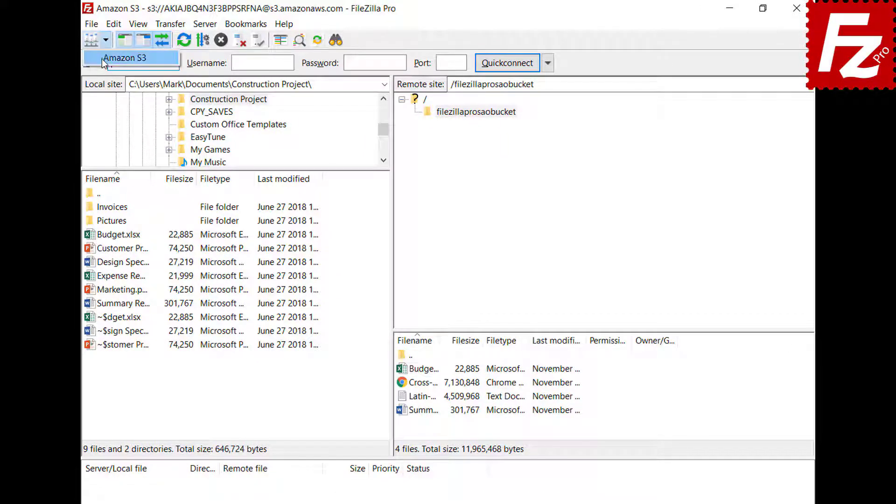
click(102, 59)
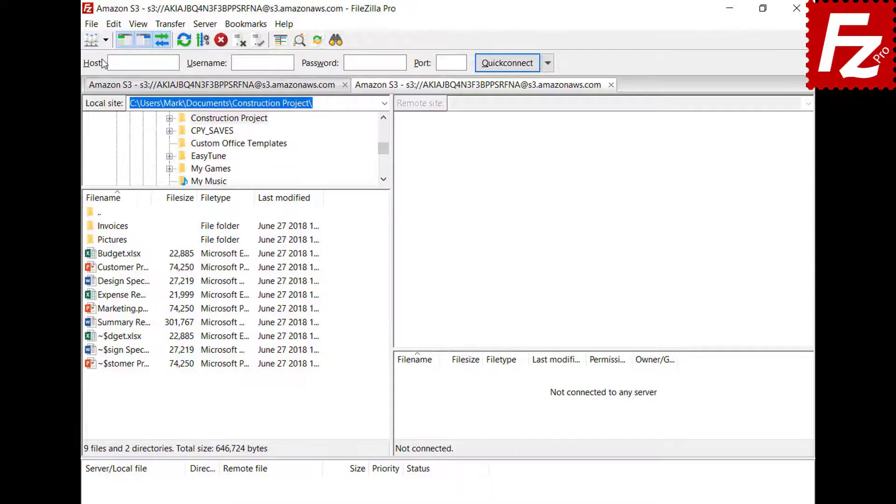
click(342, 481)
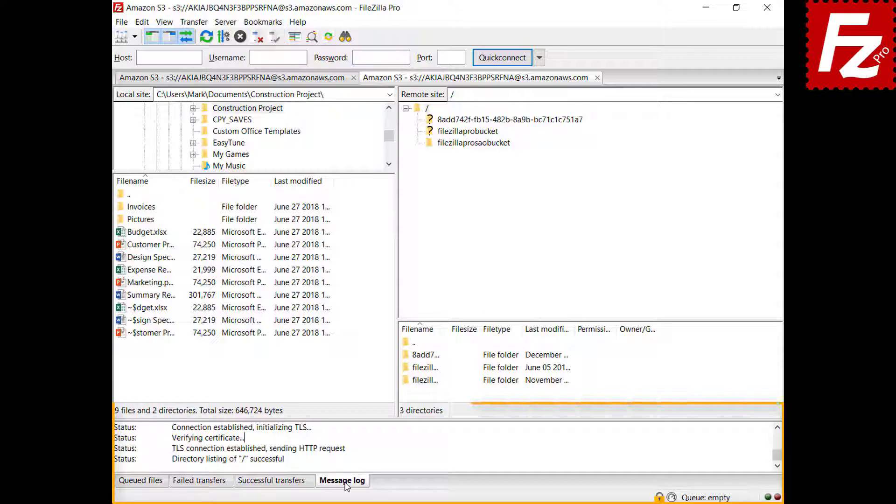
right_click(385, 444)
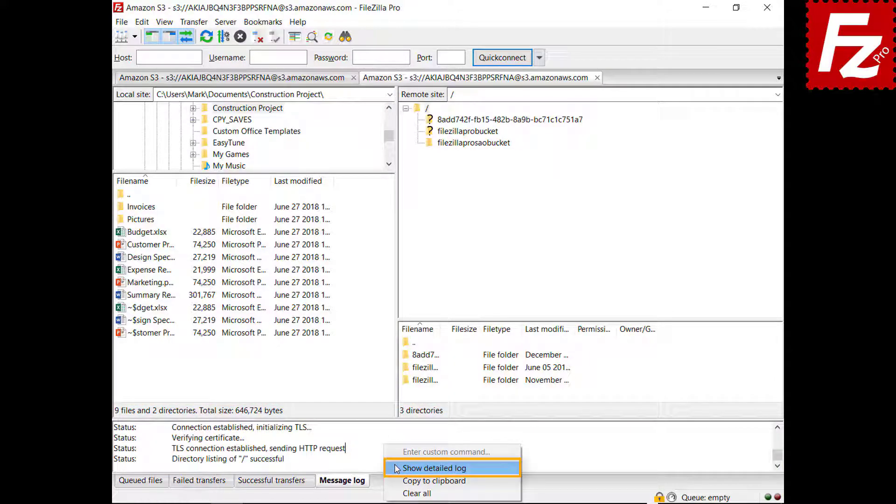
click(397, 468)
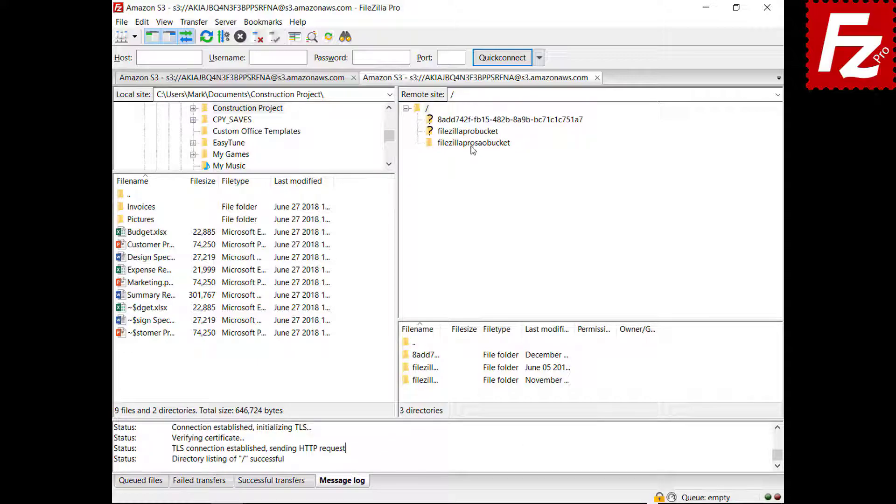
click(472, 144)
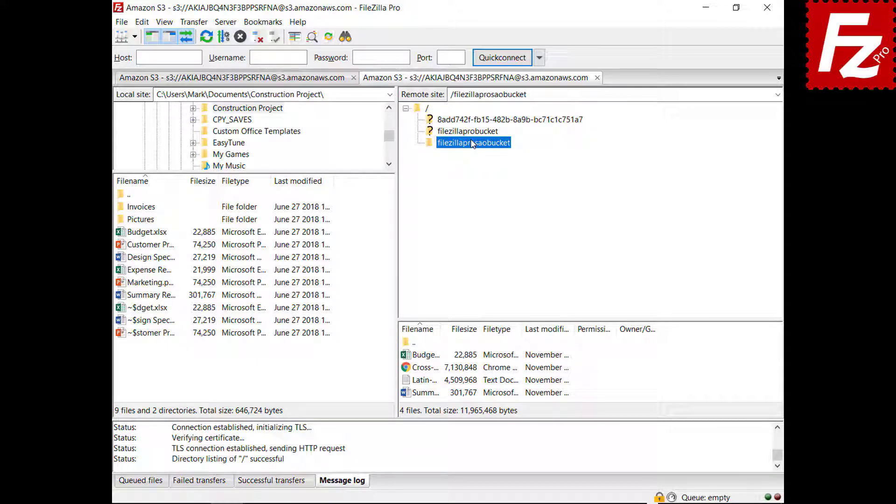
Step: Copy the message log contents to the clipboard
right_click(434, 449)
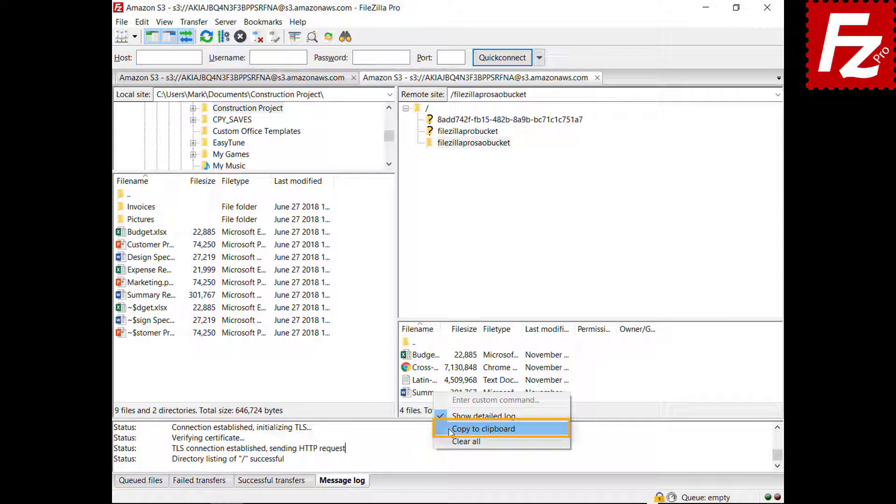
click(484, 429)
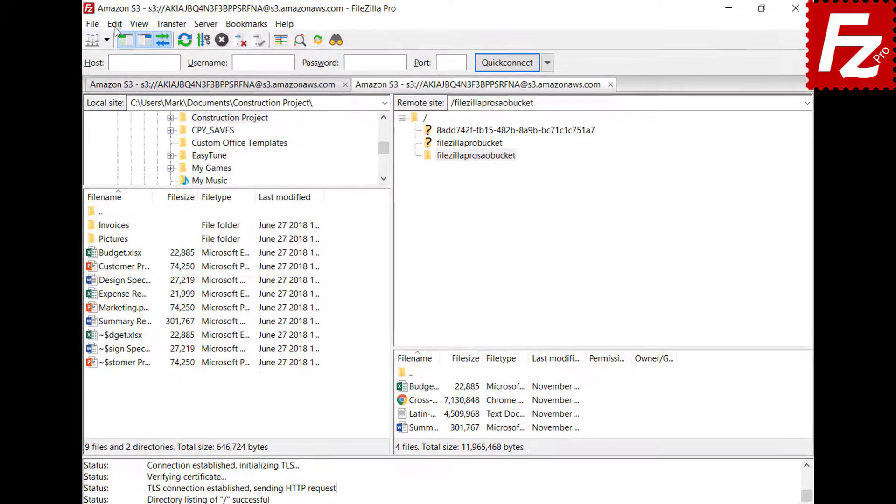
click(142, 23)
Step: Enable log timestamps and logging to filezilla.log in Documents, then relaunch FileZilla Pro
click(120, 70)
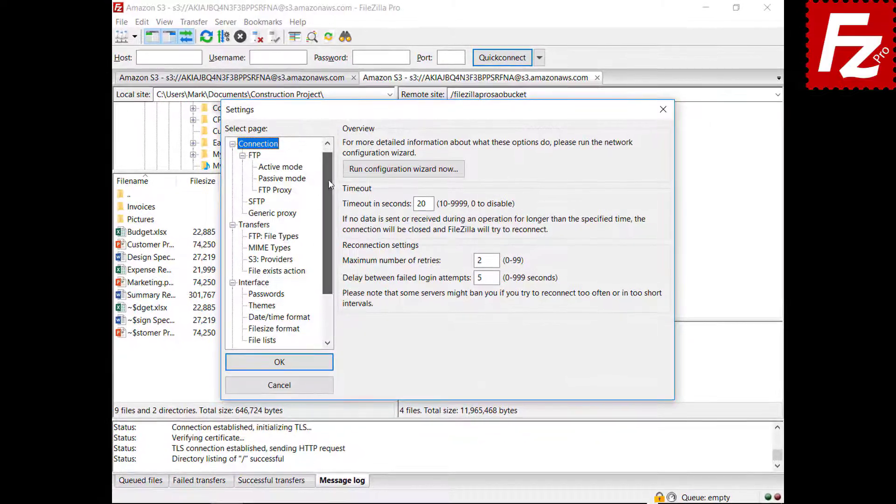
drag(329, 183, 325, 228)
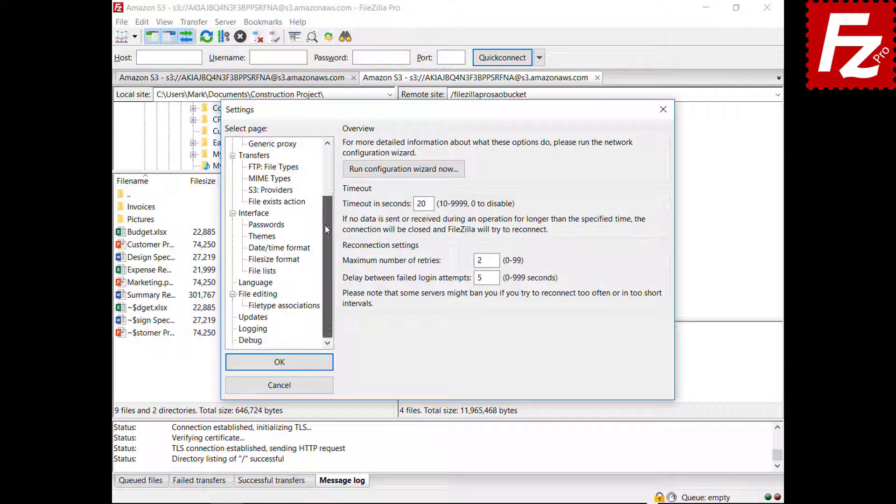
click(253, 329)
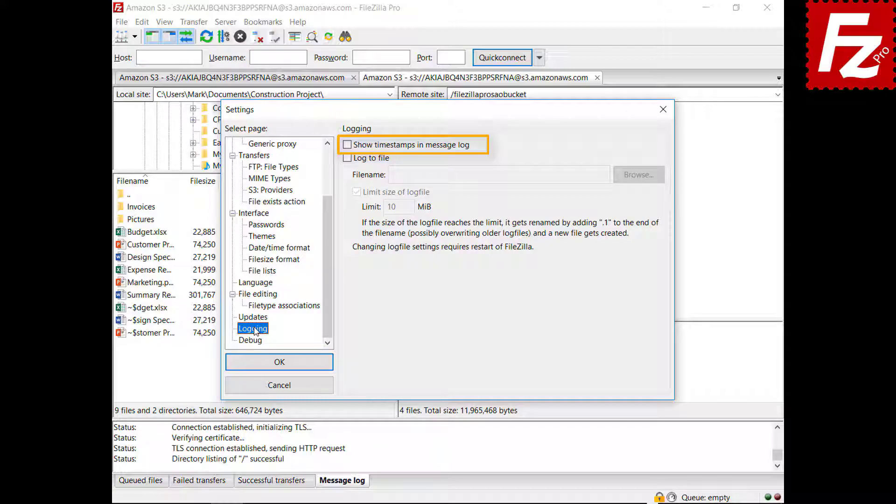
click(347, 145)
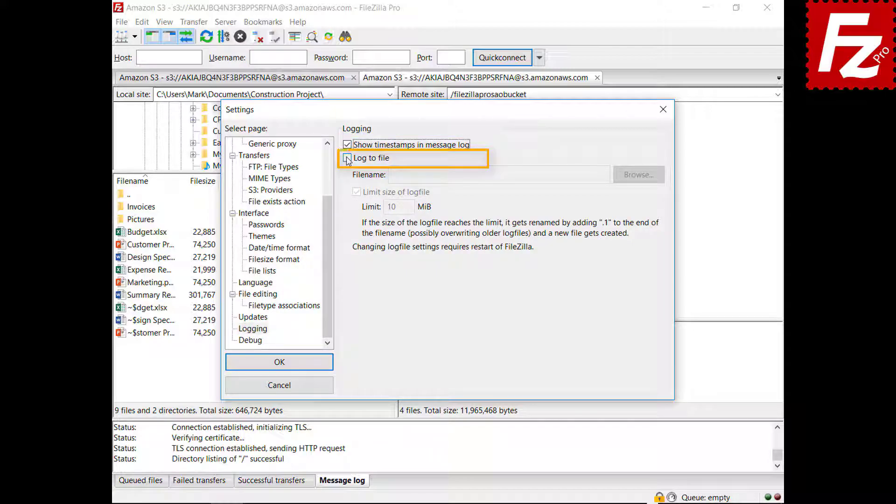
click(348, 159)
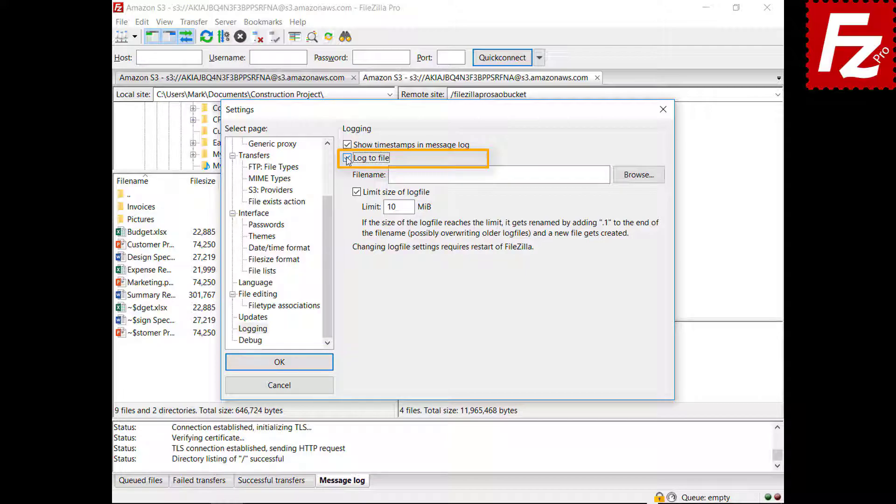
click(638, 177)
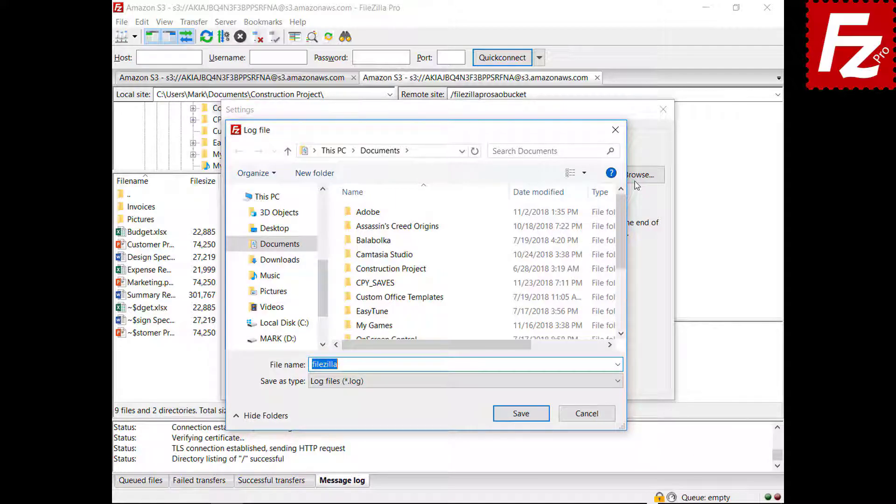
click(522, 417)
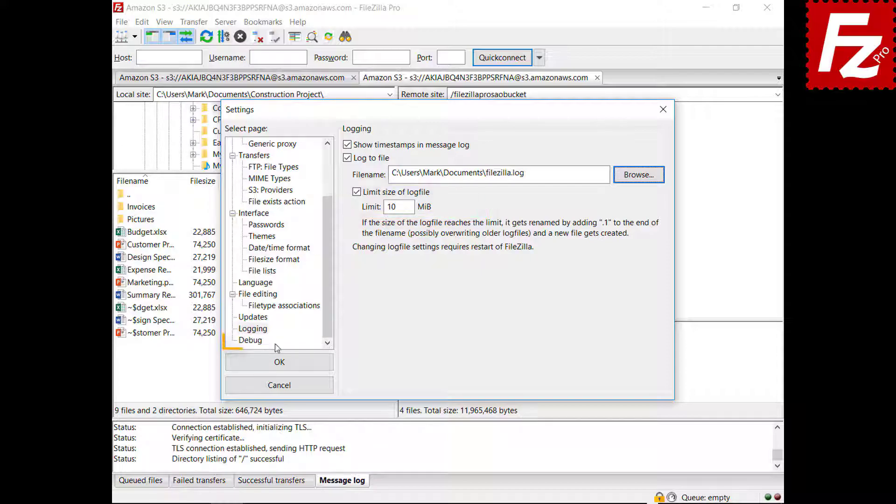
click(259, 341)
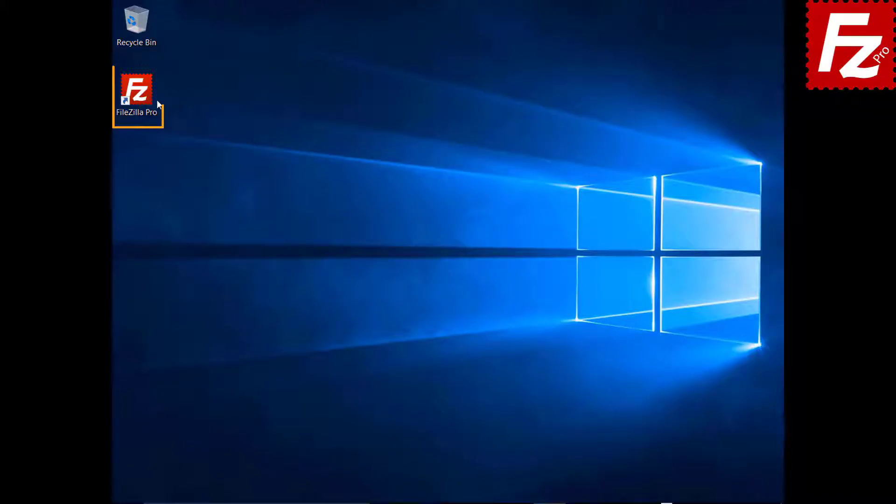
double_click(142, 97)
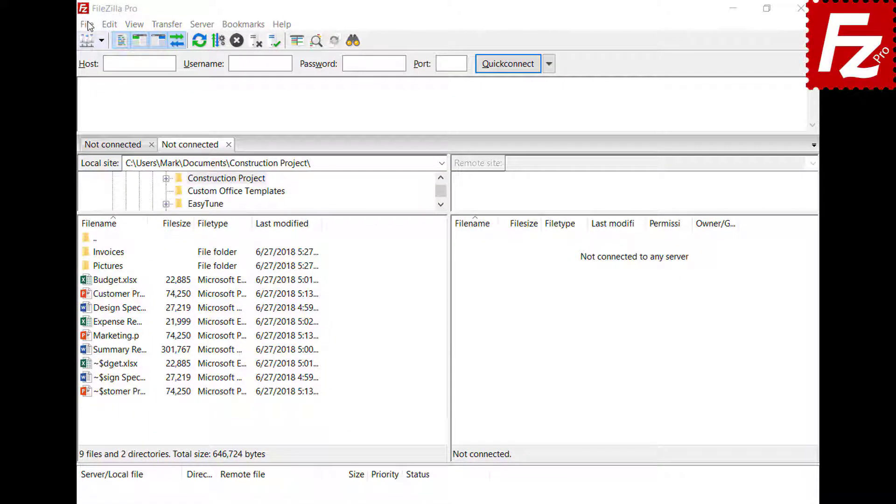
Step: Create a Site Manager entry 'Amazon EC2' using SFTP with the pasted EC2 host name
click(87, 25)
click(93, 37)
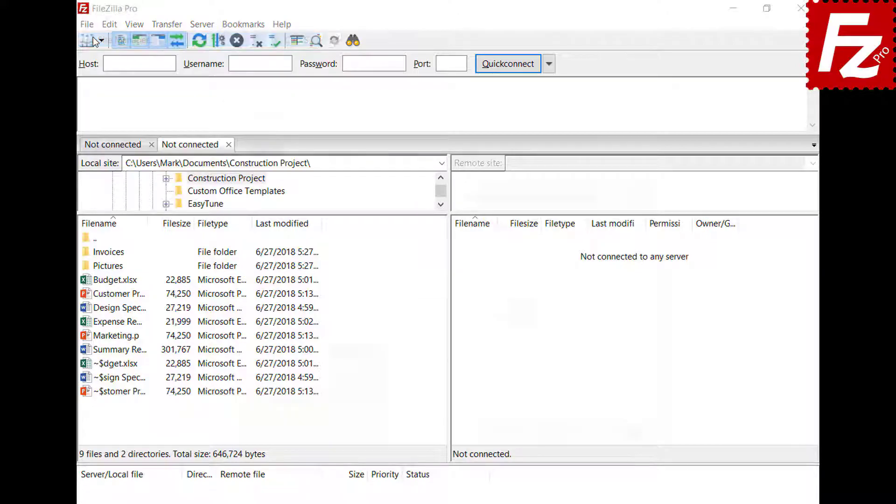
click(275, 358)
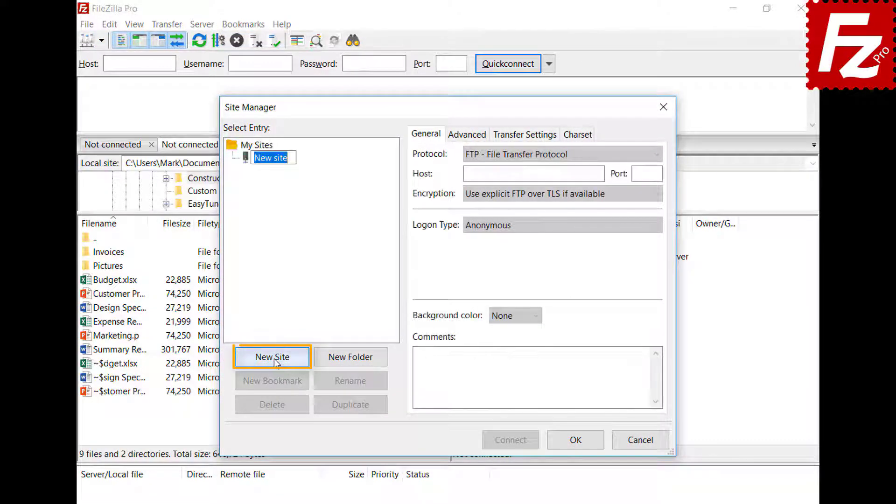
text(Amazon EC2)
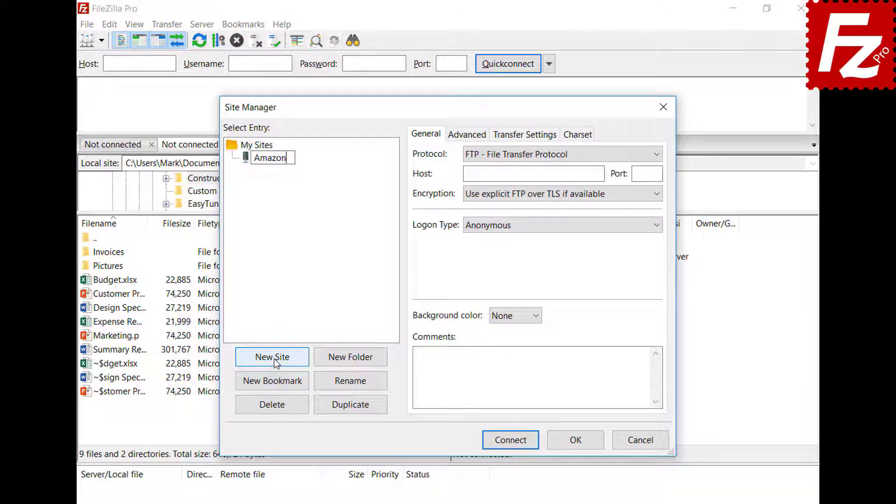
click(656, 155)
click(658, 181)
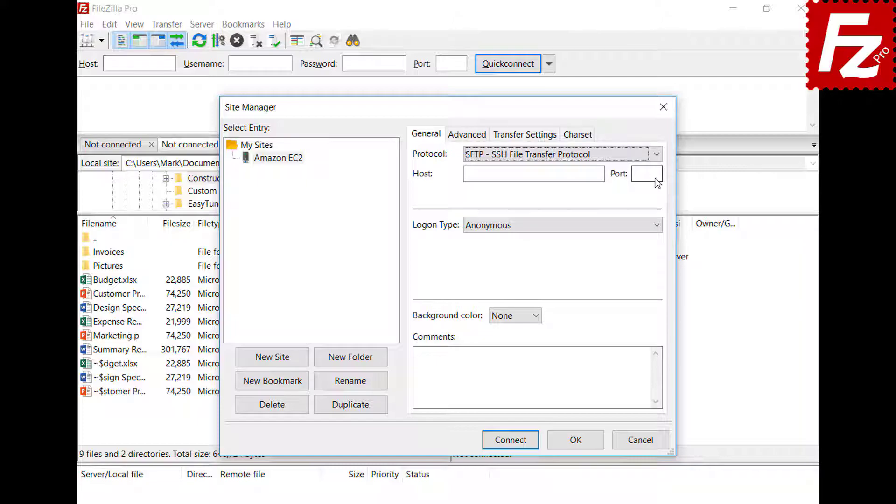
click(561, 175)
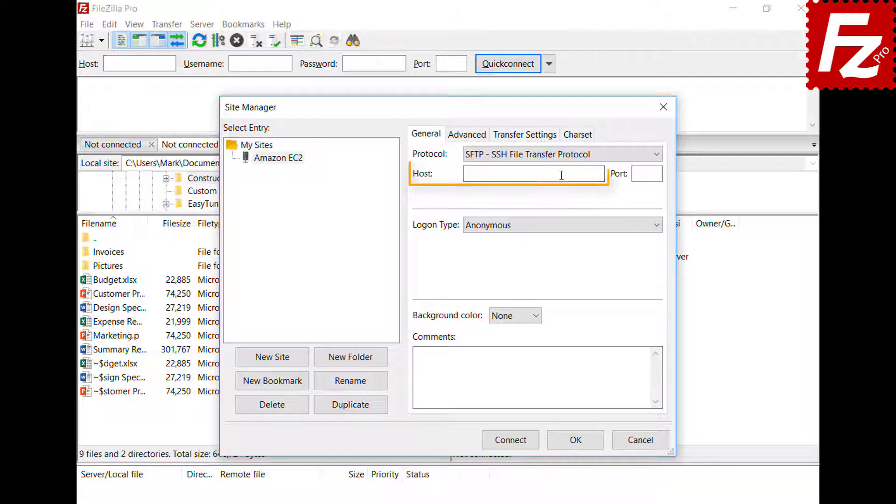
key(ctrl+v)
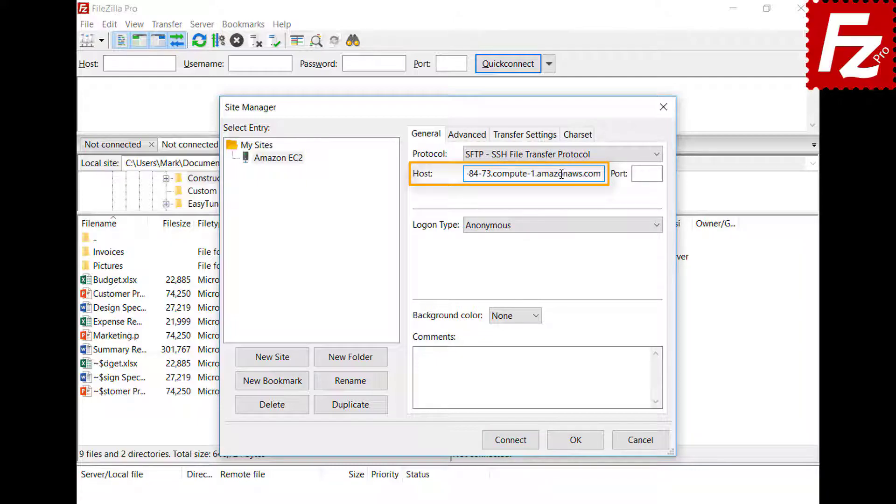
Step: Use key-file logon as user ubuntu with AWSKeyPair.pem, and connect
click(573, 228)
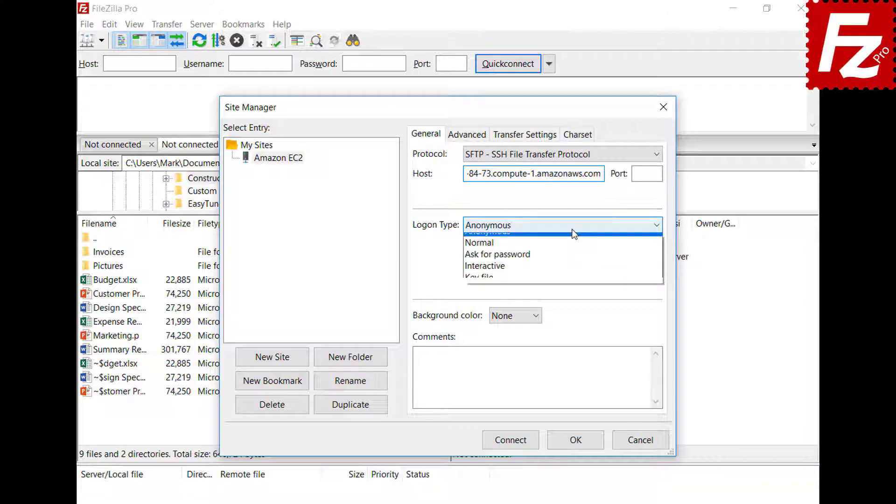
click(570, 285)
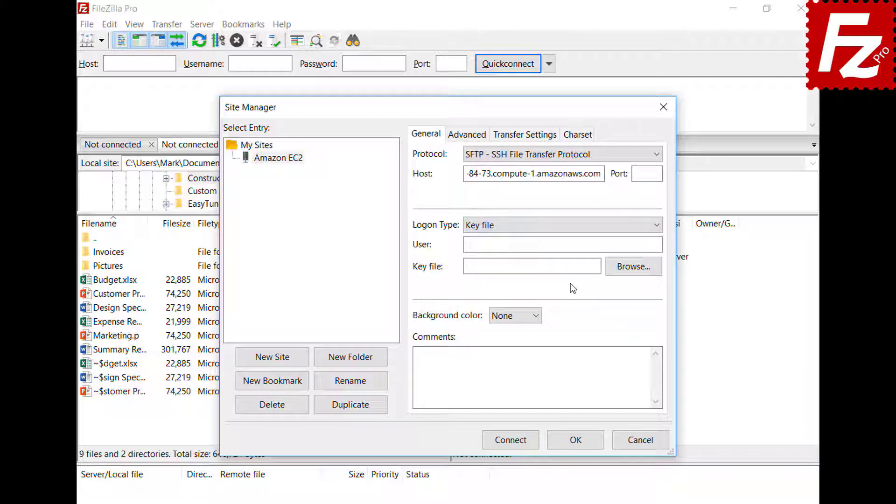
click(576, 246)
text(ubuntu)
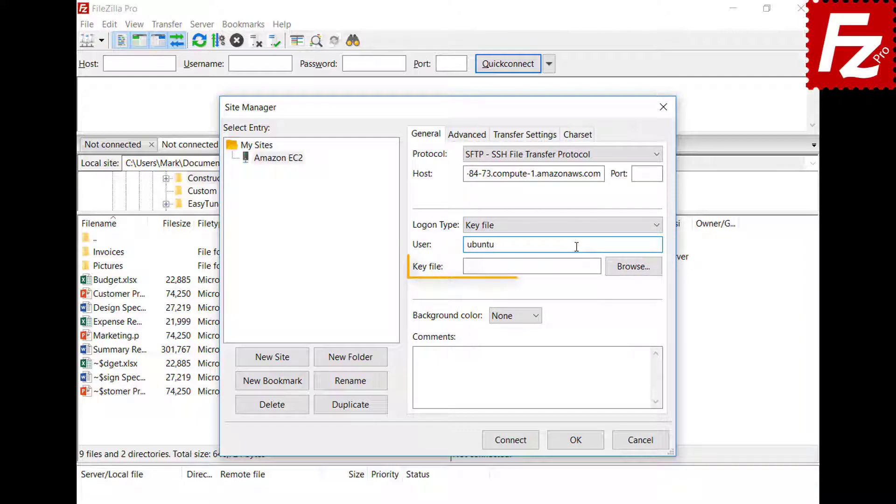
click(633, 267)
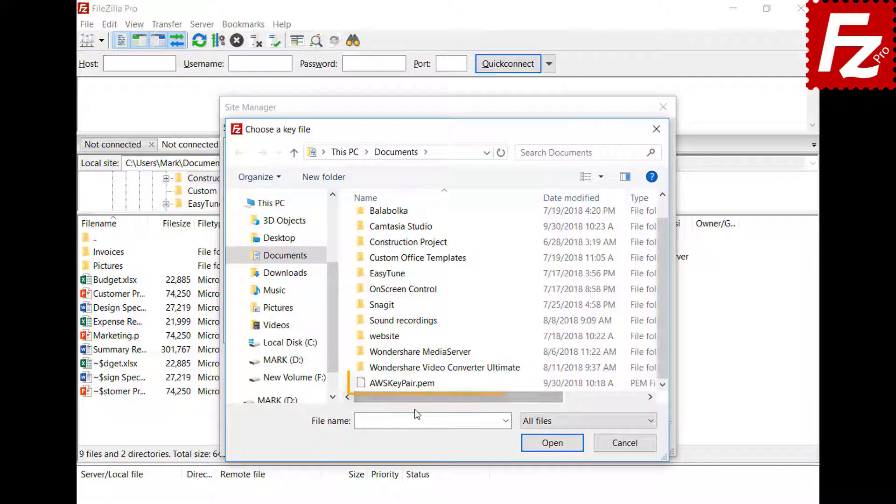
double_click(416, 387)
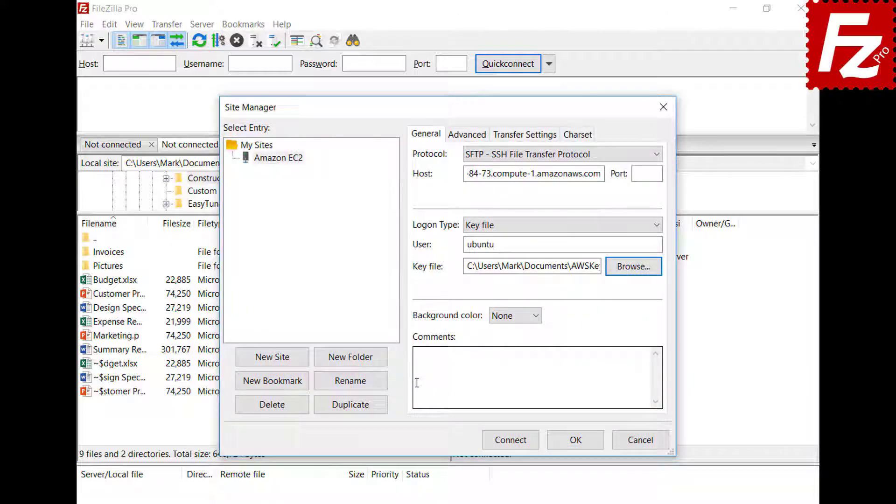
click(513, 447)
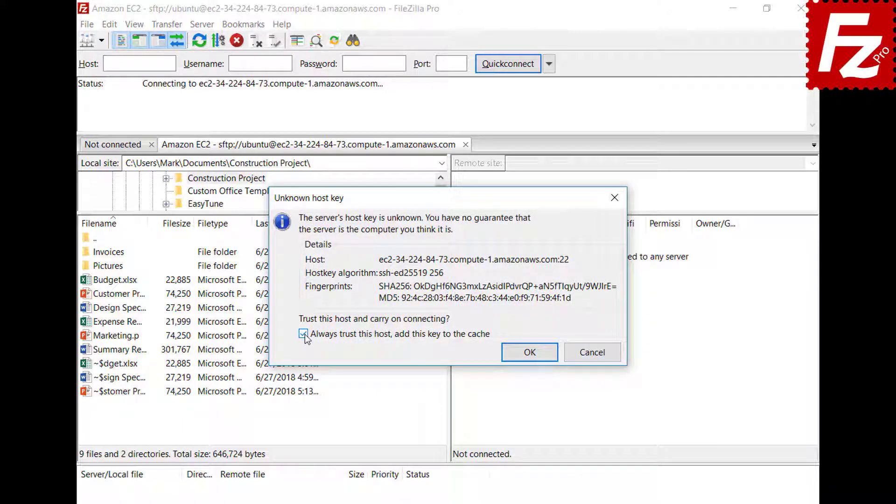
Step: Accept the EC2 host key with 'Always trust this host' ticked
click(529, 351)
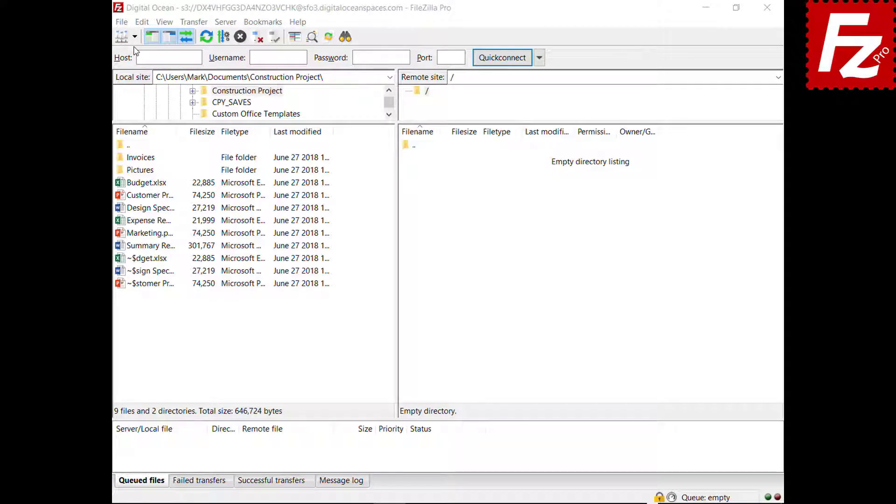
Step: Connect to Amazon S3 and inspect a remote spreadsheet's server-side encryption without changing it
click(136, 40)
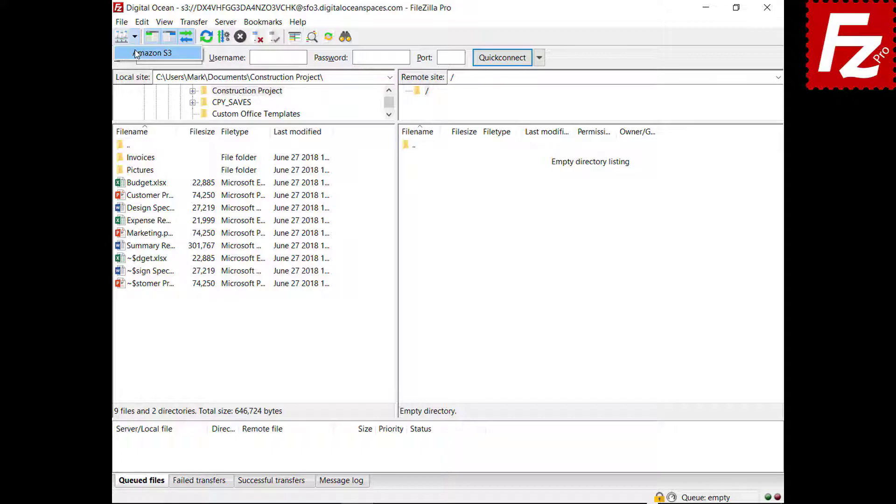
click(138, 55)
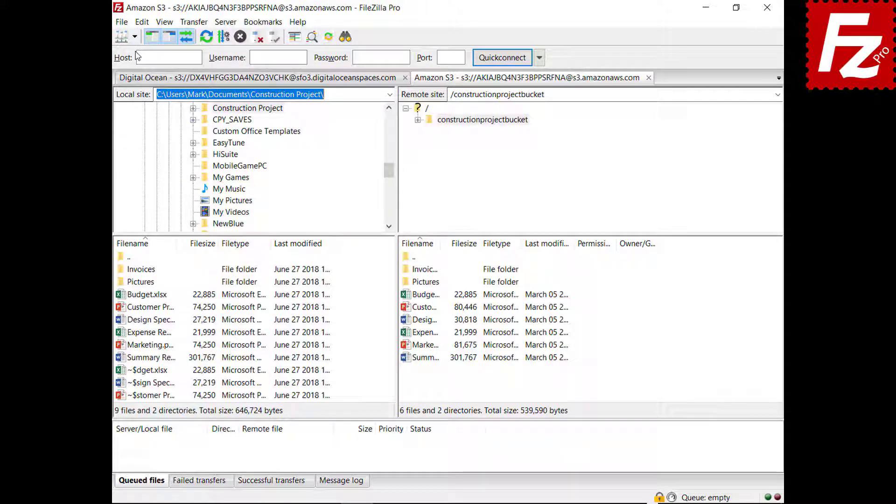
right_click(406, 299)
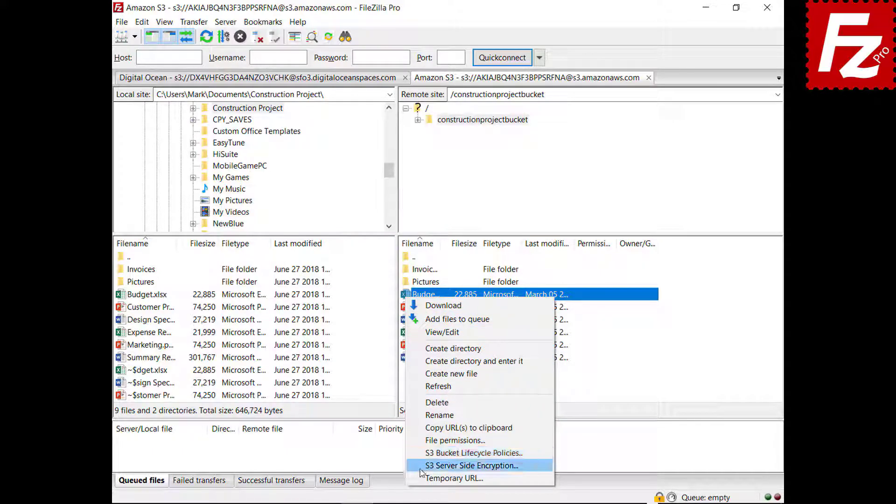
click(471, 466)
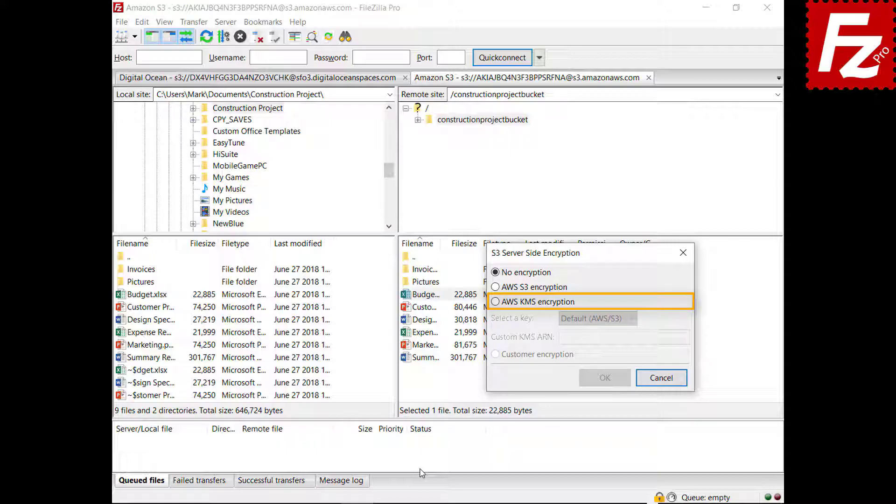
click(495, 302)
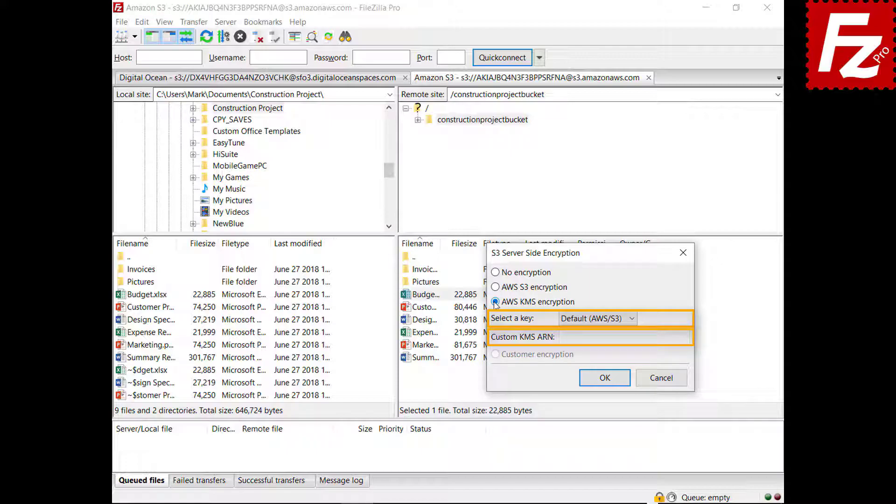
click(666, 383)
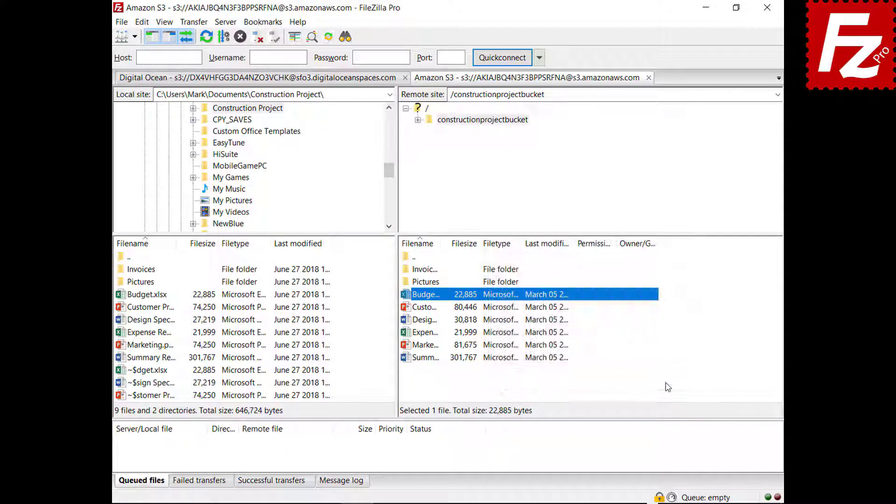
Step: In Site Manager, give the Amazon S3 site AWS KMS encryption with the Default (AWS/S3) key
click(121, 22)
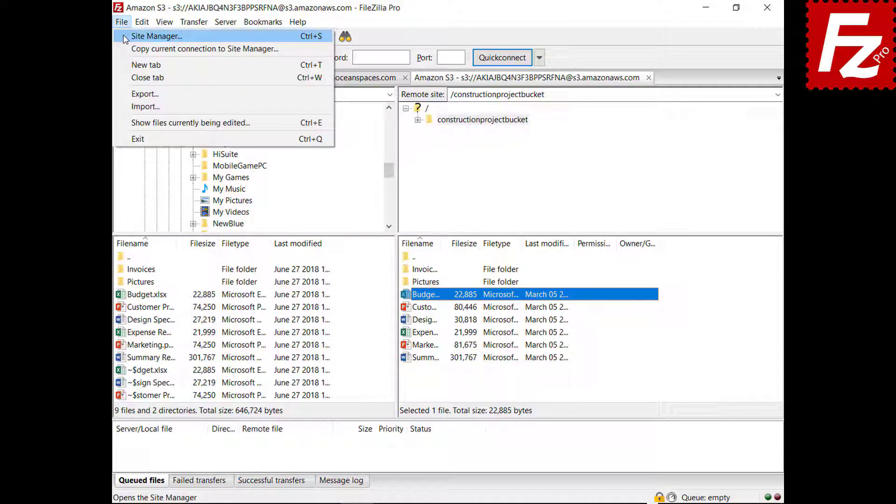
click(125, 36)
click(558, 122)
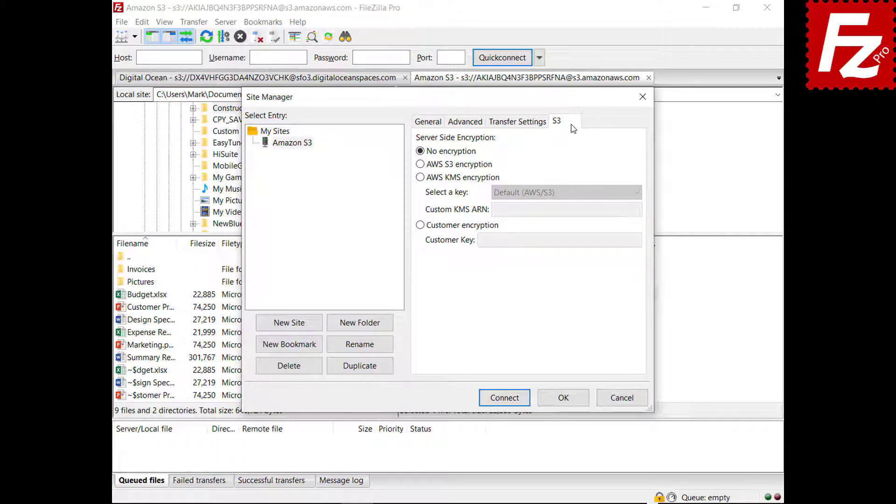
click(421, 165)
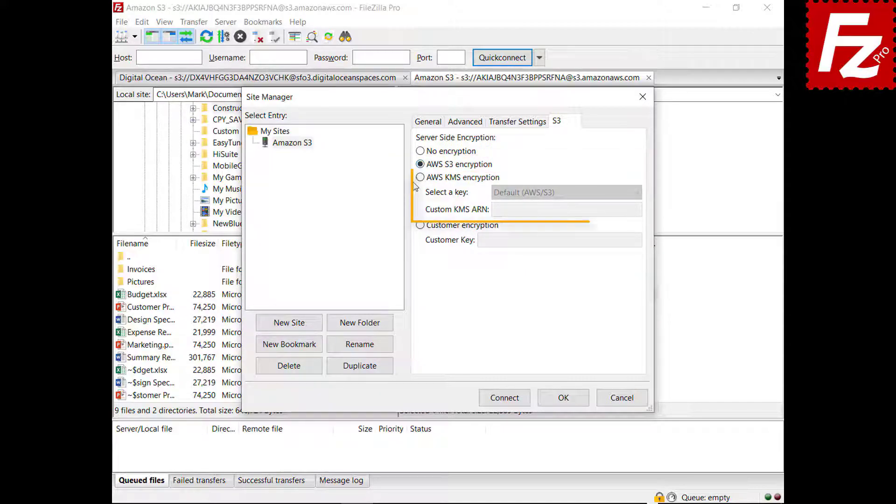
click(421, 177)
click(637, 195)
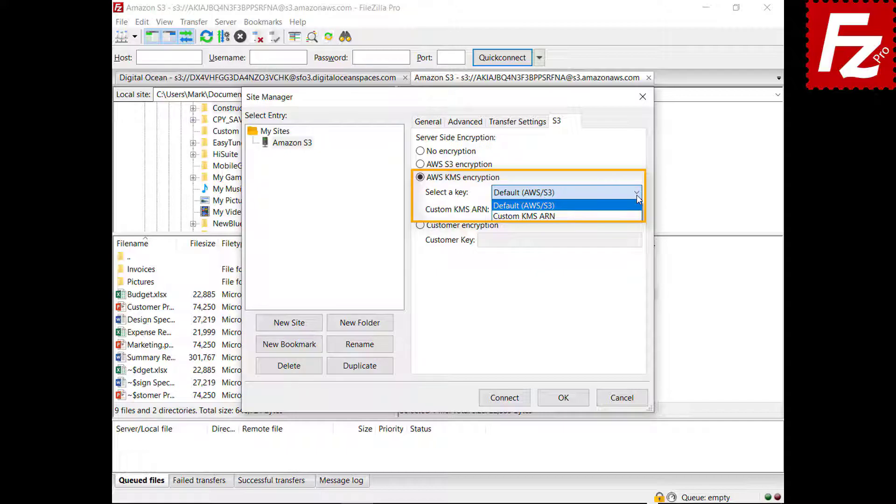
click(637, 195)
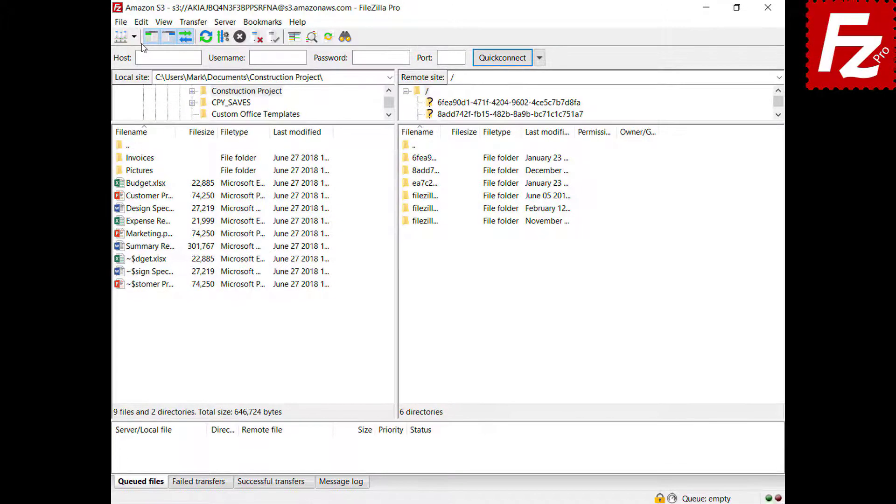
click(141, 23)
Step: Add a new S3 provider named DigitalOcean in the S3 Providers settings
click(130, 68)
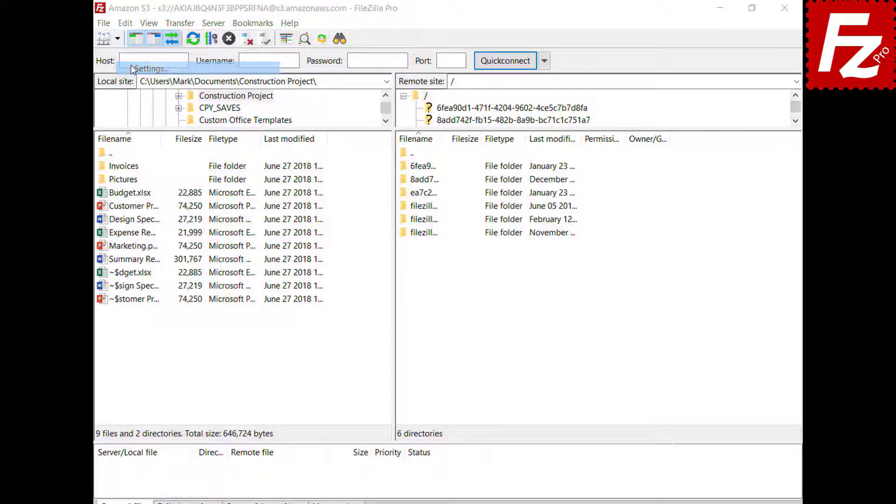
click(242, 274)
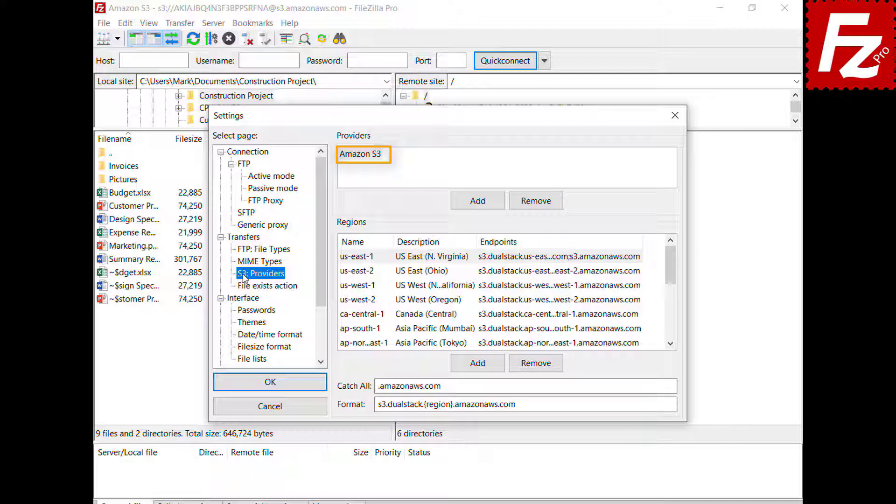
click(477, 208)
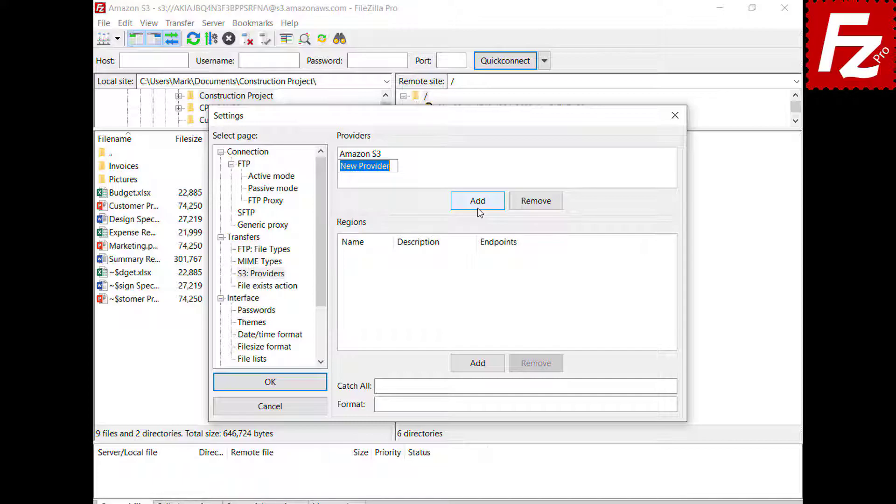
text(Dig)
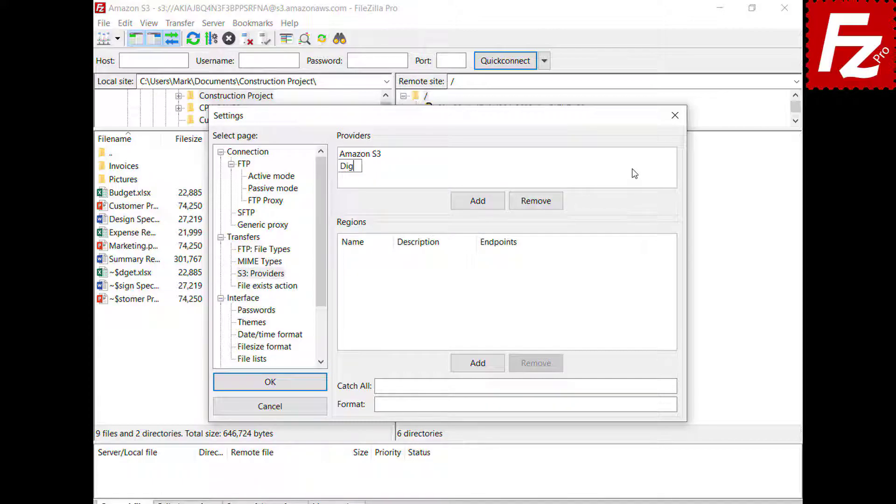
text(italOcean)
key(Return)
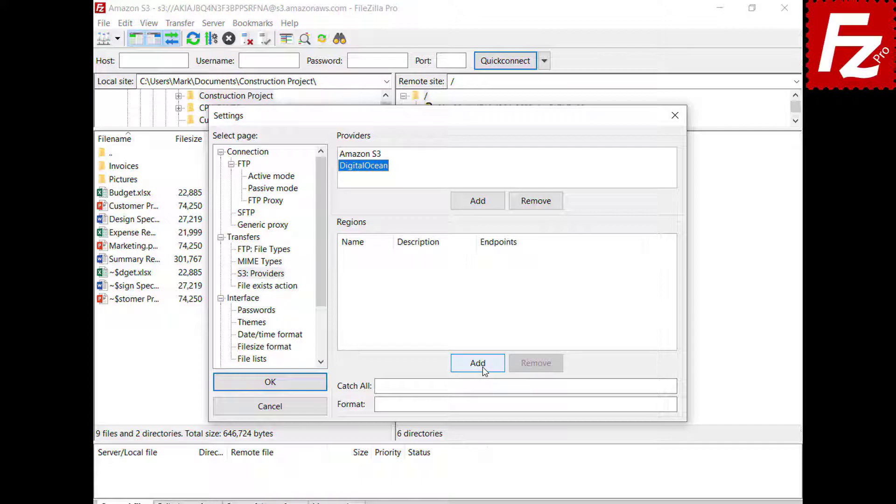
Step: Add regions nyc3 (New York 3) and sgp1 (Singapore 1) with their pasted endpoints
click(483, 368)
text(nyc3)
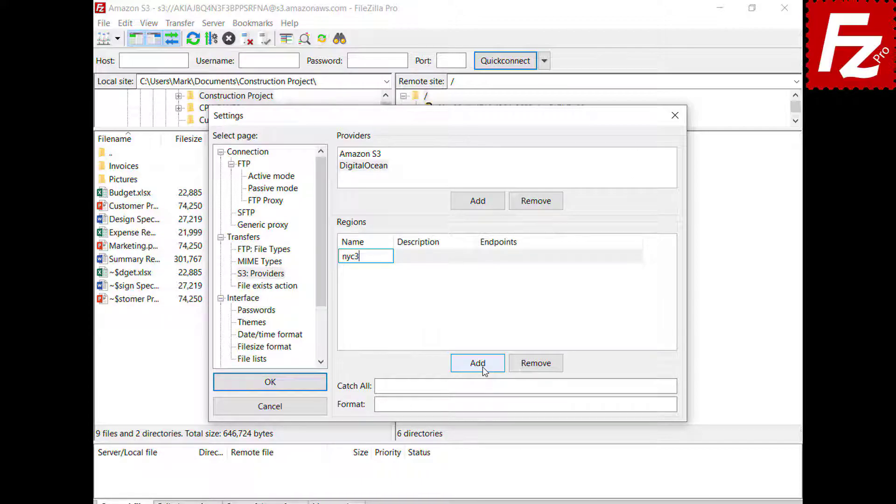
click(473, 257)
text(New York 3)
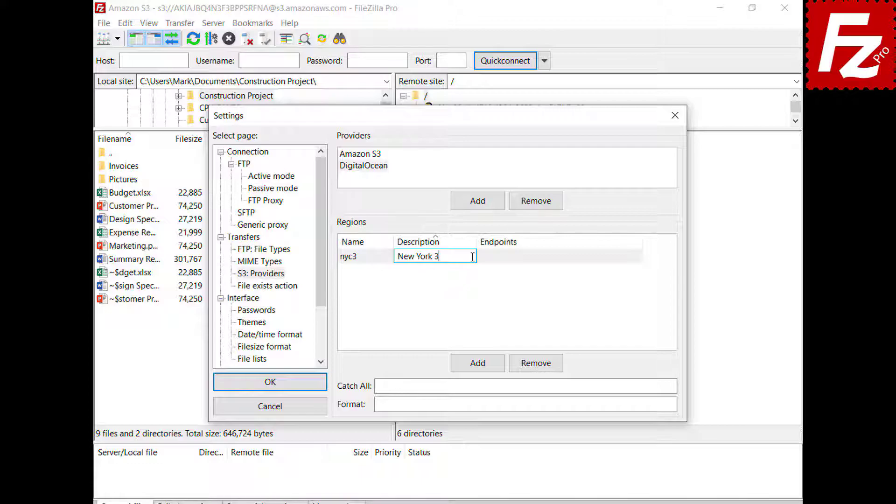
click(639, 257)
text(nyc3.digitaloceanspaces.com)
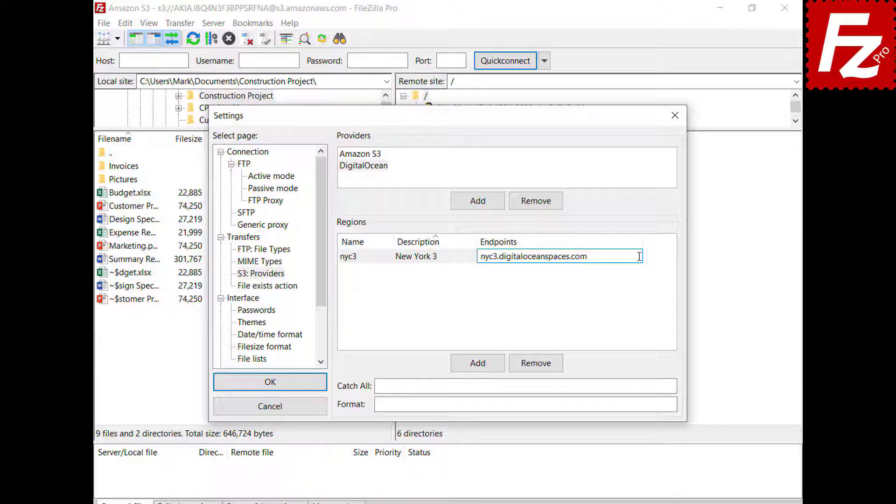
click(477, 363)
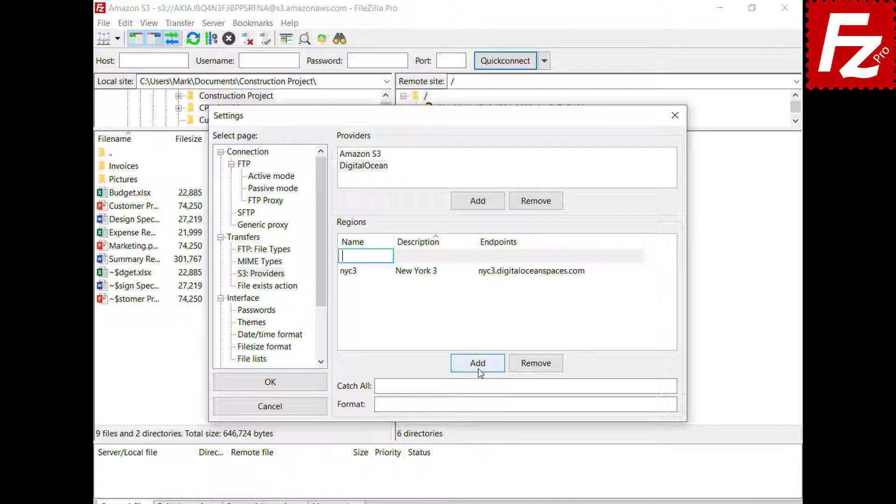
text(sgp1)
click(472, 256)
text(Singapore 1)
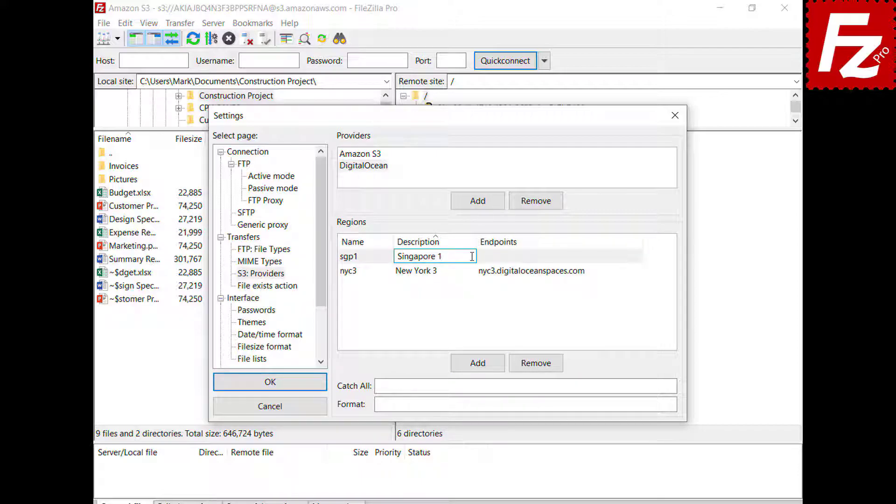
click(587, 272)
text(sgp1.digitaloceanspaces.com)
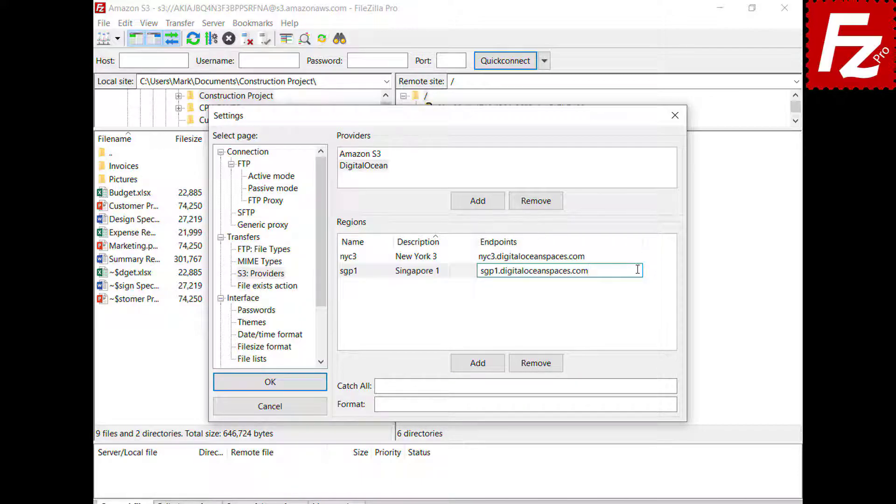
key(Return)
Step: Add regions ams3 (Amsterdam 3) and sfo2 (San Francisco 2) with their pasted endpoints
click(478, 363)
text(ams3)
key(Tab)
text(Amsterdam 3)
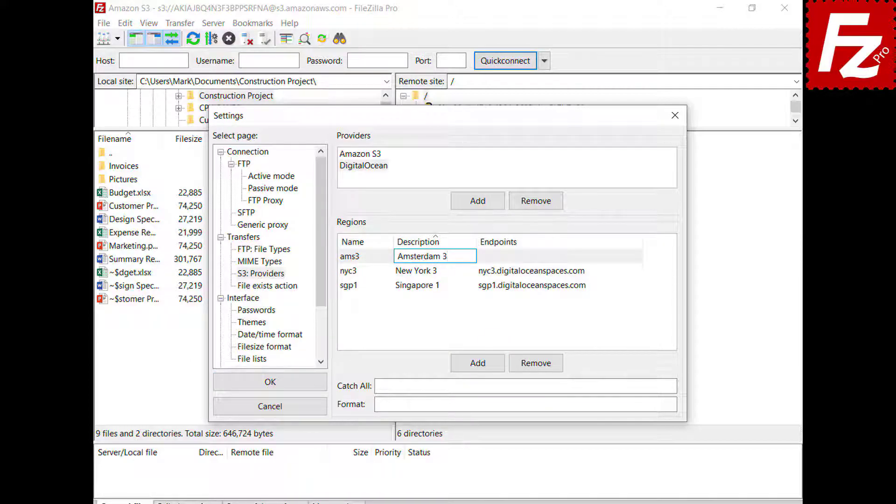
key(Tab)
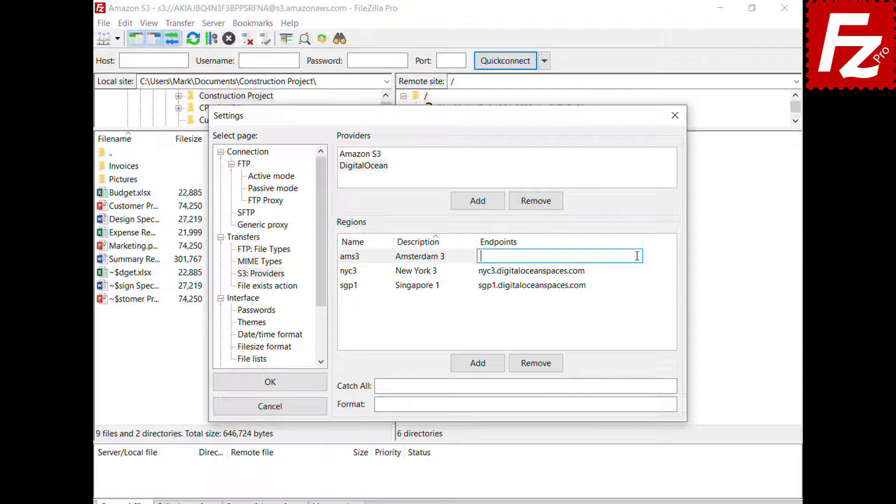
text(ams3.digitaloceanspaces.com)
key(Return)
click(478, 368)
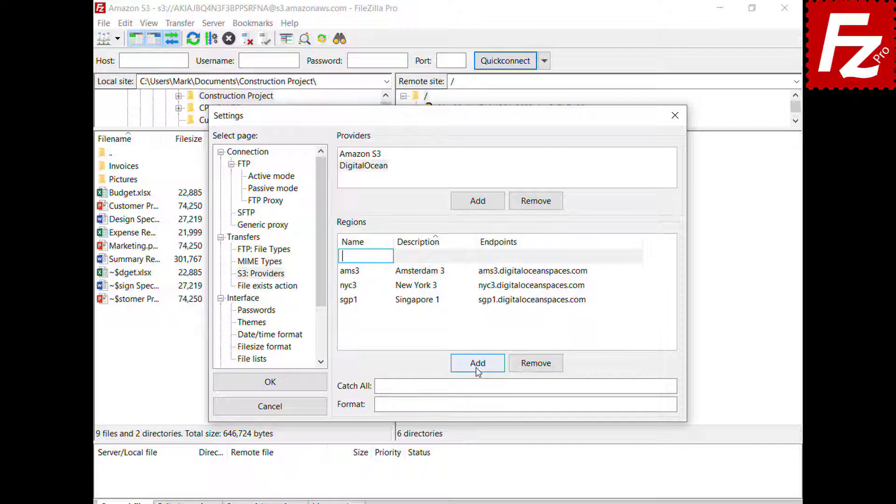
text(sfo2)
key(Tab)
text(San Francisco 2)
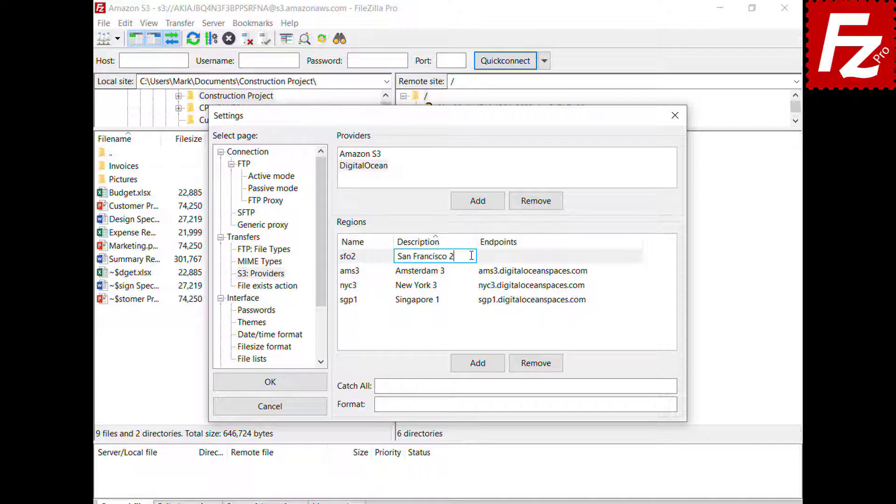
key(Tab)
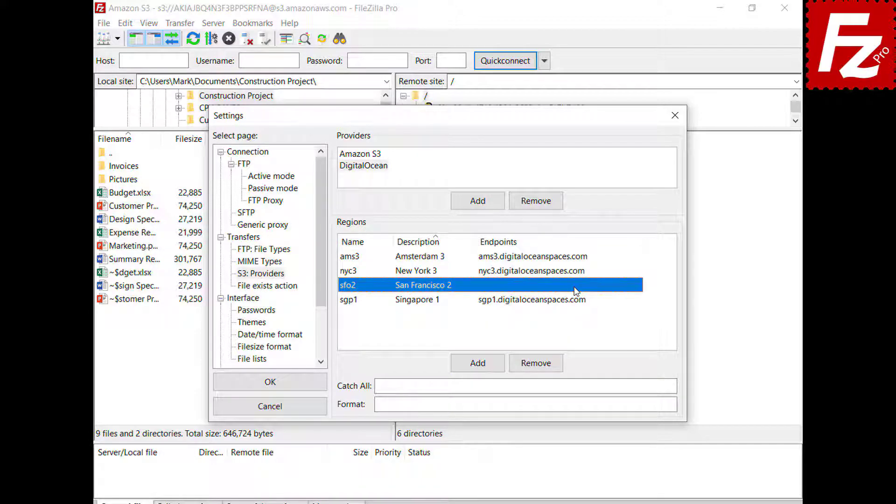
text(sfo2.digitaloceanspaces.com)
key(Return)
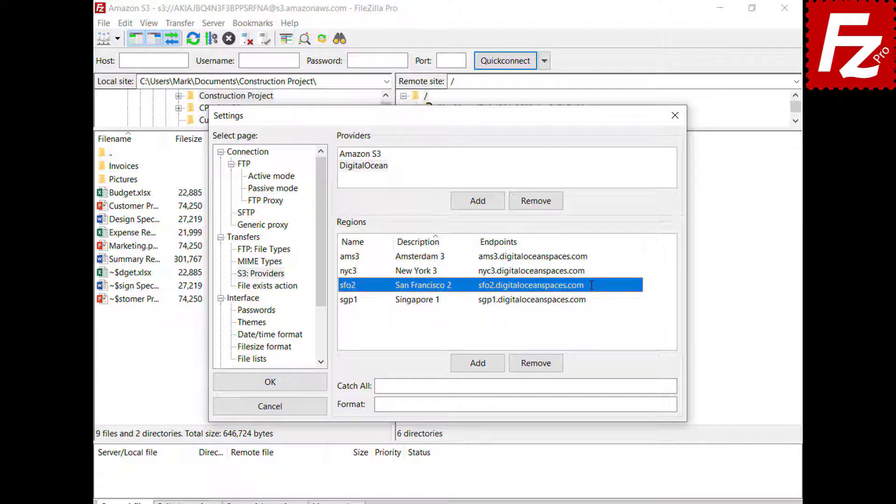
Step: Set catch-all .digitaloceanspaces.com and the {BUCKET}.{REGION}.digitaloceanspaces.com host format, then save
click(651, 386)
text(.digitaloceanspaces.com)
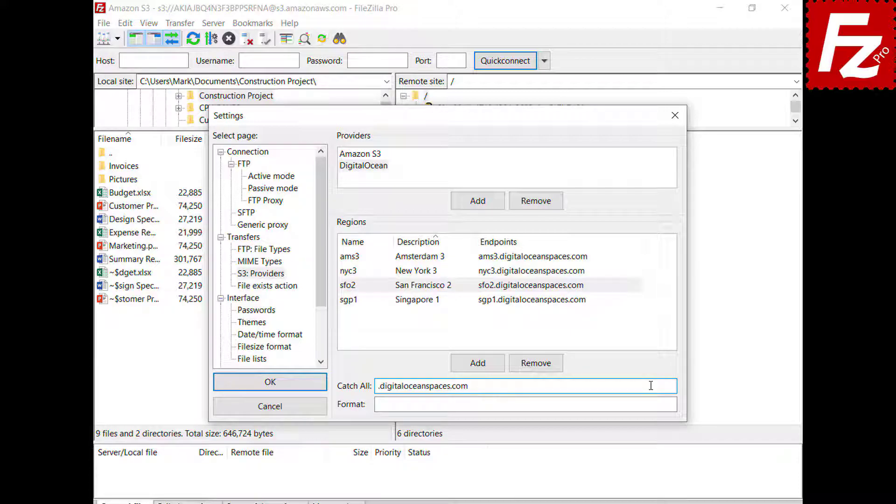
click(654, 404)
text({BUCKET}.{REGION}.digitaloceanspaces.com)
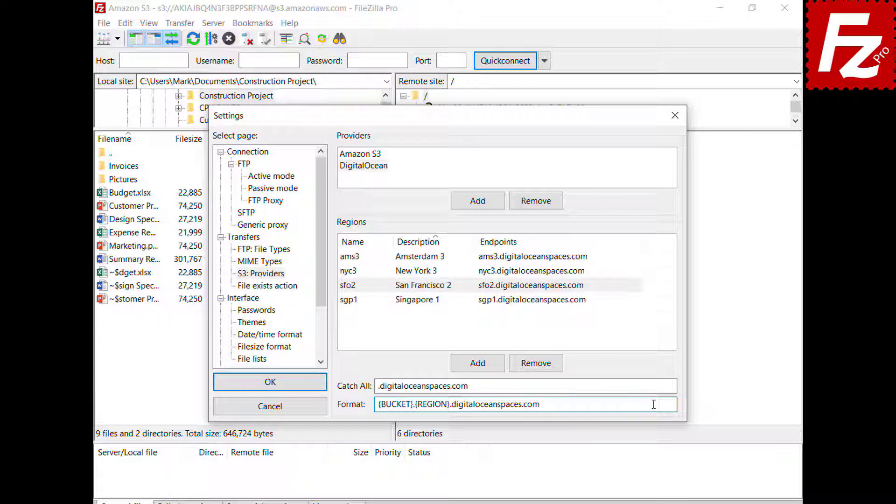
click(271, 382)
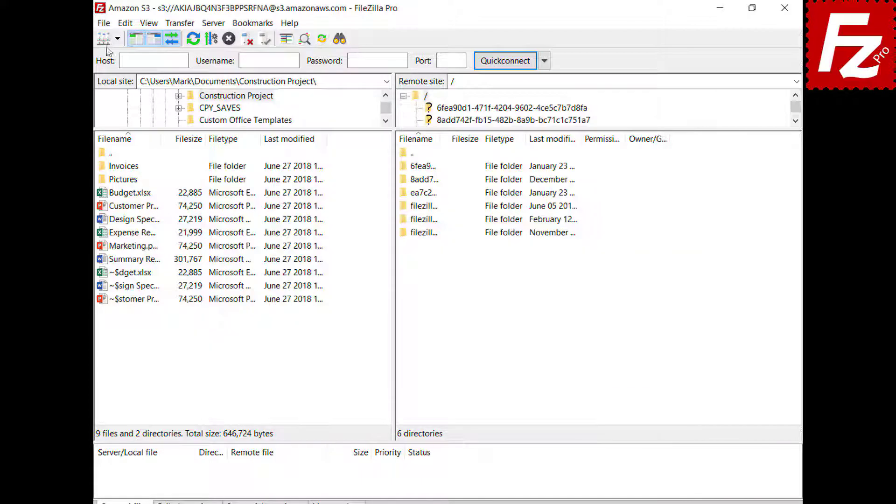
Step: Create a Site Manager entry 'Digital Ocean' using the S3 protocol
click(104, 23)
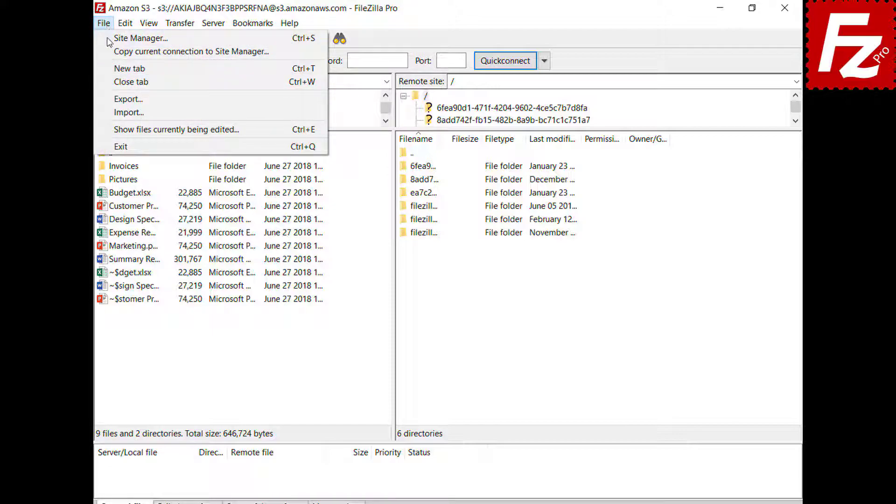
click(108, 44)
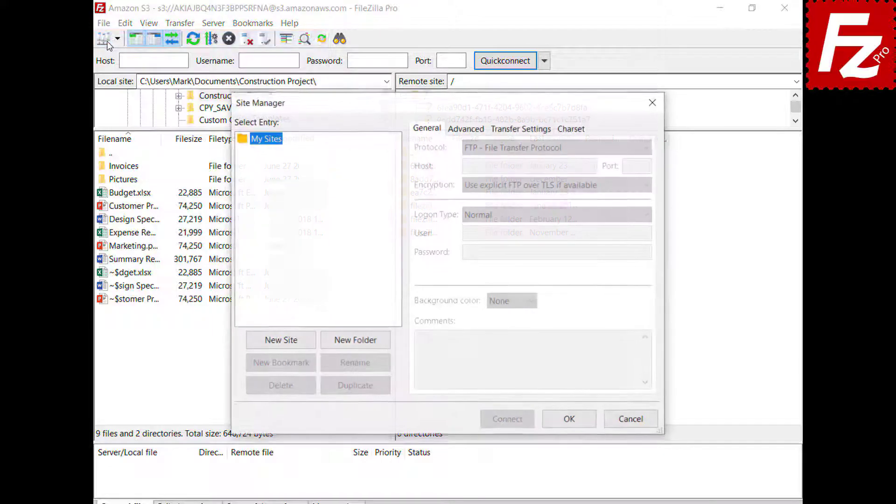
click(284, 346)
text(Digital Ocean)
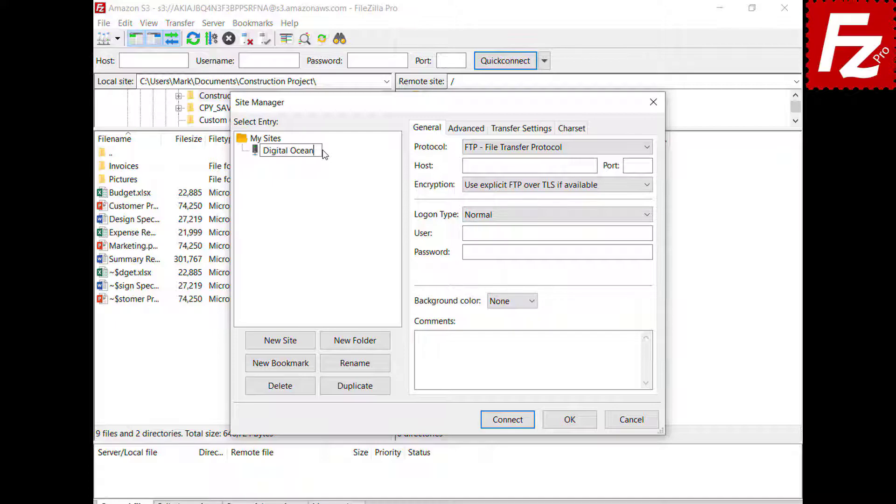
key(Return)
click(530, 150)
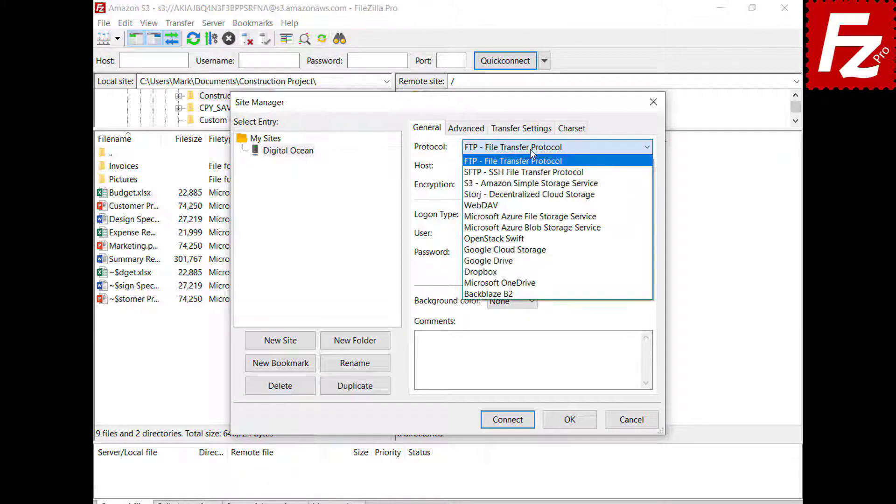
click(535, 184)
Step: Paste the sfo3 DigitalOcean host, access key ID and secret key, connect, then relaunch FileZilla Pro
double_click(592, 166)
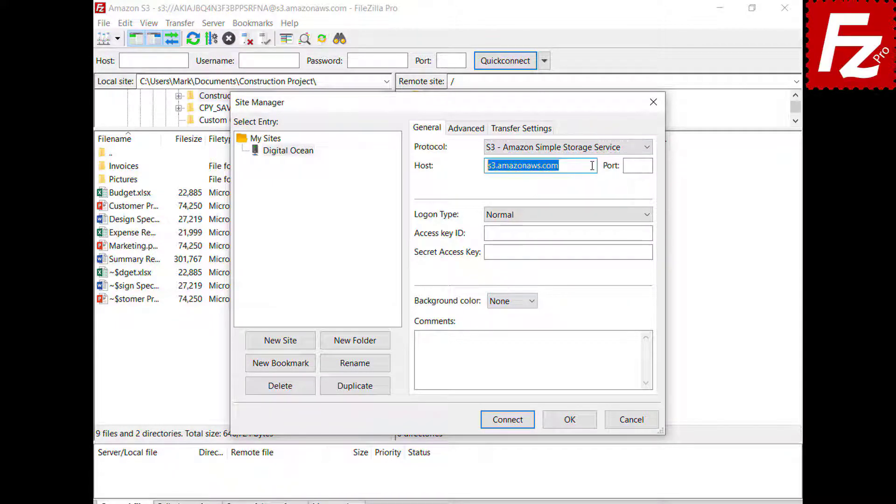
text(sfo3.digitaloceanspaces.com)
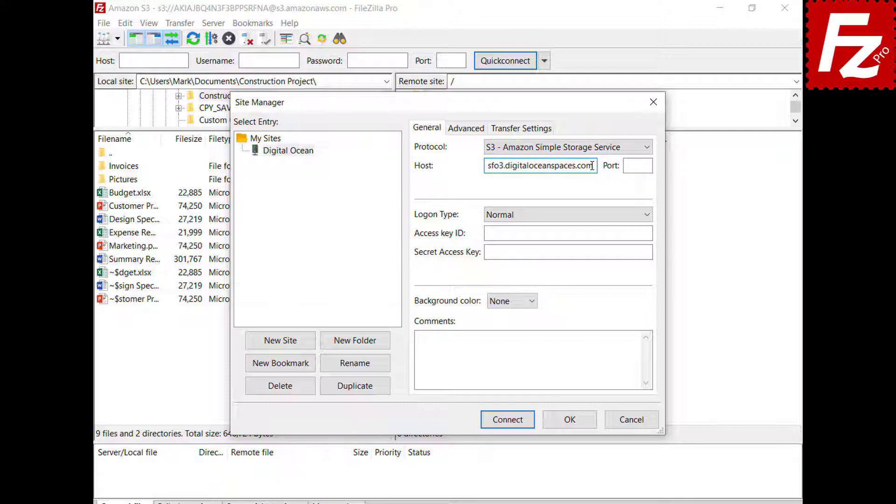
click(646, 234)
key(ctrl+v)
click(648, 253)
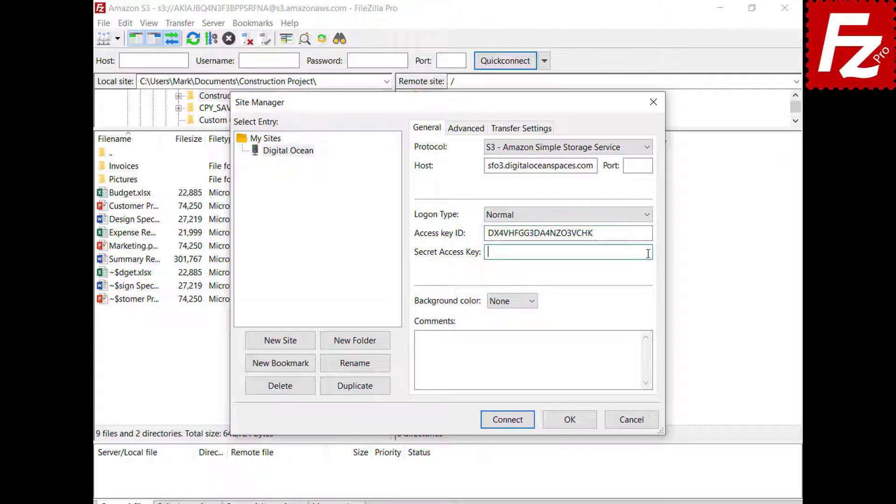
key(ctrl+v)
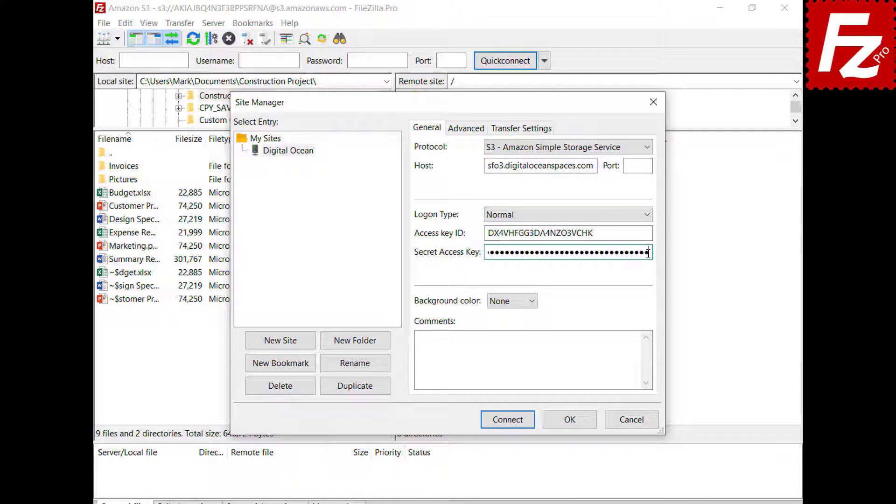
click(509, 423)
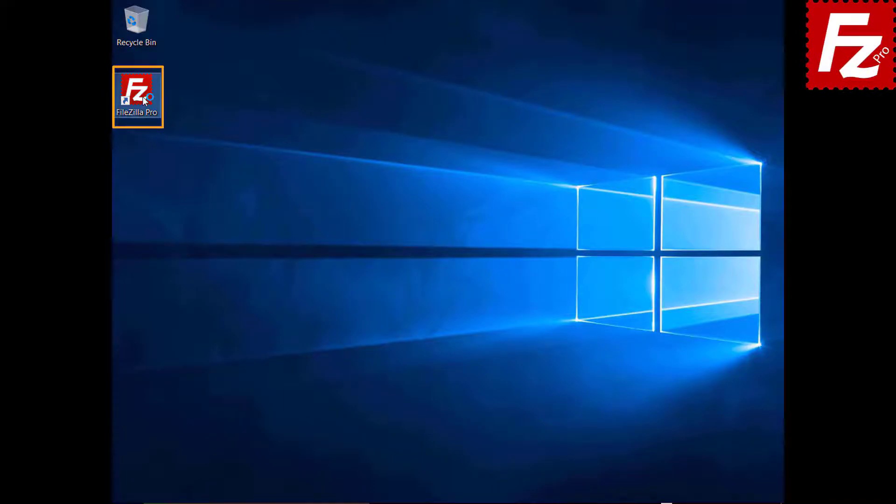
double_click(141, 96)
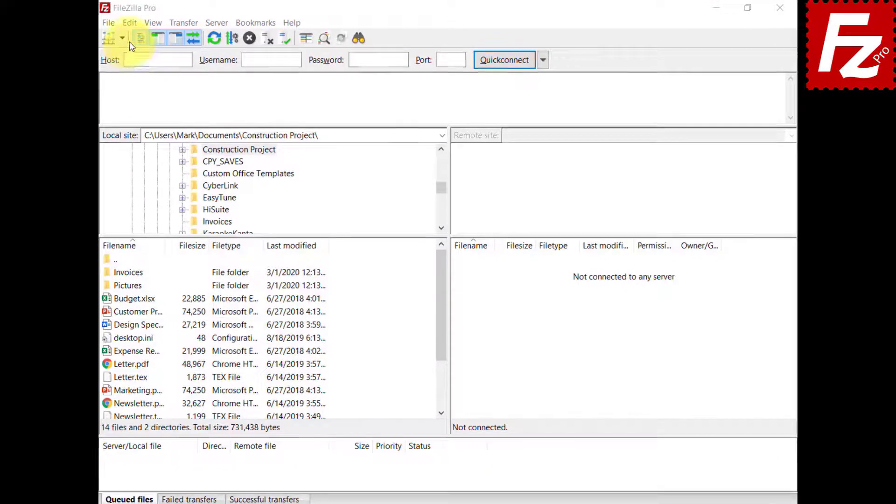
Step: Add a custom S3 provider named Alibaba Object Storage on the S3: Providers settings page
click(126, 23)
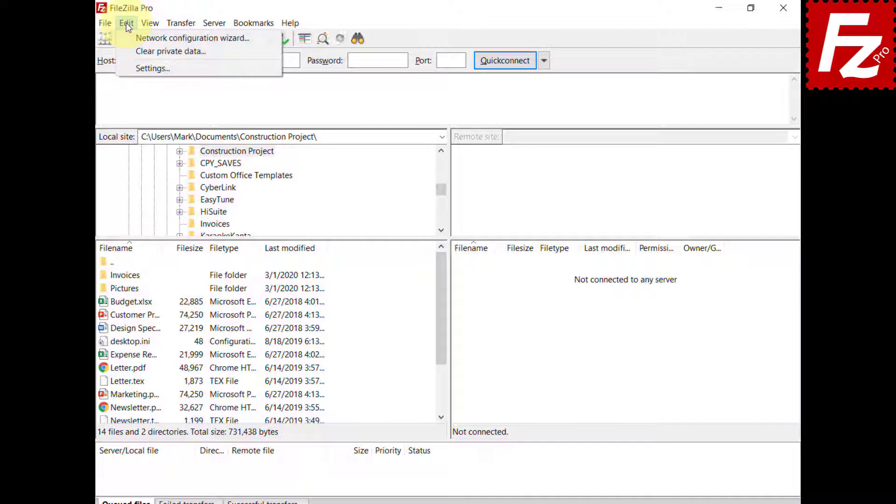
click(126, 66)
click(280, 266)
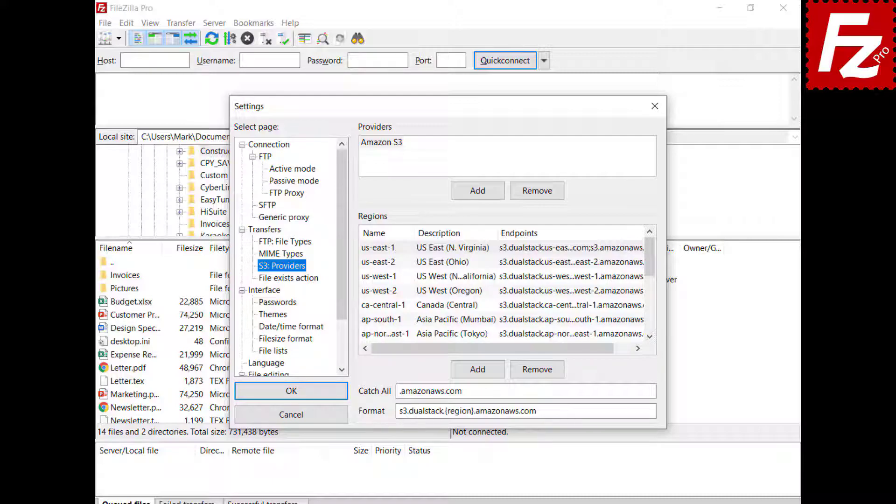
click(478, 192)
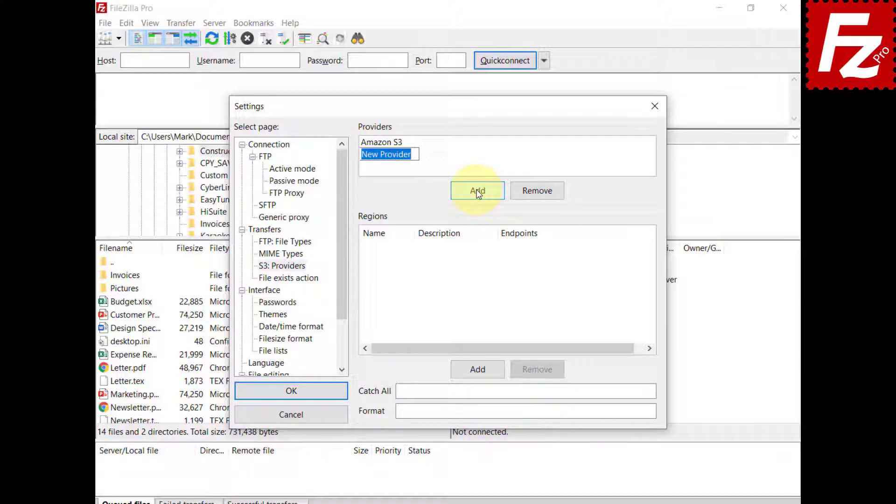
text(Alibaba Object Sto)
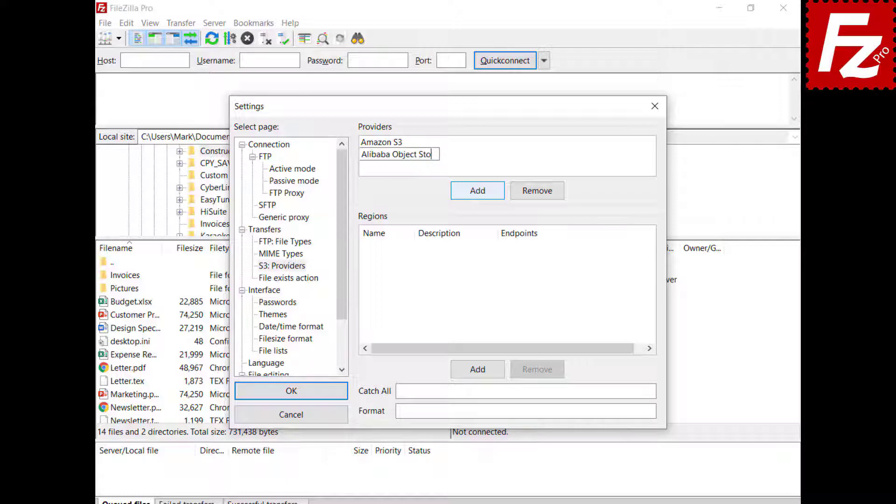
text(rage)
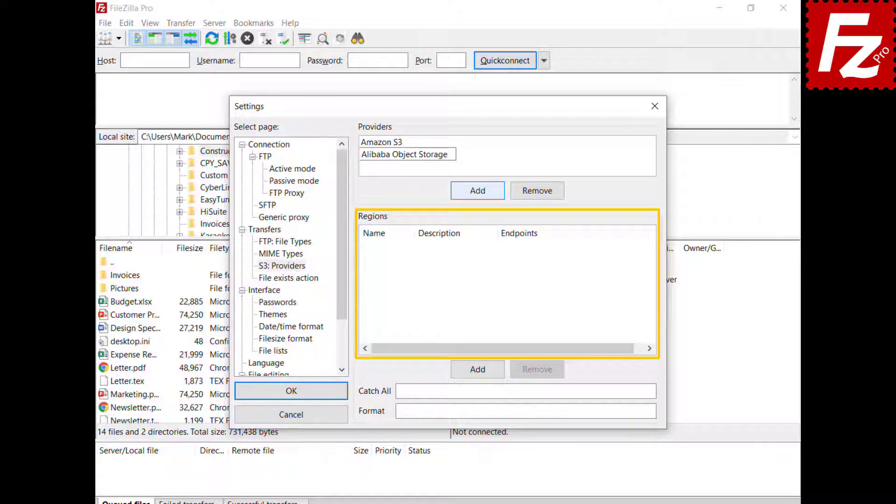
Step: Add region oss-cn-hangzhou with description China (Hangzhou) and its endpoint
click(483, 371)
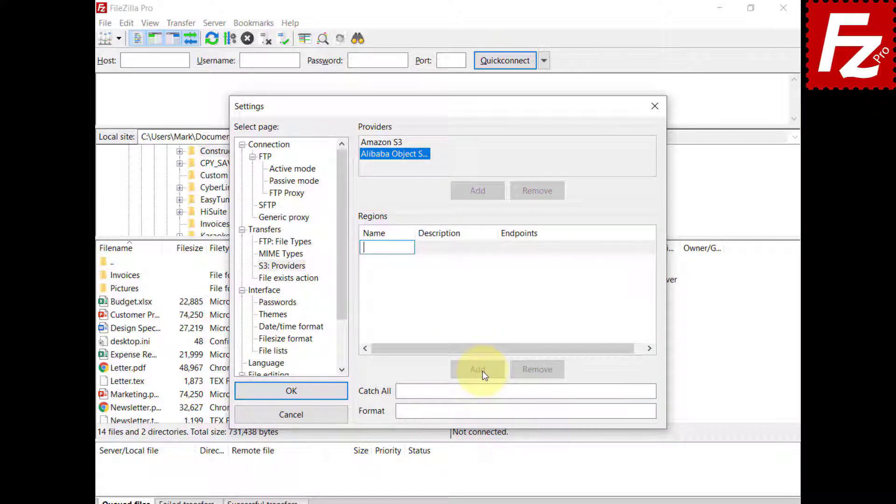
text(oss-cn-hangzhou)
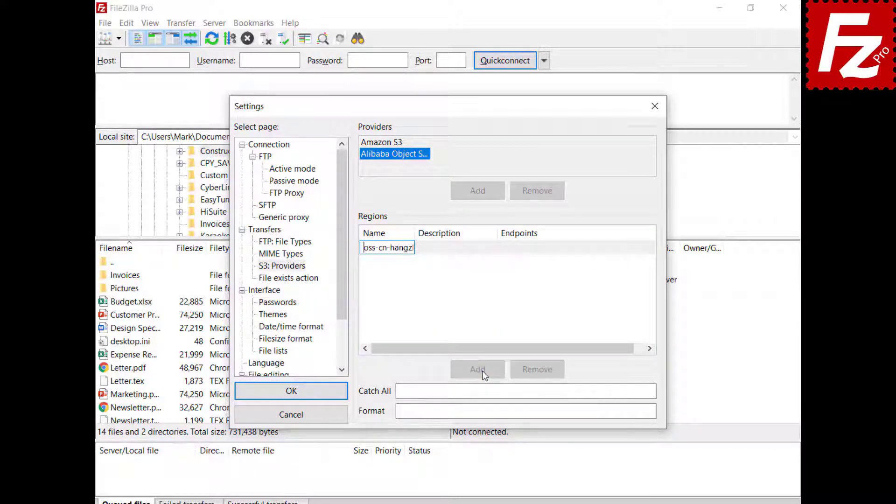
click(451, 251)
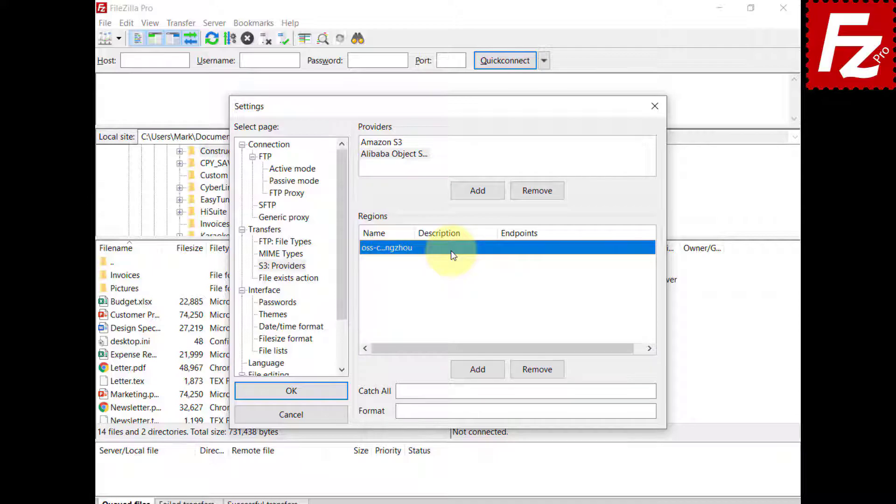
click(451, 251)
text(China (Hangzhou))
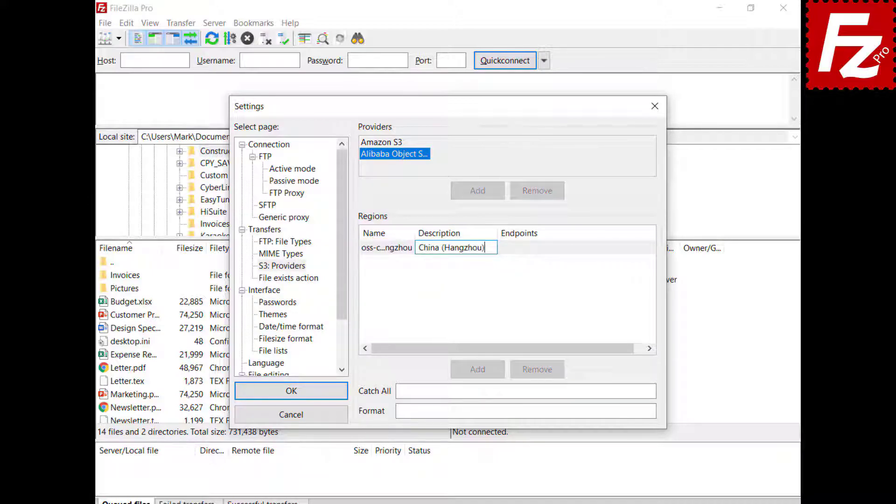
click(542, 247)
click(542, 246)
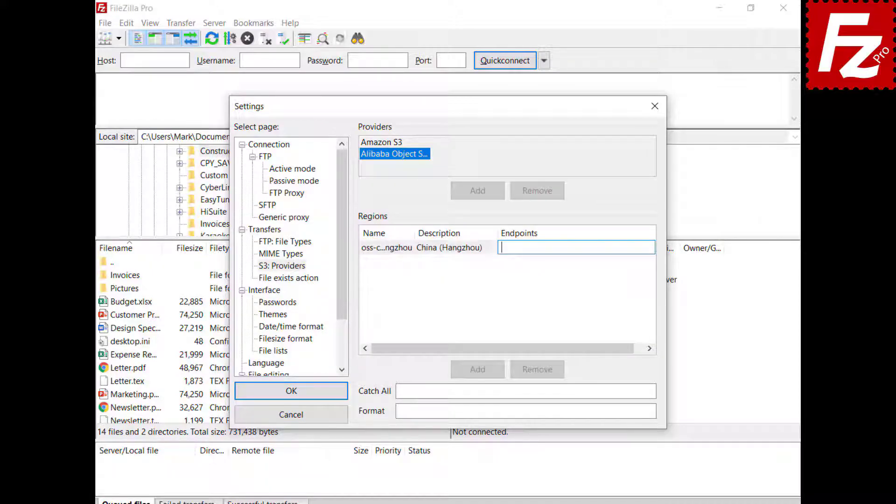
text(oss-cn-hangzhou.aliyuncs.com oss.aliyuncs.com)
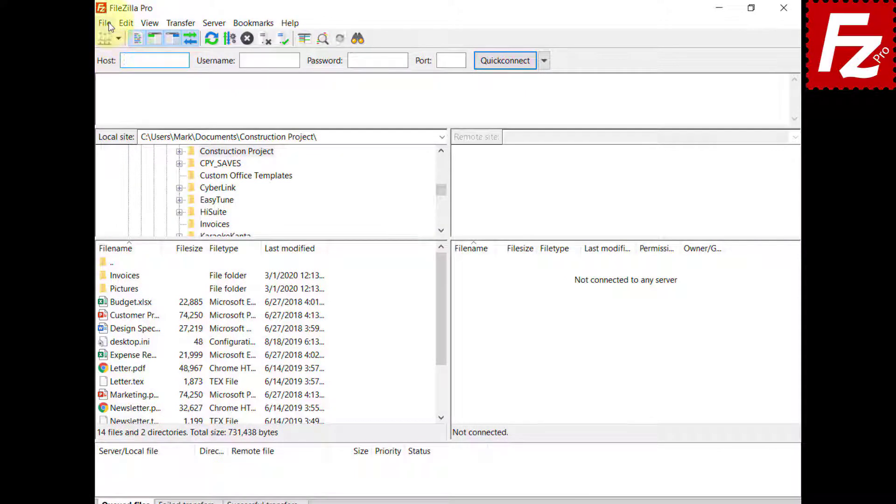
Step: Create a new Site Manager entry named Alibaba
click(109, 26)
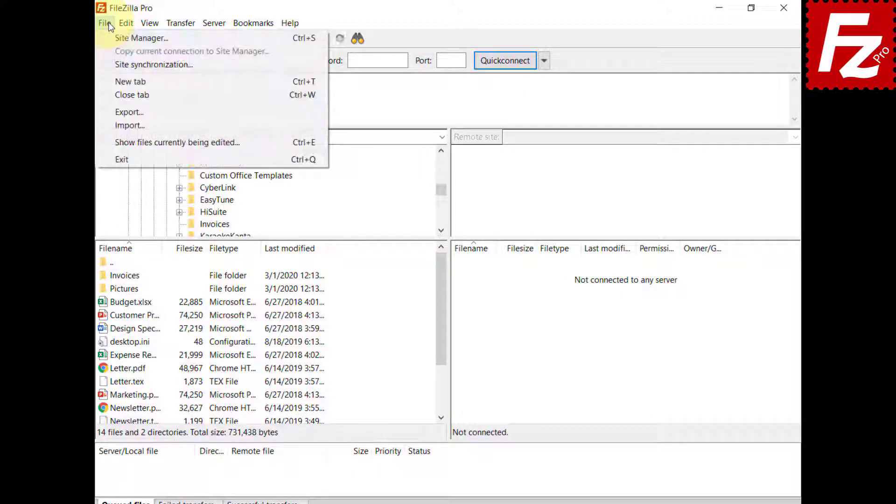
click(113, 35)
click(285, 350)
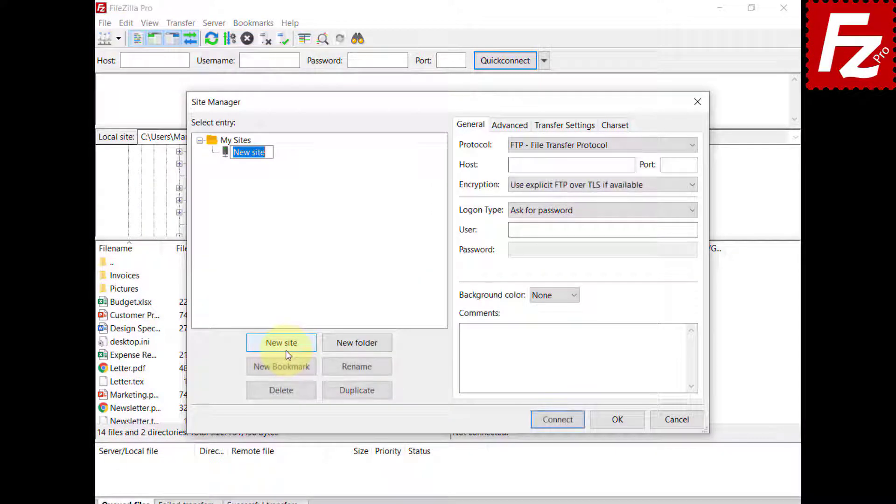
text(Alibaba)
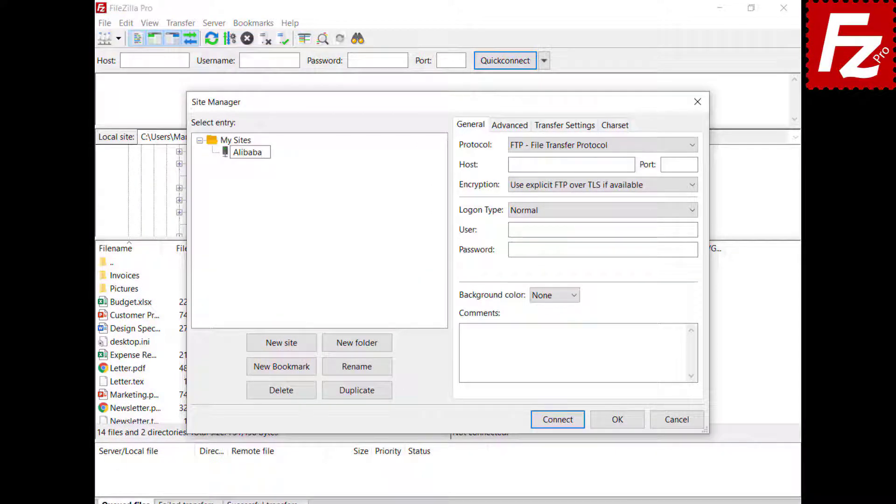
Step: Set the protocol to S3, host to oss.aliyuncs.com, and paste the access key ID and secret key
click(652, 147)
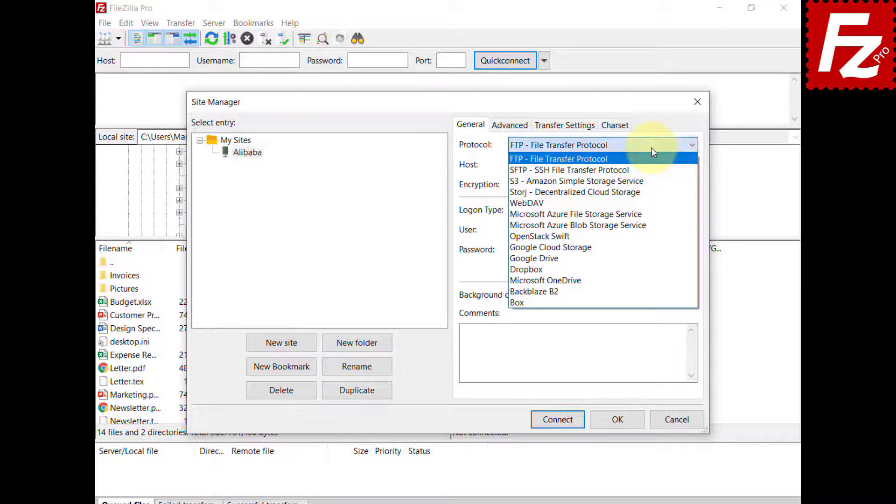
click(650, 182)
key(Tab)
text(oss.aliyuncs.com)
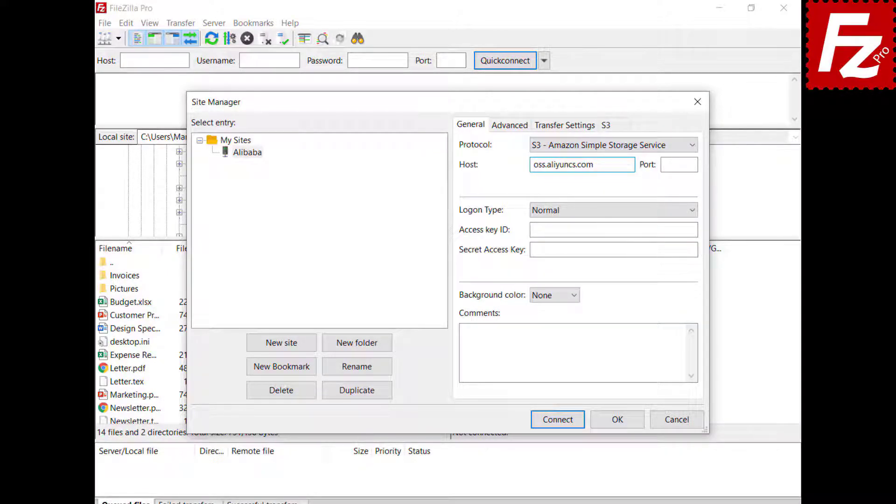
key(Tab)
key(Tab)
key(Tab)
key(ctrl+v)
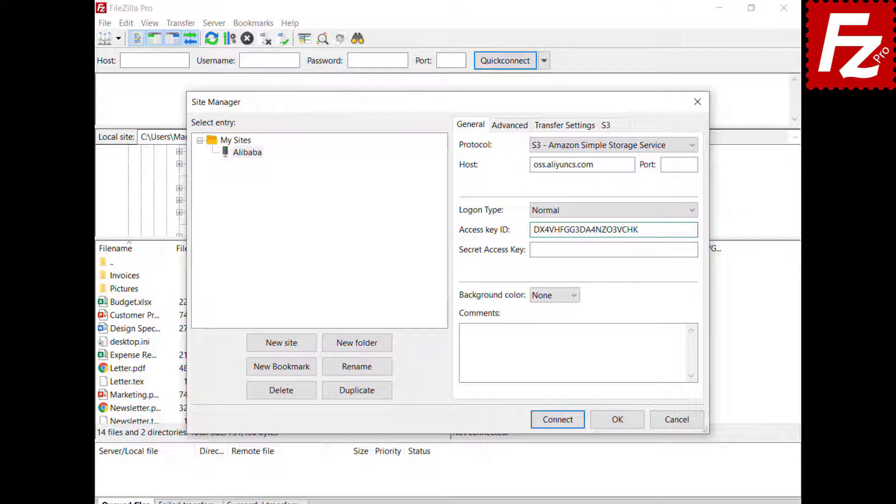
key(Tab)
key(ctrl+v)
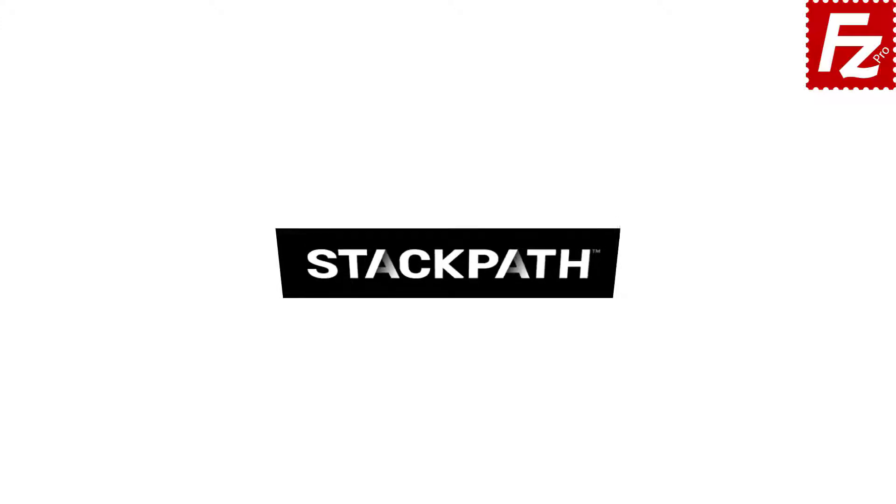
Step: Launch FileZilla Pro and add a custom S3 provider named StackPath
double_click(142, 97)
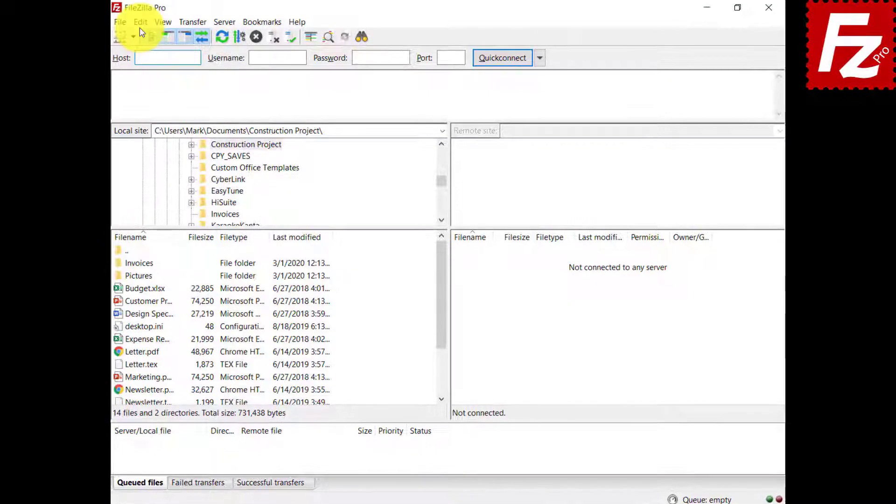
click(126, 23)
click(127, 67)
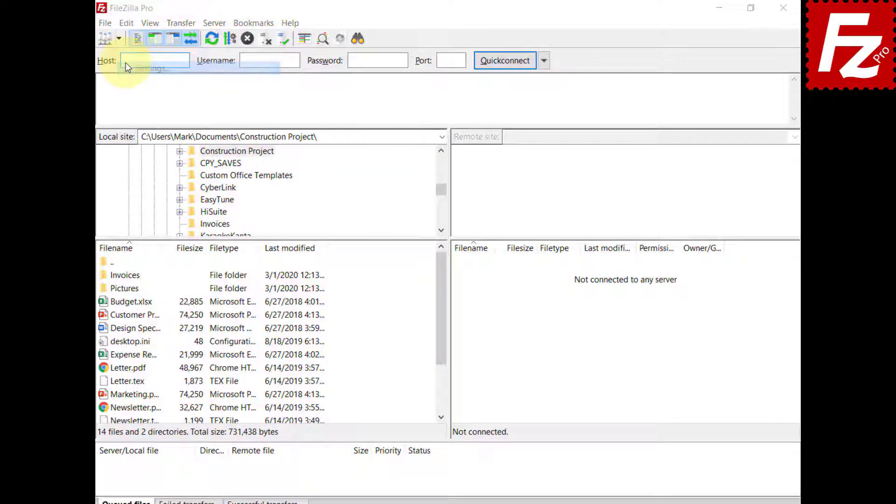
click(270, 267)
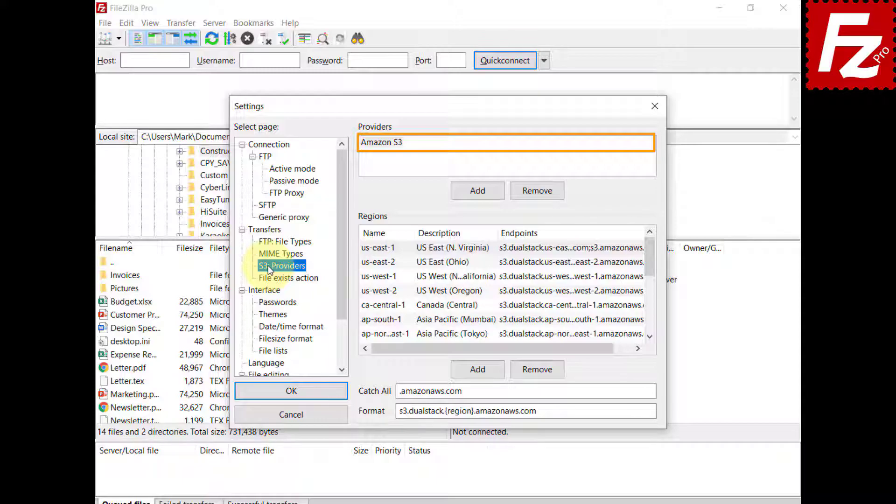
click(481, 189)
text(St)
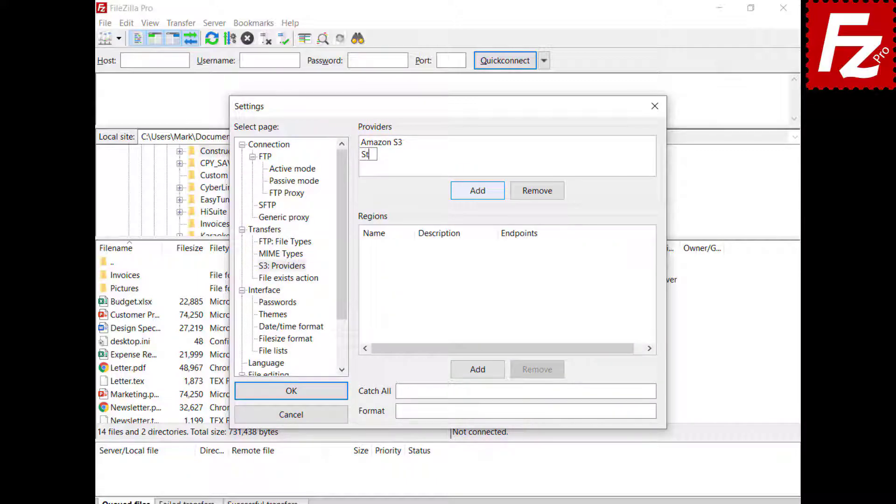
text(ackPath)
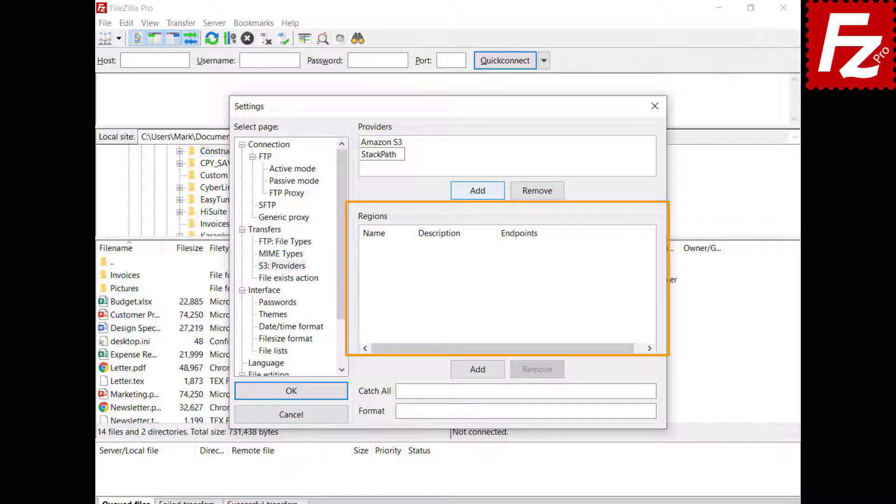
Step: Add region us-east with description US East 1 and endpoint s3.us-east.stackpathstorage.com
click(481, 372)
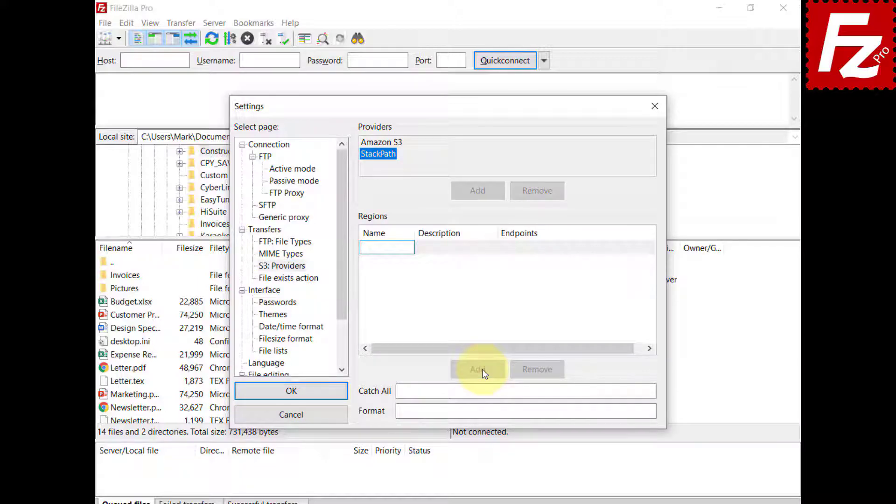
text(us-east)
key(Return)
click(444, 248)
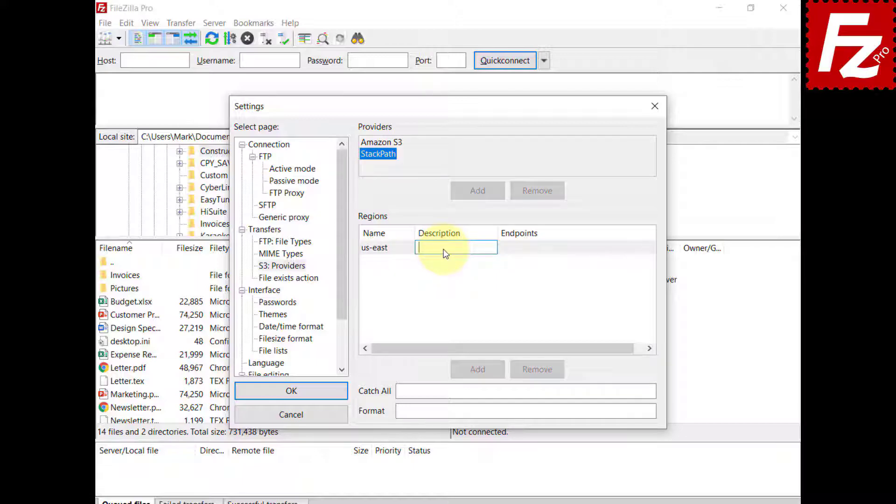
text(US East 1)
key(Return)
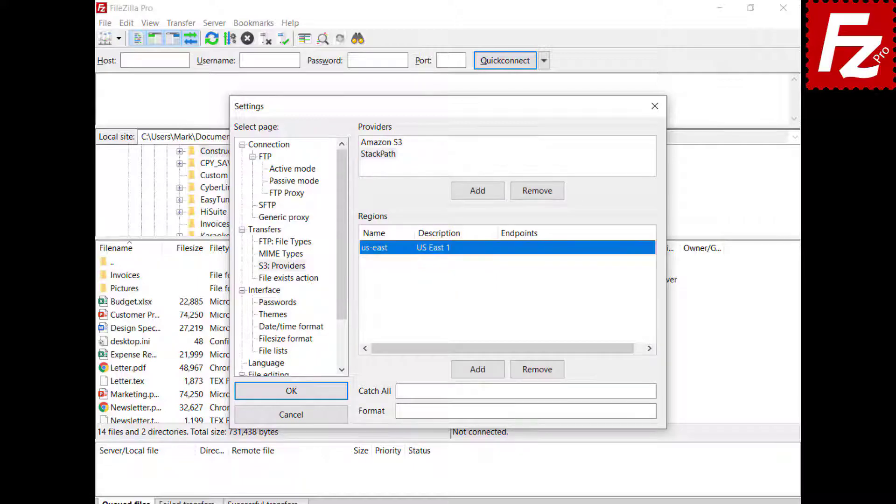
click(525, 247)
text(s3.us-east.stackpathstorage.com)
key(Return)
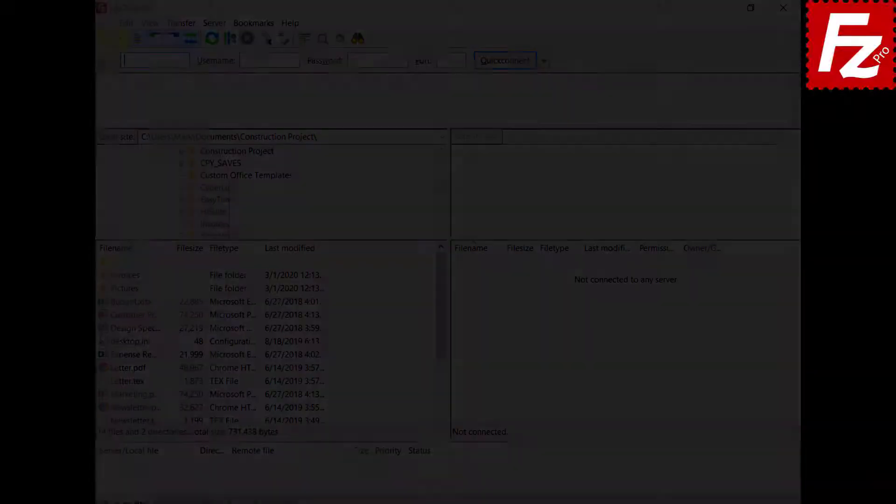
click(109, 21)
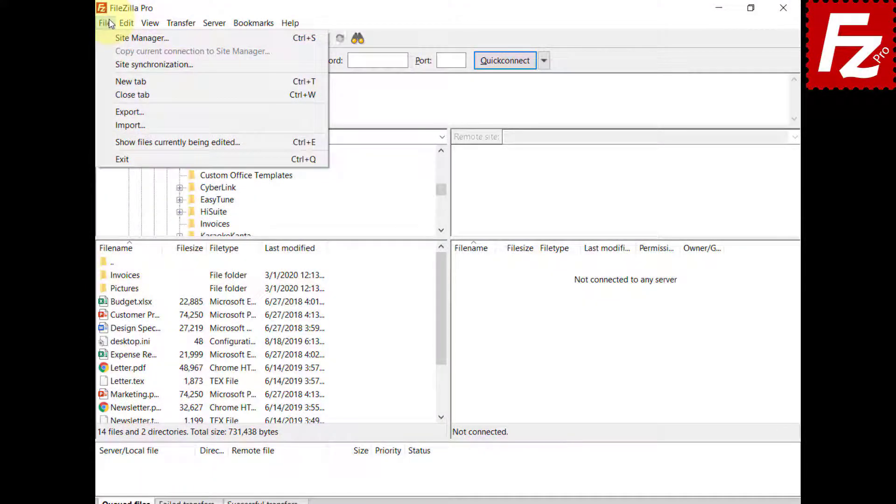
Step: Create a new Site Manager entry named StackPath
click(109, 40)
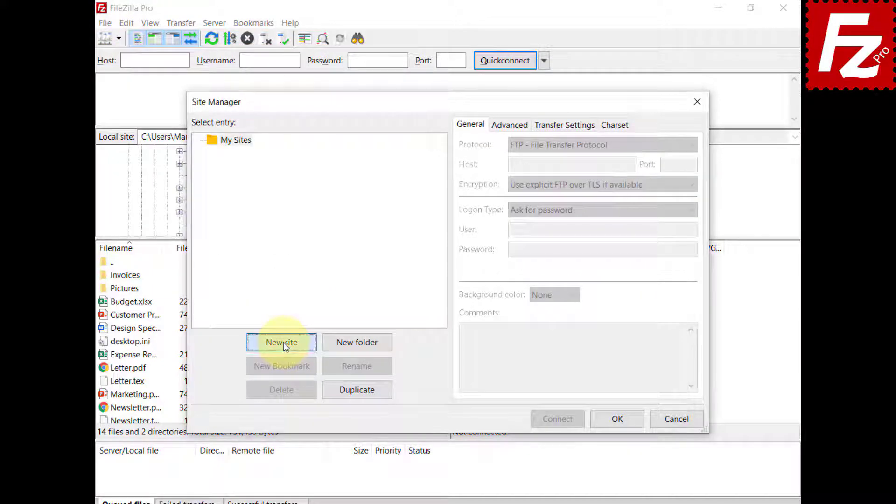
click(284, 343)
text(Stack)
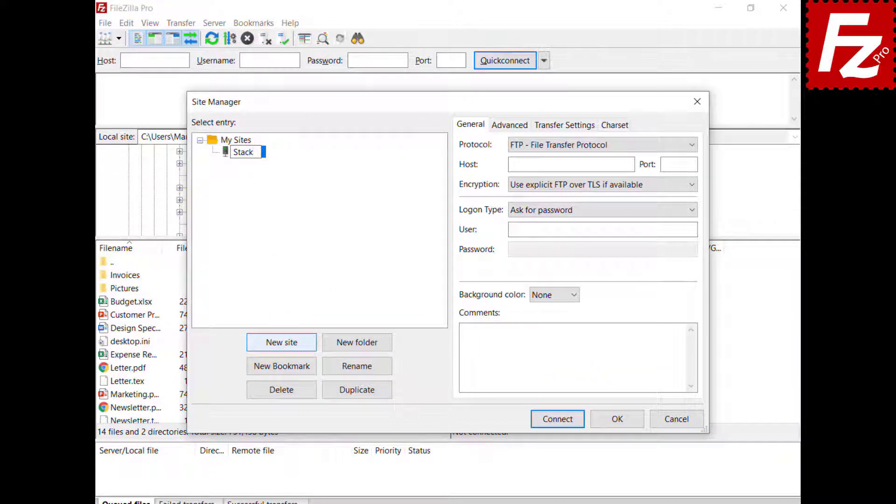
text(Path)
key(Return)
Step: Set the protocol to S3 and paste the StackPath storage host, access key ID and secret key
click(604, 145)
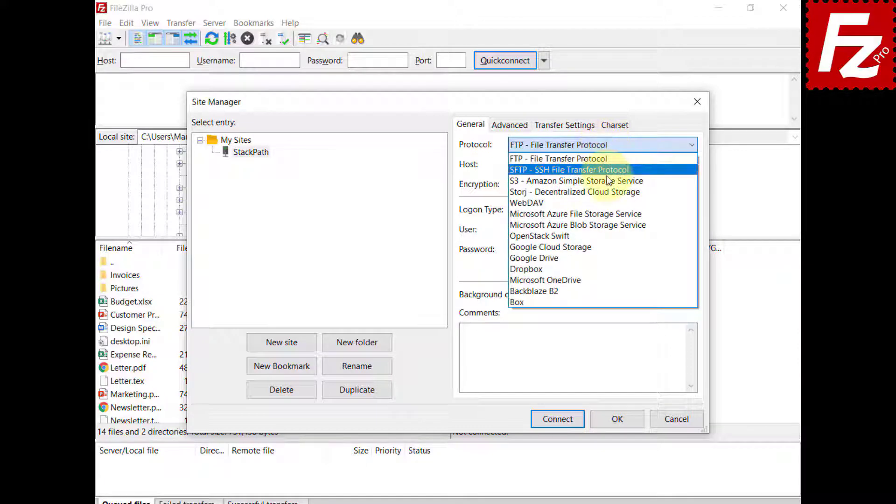
click(609, 181)
text(s3.us-east.stackpathstorage.com)
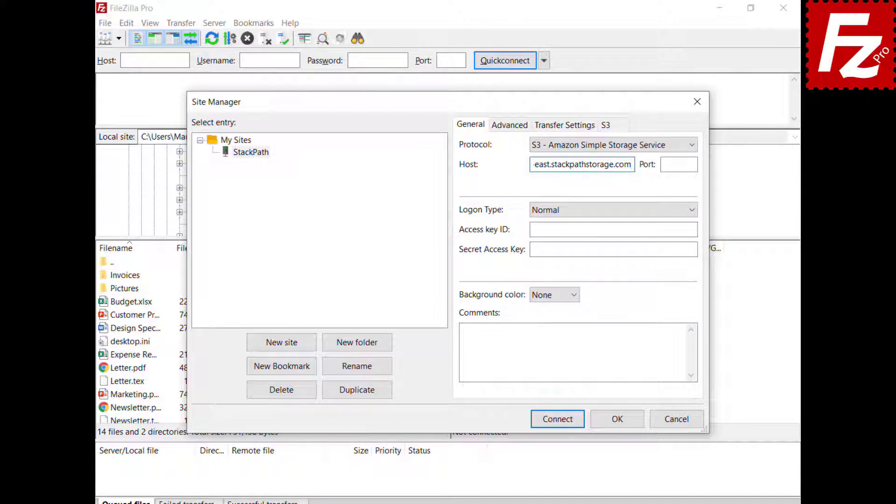
click(614, 230)
key(ctrl+v)
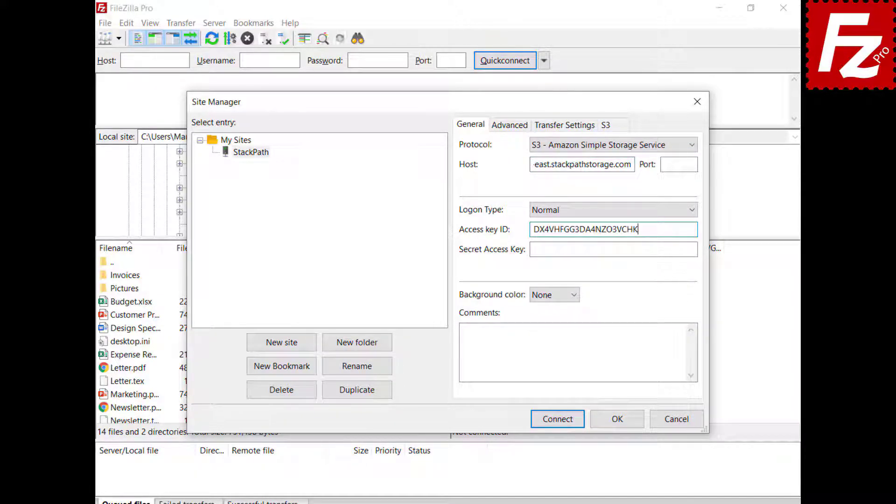
click(614, 249)
key(ctrl+v)
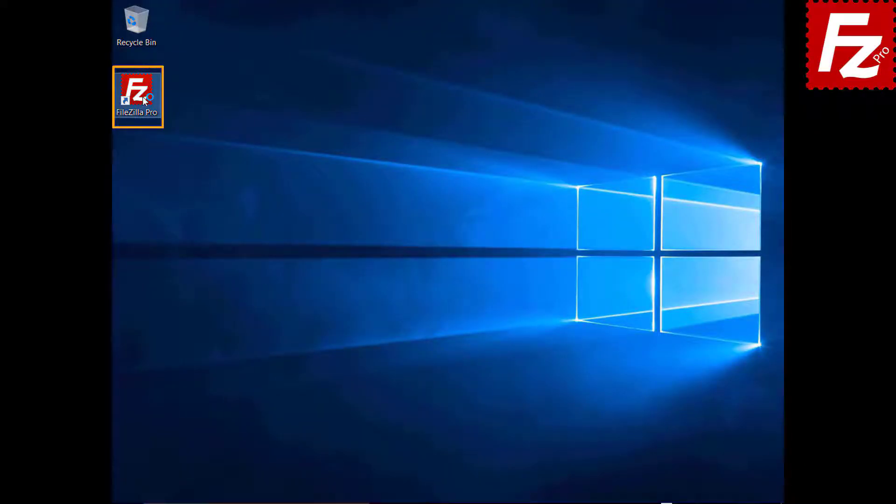
Step: Launch FileZilla Pro and add a custom S3 provider named Wasabi
double_click(142, 97)
click(131, 23)
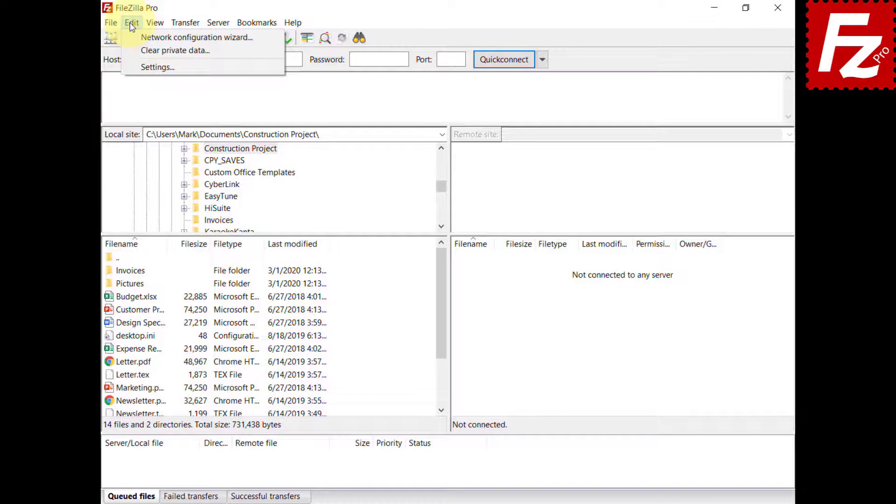
click(133, 67)
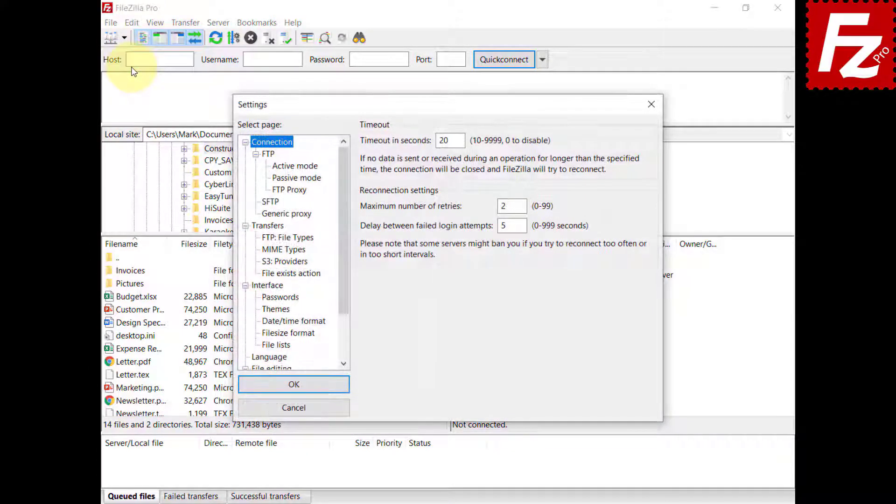
click(273, 261)
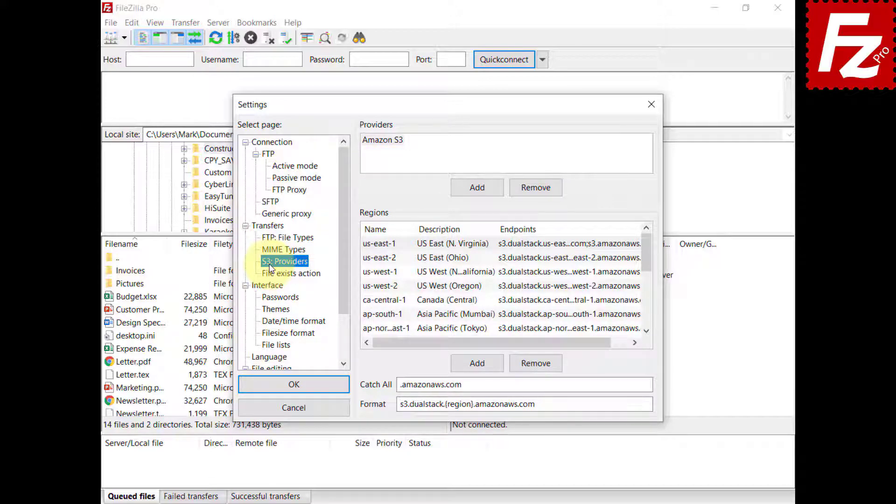
click(477, 188)
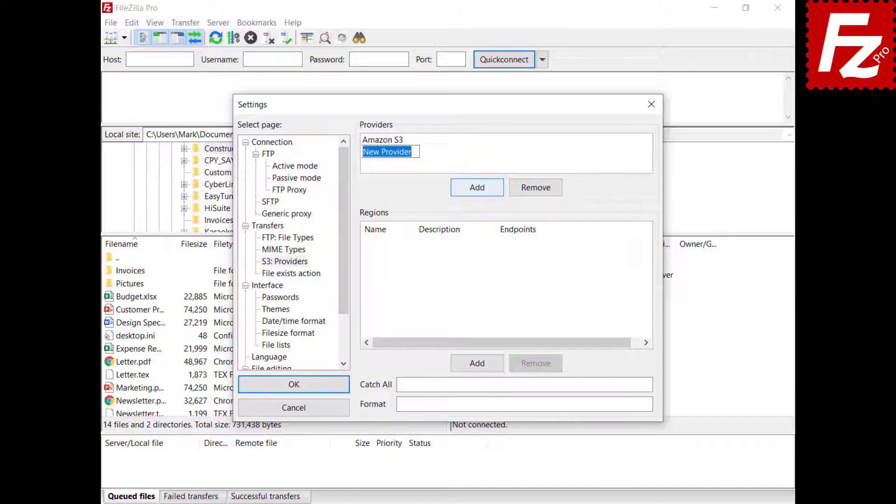
text(Wasabi)
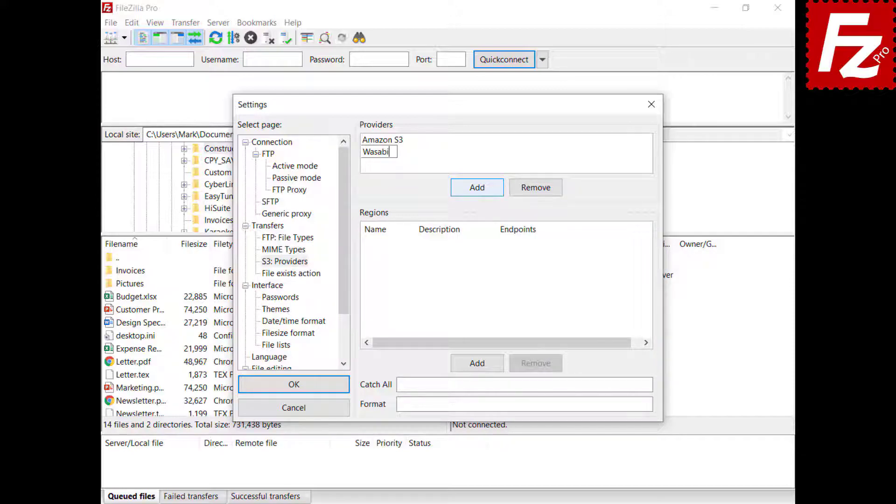
Step: Add region us-east-1 (US East 1, endpoint s3.wasabisys.com) and set Catch All to .wasabisys.com
click(477, 363)
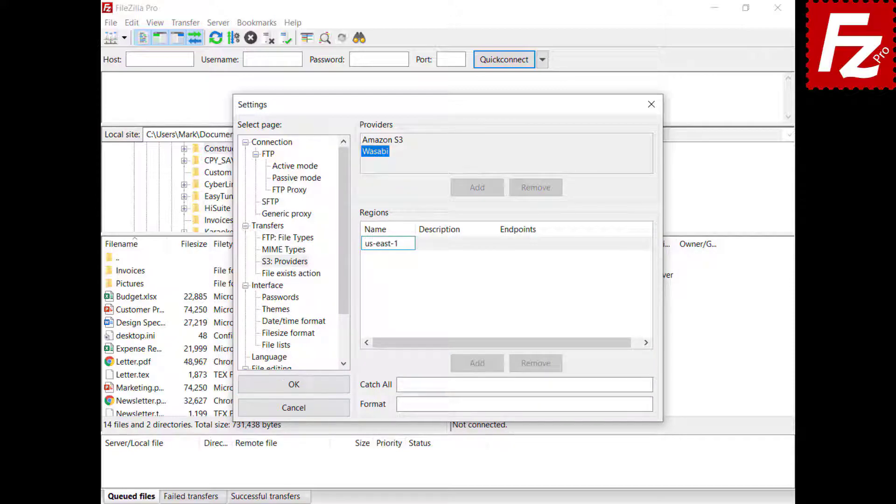
key(Return)
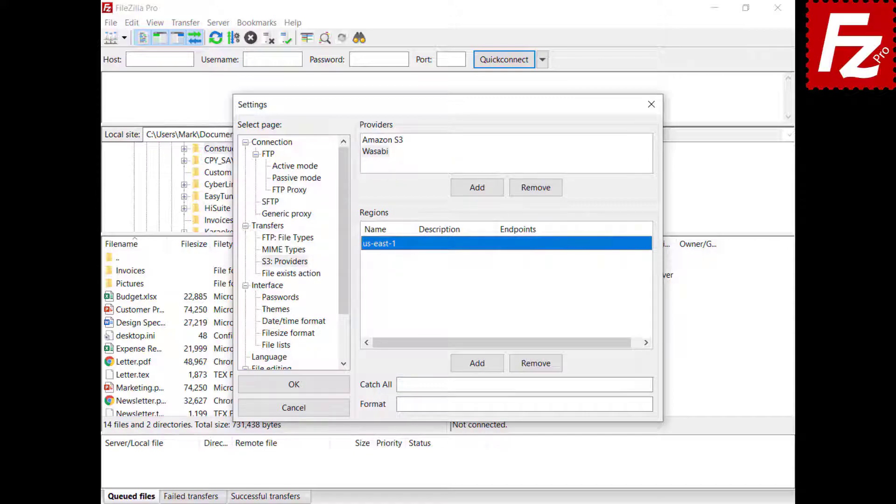
click(440, 243)
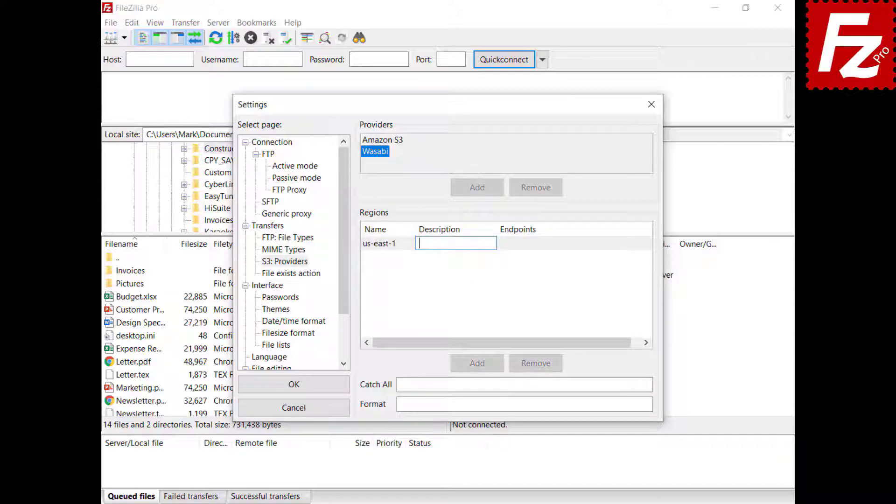
text(US East 1)
key(Return)
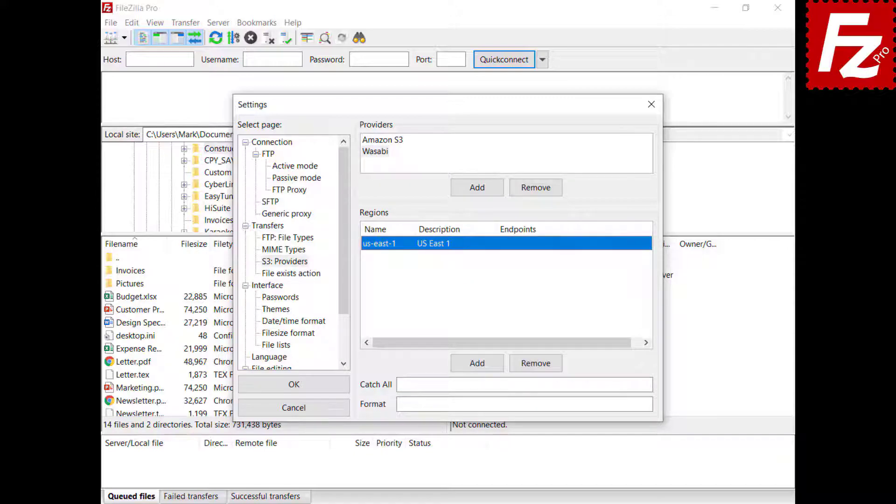
click(524, 243)
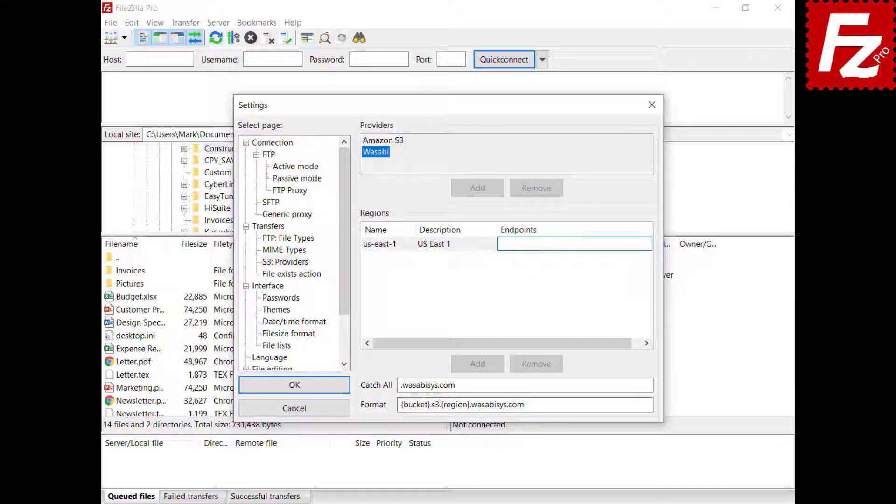
text(s3.wasabisys.com)
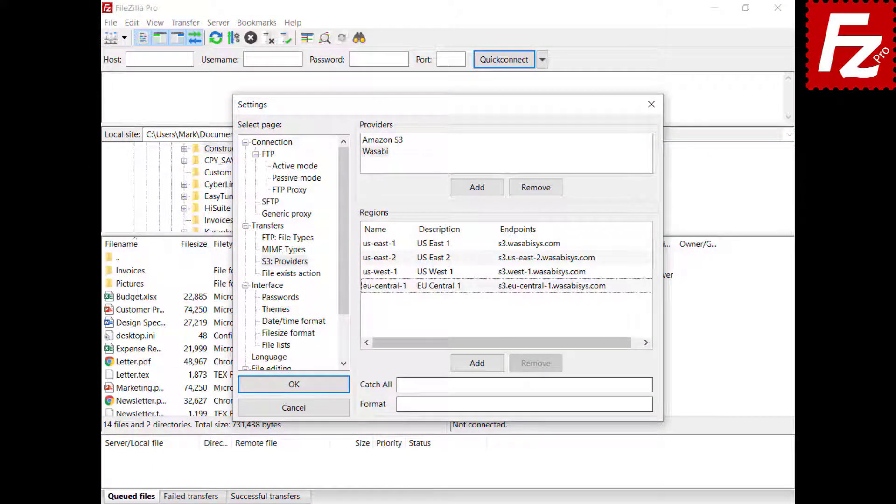
click(525, 385)
text(.wasabisys.com)
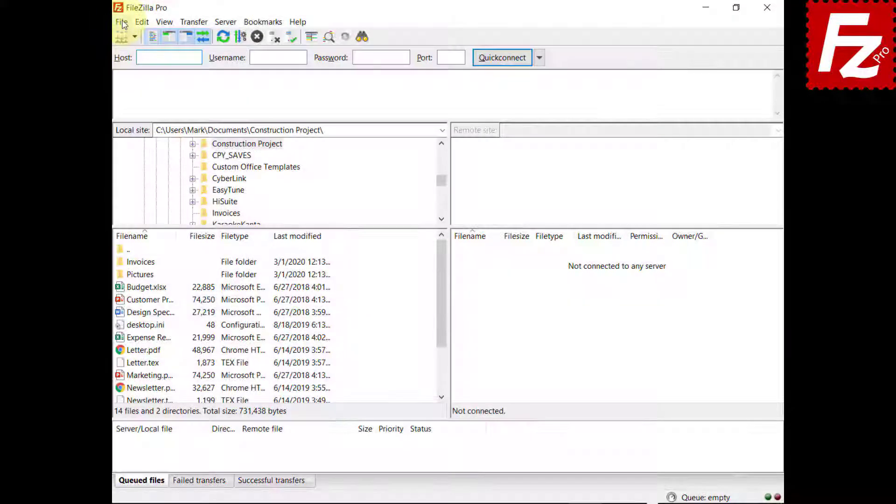
click(122, 22)
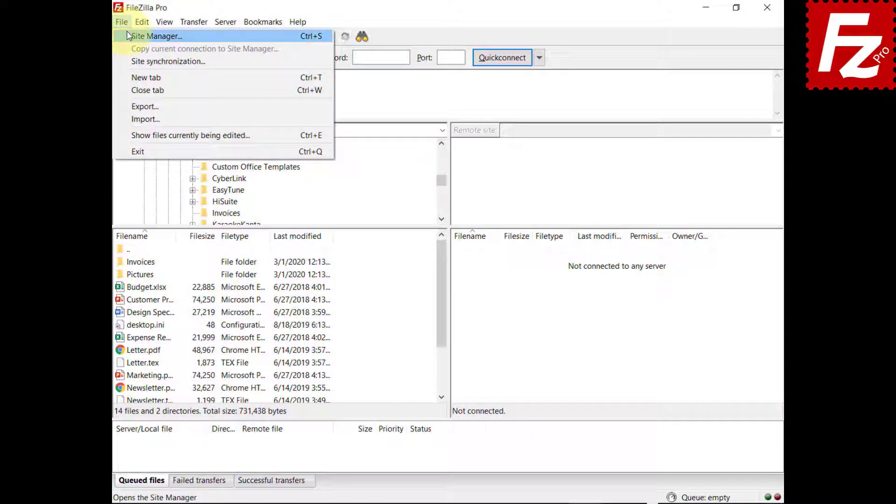
Step: Create a new Site Manager entry named Wasabi
click(134, 34)
click(289, 326)
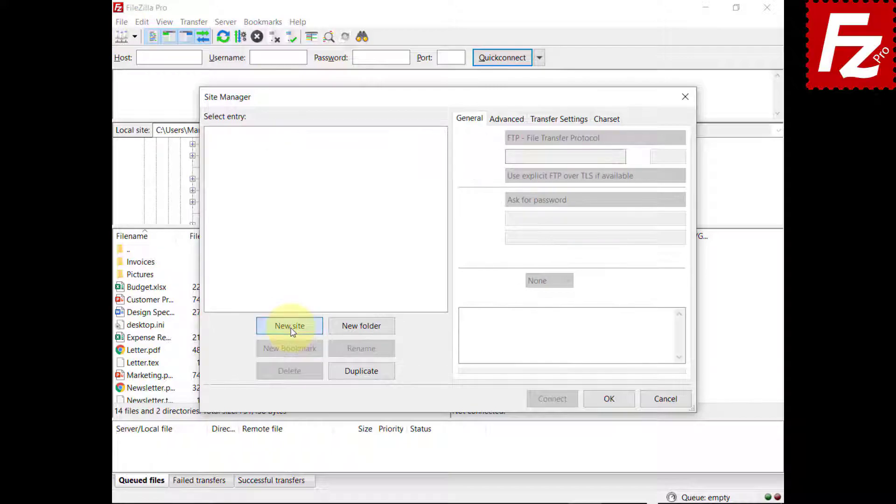
text(Wasabi)
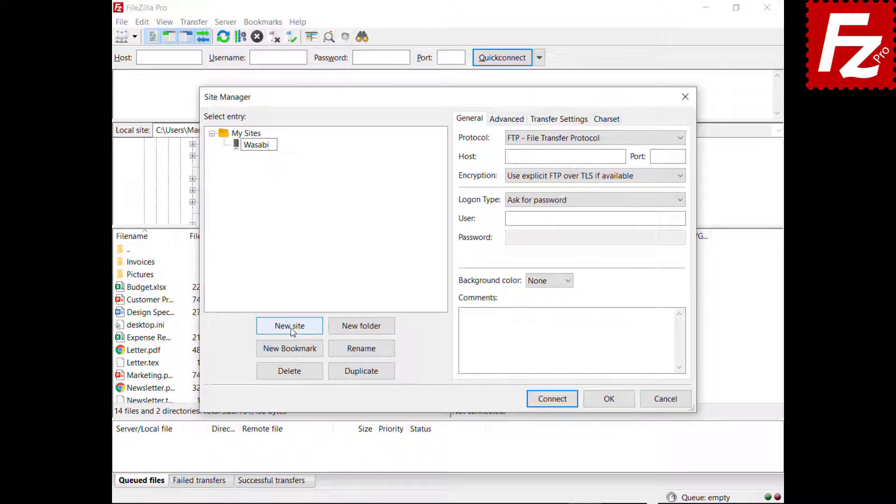
Step: Set the protocol to S3, host to s3.wasabisys.com, and paste the access key ID and secret key
click(577, 137)
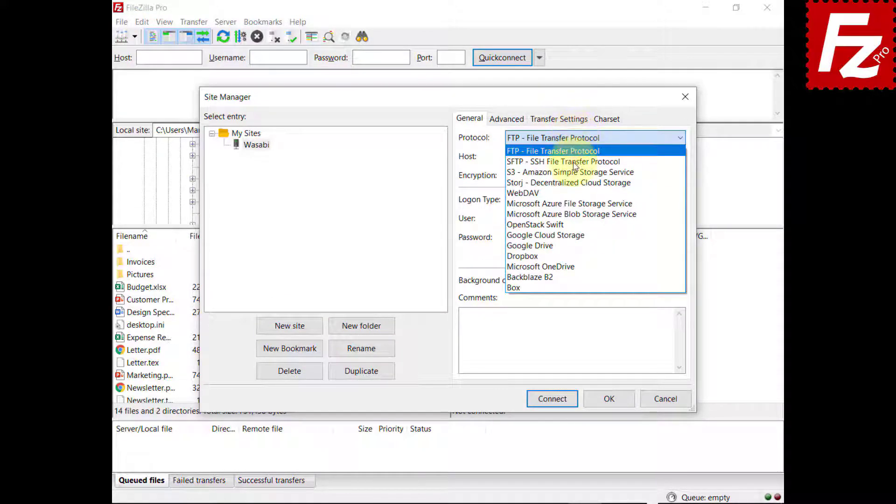
click(590, 172)
key(Tab)
text(s3.wasabisys.com)
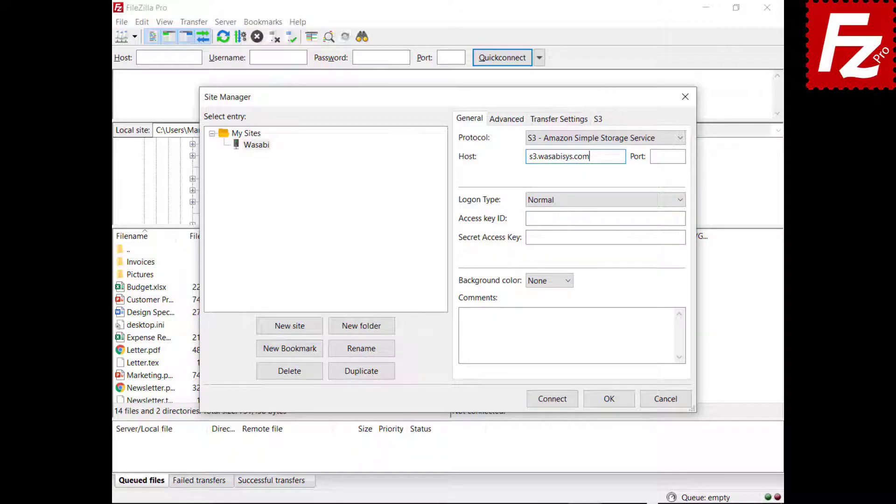
click(605, 219)
key(ctrl+v)
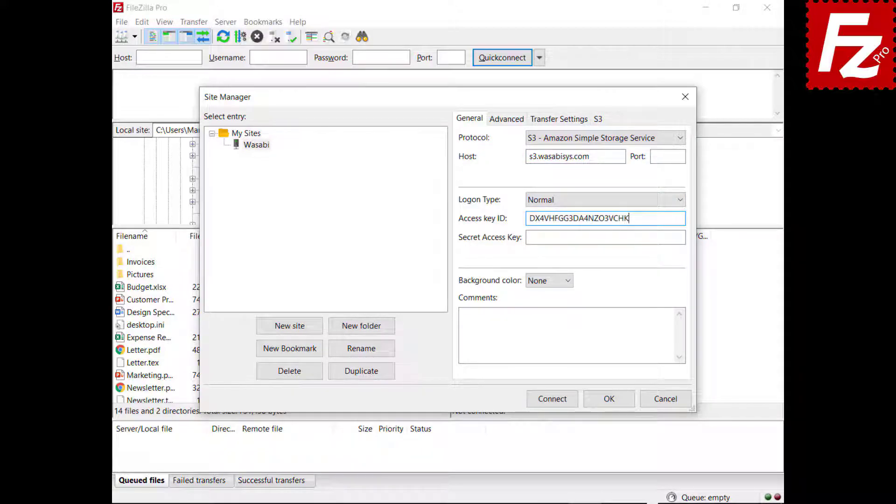
click(684, 237)
key(ctrl+v)
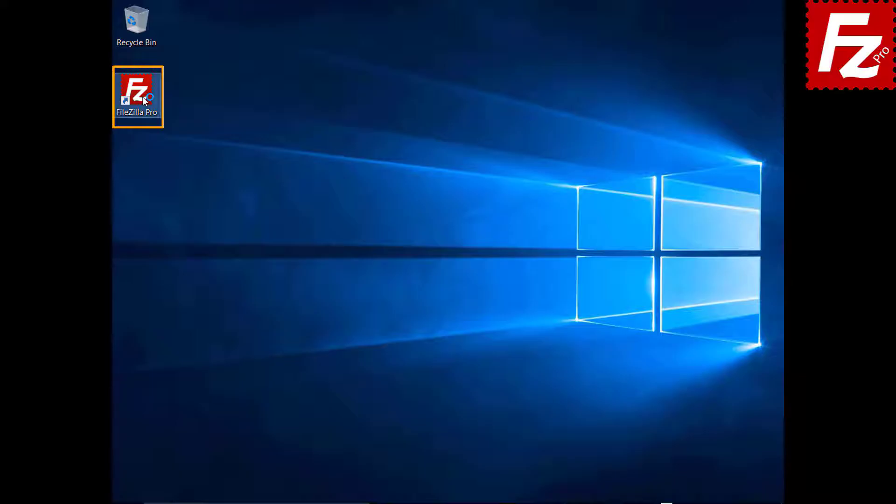
Step: Launch FileZilla Pro and connect to the saved Amazon S3 site
double_click(142, 97)
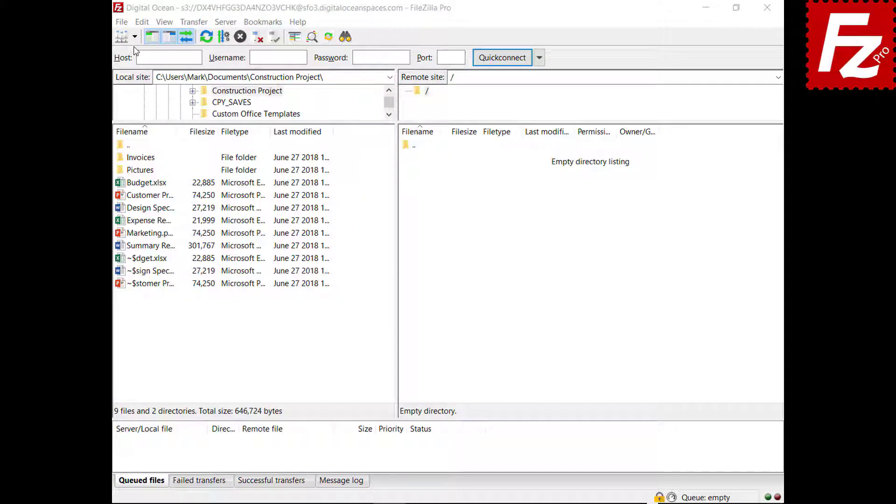
click(135, 37)
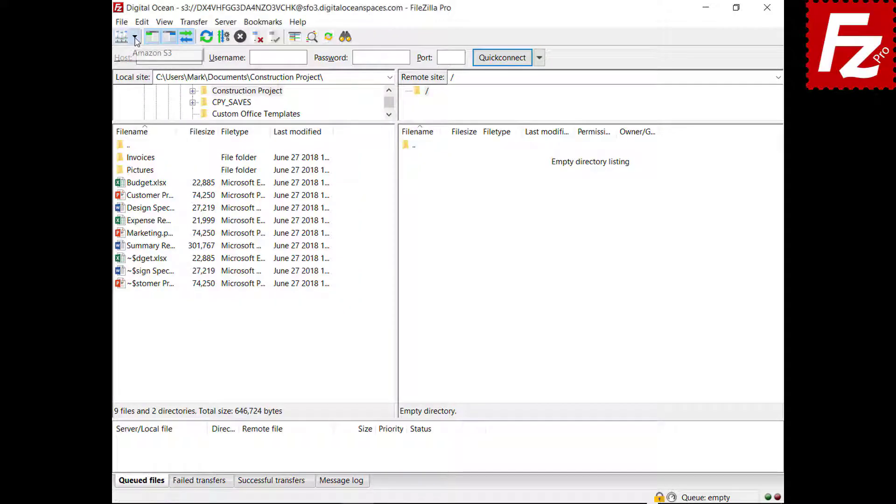
click(136, 54)
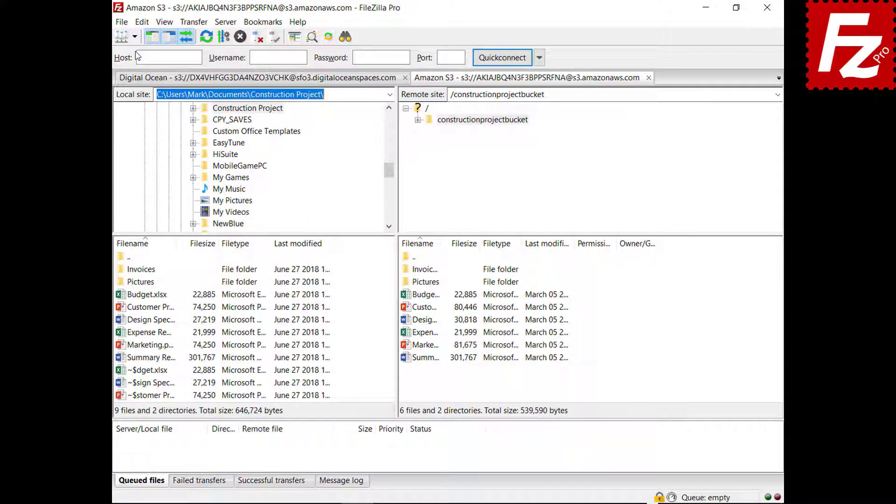
Step: Preview AWS KMS server-side encryption for the Budget file, then cancel without applying
right_click(405, 299)
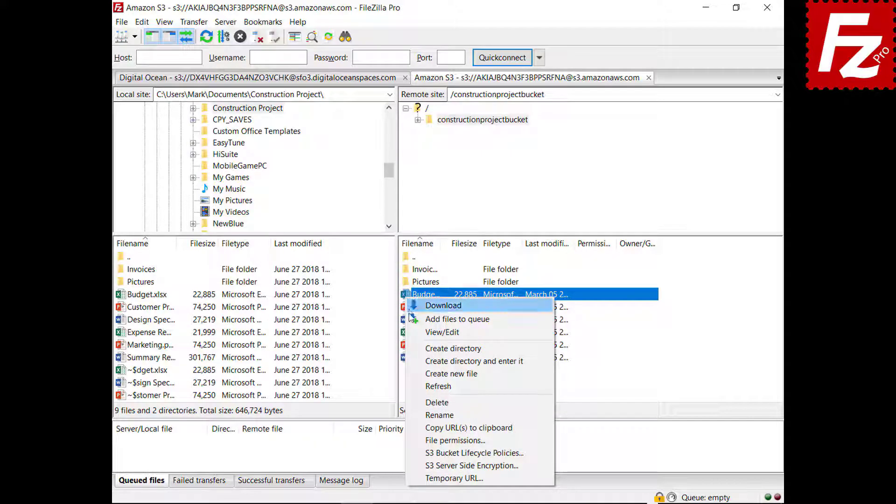
click(471, 465)
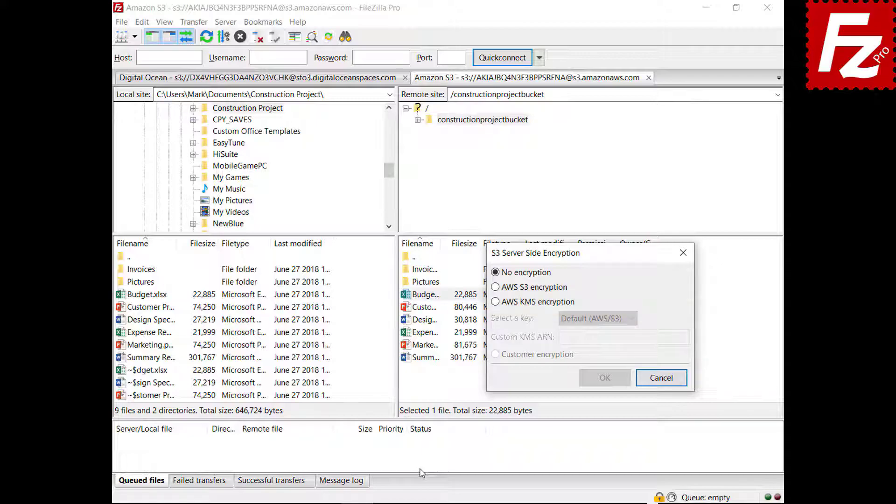
click(495, 301)
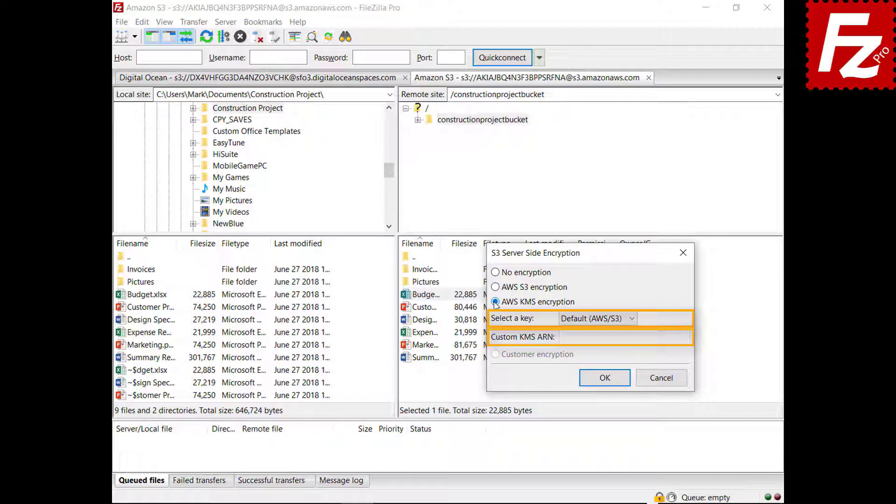
click(662, 377)
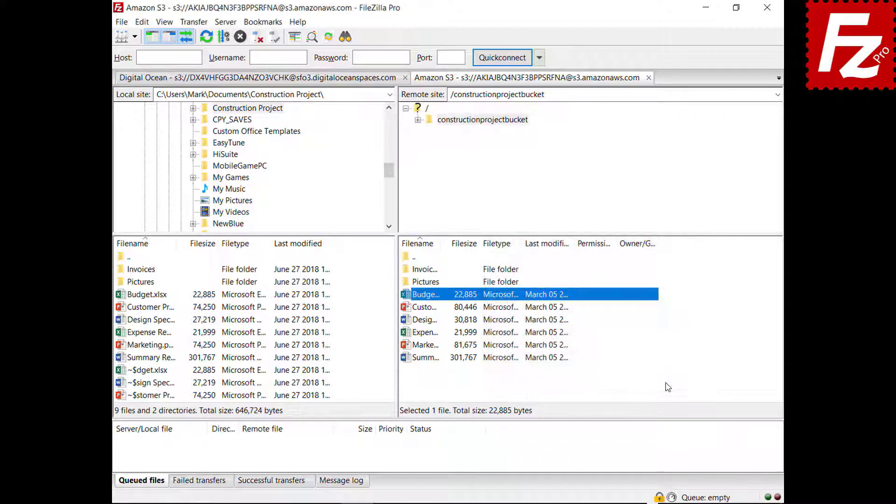
click(121, 22)
Step: Try the Amazon S3 site's AWS S3, AWS KMS and customer-key encryption options, then cancel
click(140, 34)
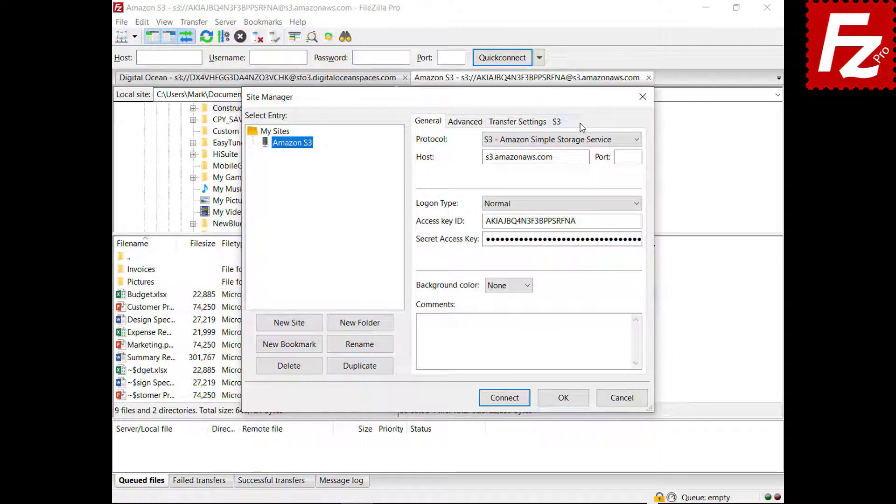
click(571, 123)
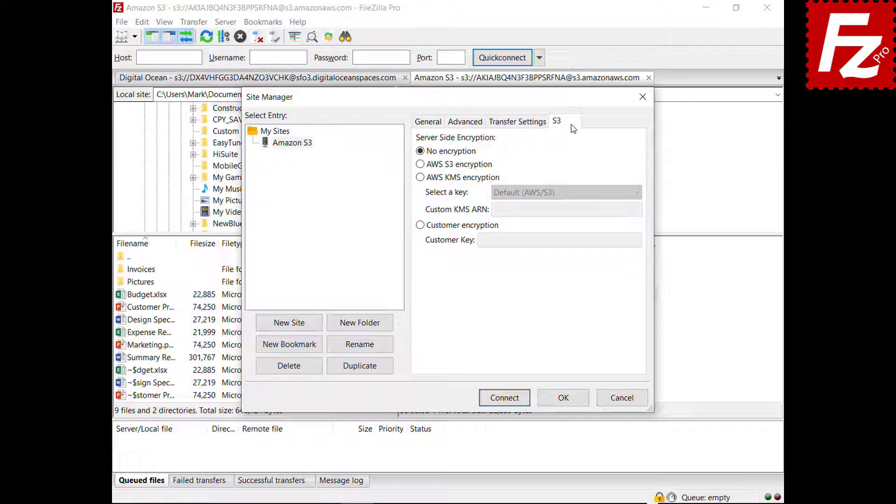
click(420, 165)
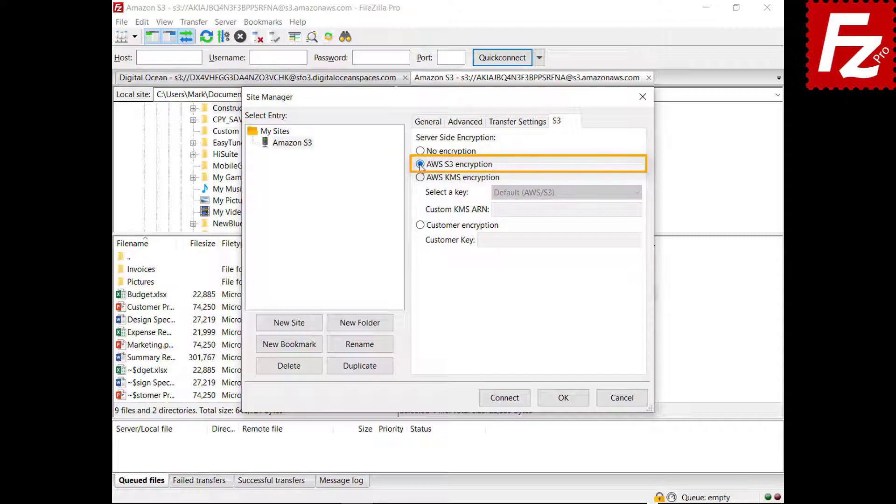
click(420, 178)
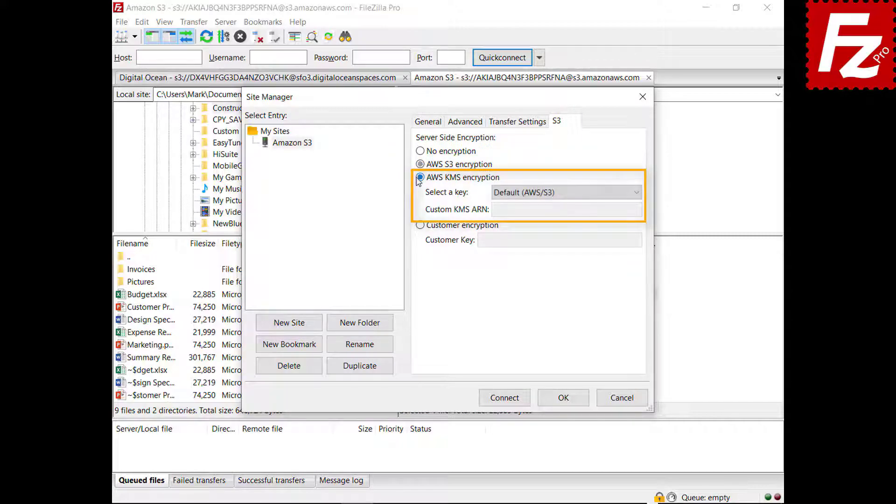
click(636, 193)
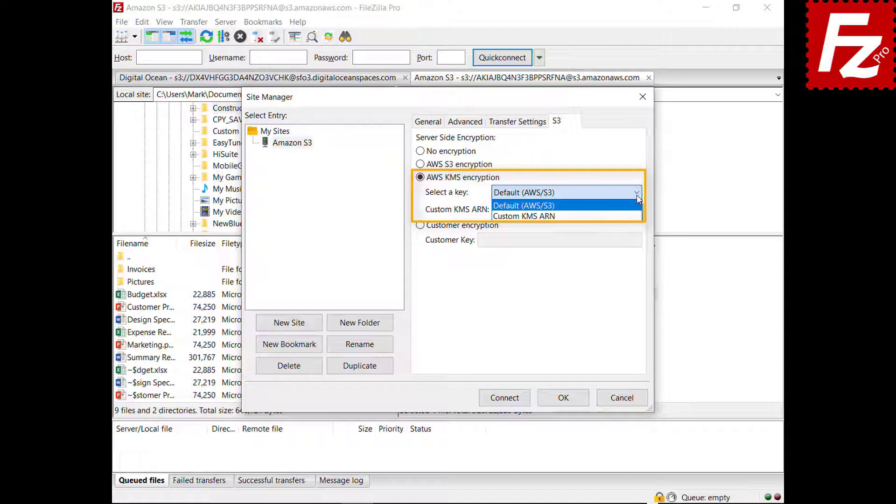
click(420, 226)
click(420, 226)
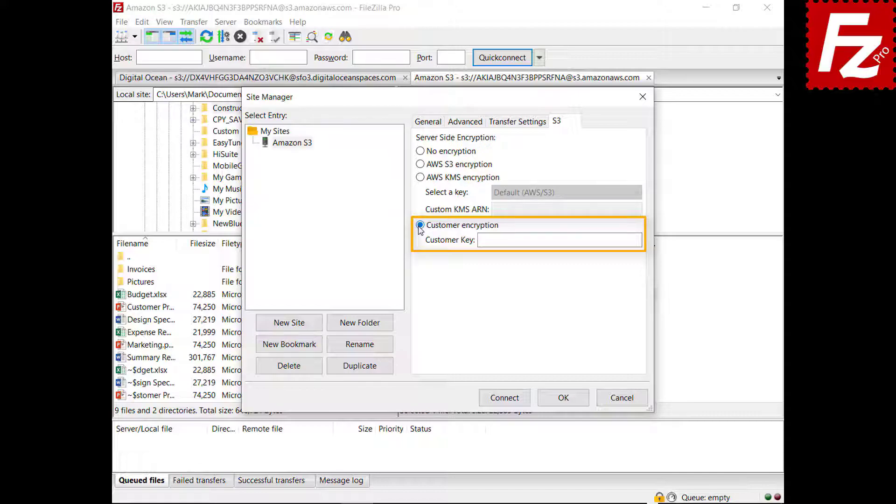
click(626, 401)
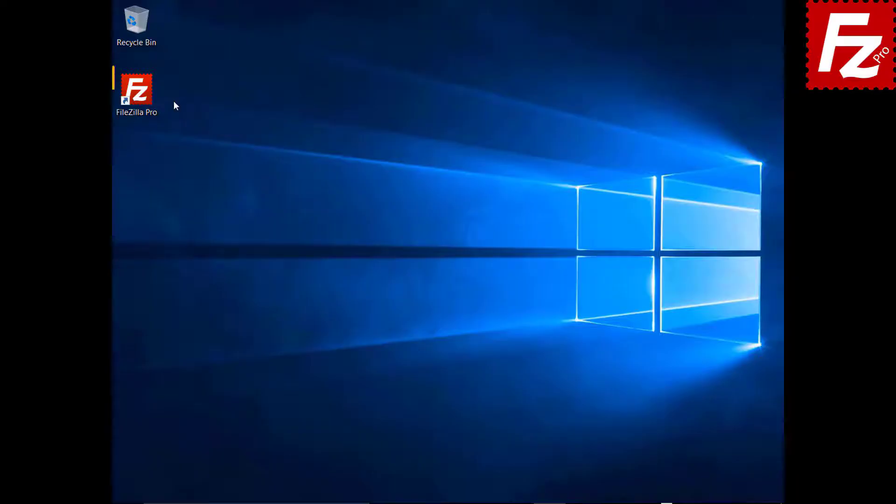
Step: Launch FileZilla Pro, connect to Amazon S3, and open filezillaprobucket's S3 Bucket Lifecycle Policies
double_click(142, 97)
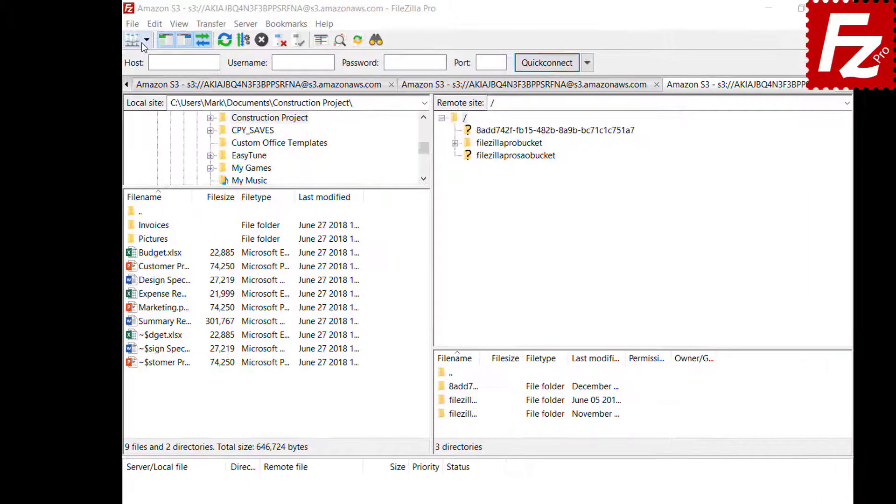
click(154, 42)
click(149, 62)
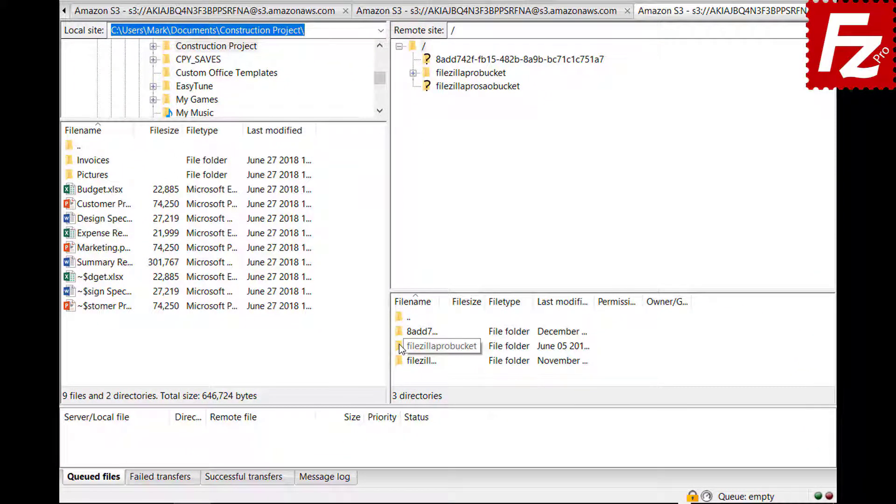
right_click(400, 346)
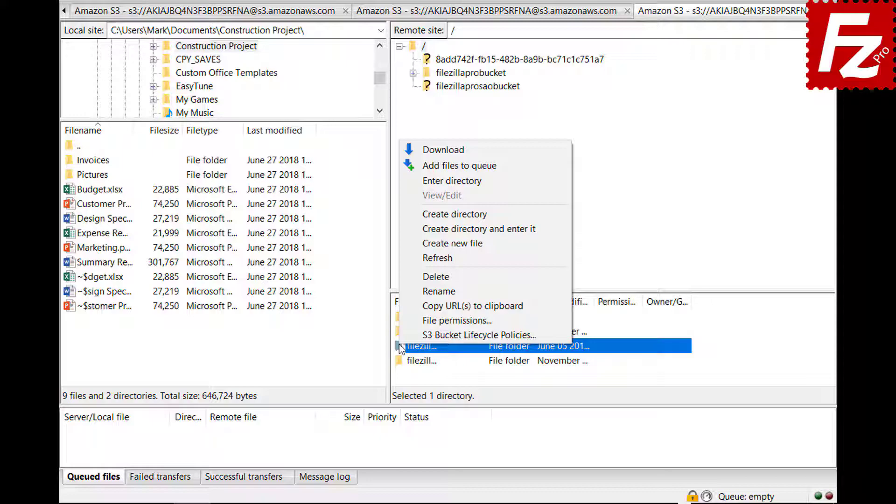
click(402, 333)
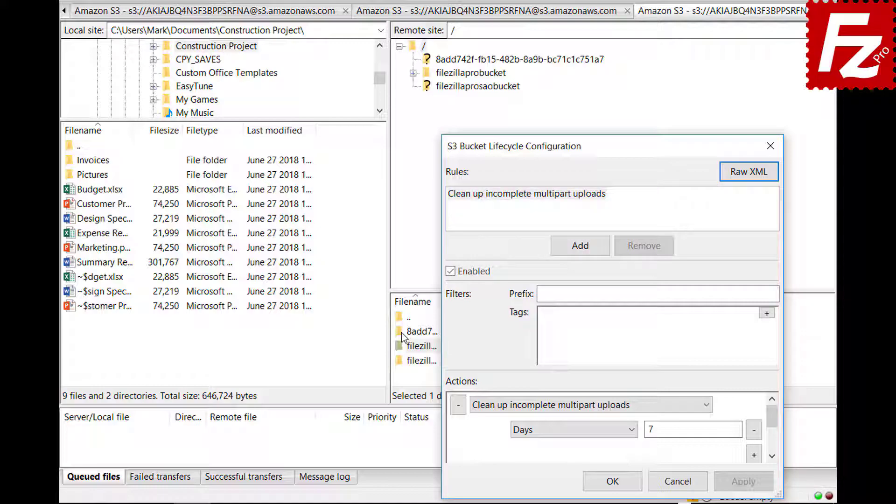
Step: Add an enabled rule 'Archive old site images' with prefix filter images/
click(581, 246)
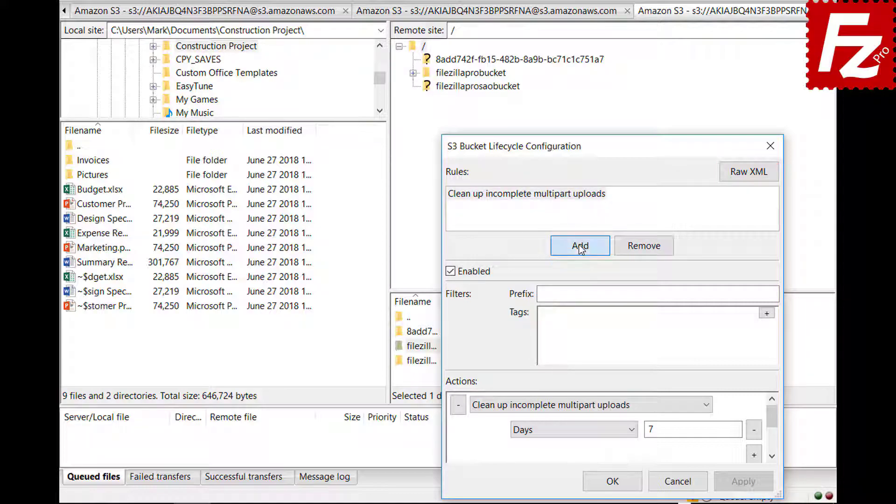
text(Archive old si)
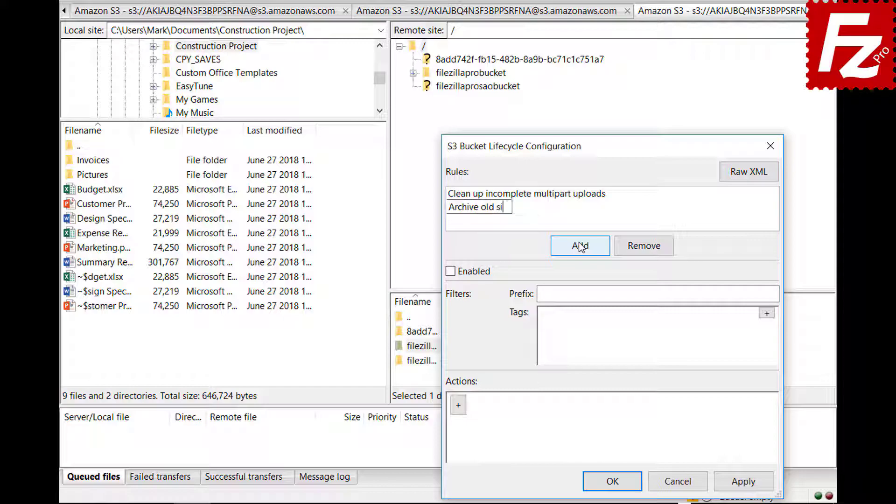
text(te images)
click(450, 272)
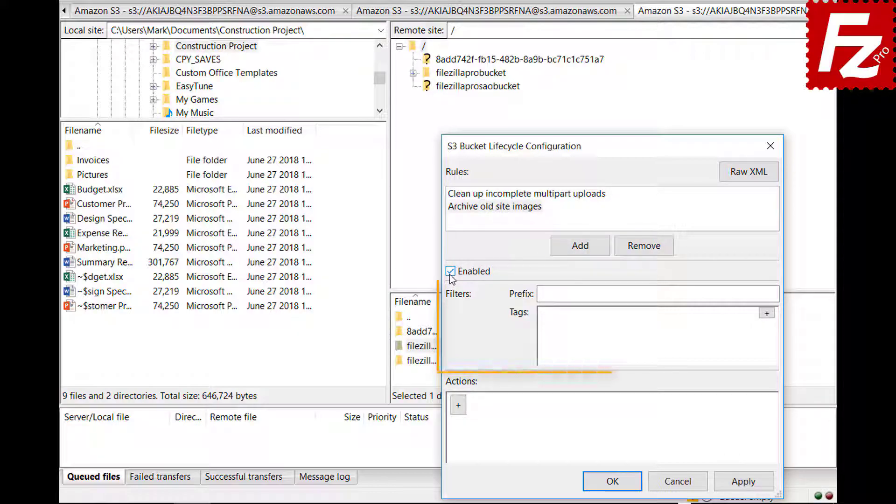
click(687, 294)
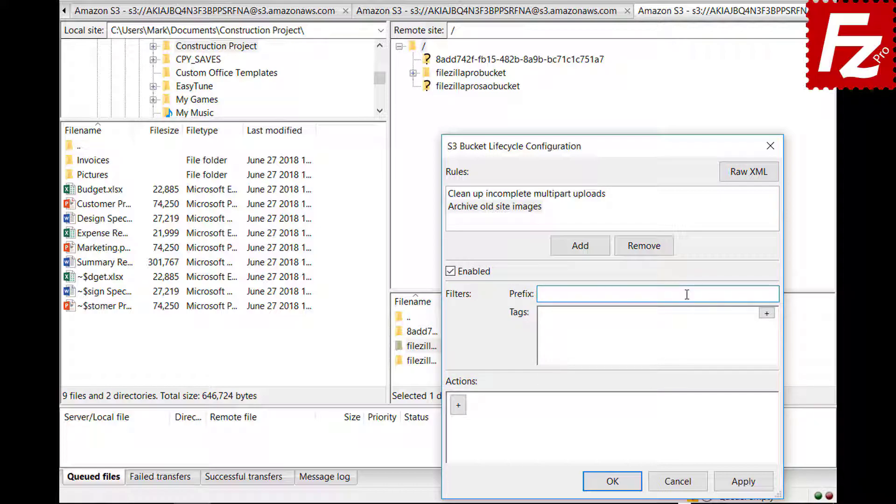
text(images/)
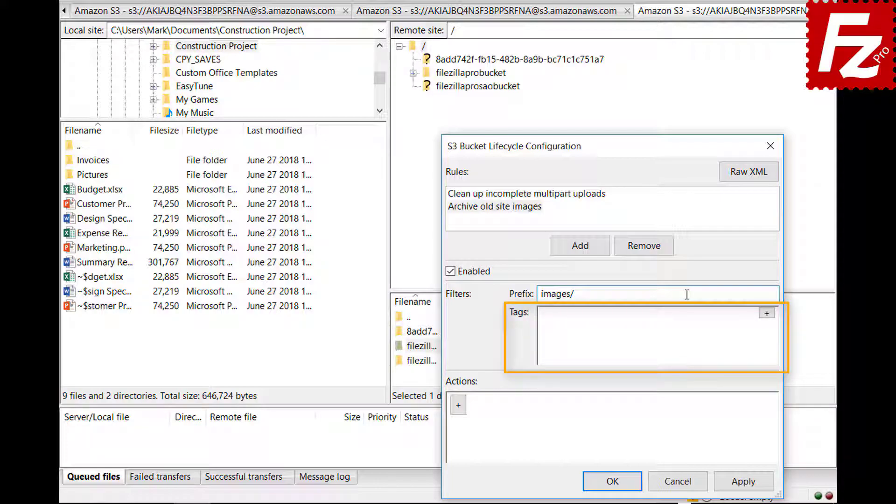
Step: Add the tag filter location = site to the rule
click(766, 313)
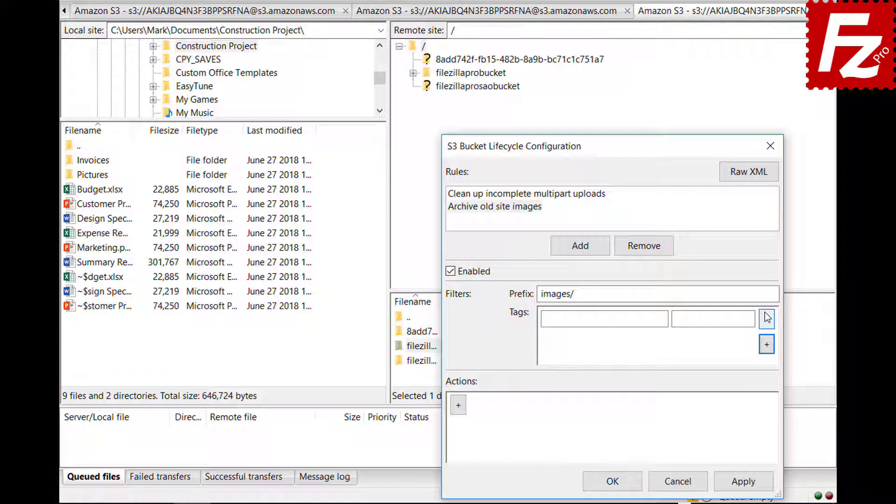
click(664, 318)
text(location)
click(750, 318)
text(site)
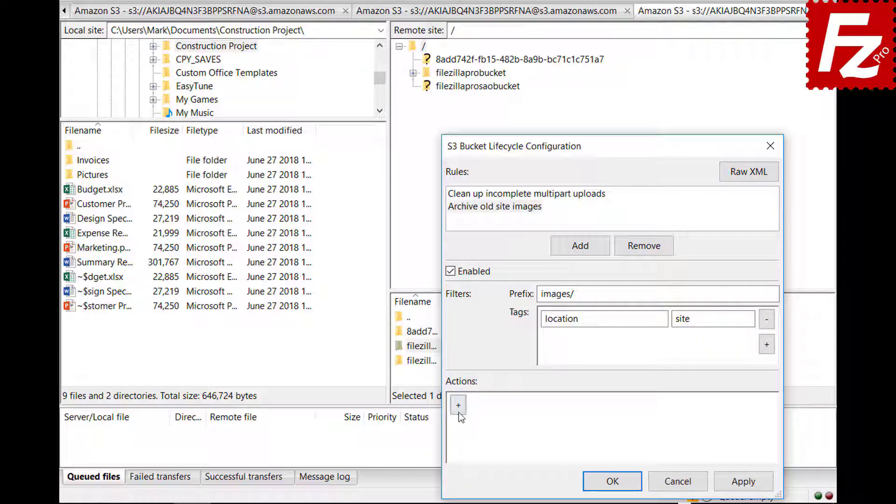
click(459, 412)
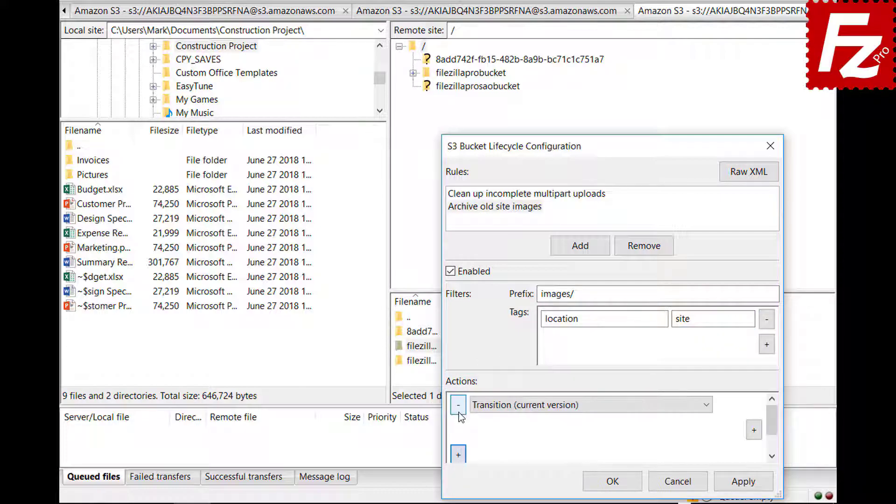
Step: Add a Transition (current version) action to the Archive rule with a Days = 30 condition
click(707, 405)
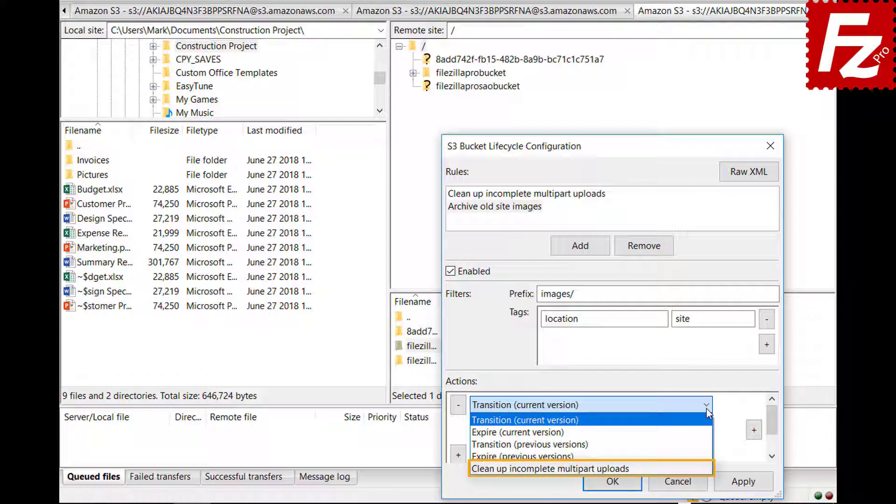
click(707, 409)
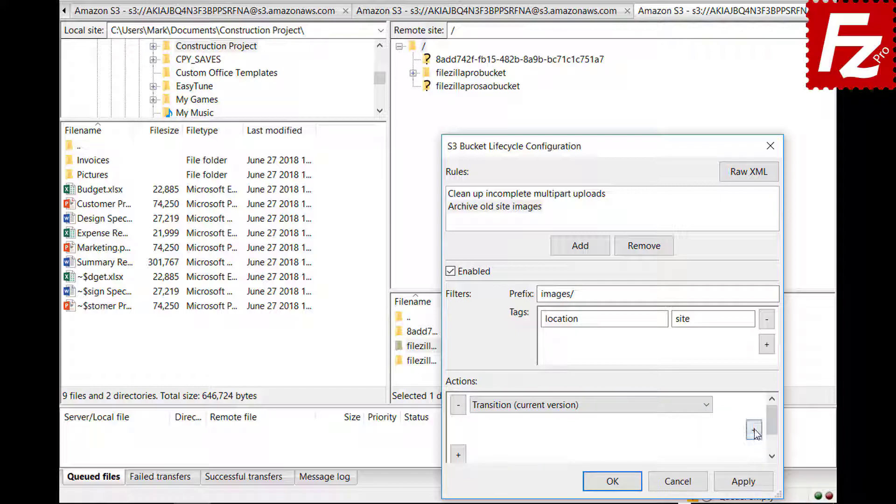
click(755, 429)
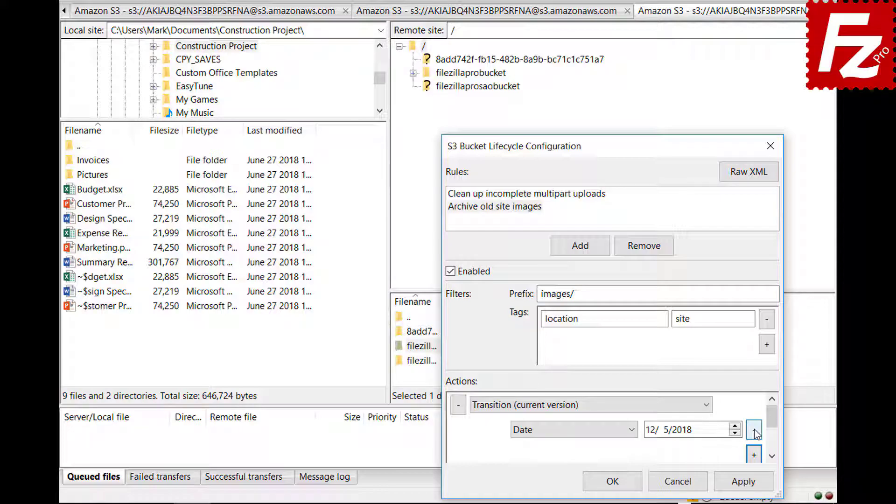
click(633, 430)
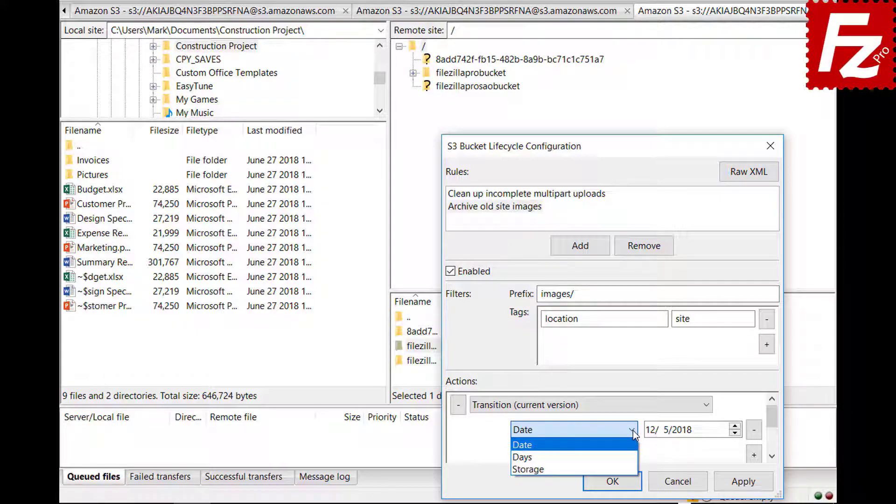
click(634, 458)
scroll(774, 428, down, 1)
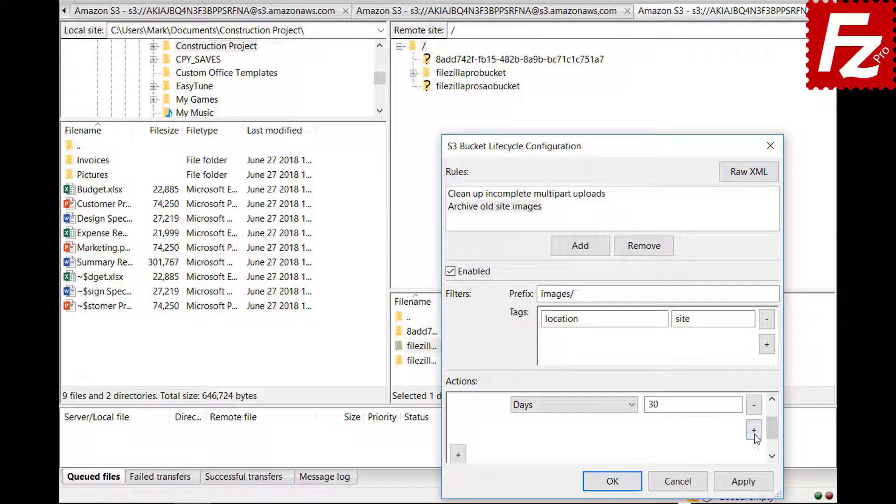
Step: Add a Storage = Glacier condition to the transition and save the lifecycle configuration
click(755, 430)
click(570, 430)
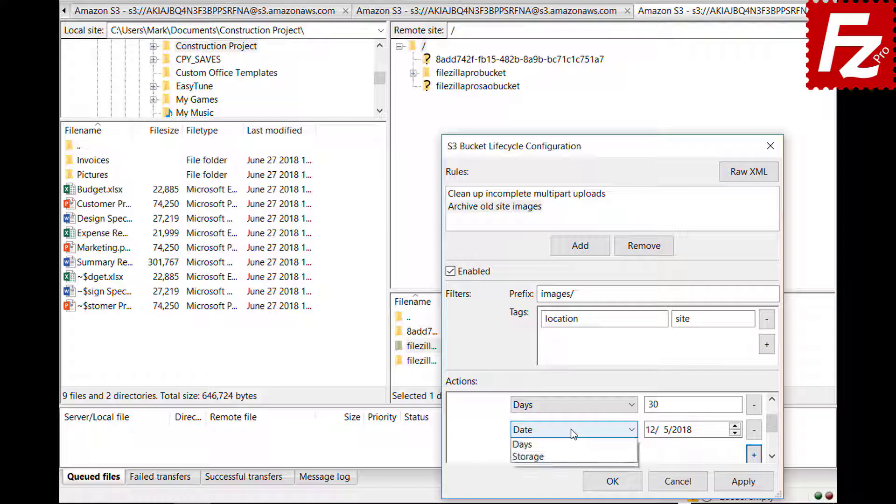
click(574, 468)
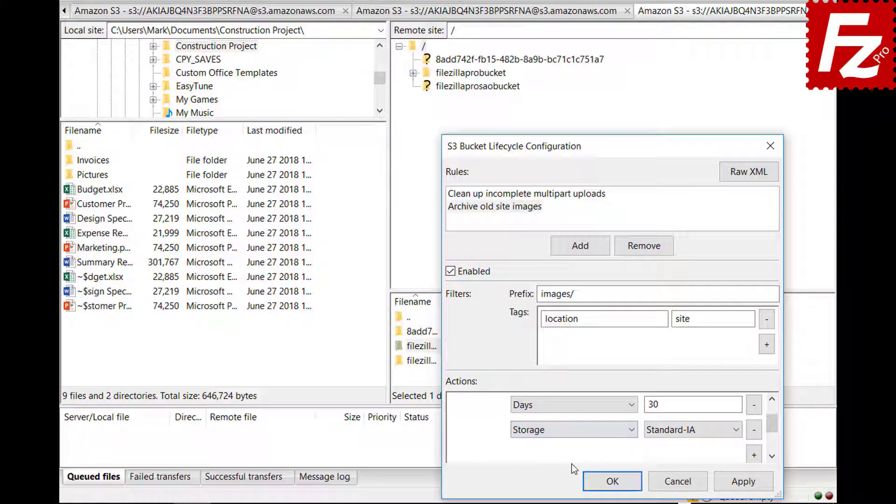
click(675, 436)
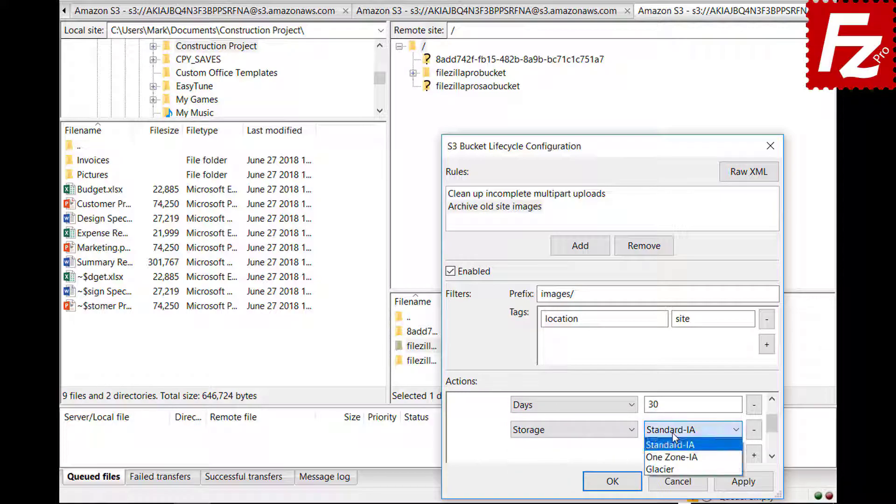
click(673, 466)
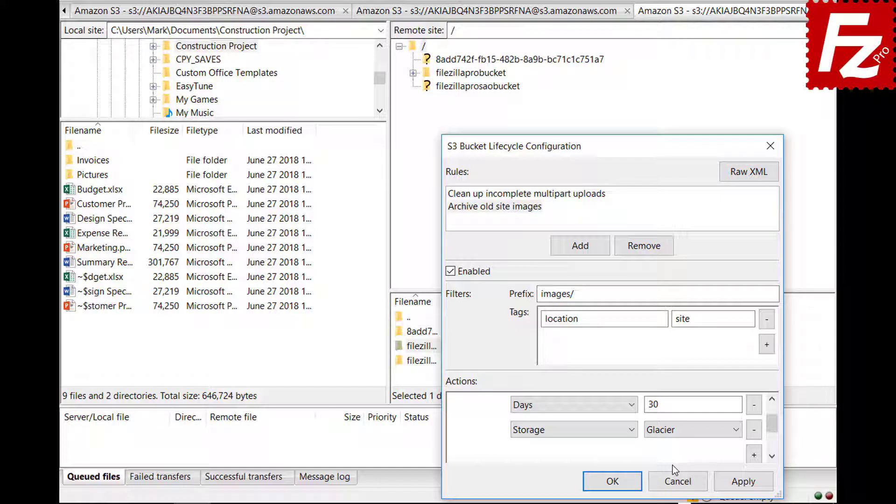
click(600, 485)
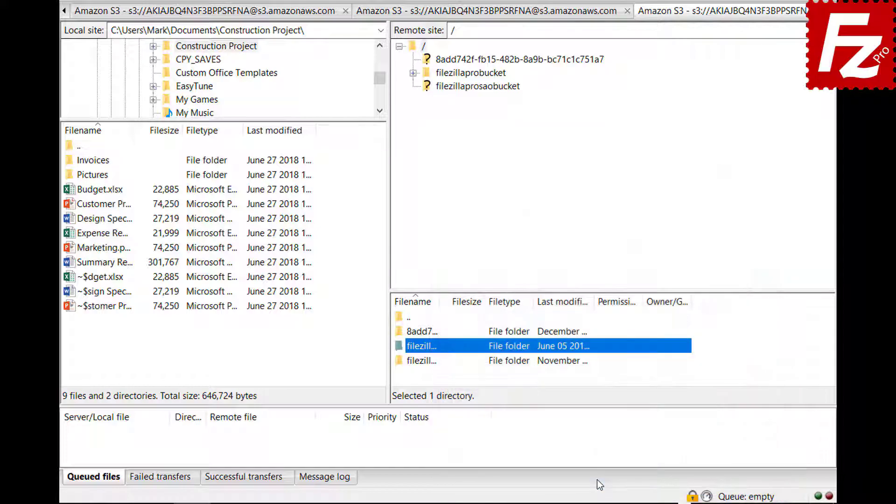
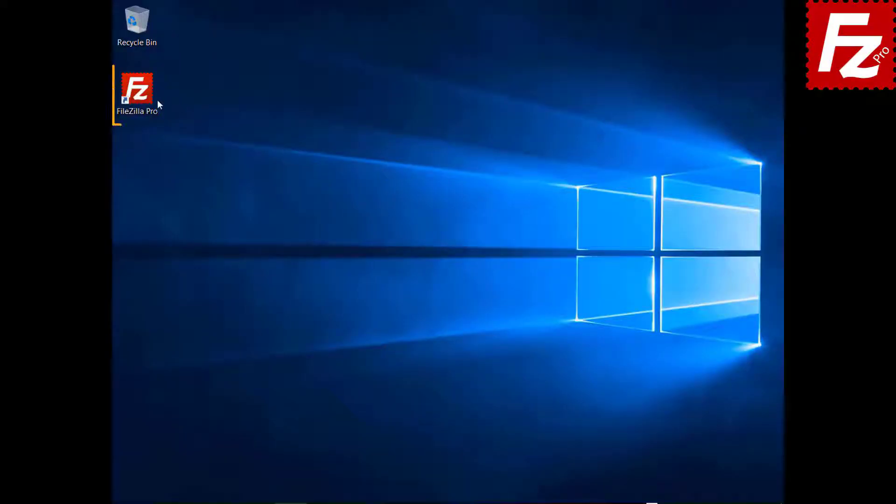
Step: Launch FileZilla Pro and add a new Site Manager entry named 'Azure File Connection'
double_click(144, 100)
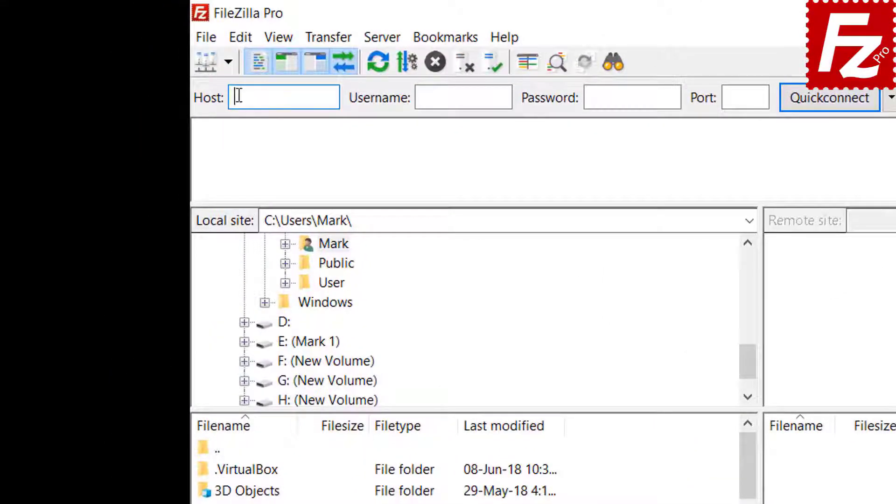
click(209, 39)
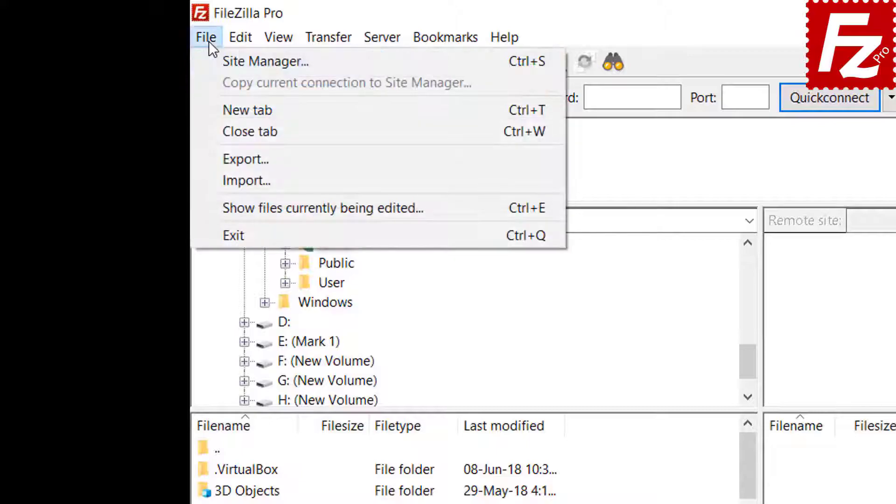
click(227, 62)
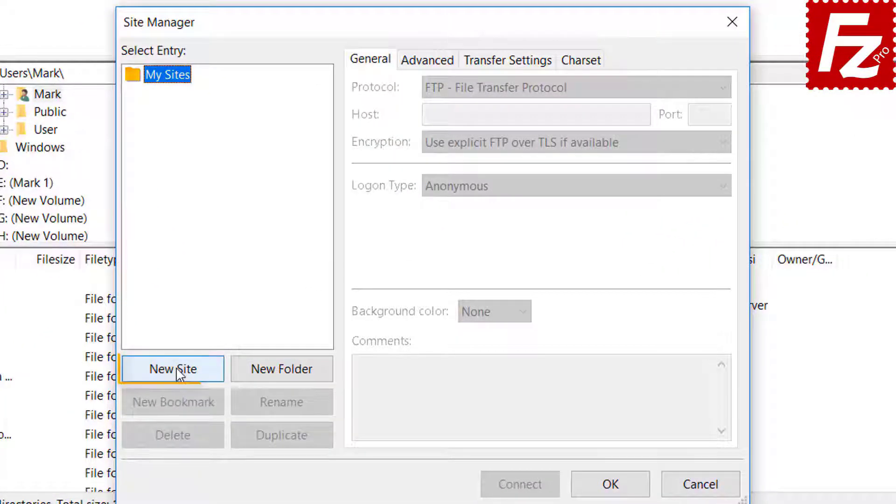
click(180, 373)
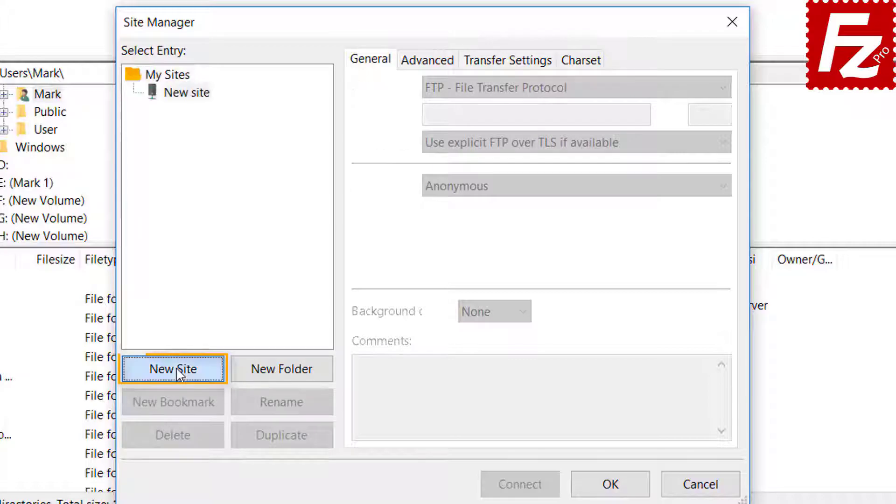
text(Azu)
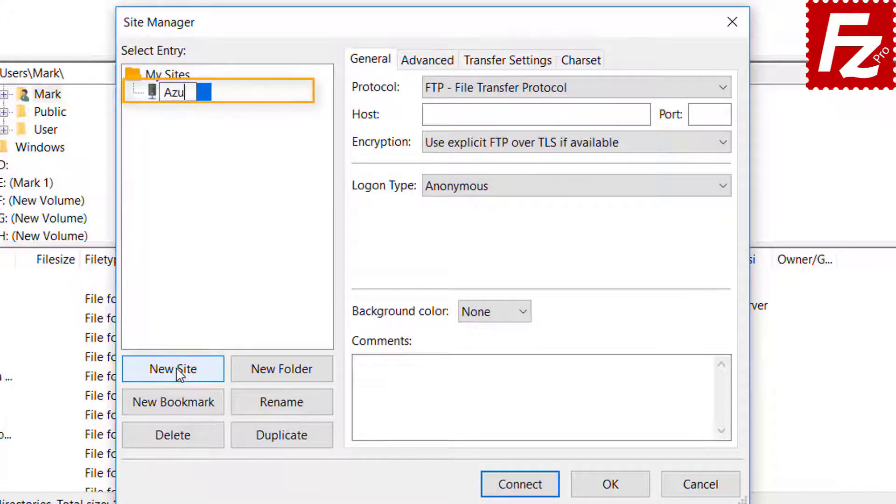
text(re File C)
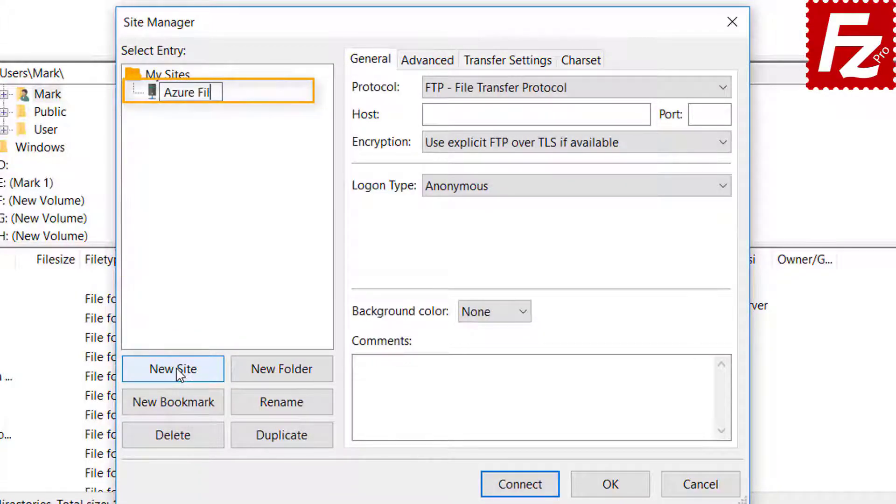
text(nnection)
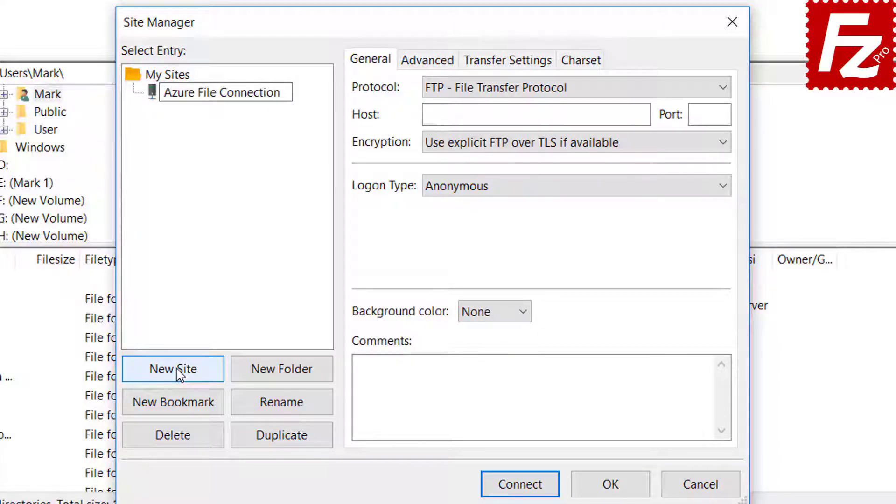
key(Return)
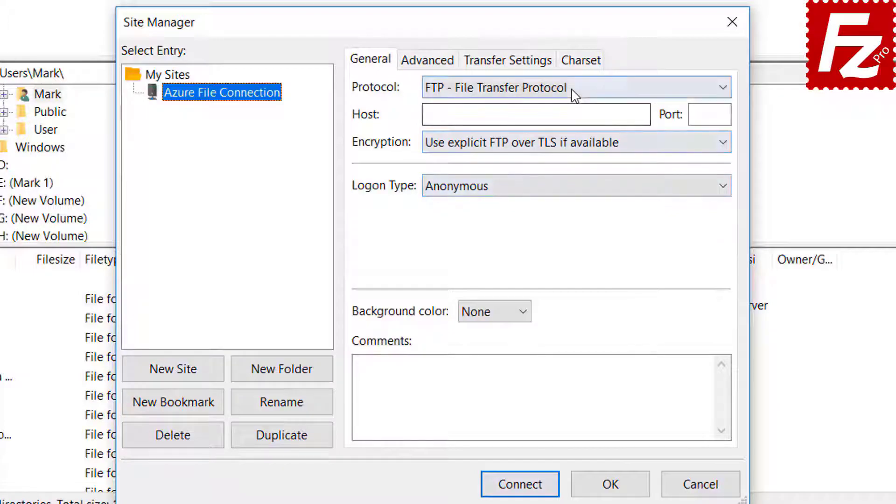
Step: Set the protocol to Microsoft Azure File Storage Service and enter the storage account name and access key
click(571, 88)
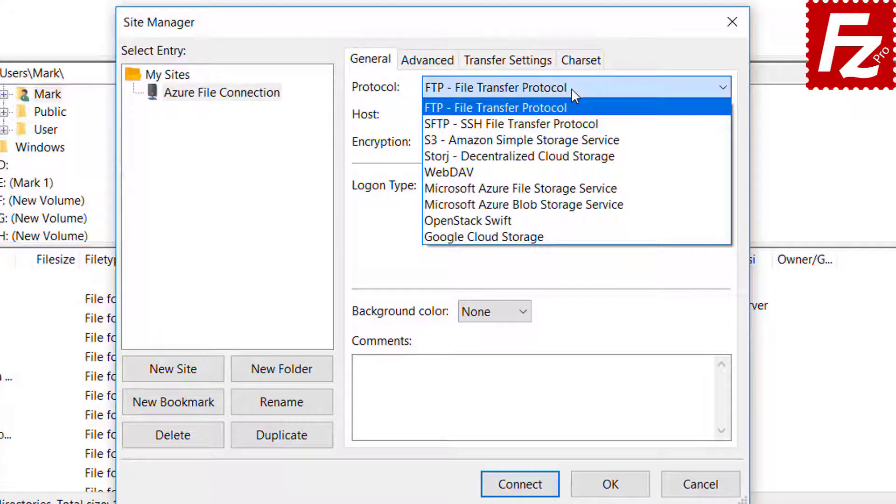
click(570, 189)
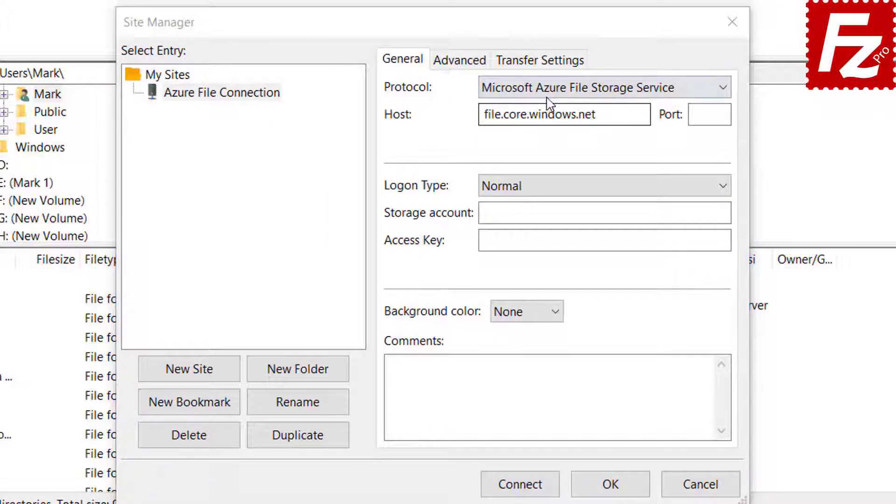
click(547, 89)
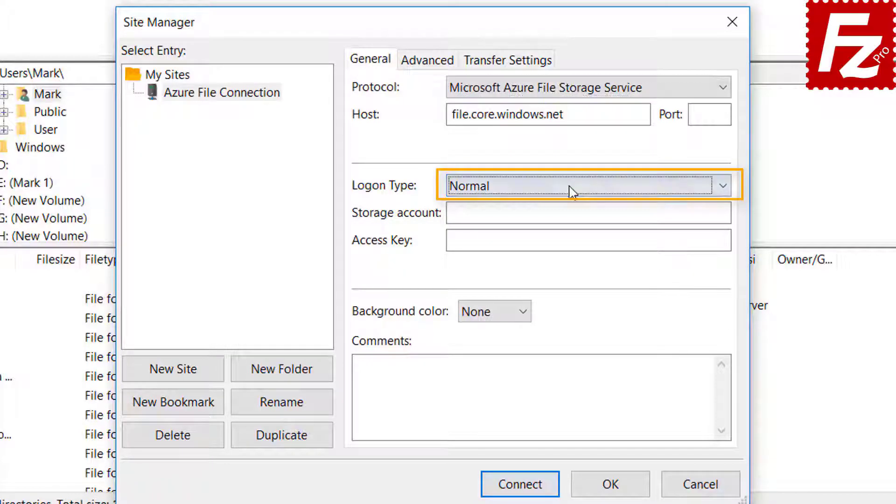
click(559, 213)
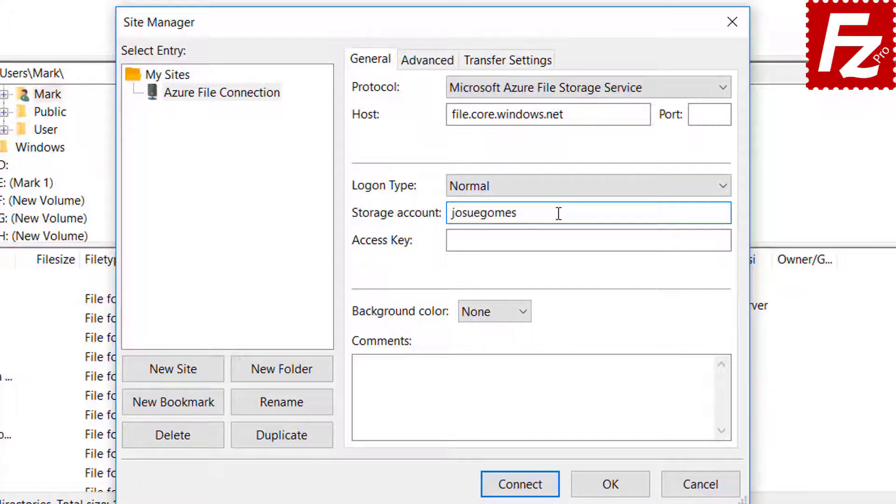
click(493, 241)
key(ctrl+v)
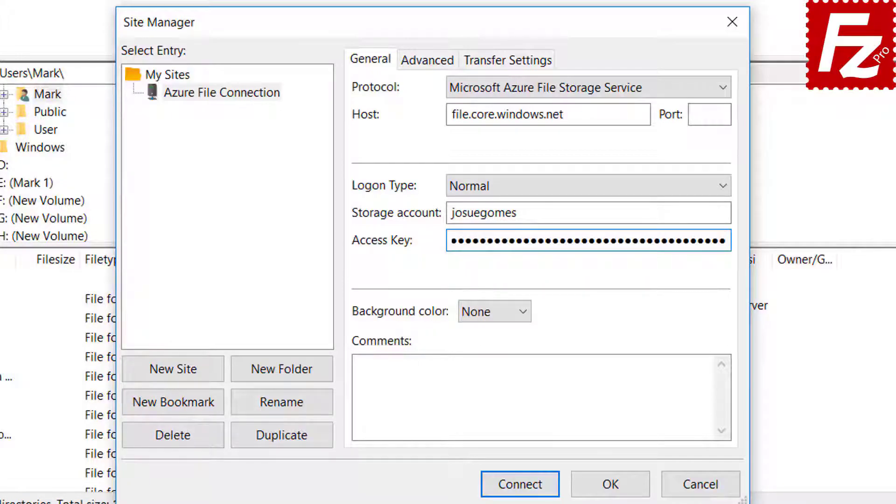
Step: Connect to the Azure file storage and always trust its server certificate
click(520, 486)
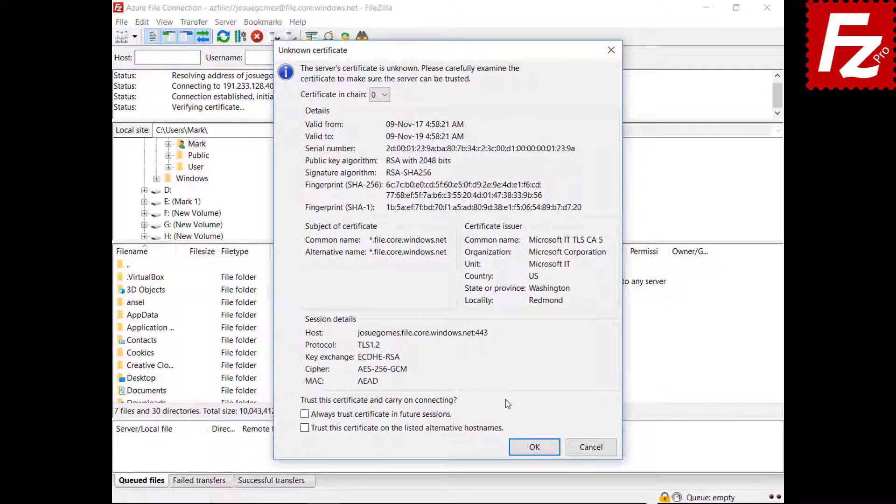
click(438, 416)
click(531, 448)
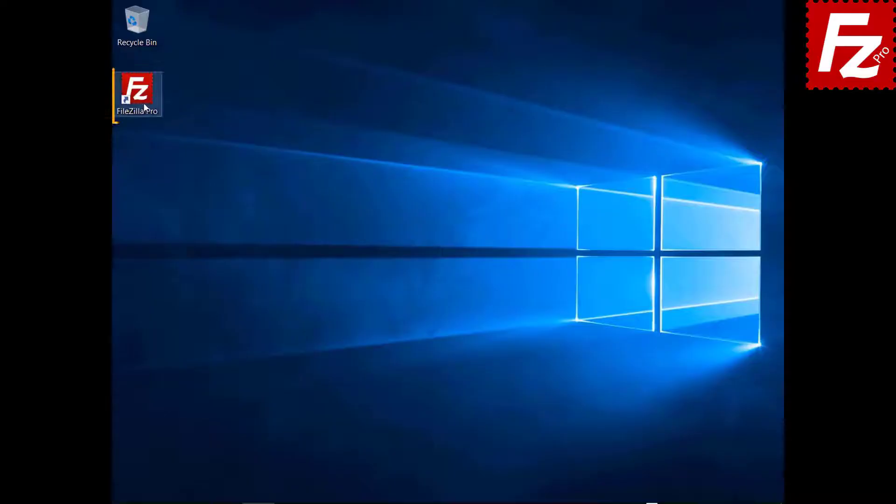
Step: Relaunch FileZilla Pro and add a new site named 'Google Cloud Connection' in the Site Manager
double_click(142, 103)
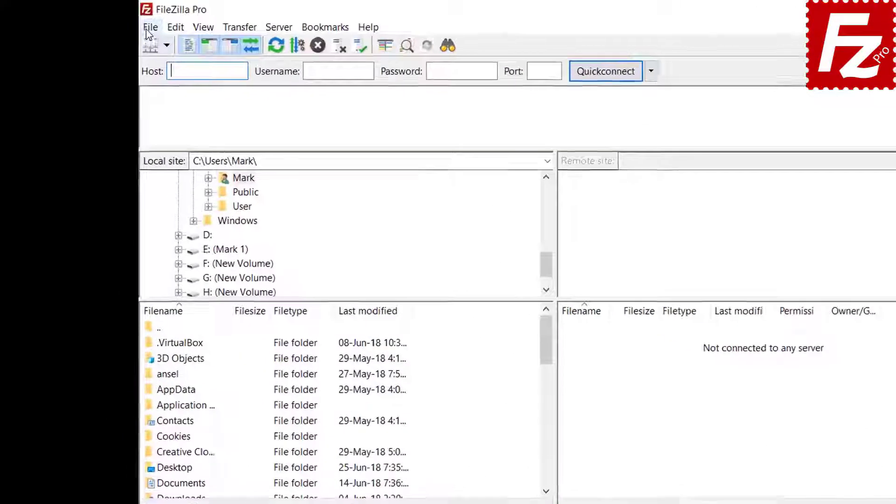
click(121, 22)
click(132, 37)
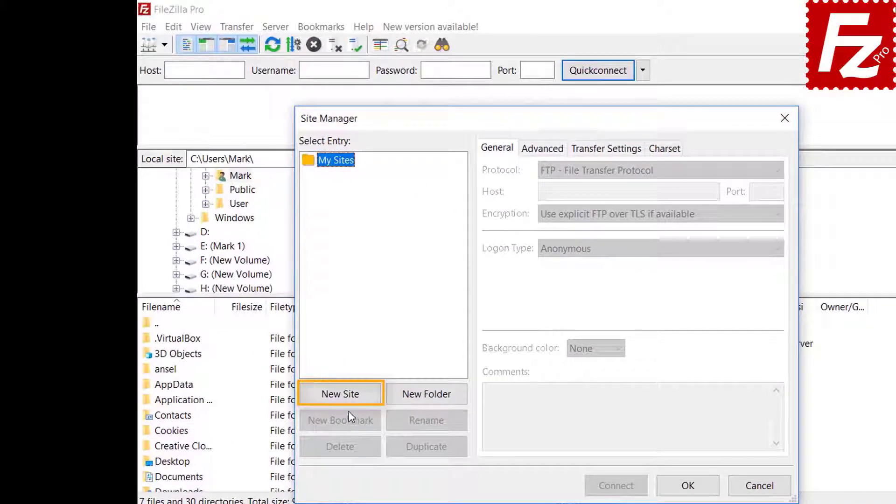
click(347, 397)
text(Goo)
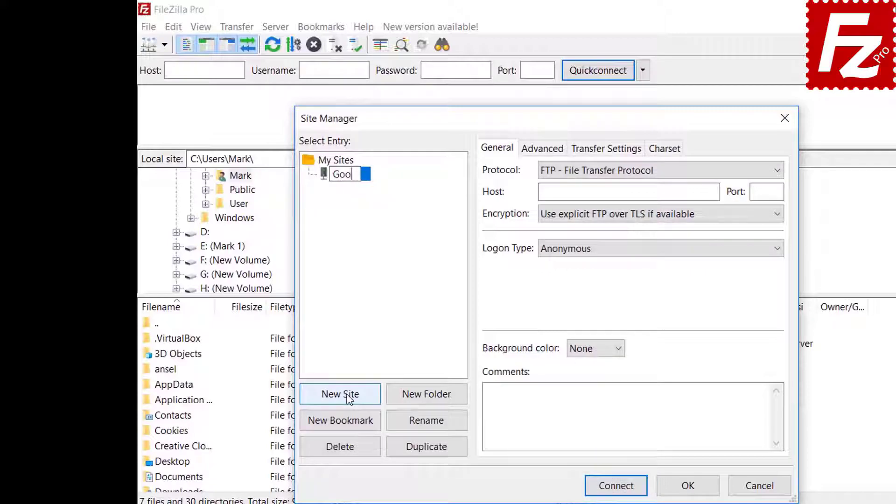
text(gle Cloud Connection)
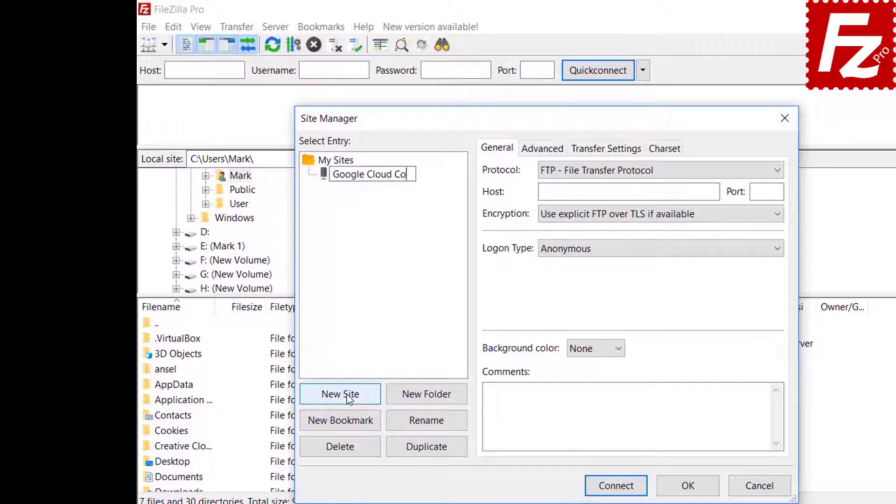
key(Tab)
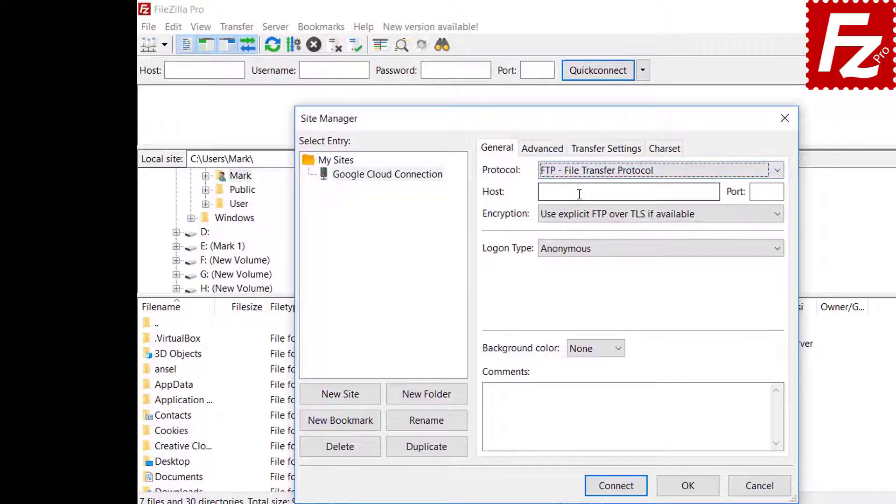
Step: Set the protocol to Google Cloud Storage with project ID filezilla-pro and the account e-mail, then connect
click(583, 174)
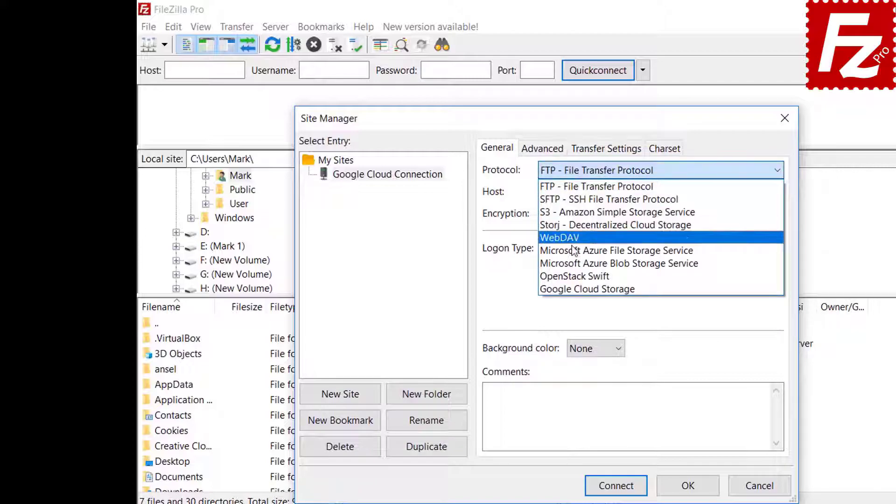
click(574, 289)
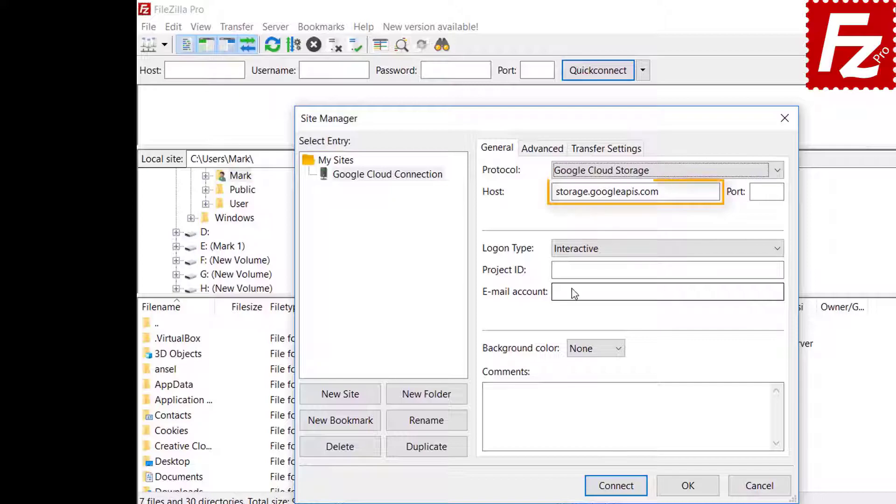
text(file)
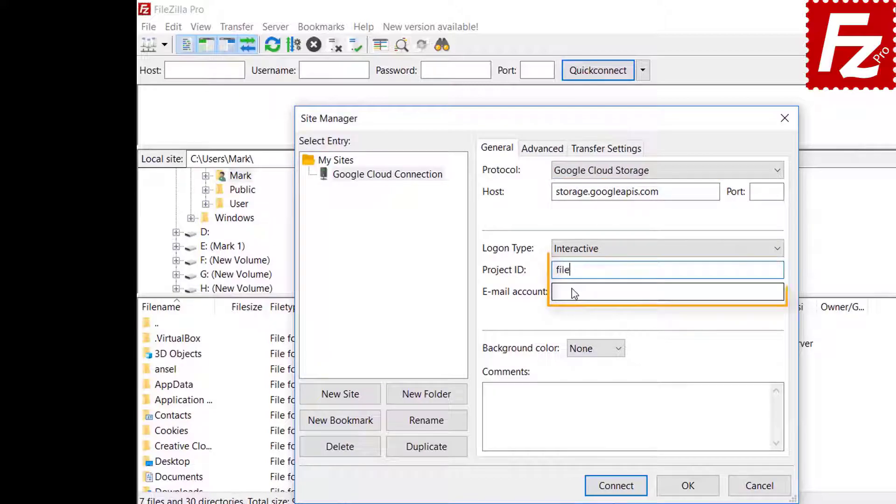
text(zilla-pro)
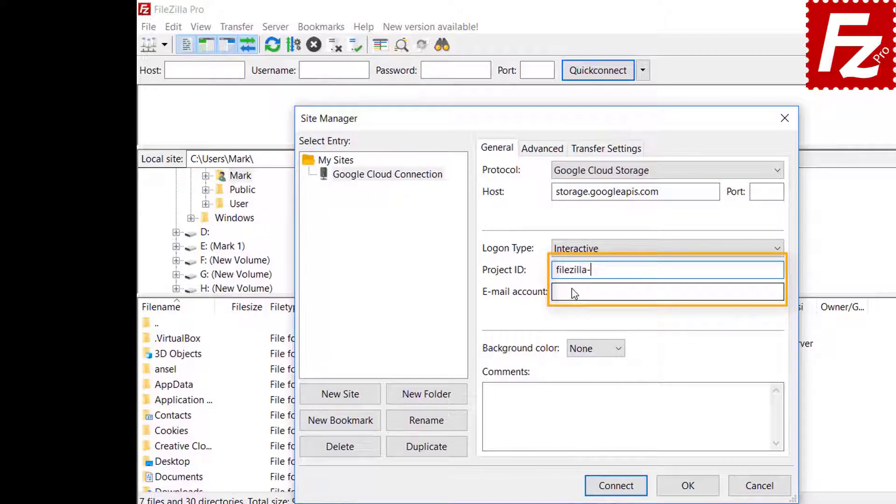
key(Tab)
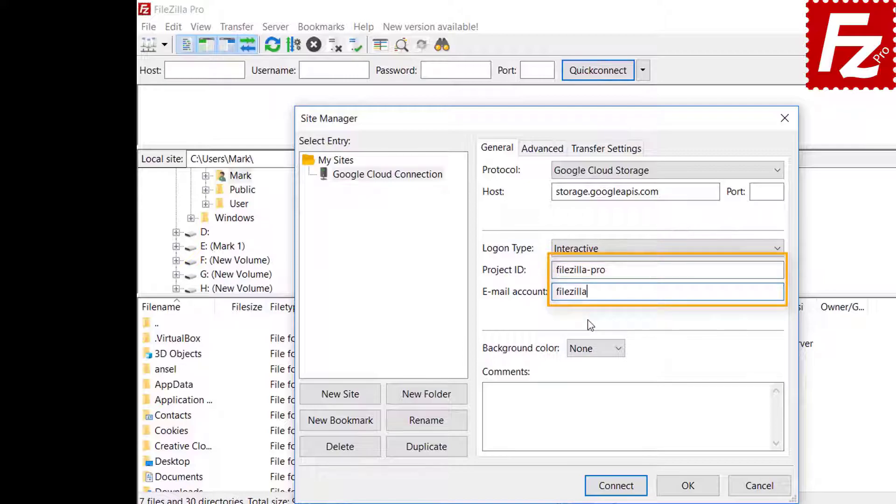
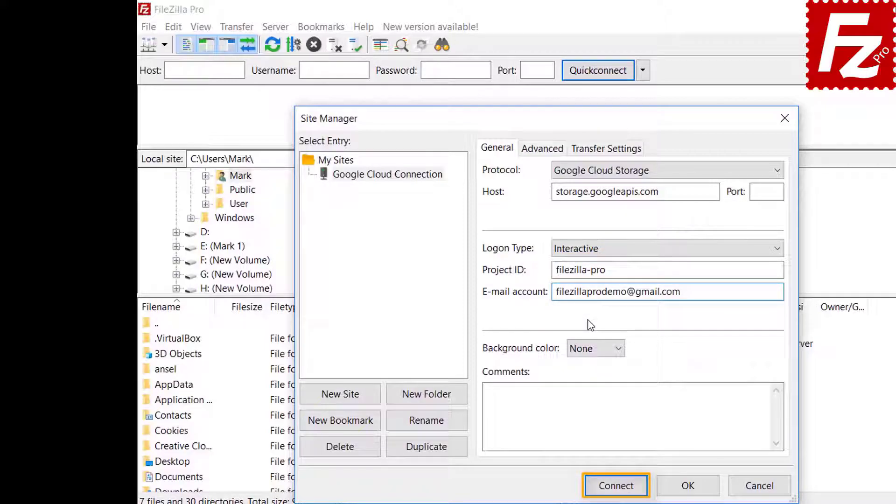
click(616, 486)
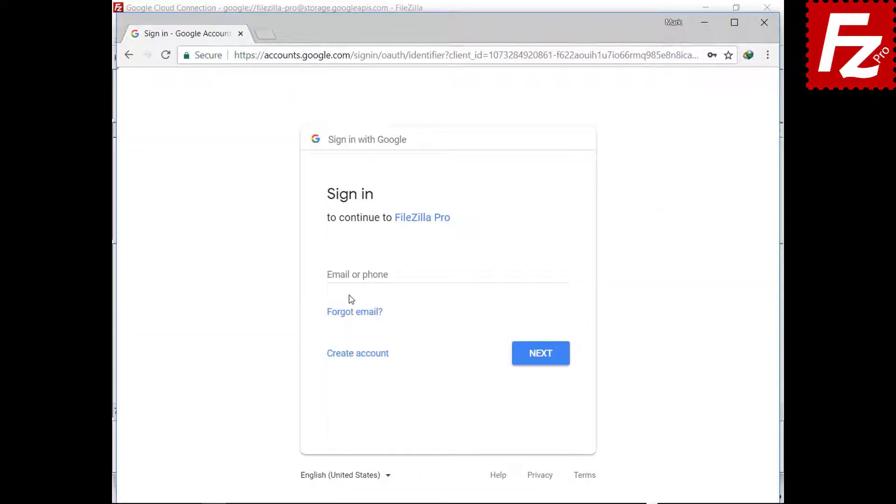
Step: Sign in with the Google account e-mail and password and allow FileZilla Pro Cloud Storage access
click(354, 276)
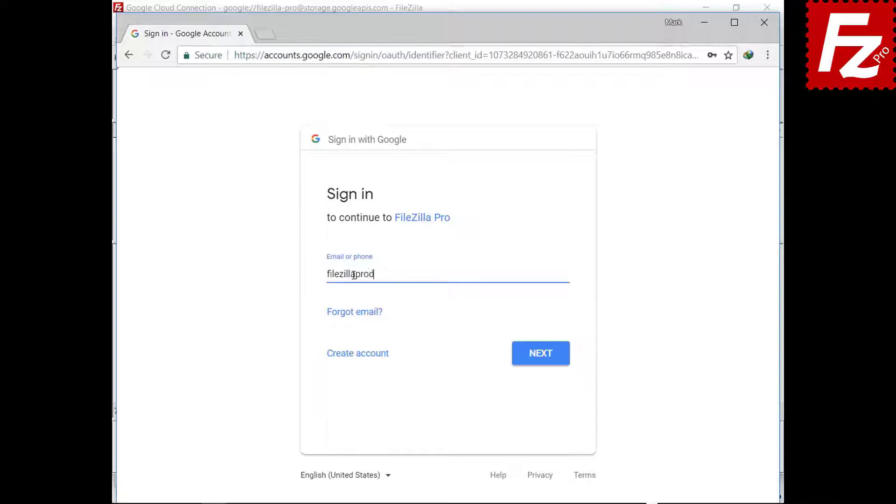
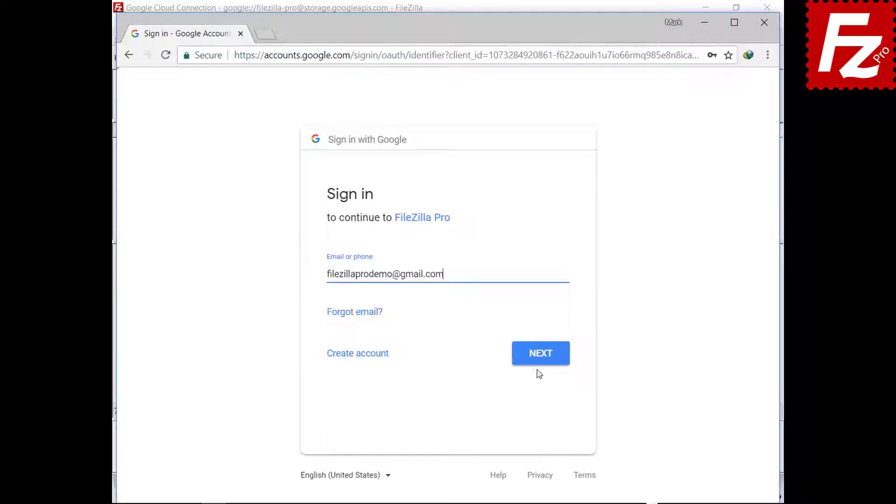
click(539, 368)
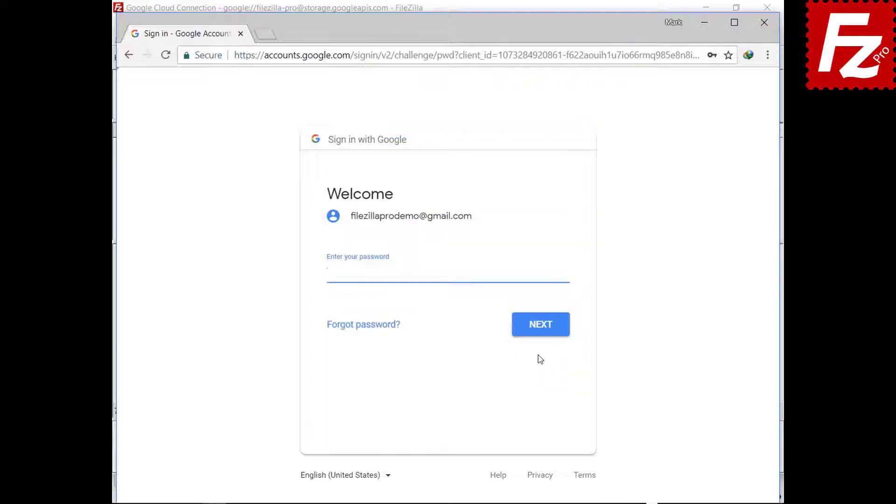
key(ctrl+v)
click(542, 333)
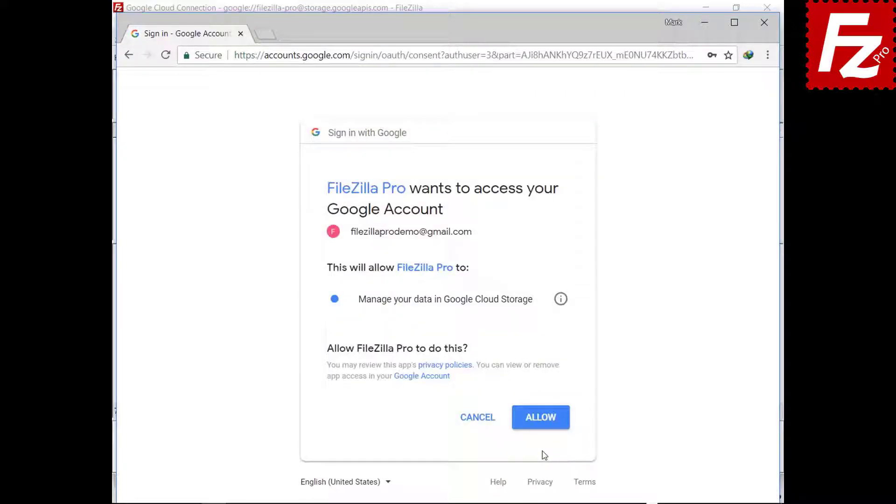
click(541, 426)
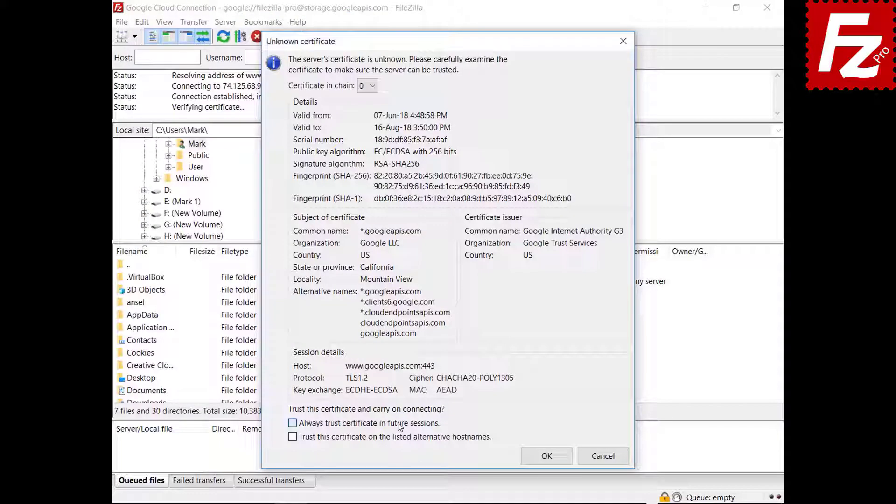
Step: Accept both unknown Google server certificates to finish the connection
click(529, 464)
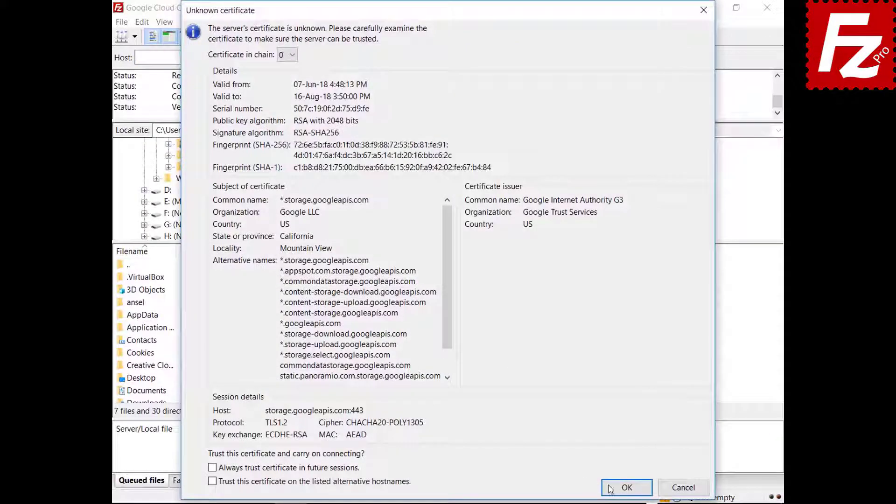
click(611, 489)
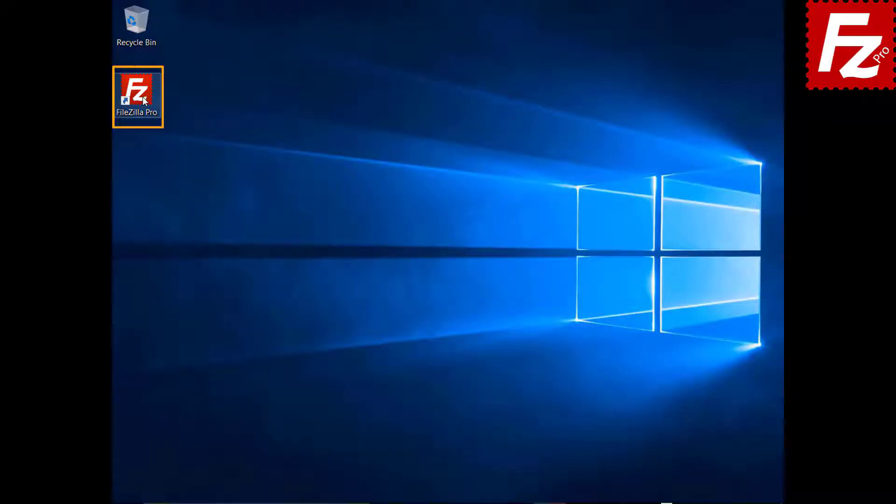
Step: Launch FileZilla Pro and add a new Site Manager entry named 'Google Drive'
double_click(142, 96)
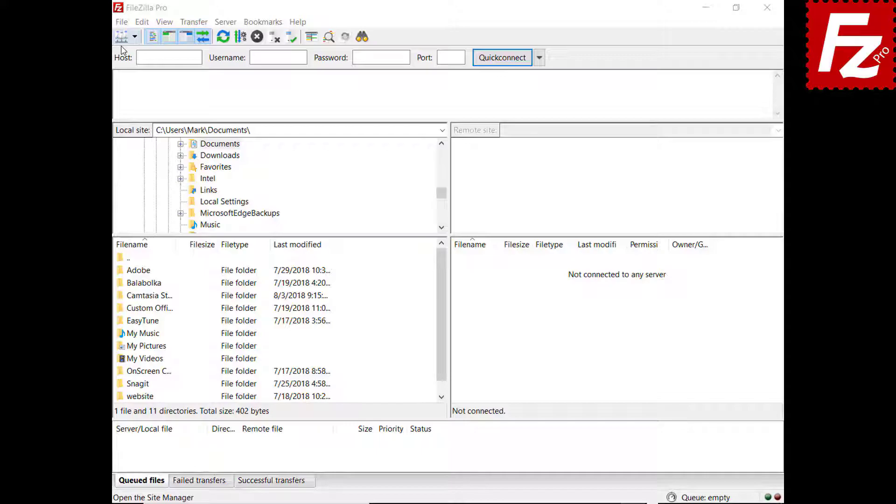
click(122, 22)
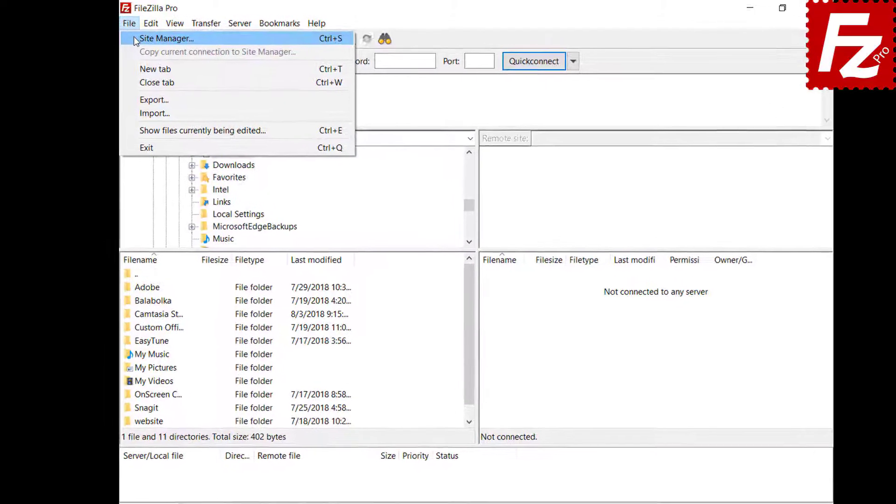
click(140, 40)
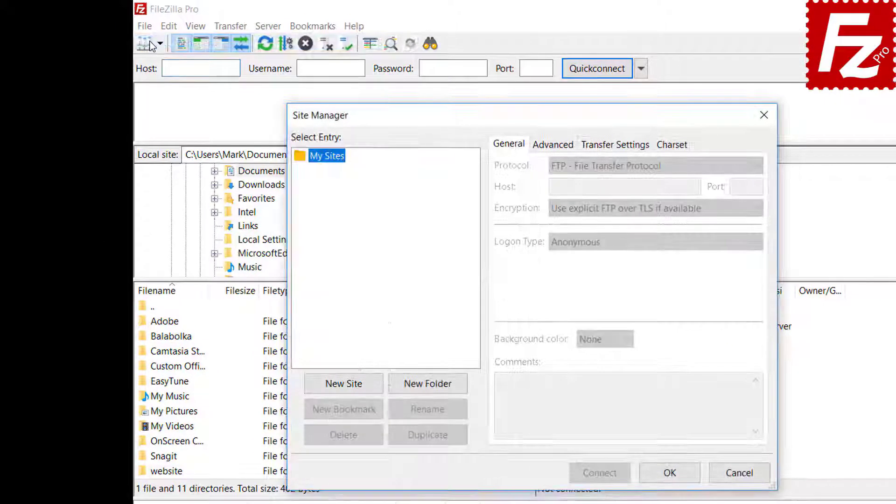
click(344, 384)
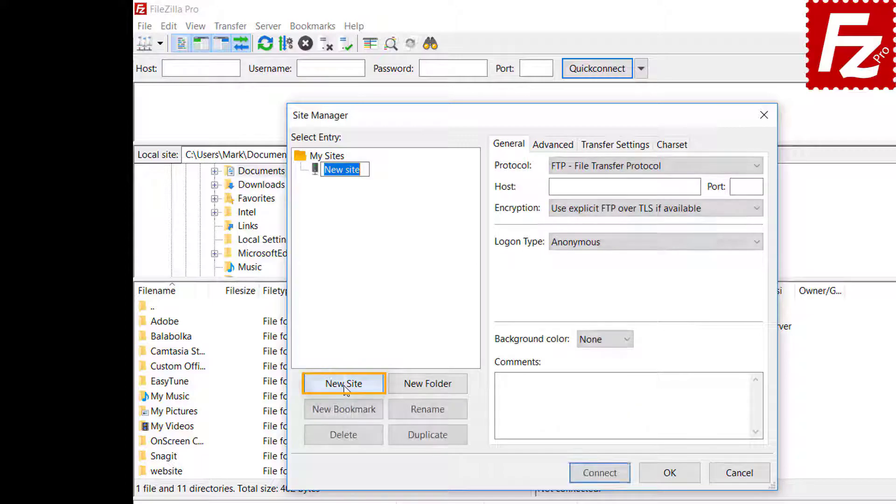
text(Google Drive)
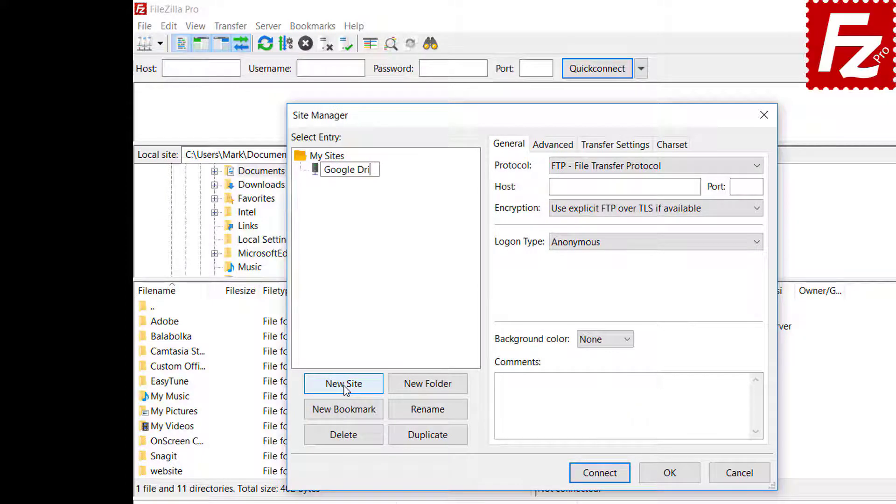
Step: Set the protocol to Google Drive with the Google account as user, connect, and pick that account
click(618, 170)
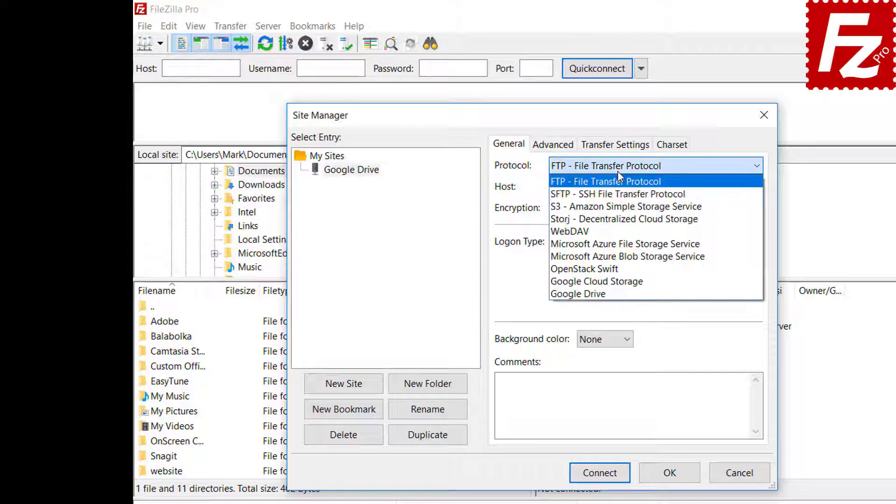
click(616, 293)
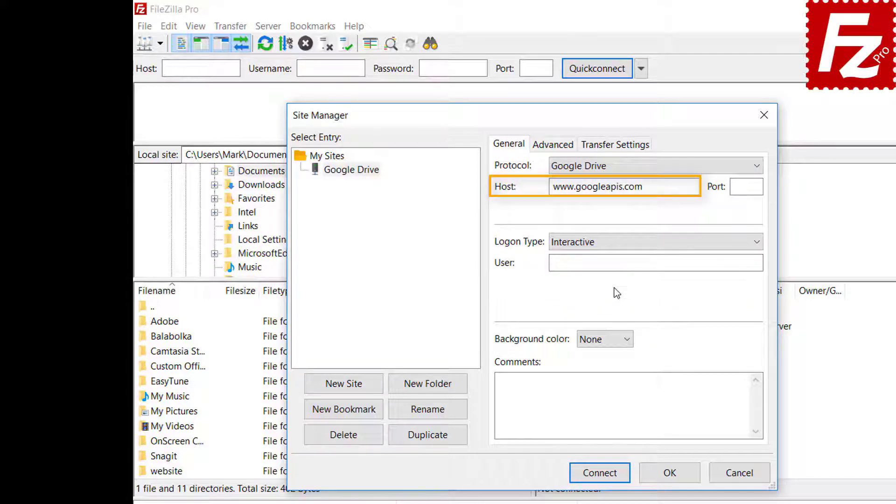
click(674, 262)
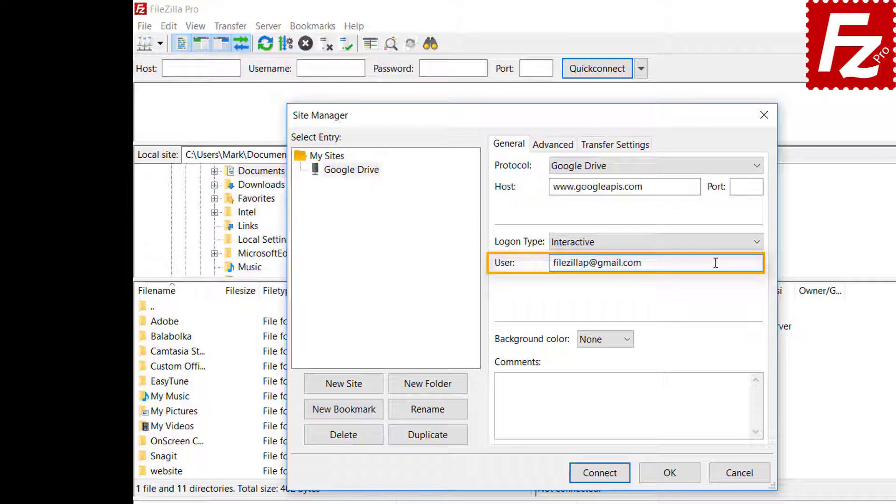
click(603, 477)
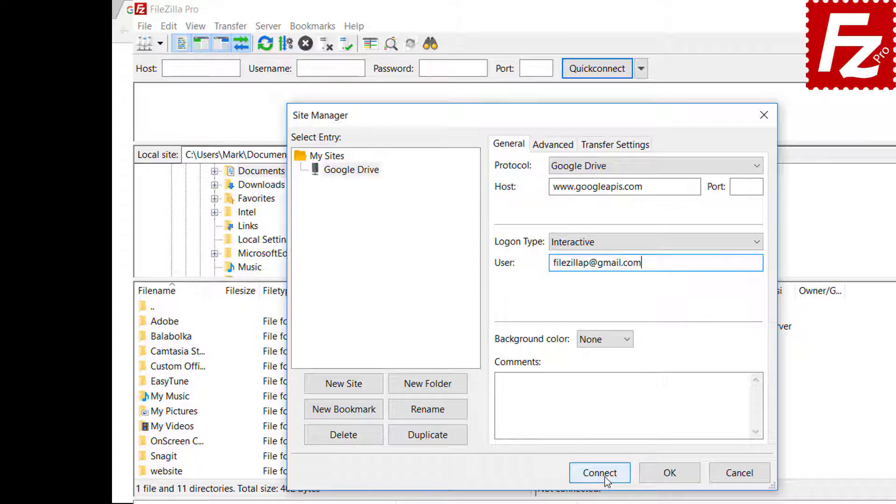
click(396, 252)
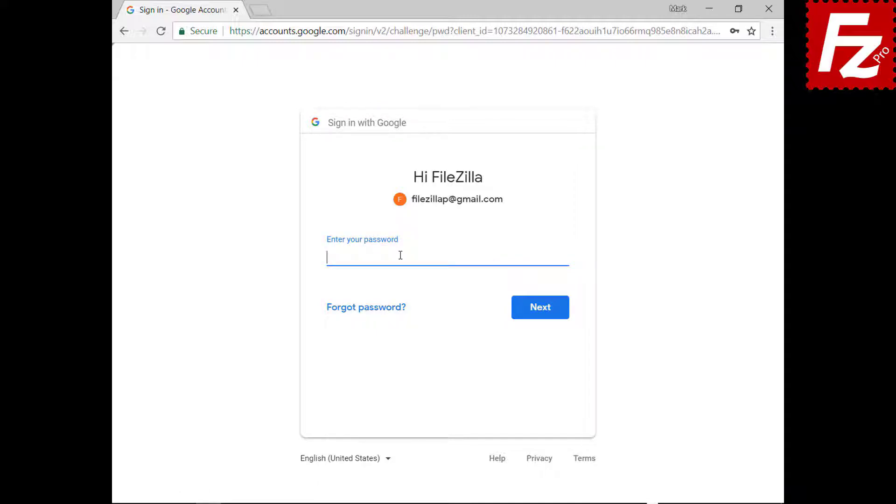
Step: Enter the account password, allow FileZilla Pro access to Google Drive files, and close the browser
key(ctrl+v)
click(542, 316)
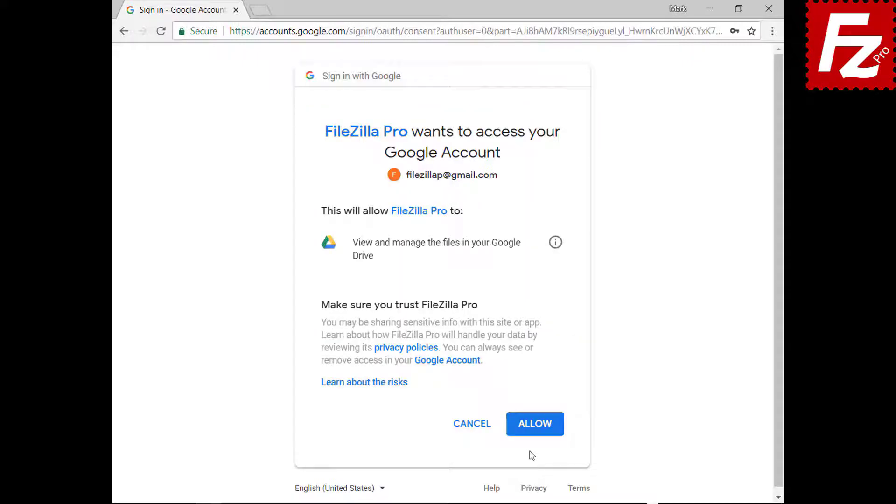
click(536, 426)
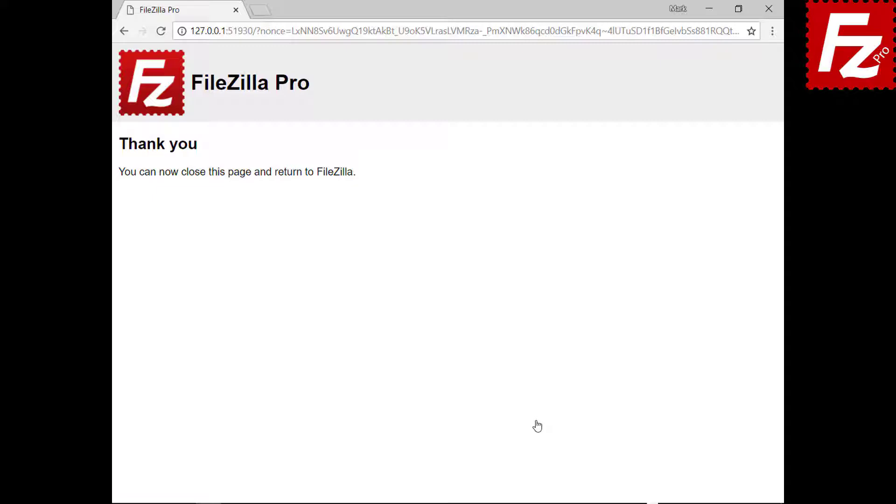
click(769, 9)
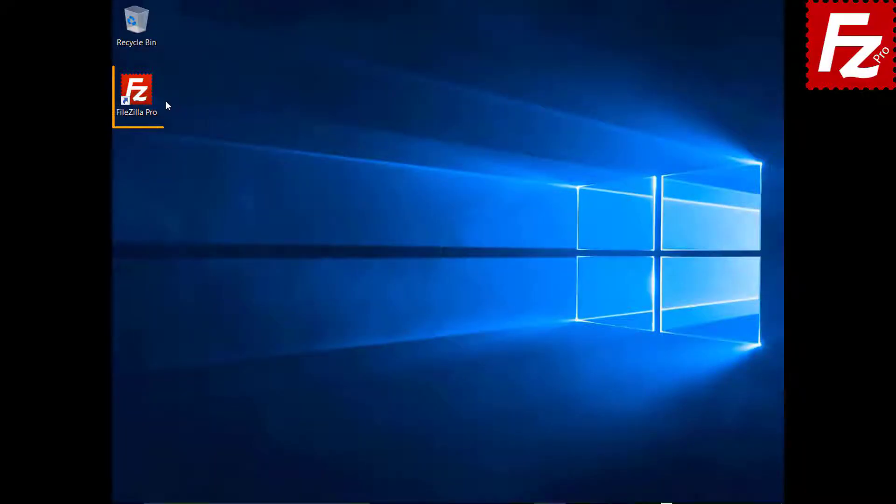
Step: Launch FileZilla Pro, add a site named 'Dropbox' using the Dropbox protocol, and connect
double_click(142, 96)
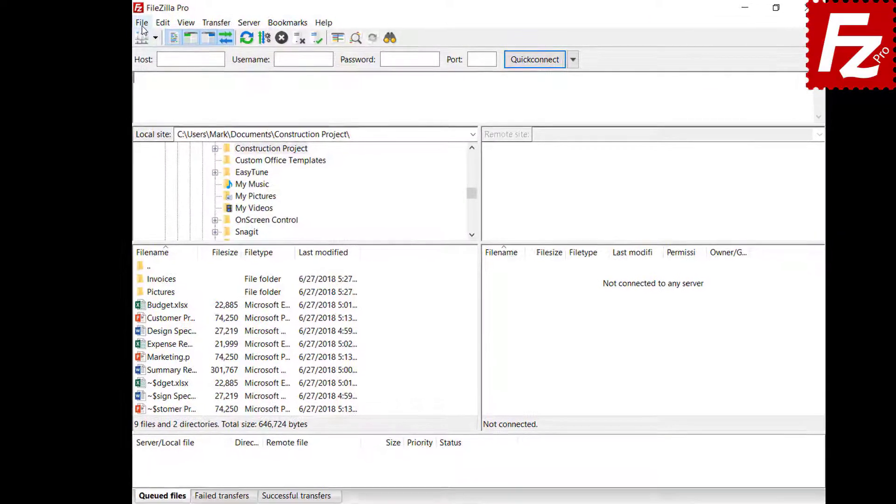
click(148, 21)
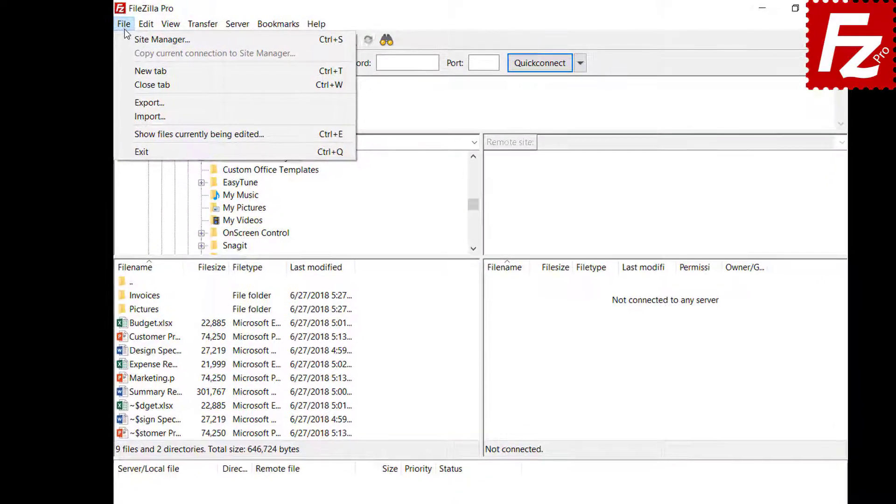
click(121, 41)
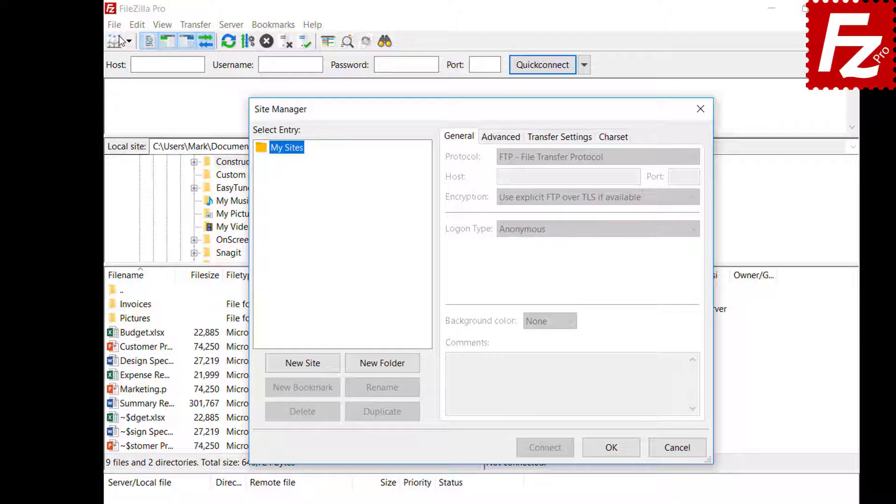
click(303, 368)
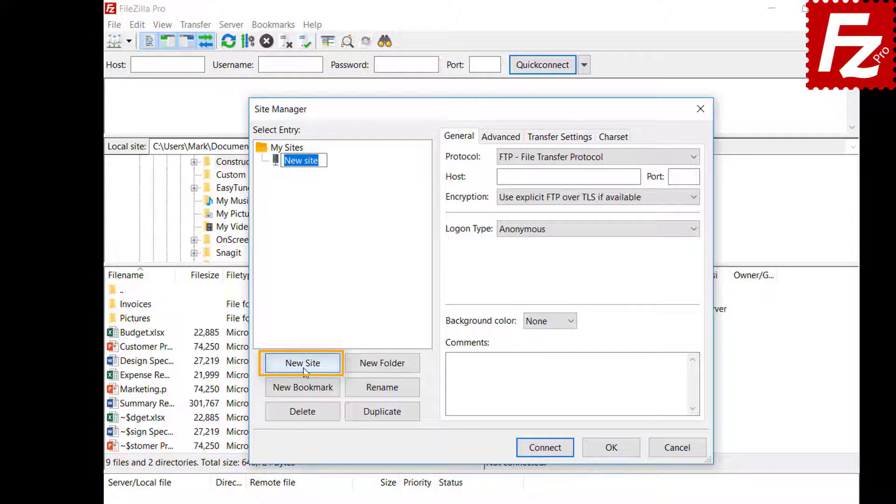
text(Drop)
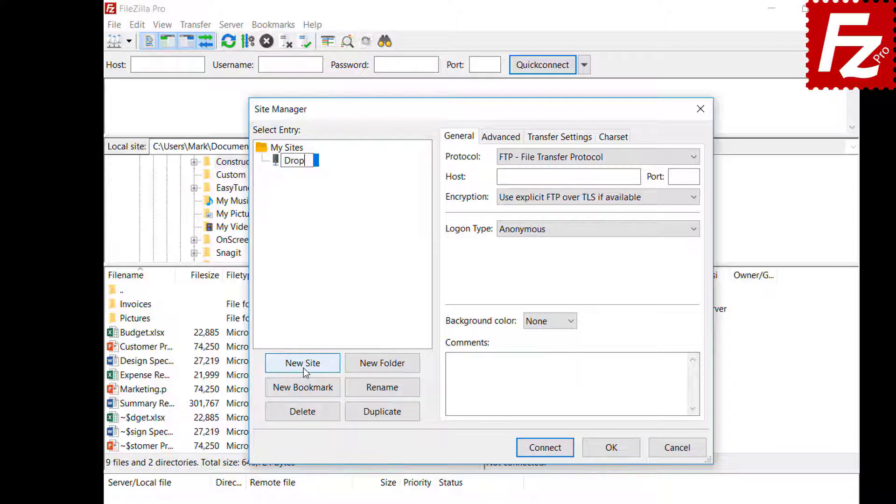
text(box)
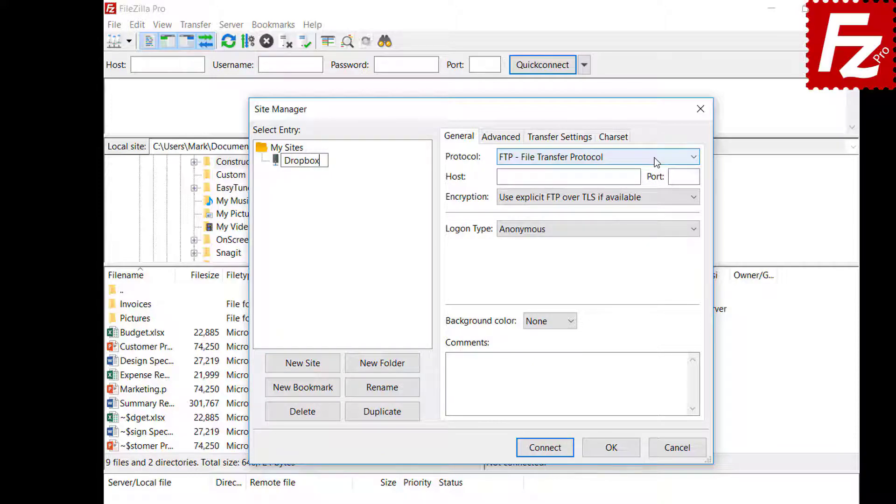
click(655, 159)
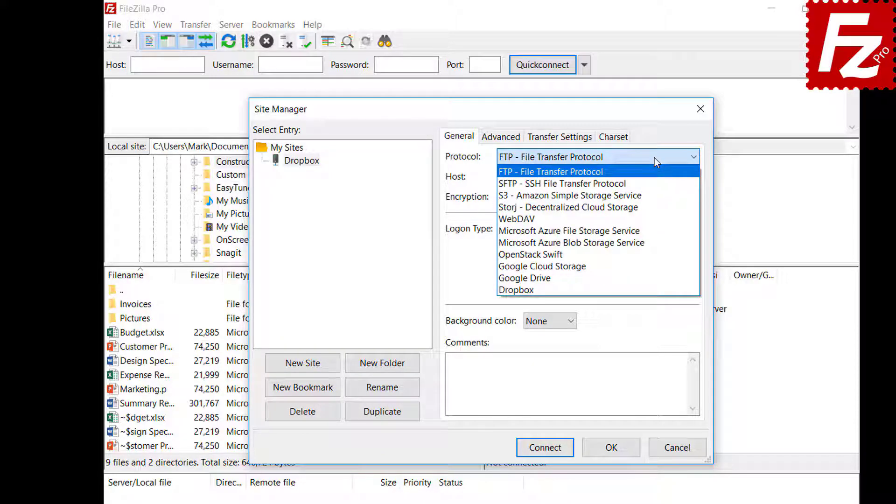
click(654, 289)
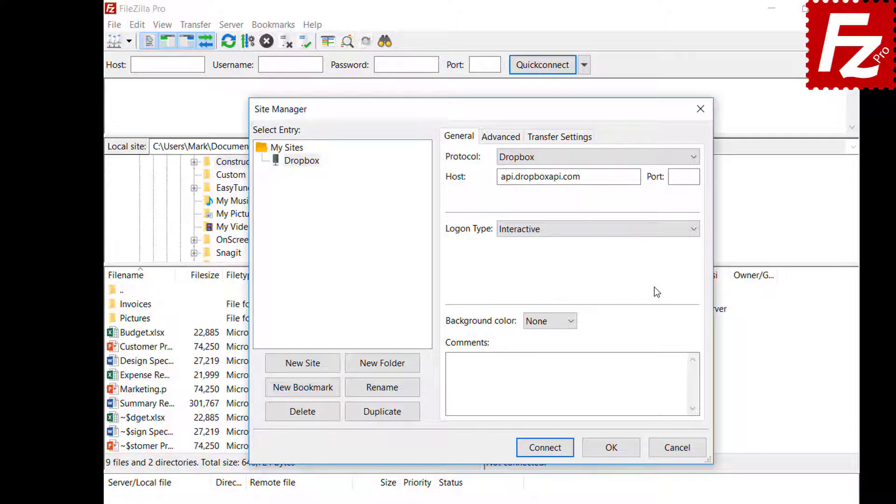
click(545, 448)
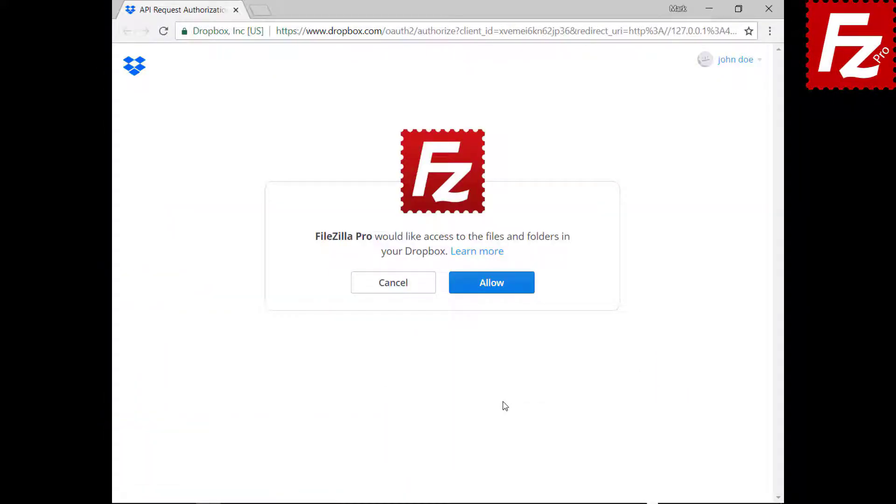
Step: Allow FileZilla Pro access to the Dropbox files and folders
click(500, 293)
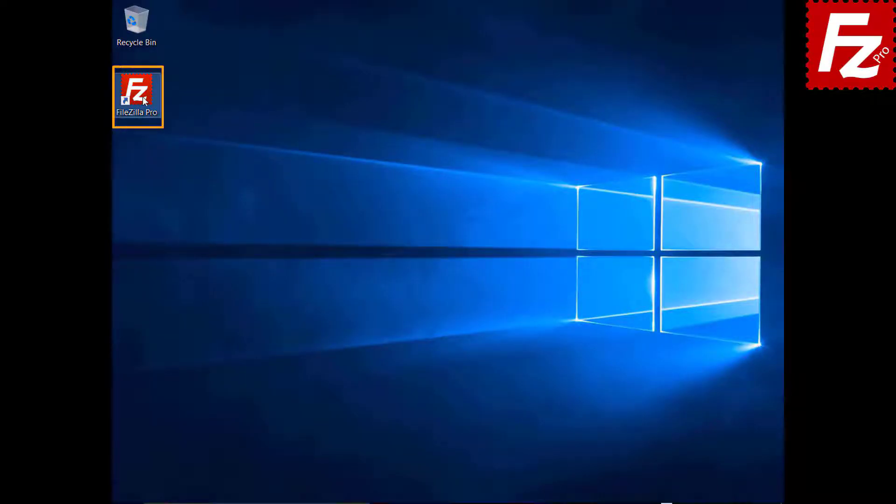
Step: Launch FileZilla Pro, add a site named 'OneDrive' using the Microsoft OneDrive protocol, and connect
double_click(142, 96)
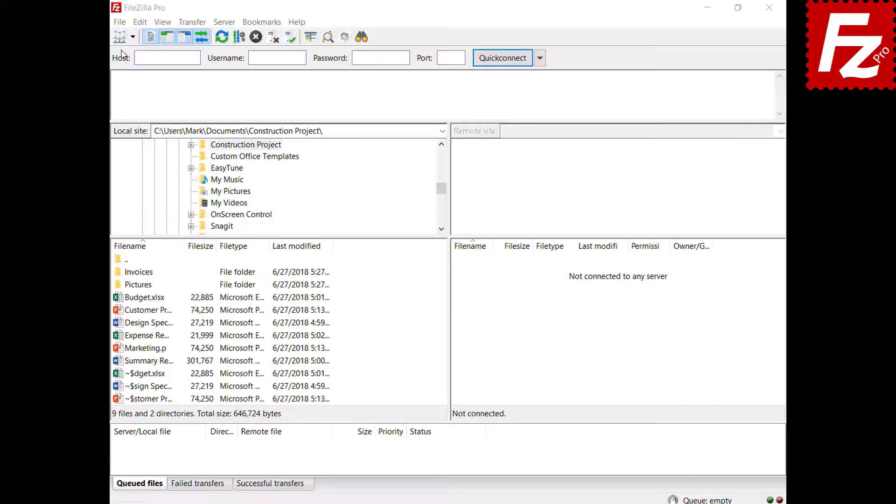
click(120, 22)
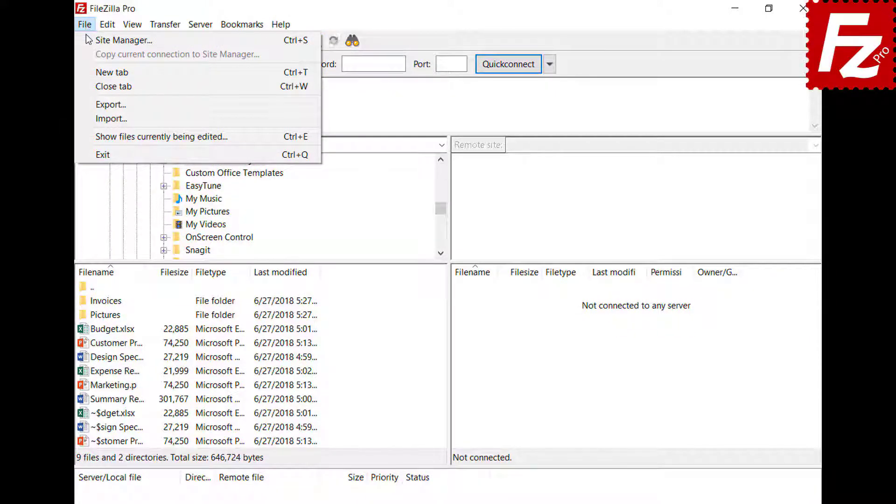
click(87, 40)
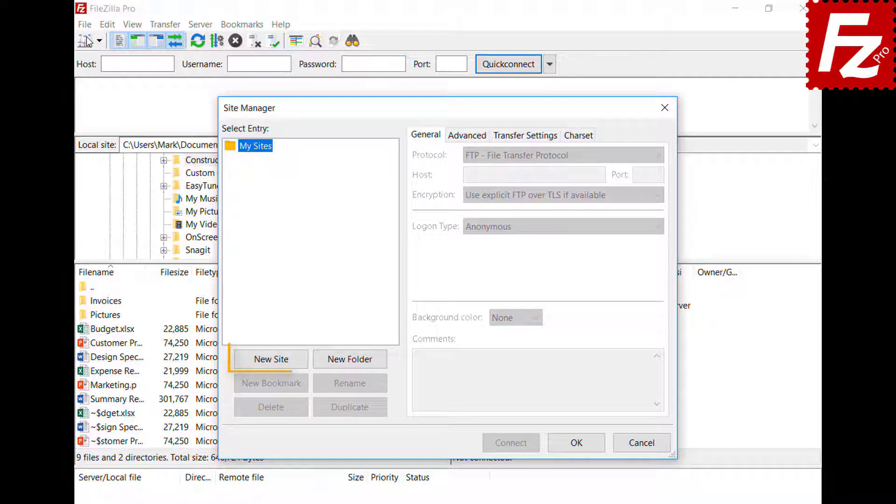
click(277, 363)
text(O)
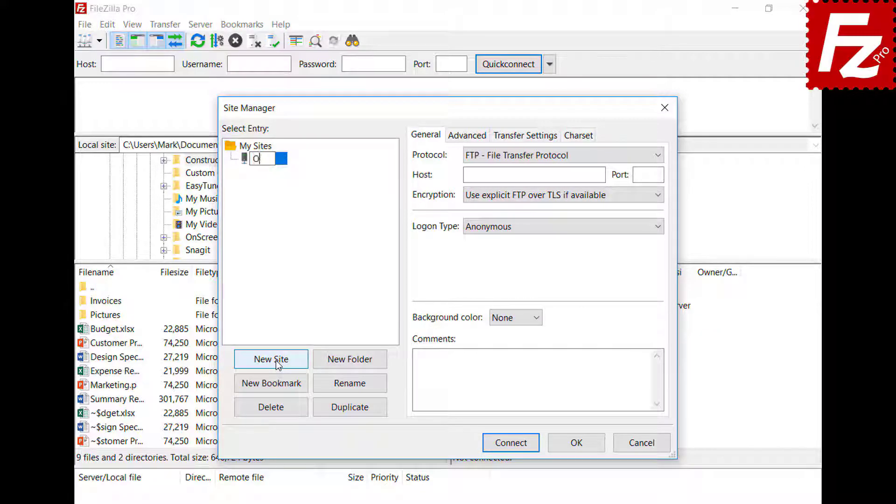
text(neDrive)
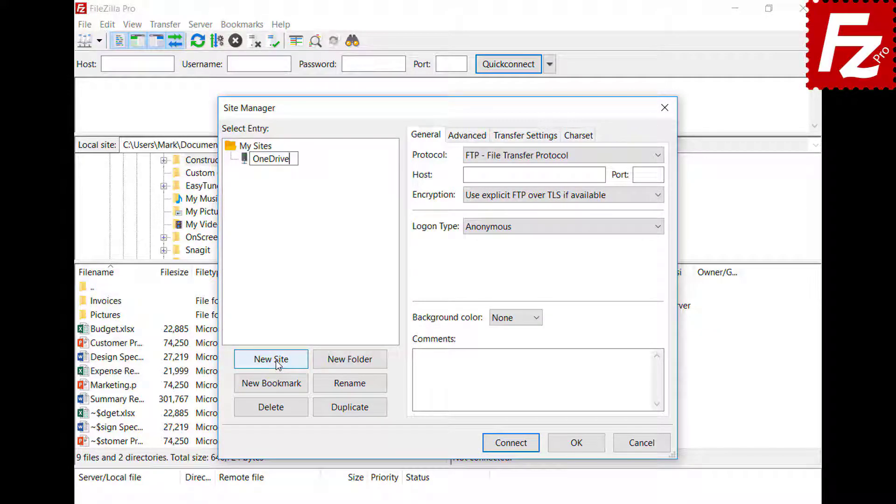
click(511, 158)
click(515, 298)
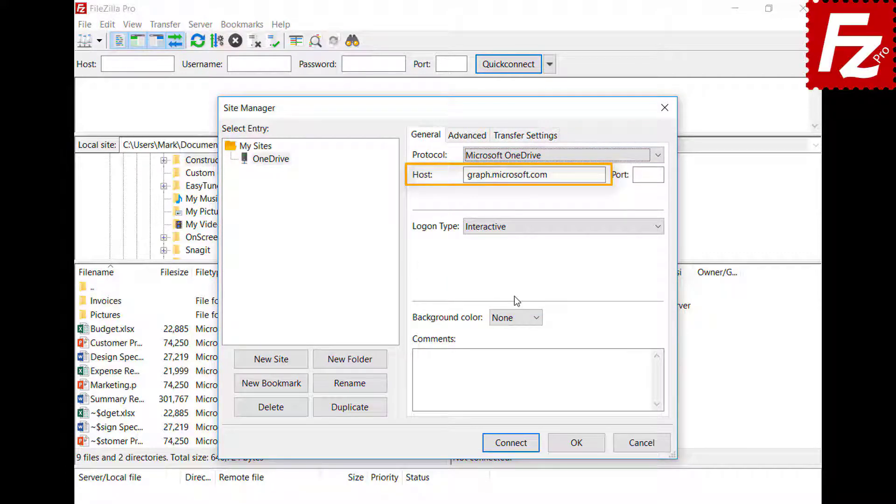
click(510, 442)
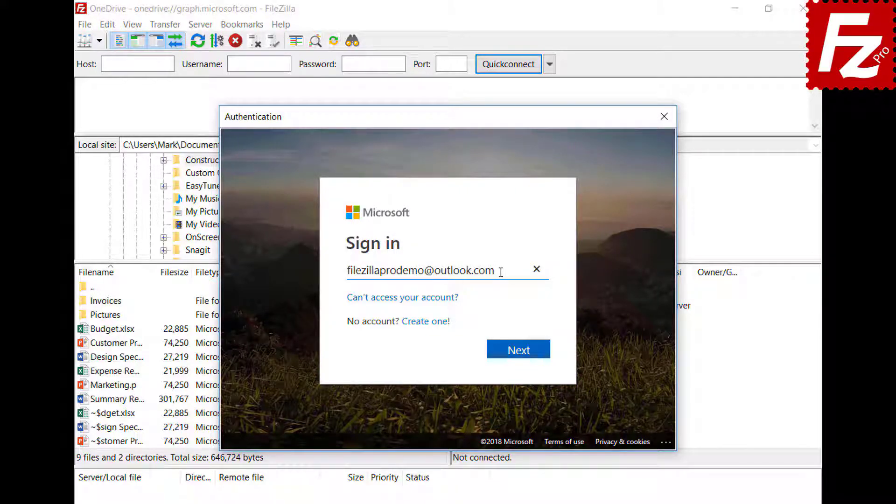
Step: Complete the Microsoft sign-in with the account password and allow FileZilla Pro to access its files
click(520, 358)
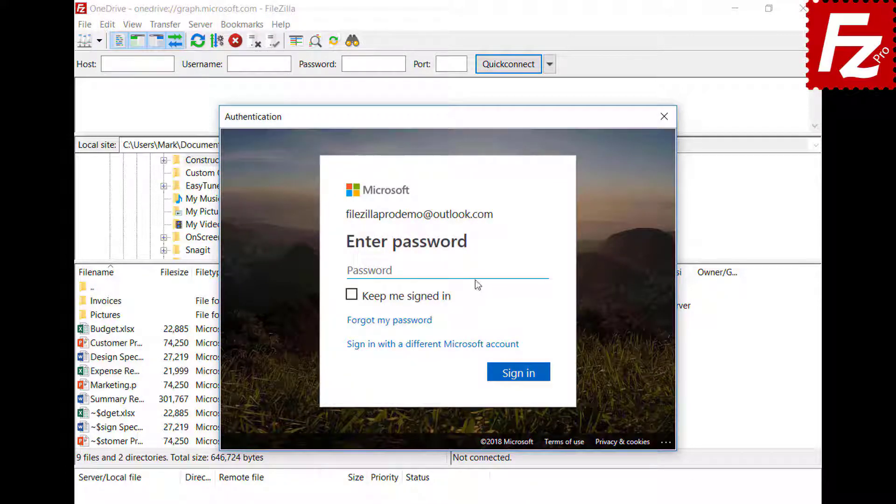
key(ctrl+v)
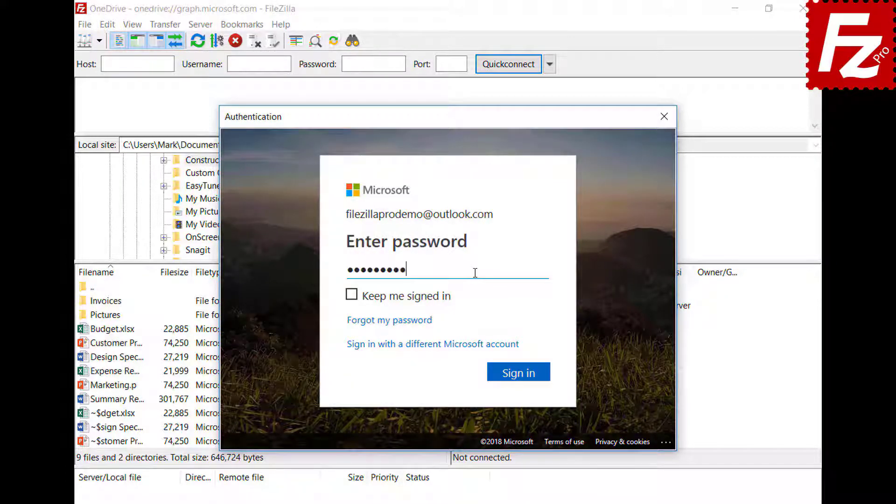
click(524, 381)
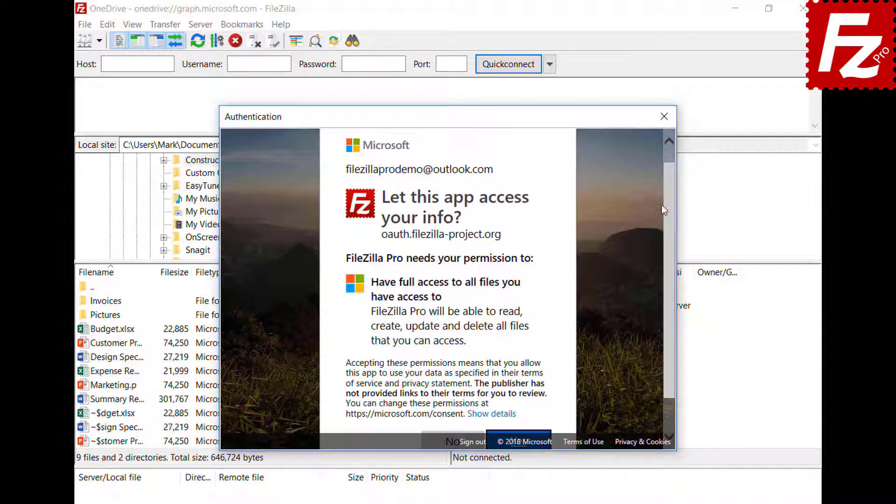
scroll(670, 202, down, 1)
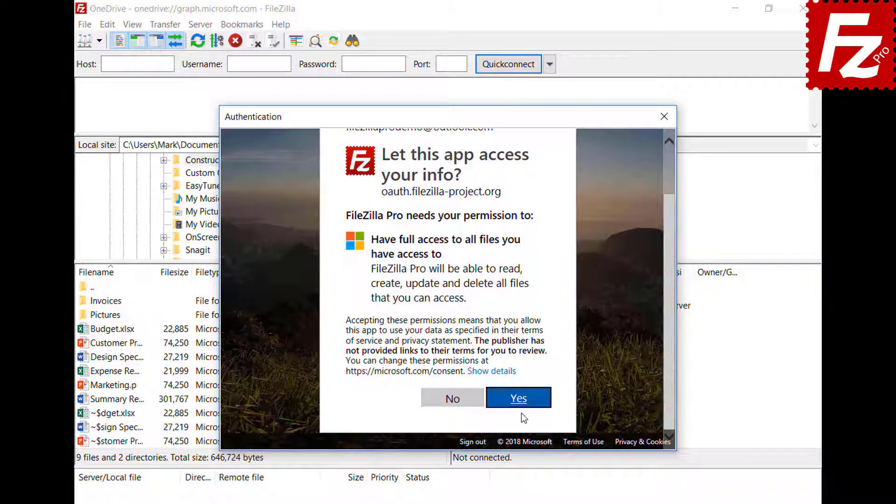
click(520, 400)
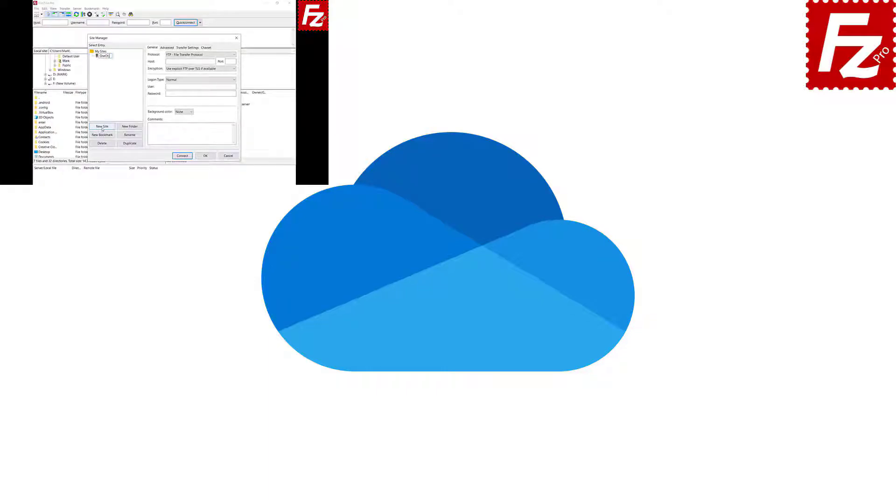
Step: Set the new site's protocol to Microsoft OneDrive
text(ive)
click(234, 55)
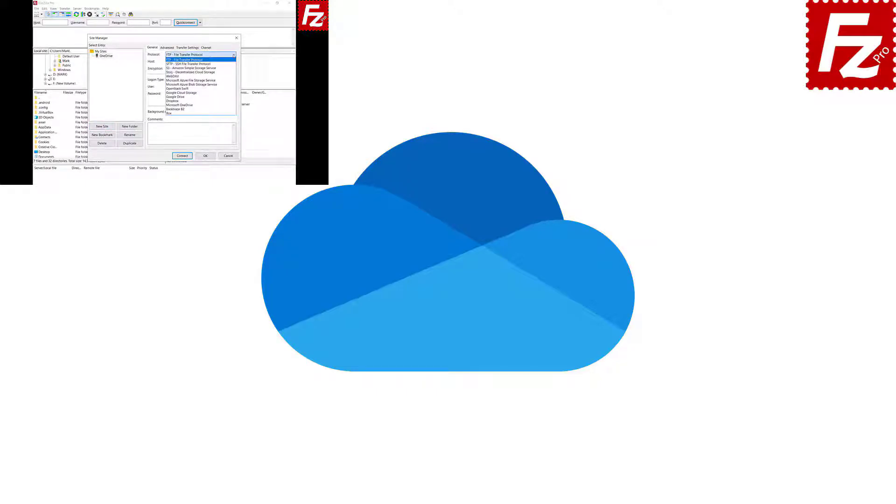
click(234, 101)
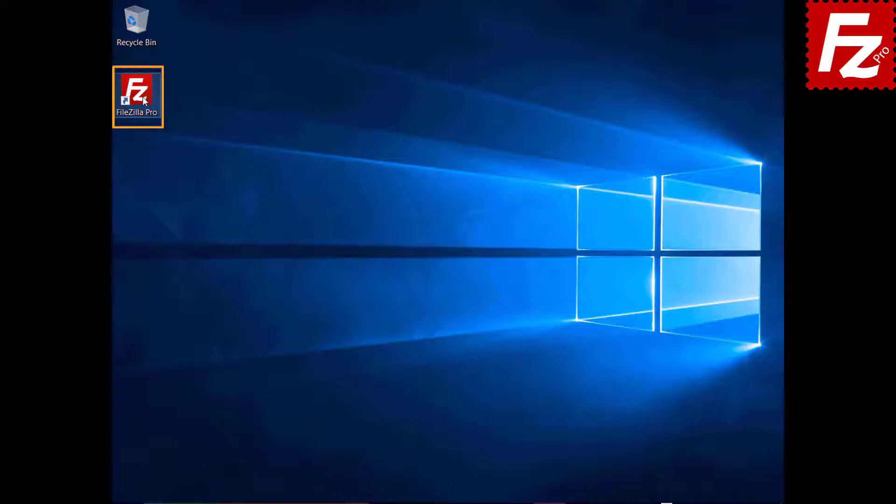
Step: Relaunch FileZilla Pro and connect to the saved OneDrive site from the Site Manager dropdown
double_click(140, 94)
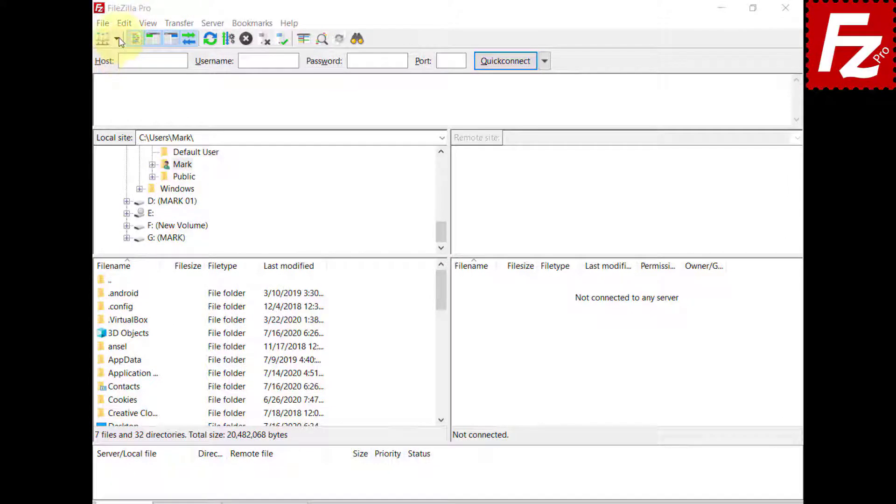
click(118, 40)
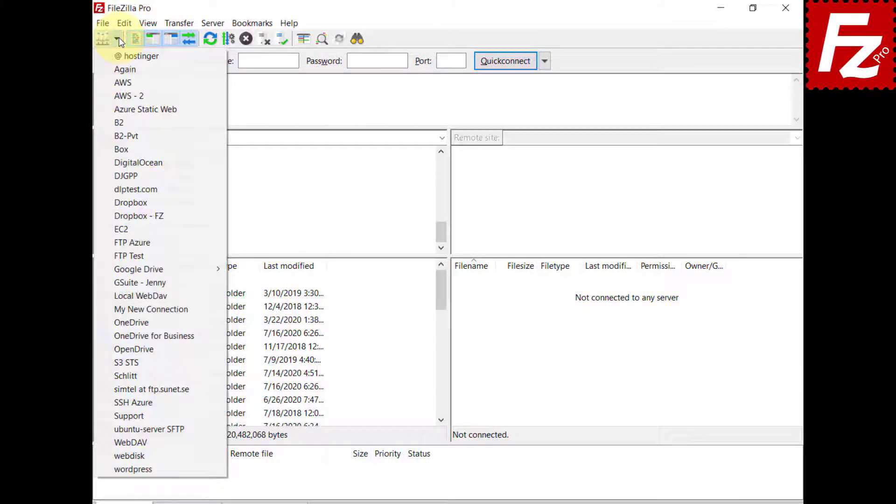
click(121, 323)
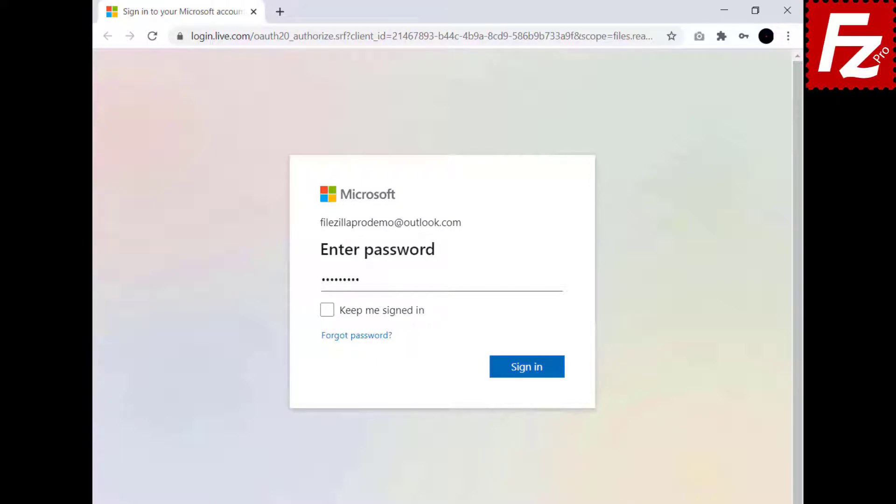
Step: Sign in to Microsoft, copy the code from the Thank you page and paste it into FileZilla's prompt
click(529, 370)
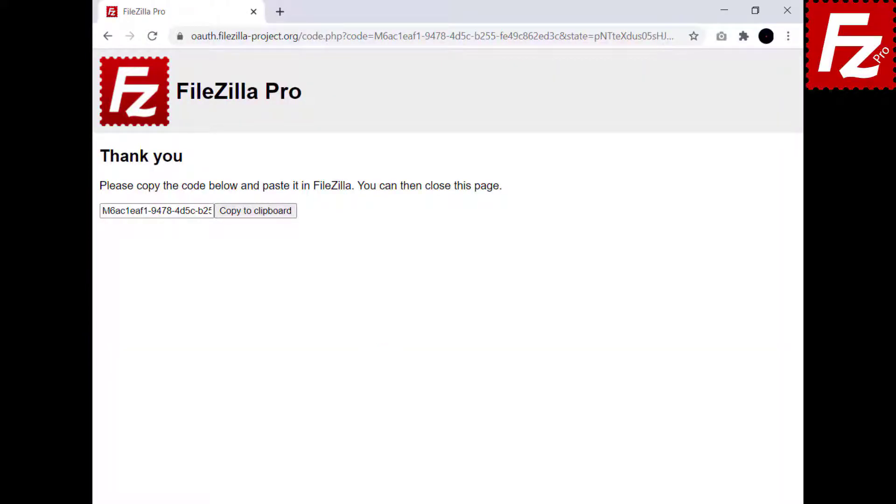
click(255, 216)
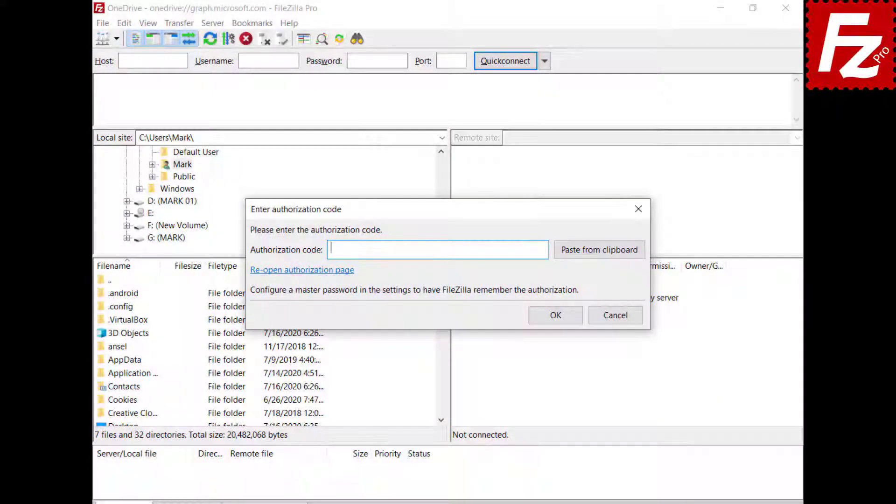
text(M6ac1eaf1-9478-4d5c-b255-fe49c862ed3c)
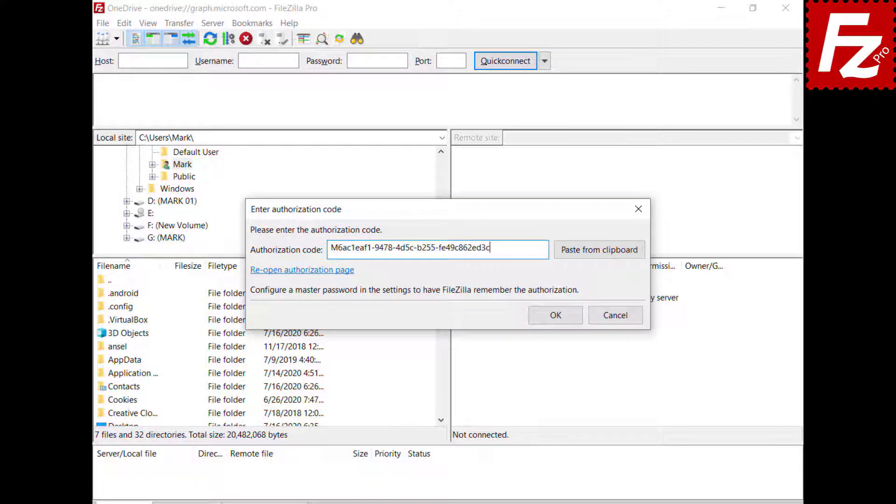
Step: Confirm the authorization code, go to /My Drives/OneDrive/Documents/Construction Project and select the Budget spreadsheet
click(561, 315)
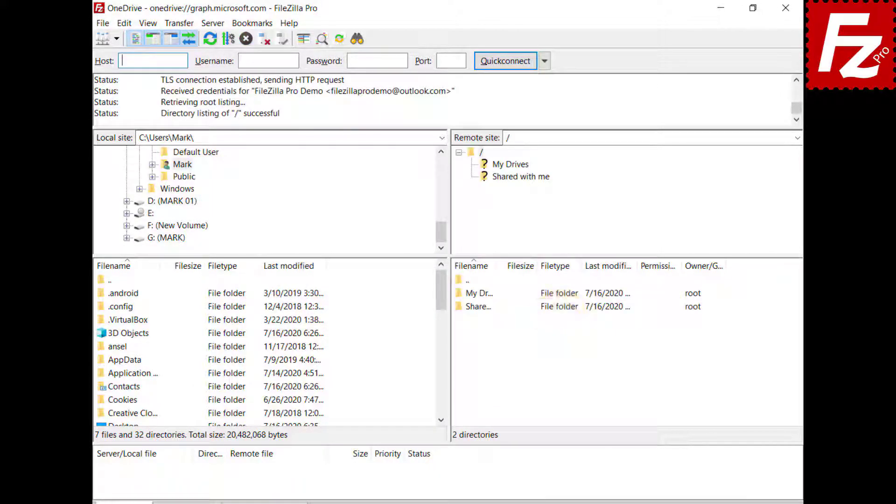
click(508, 138)
text(My Drives/OneDrive/Documents/Construction Project)
key(Return)
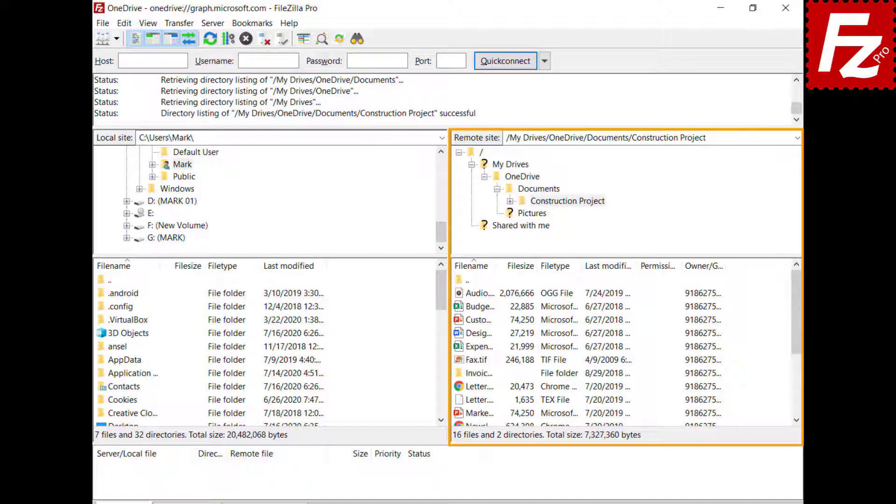
click(459, 308)
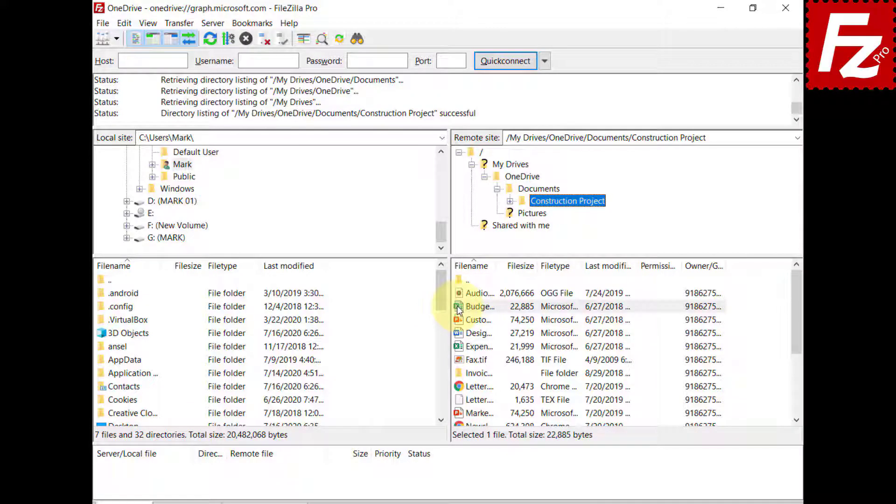
Step: Open sharing for Budget.xlsx and add the grantee's e-mail address with Can Edit permission
right_click(459, 307)
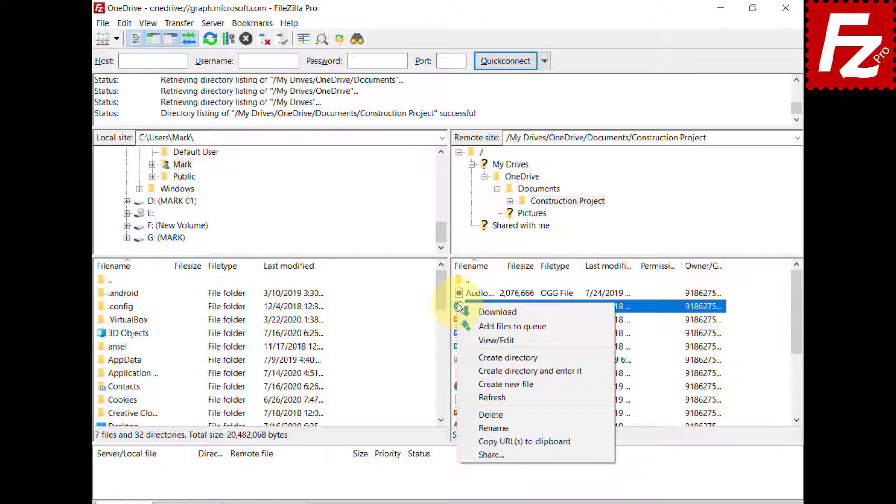
click(479, 450)
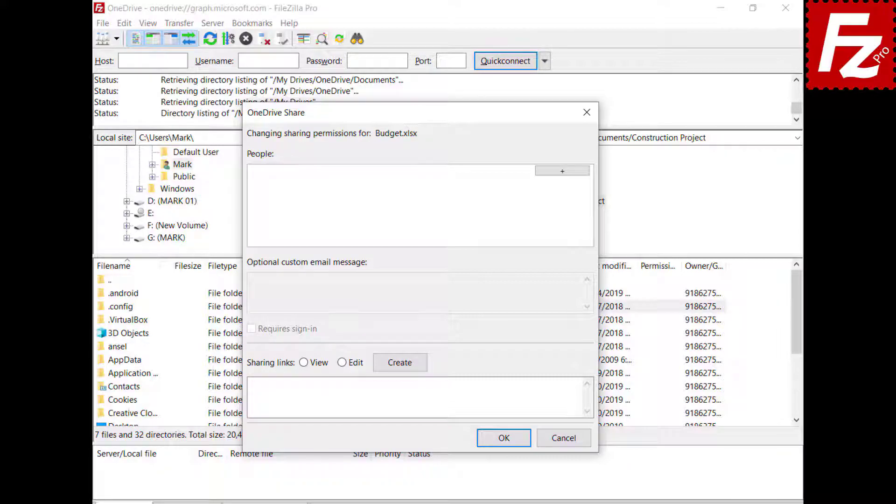
click(562, 172)
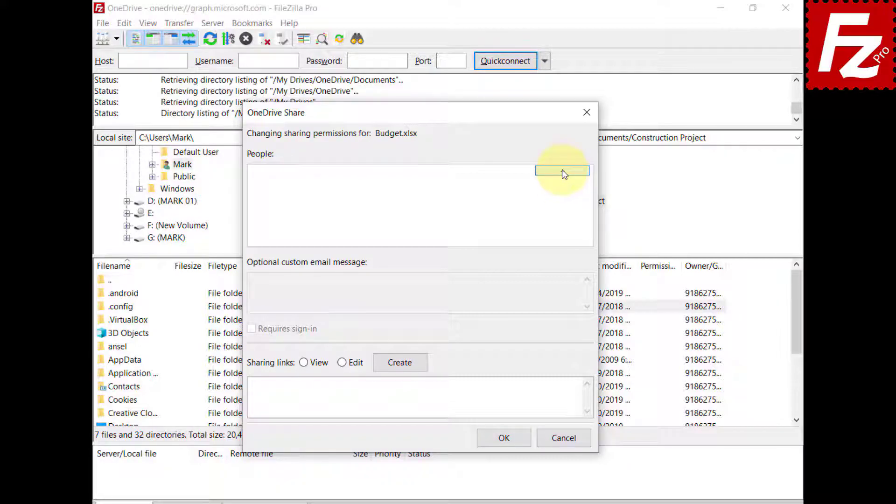
key(ctrl+v)
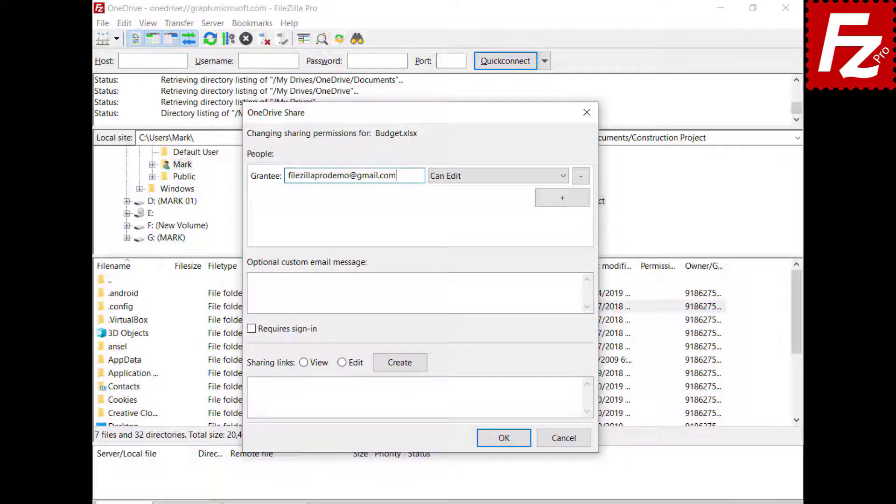
click(474, 183)
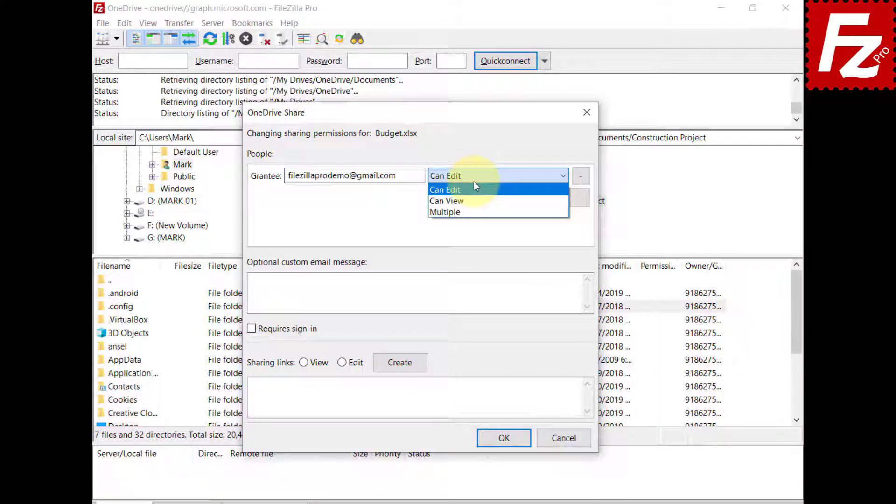
Step: Add the message 'Shared with Filezilla Pro' and create a View-only sharing link
click(416, 293)
text(Shared with )
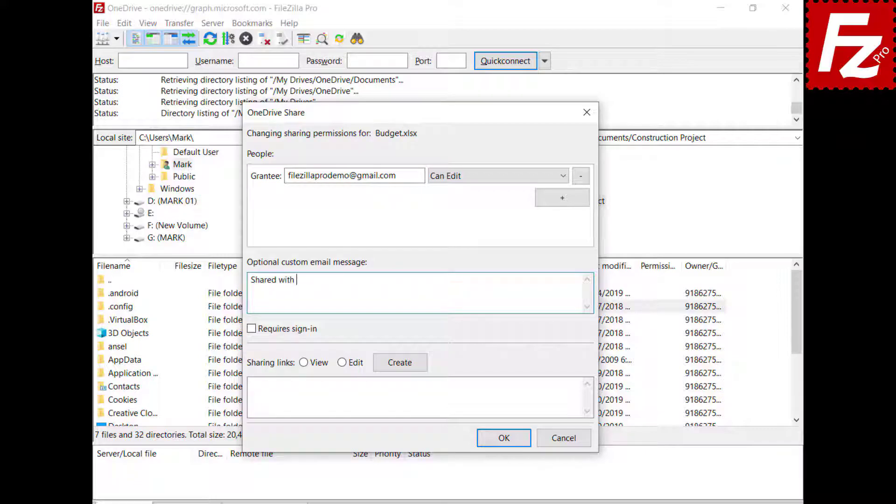
text(Filezilla Pro)
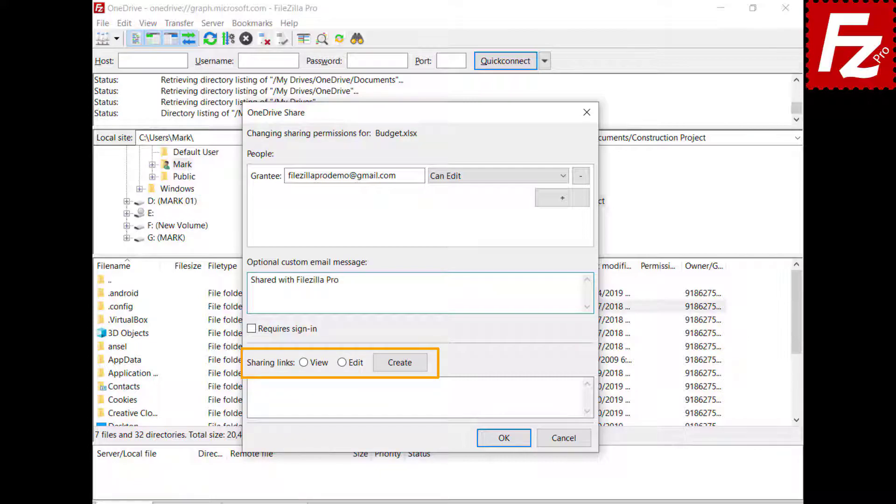
click(304, 363)
click(401, 362)
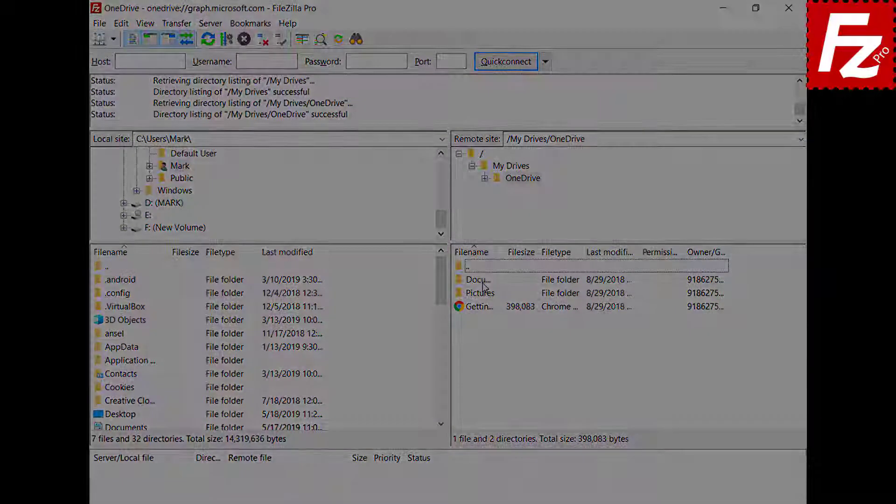
Step: Launch FileZilla Pro and add a new Site Manager entry named 'OneDrive for Business'
double_click(142, 97)
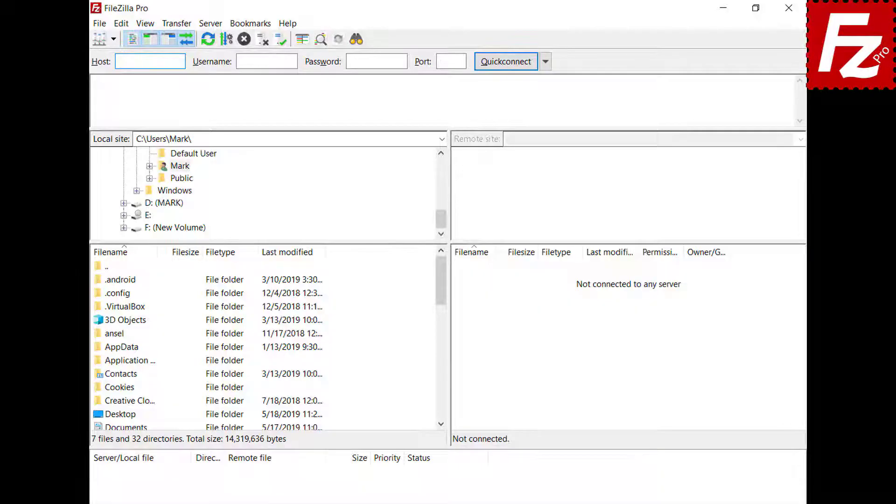
click(99, 23)
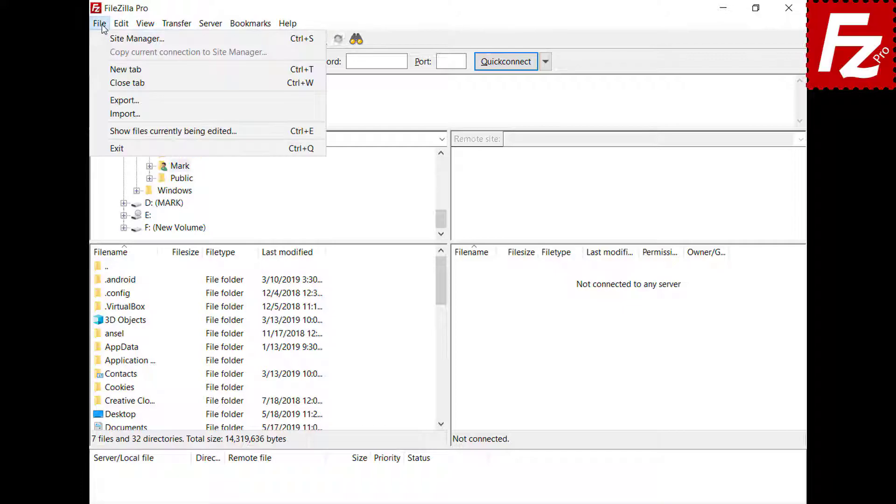
click(104, 42)
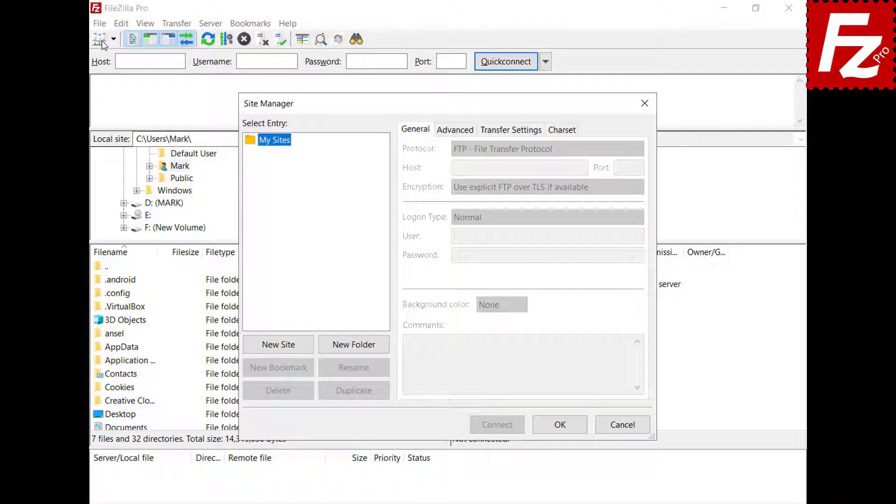
click(283, 348)
text(On)
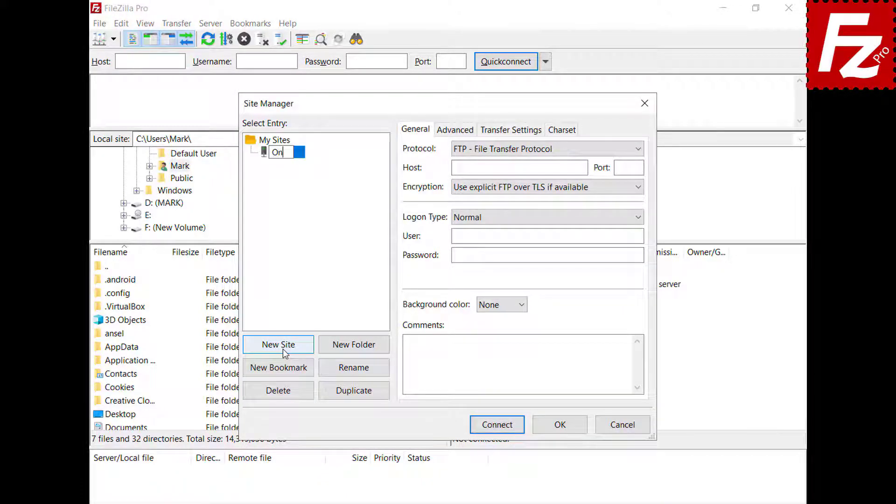
text(eDrive for)
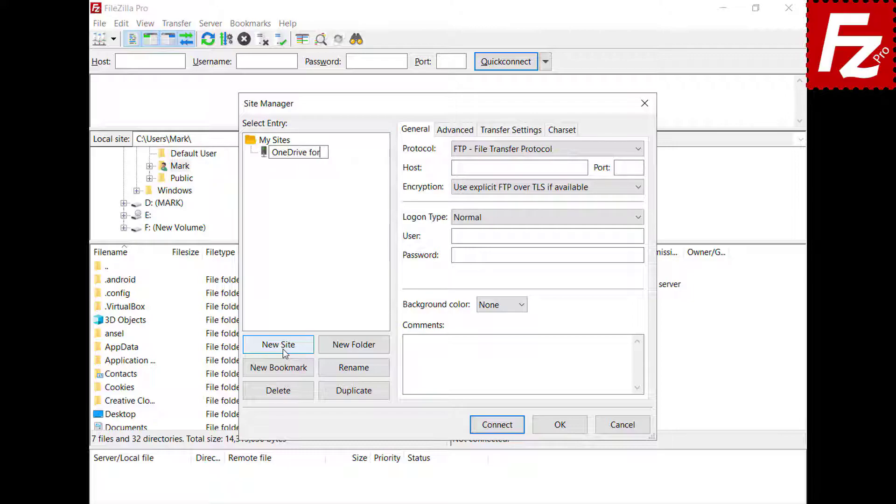
text( Business)
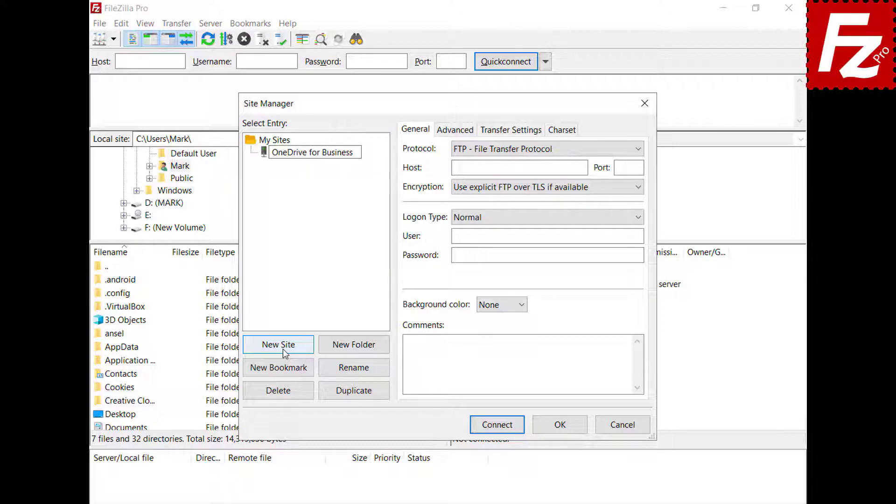
Step: Set the site's protocol to Microsoft OneDrive and connect
click(643, 150)
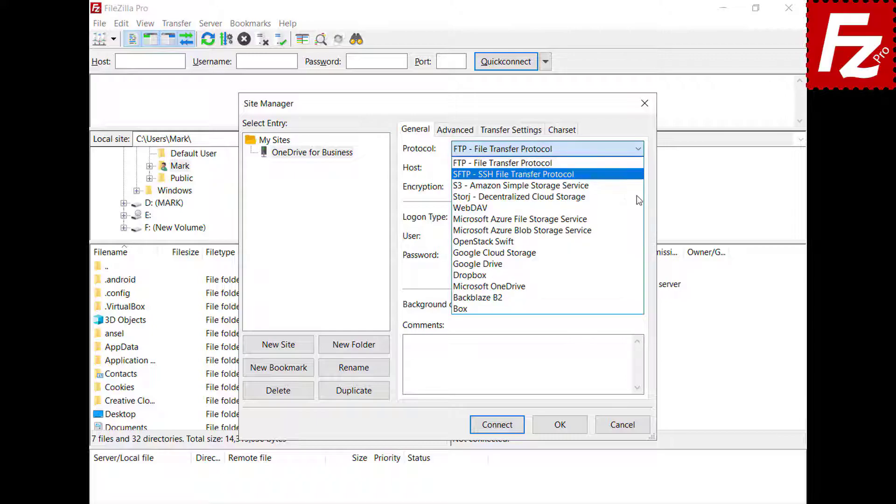
click(630, 286)
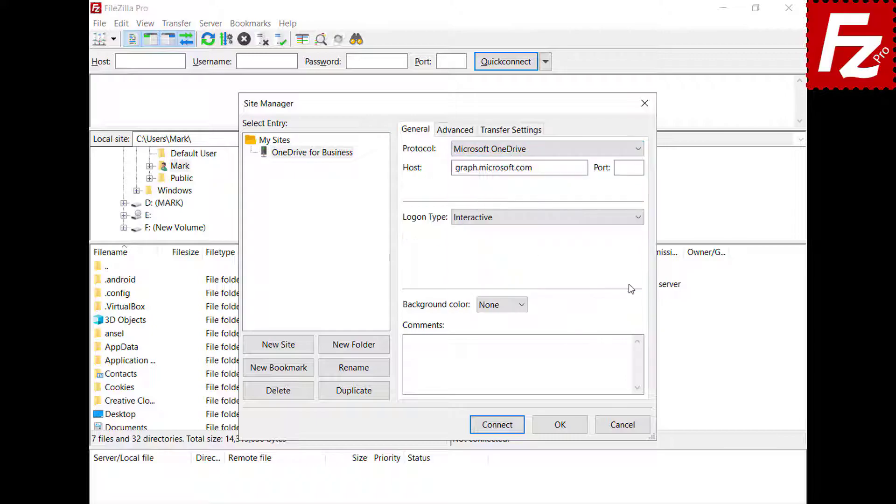
click(497, 425)
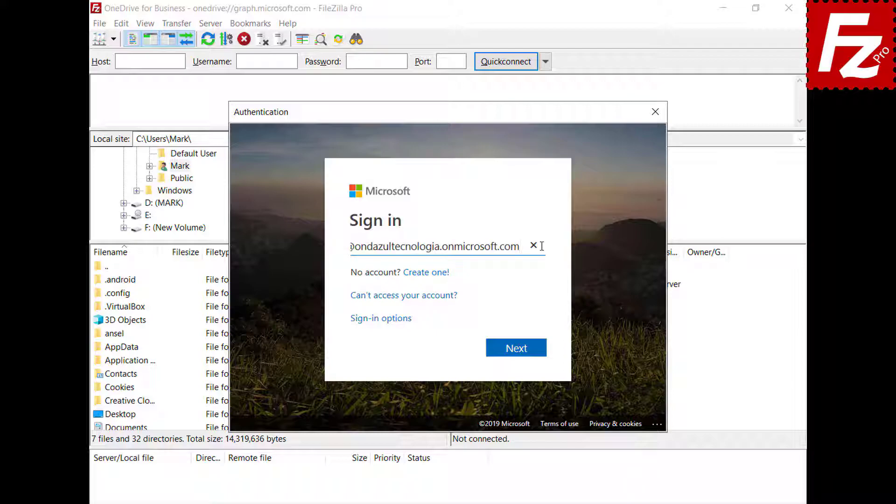
Step: Sign in to Microsoft and accept the permissions with consent on behalf of the organization
click(521, 355)
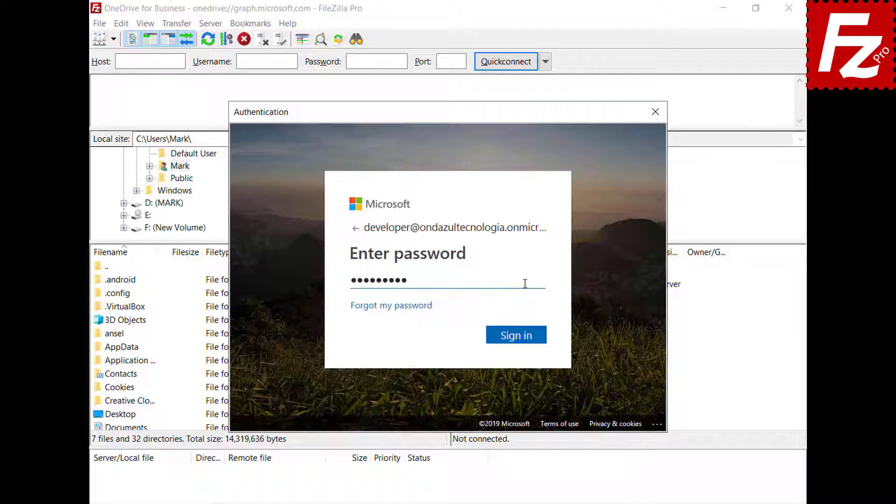
click(520, 337)
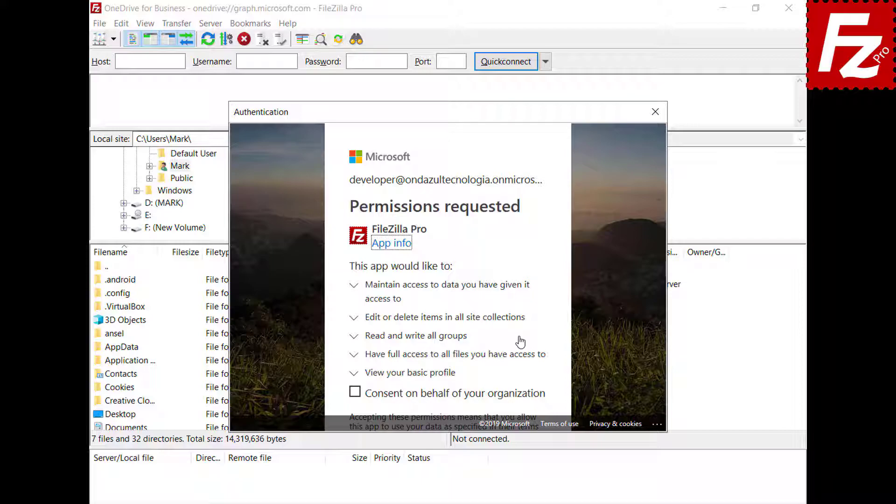
click(355, 392)
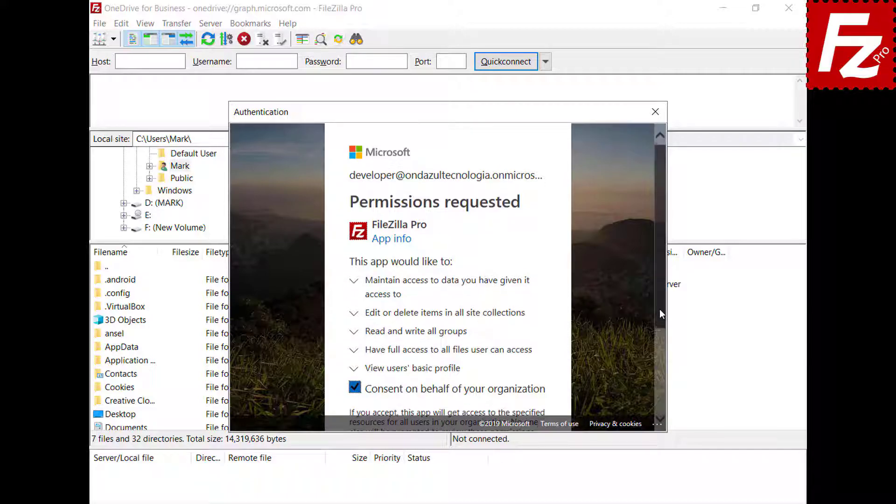
drag(660, 309, 659, 407)
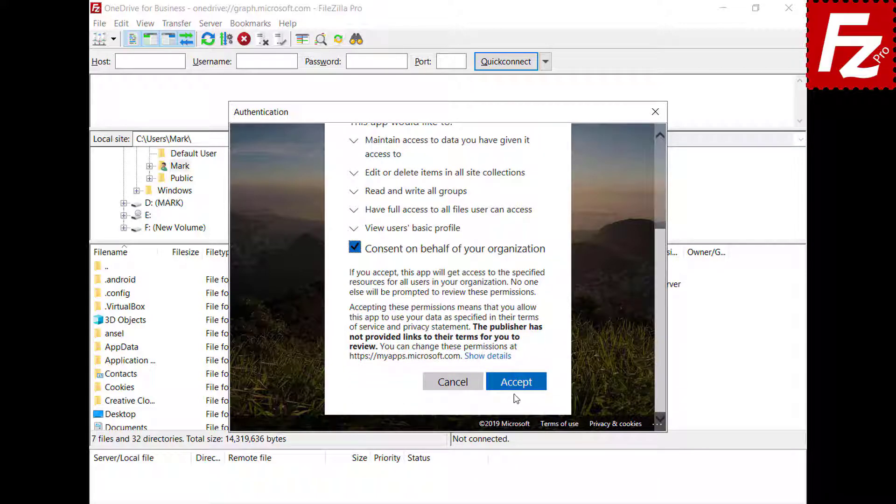
click(515, 382)
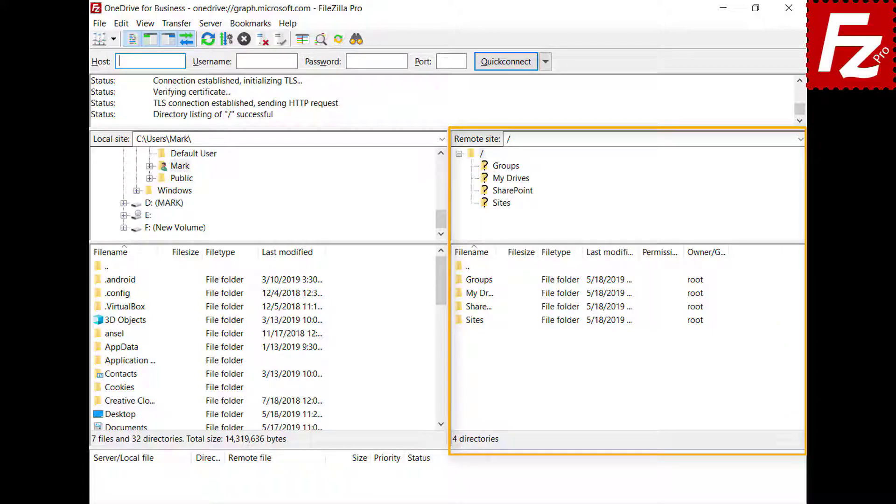
Step: Browse the remote listing into My Drives and then its OneDrive folder
double_click(473, 295)
click(476, 282)
double_click(477, 281)
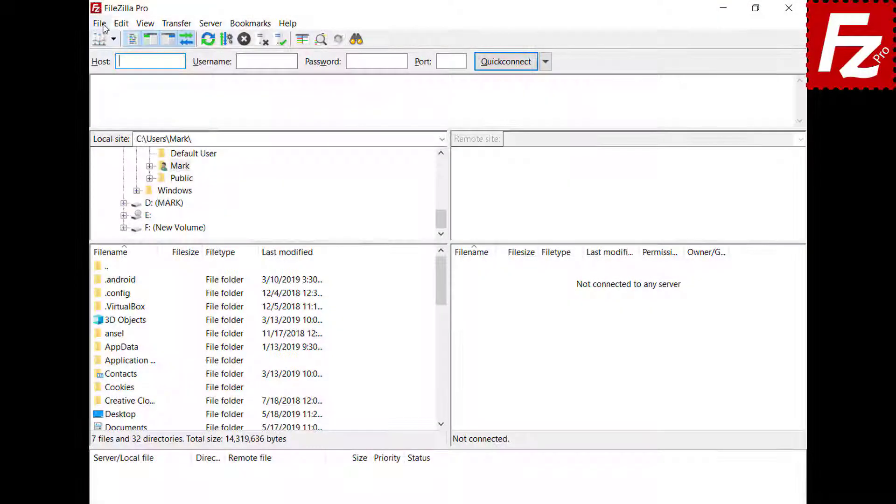
click(103, 25)
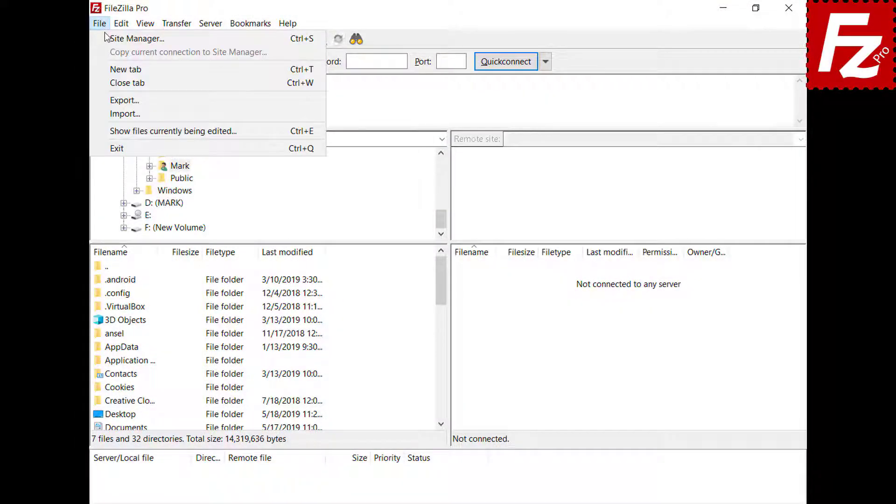
Step: Create a new 'OneDrive for Business' site with the Microsoft OneDrive protocol and connect
click(105, 37)
click(278, 345)
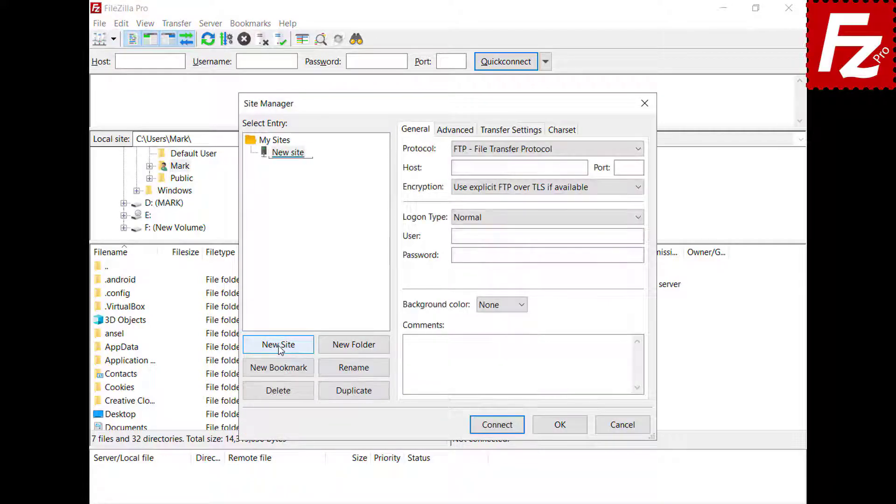
text(OneDrive f)
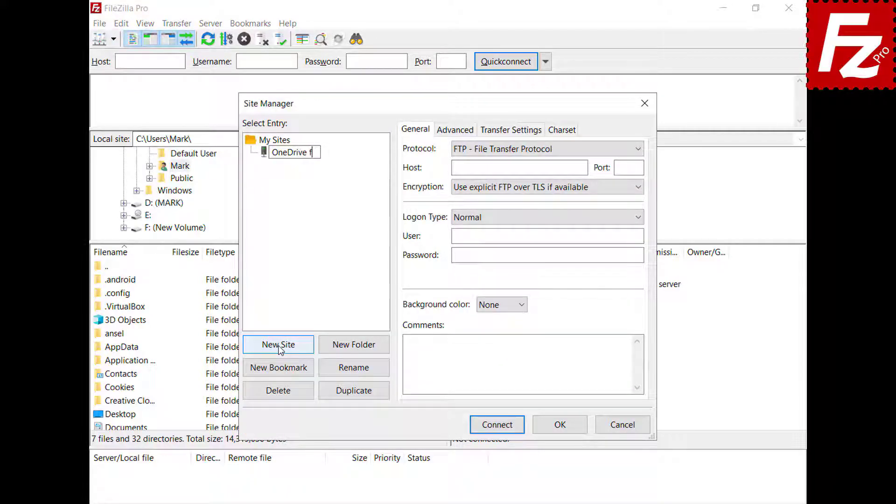
text(or Business)
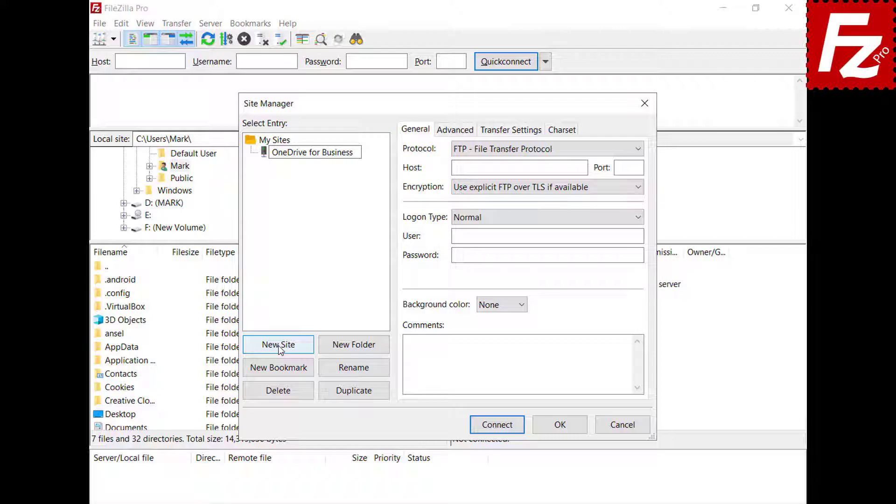
key(Return)
click(638, 149)
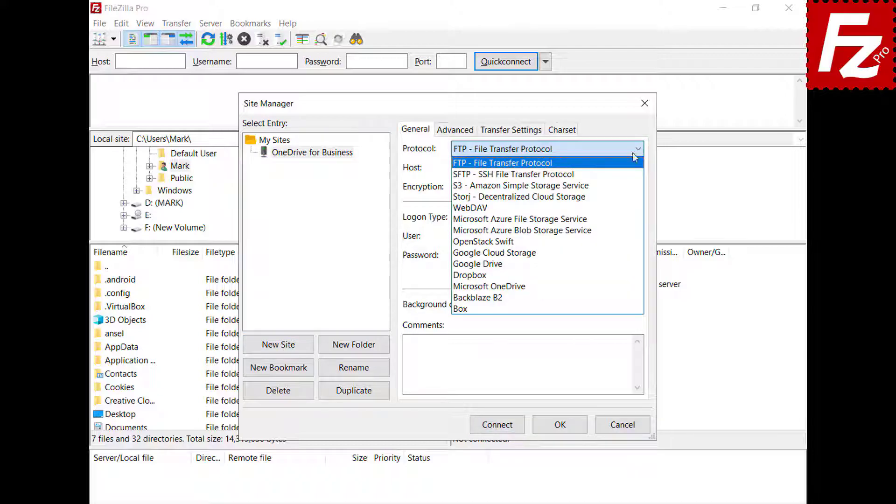
click(619, 287)
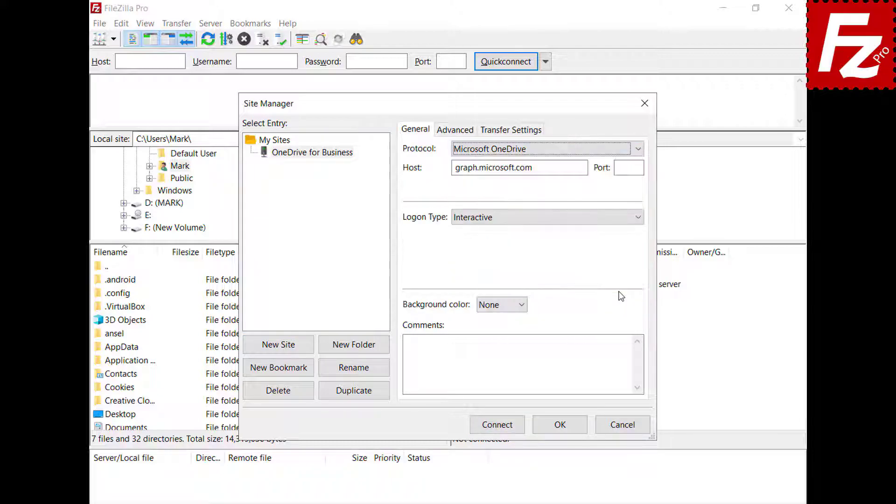
click(497, 426)
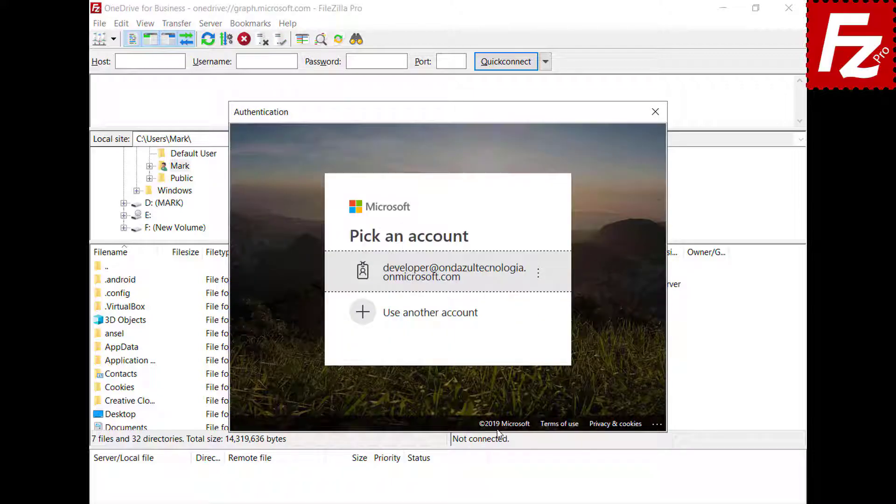
Step: Sign in with a different Microsoft account using its e-mail address and password
click(472, 314)
key(ctrl+v)
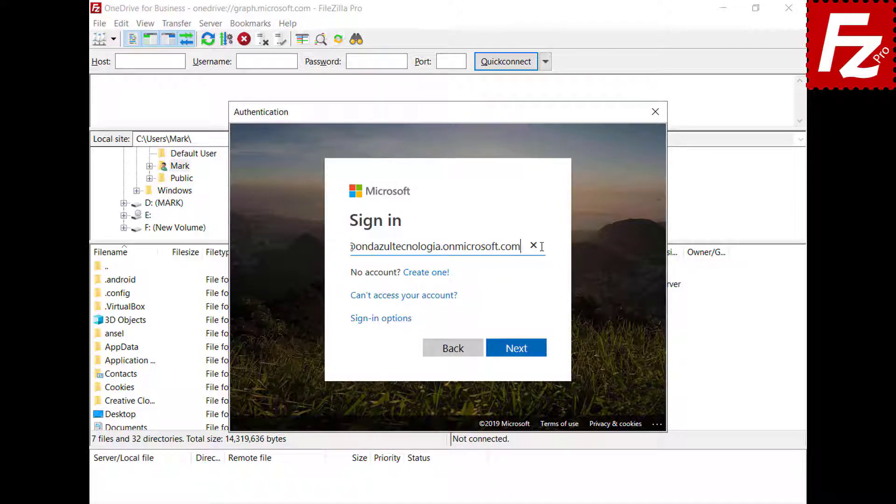
click(518, 349)
key(ctrl+v)
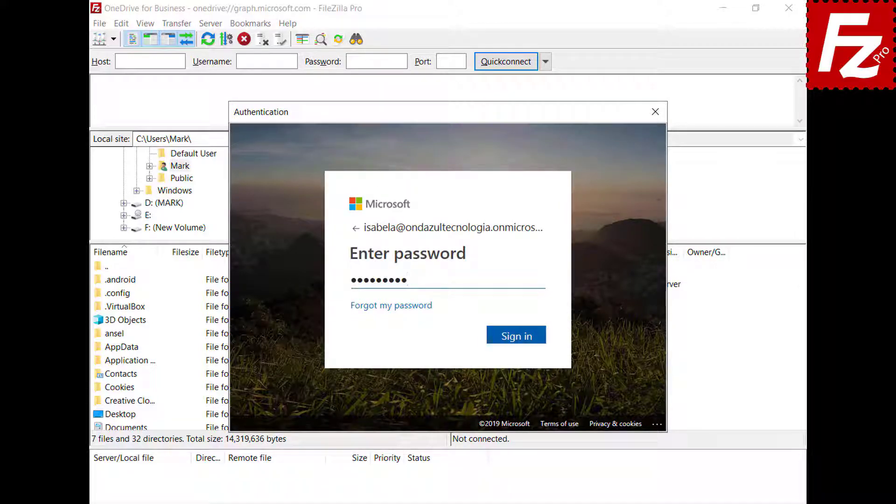
click(519, 340)
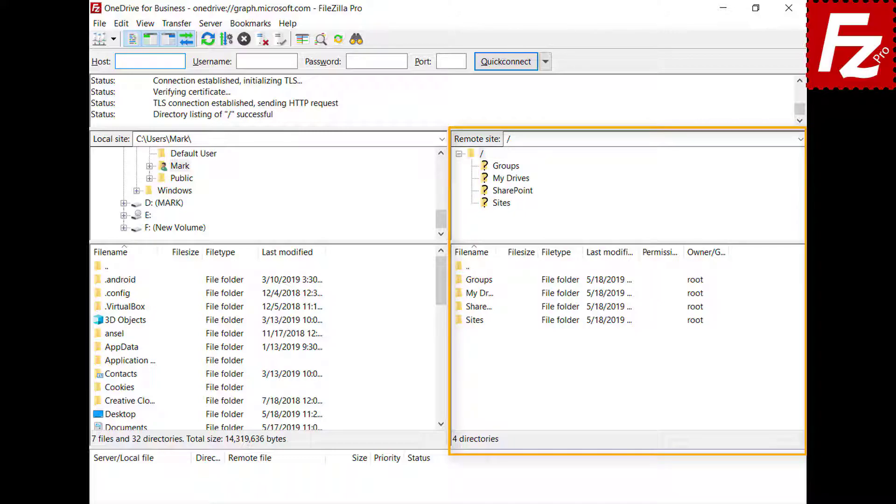
Step: Navigate the remote pane into My Drives and then into /My Drives/OneDrive
double_click(477, 293)
click(473, 283)
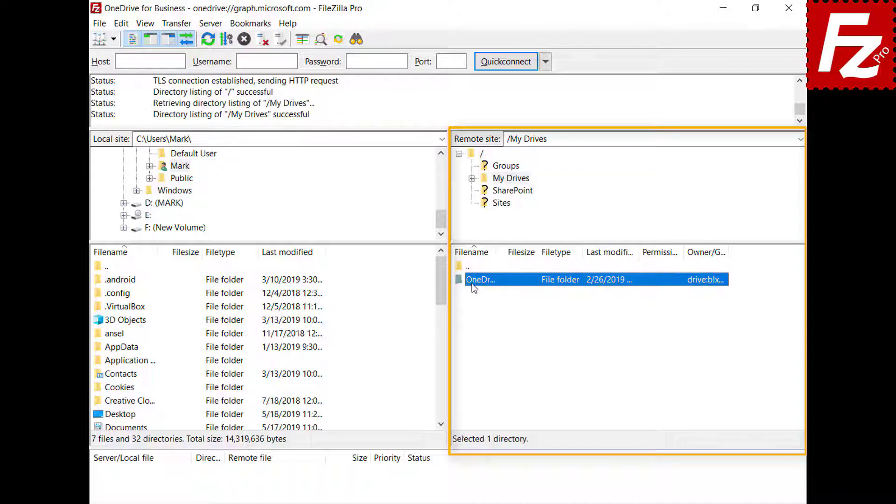
double_click(472, 283)
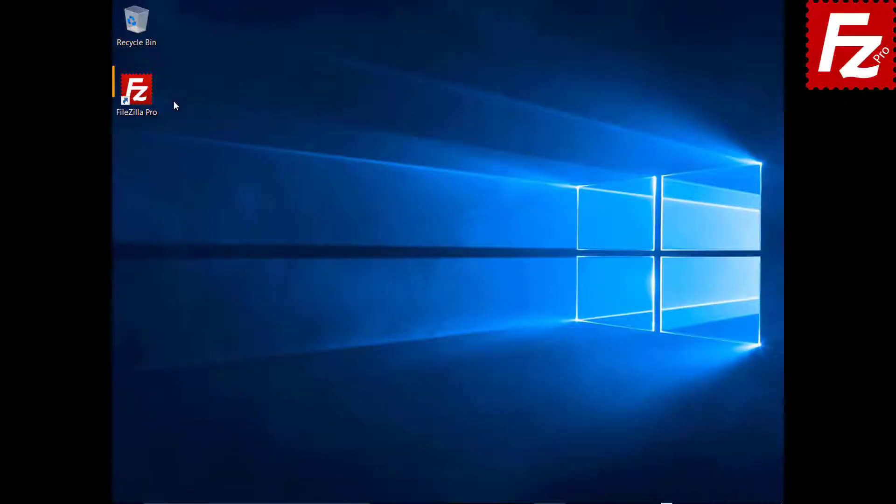
Step: Connect to the saved Amazon S3 site in a second tab and open the filezillaprobucket bucket
click(153, 100)
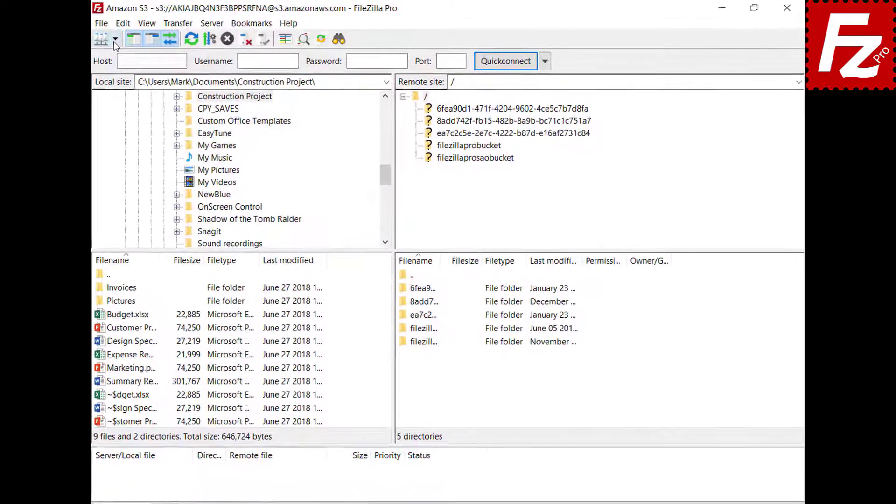
click(112, 39)
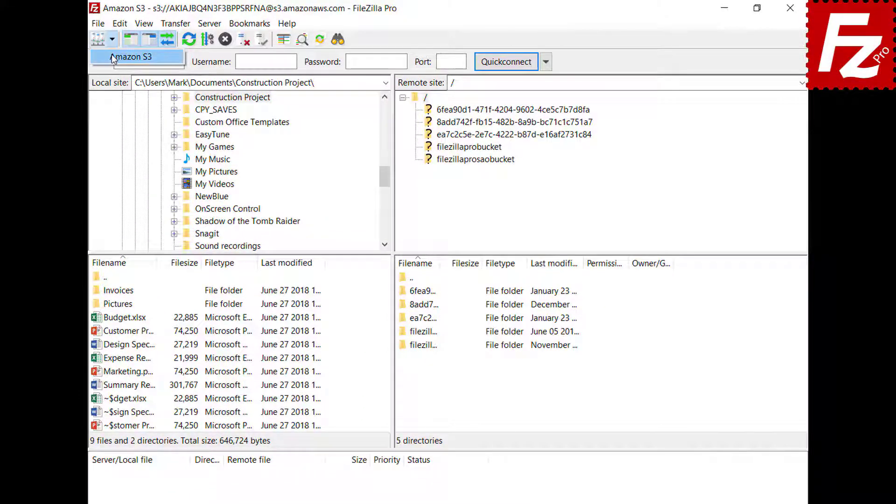
click(111, 55)
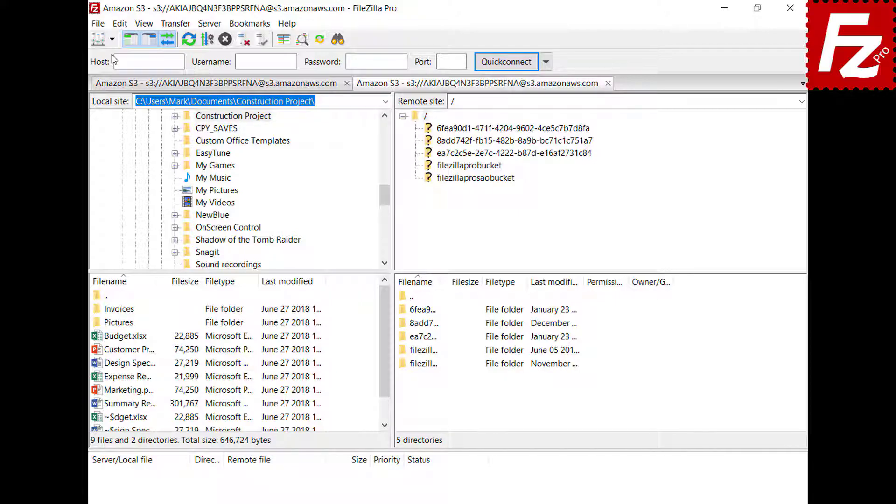
click(469, 168)
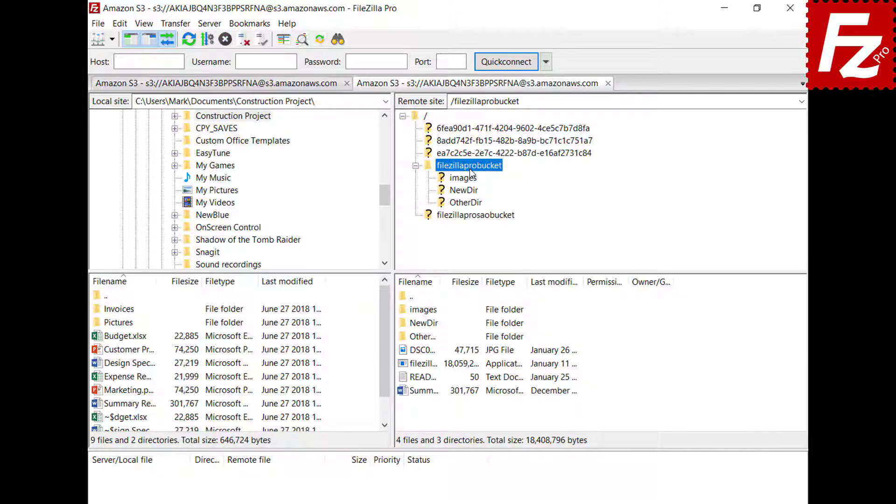
Step: Generate a temporary URL for the README file from its context menu
right_click(425, 381)
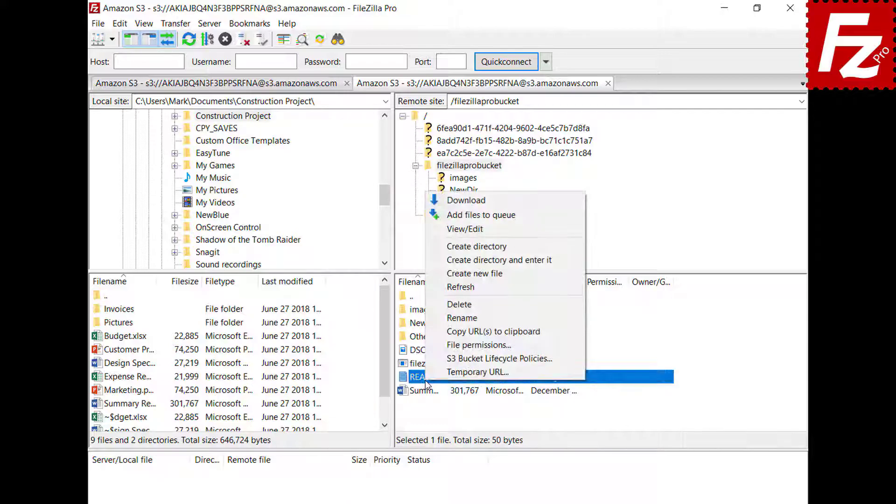
click(440, 374)
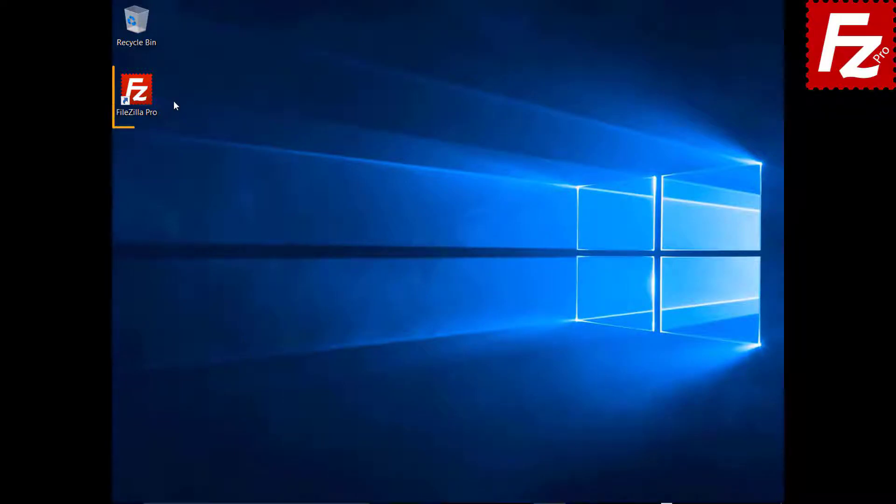
Step: Launch FileZilla Pro and add a new Site Manager entry named 'OneDrive'
double_click(140, 95)
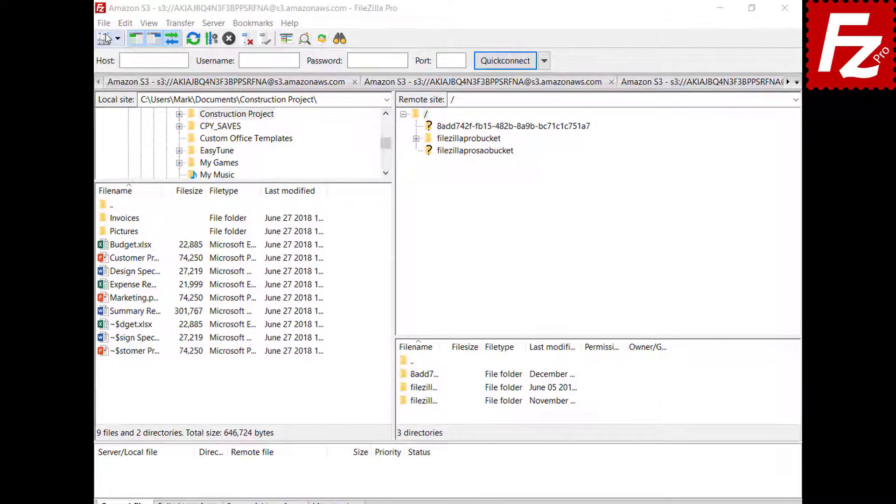
click(100, 23)
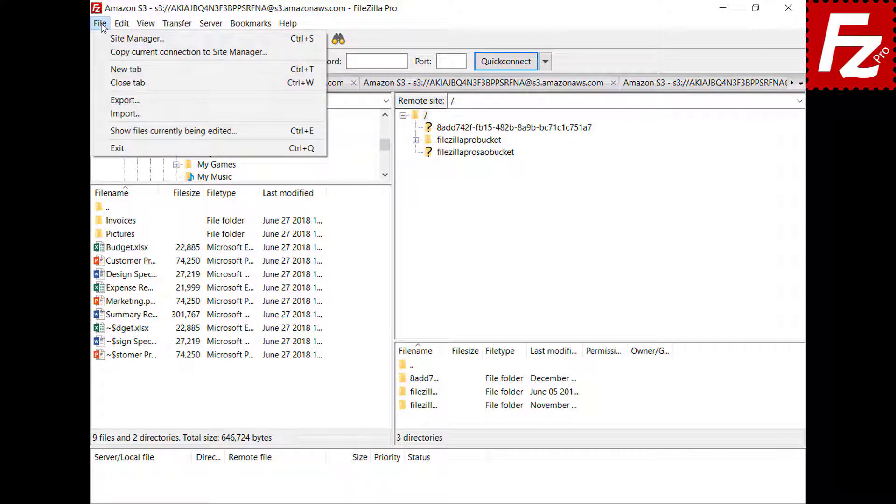
click(102, 38)
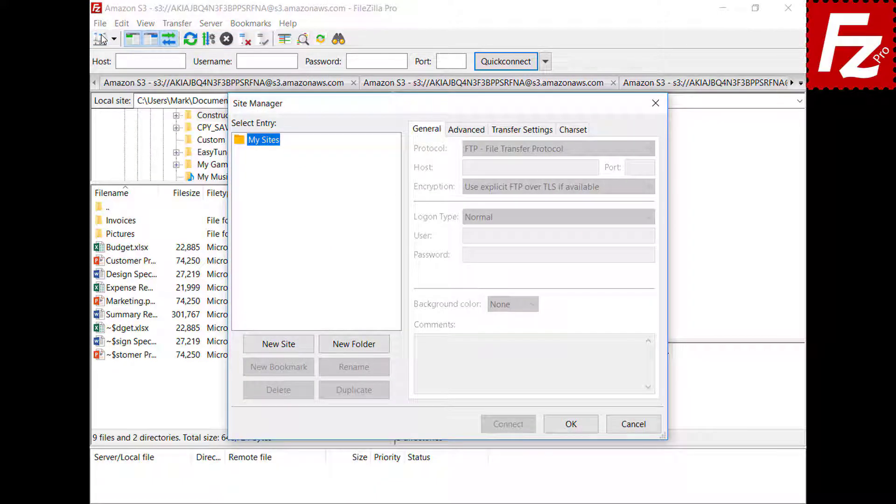
click(280, 345)
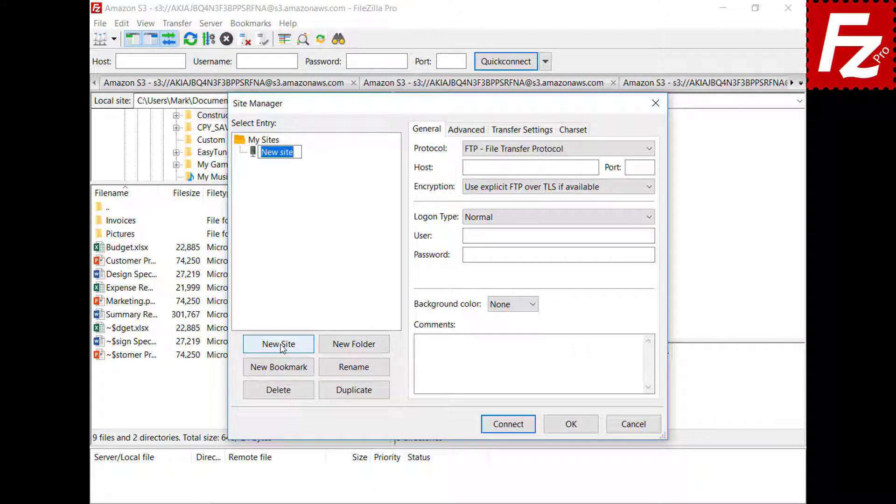
text(OneDrive)
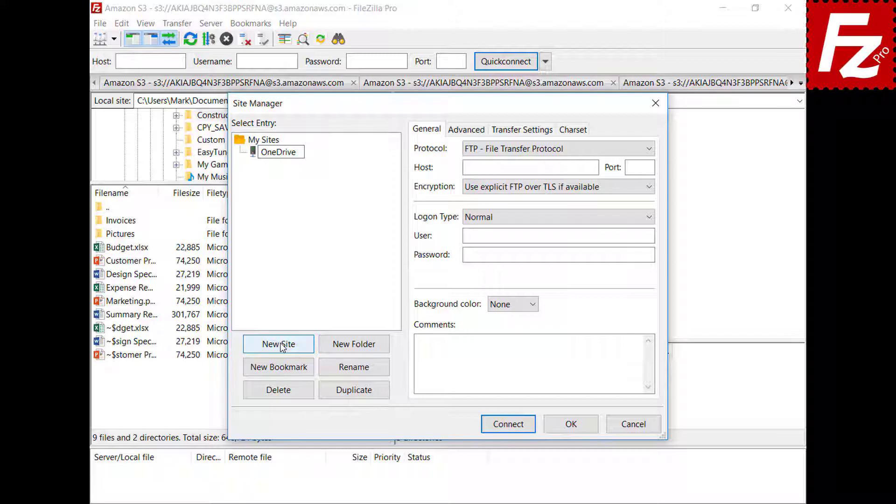
Step: Set the site's protocol to Microsoft OneDrive and connect
click(649, 149)
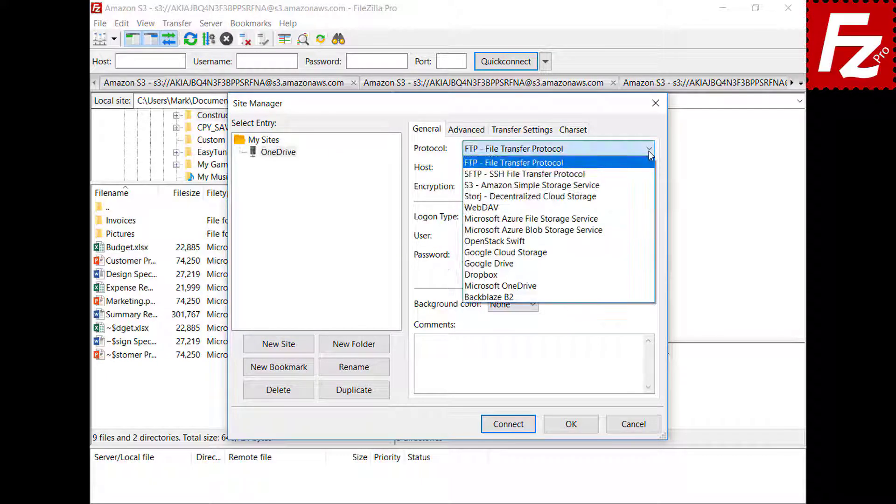
click(646, 287)
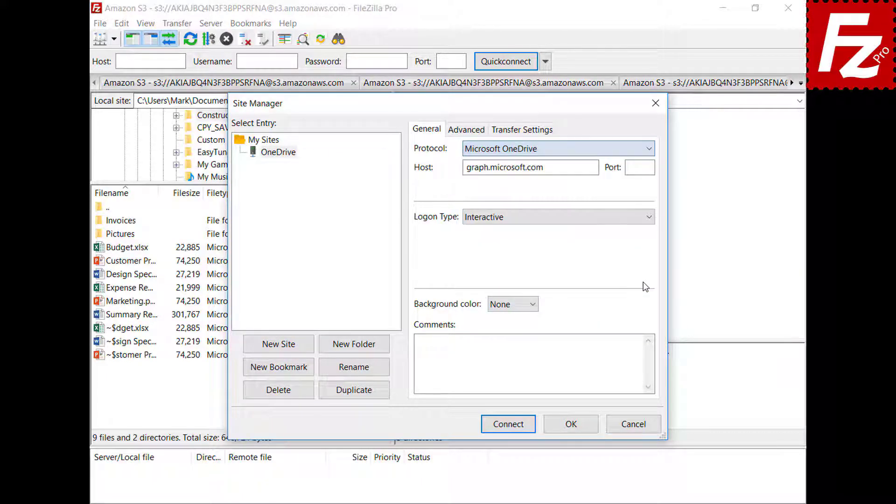
click(508, 424)
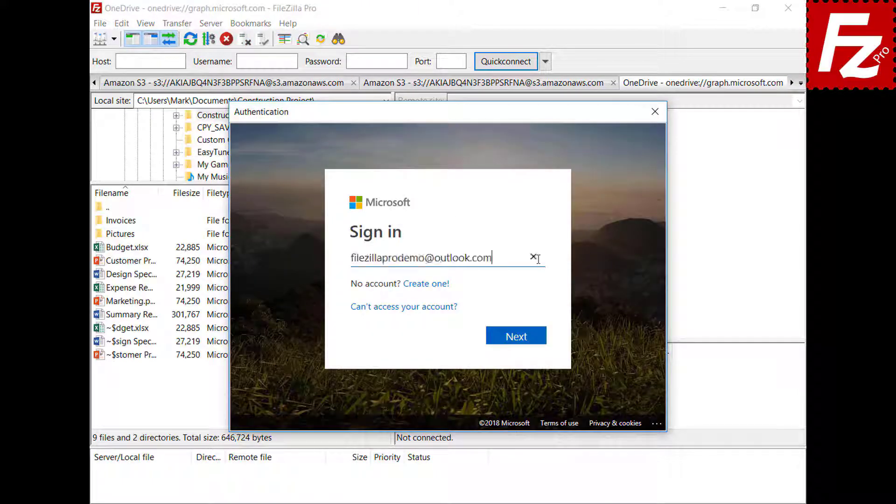
Step: Sign in to OneDrive with the Microsoft account e-mail and password
click(521, 340)
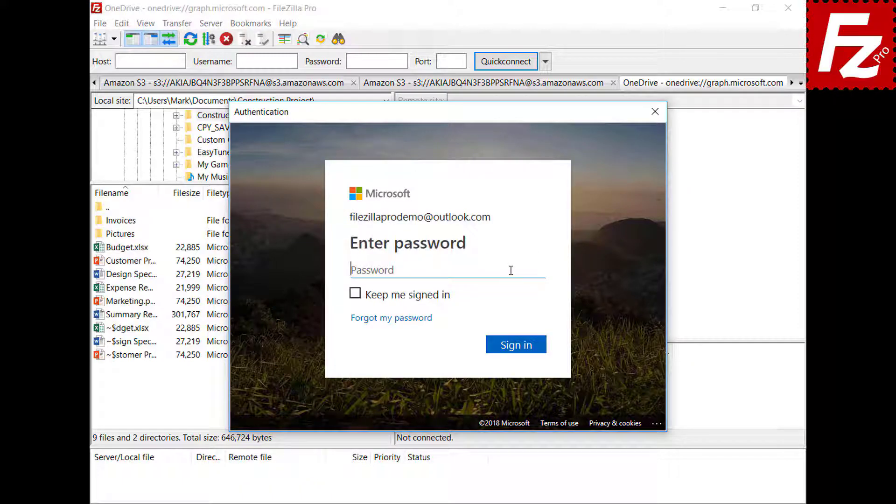
text(*********)
click(520, 349)
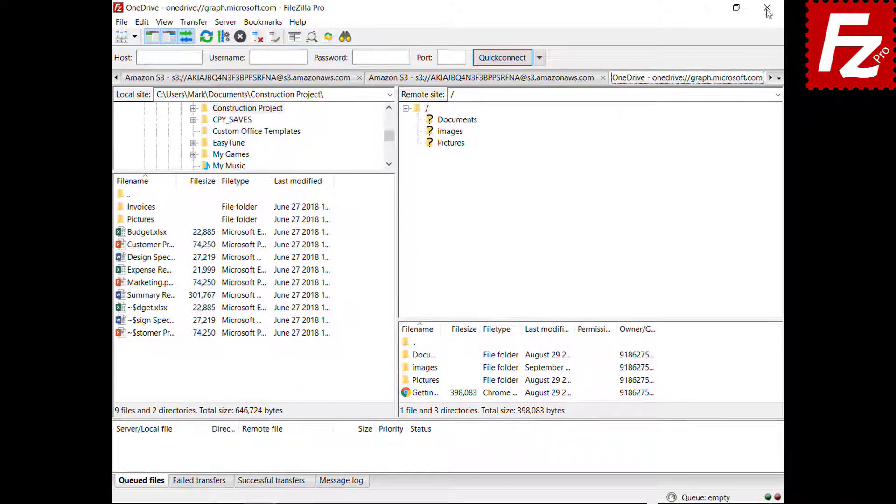
Step: Close and relaunch FileZilla Pro, then complete the Microsoft sign-in again
click(768, 8)
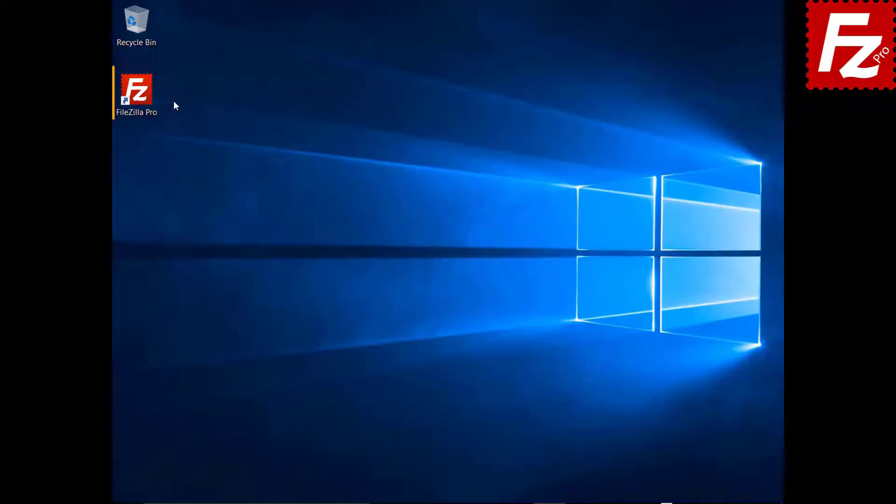
double_click(142, 97)
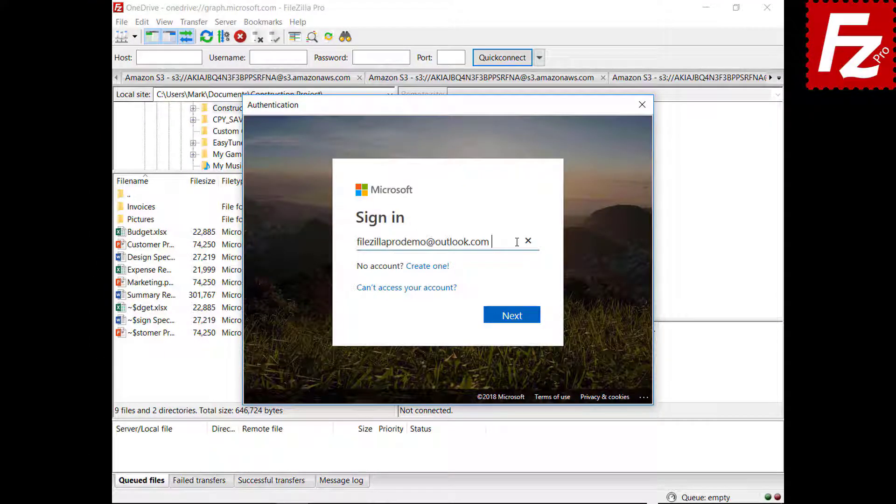
click(512, 317)
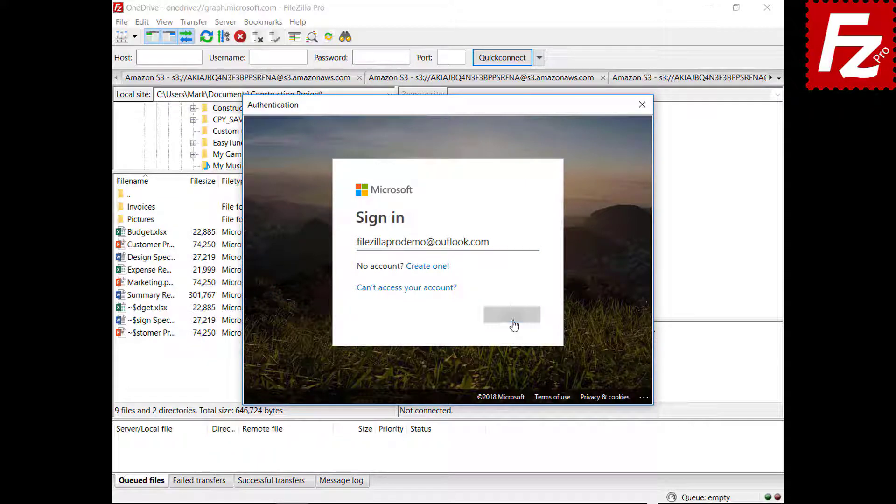
key(ctrl+v)
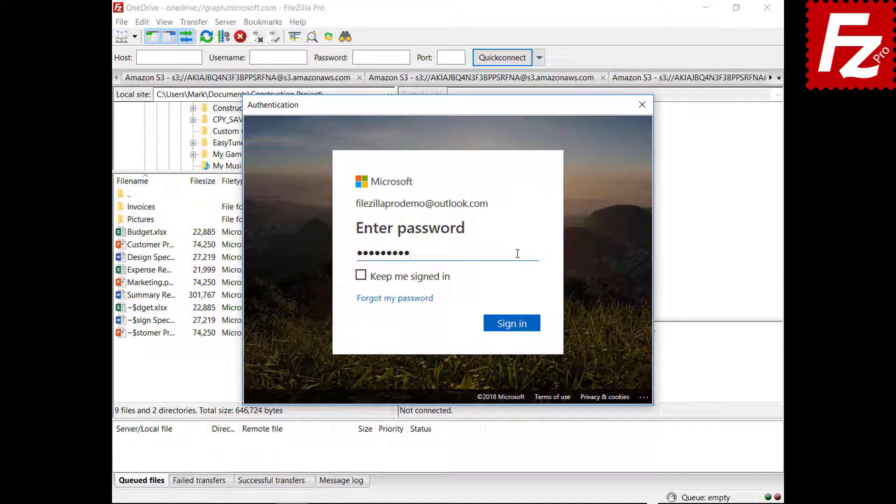
click(514, 332)
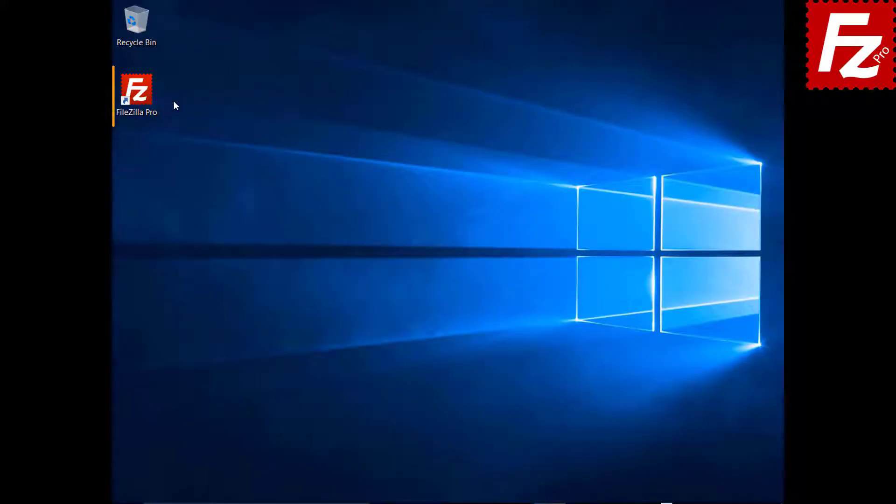
Step: Relaunch FileZilla Pro and go to the Passwords page of Settings
double_click(143, 98)
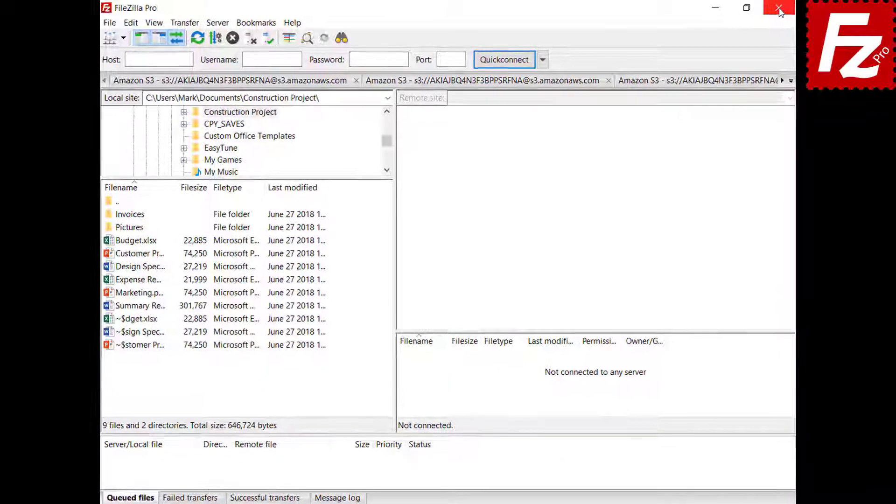
click(120, 23)
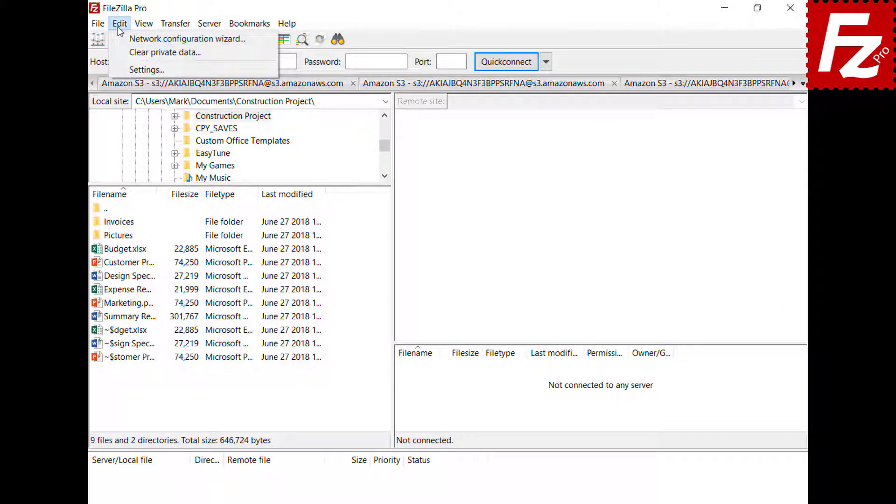
click(124, 68)
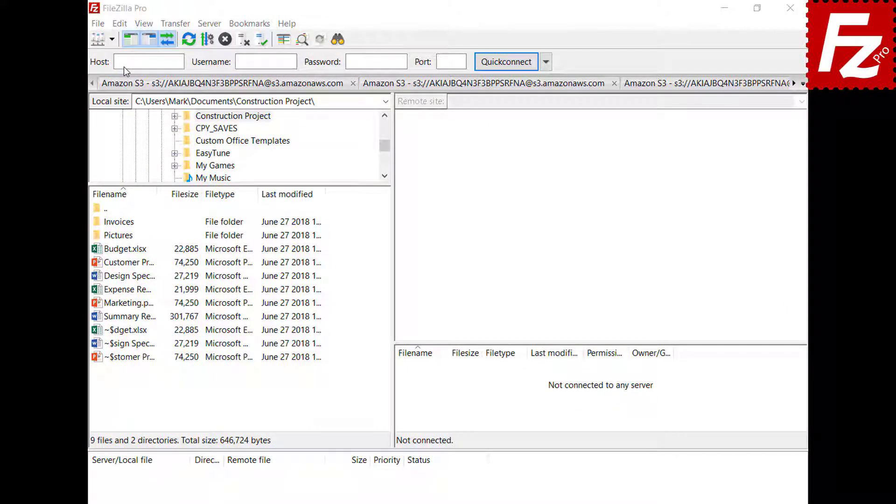
click(235, 316)
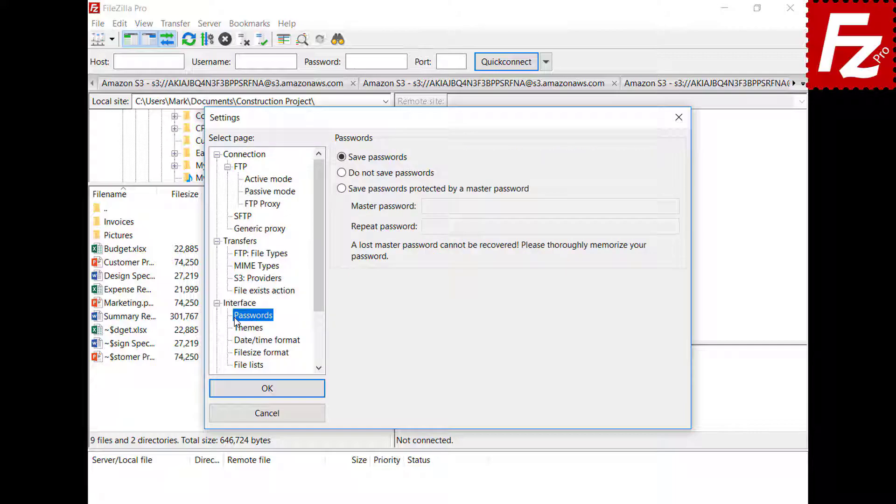
Step: Protect saved passwords with a master password, entered and confirmed, and save
click(342, 188)
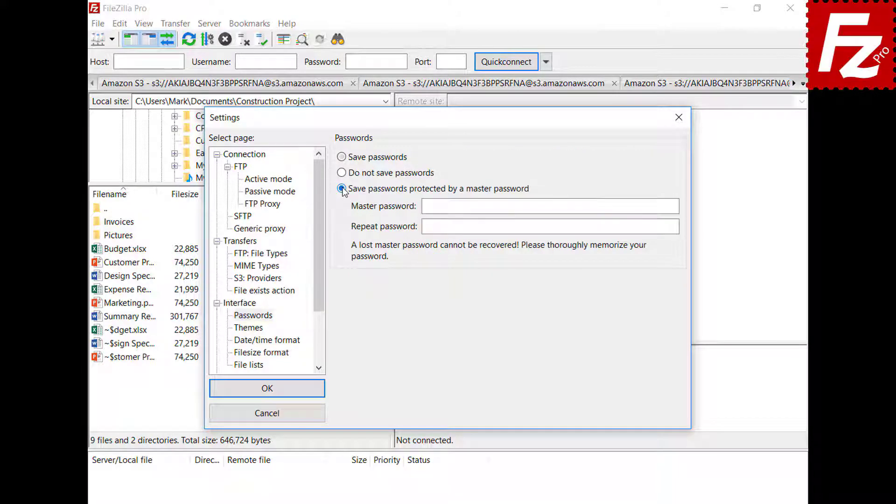
click(655, 206)
text(•••••••••••)
click(673, 226)
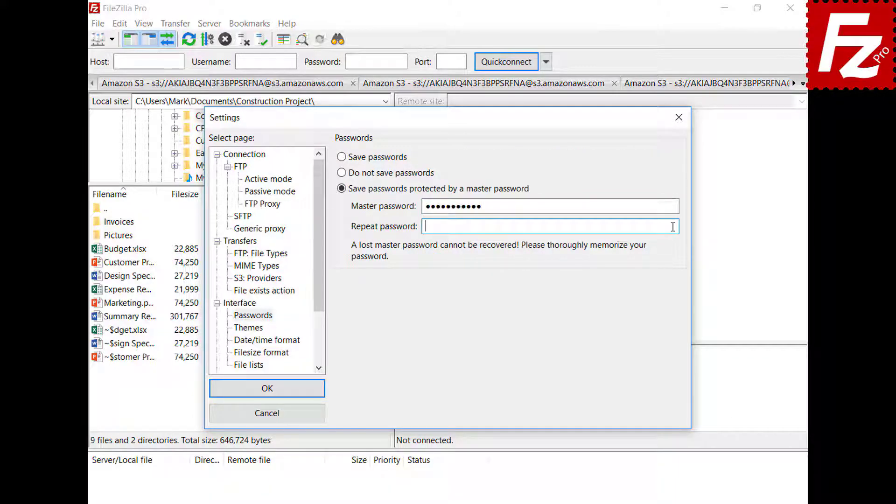
text(•••••••••••)
click(266, 389)
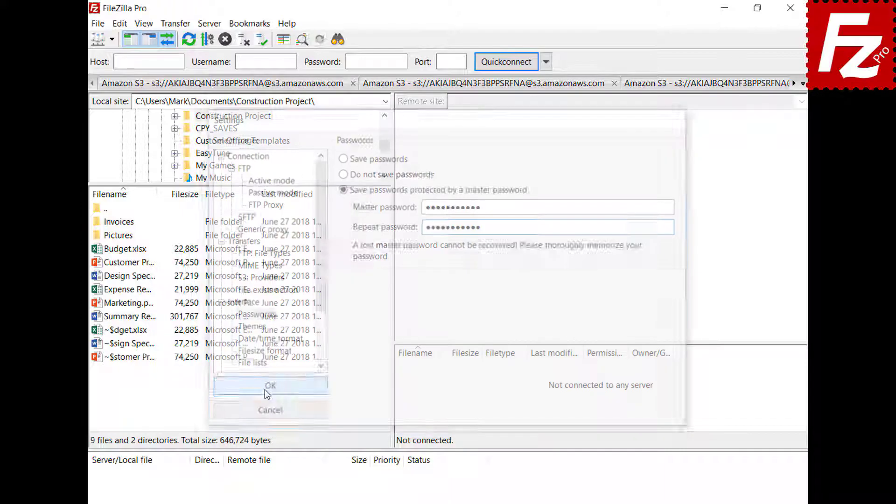
click(112, 39)
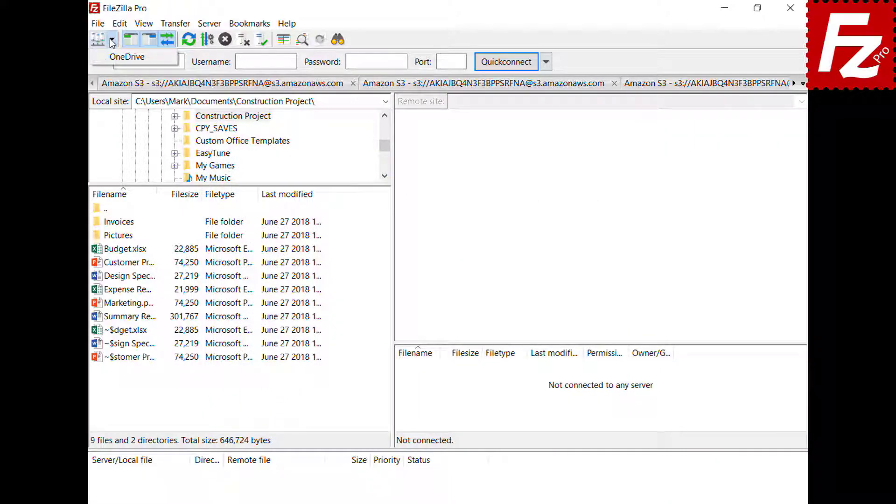
Step: Connect to the saved OneDrive site, signing in with the account e-mail and password
click(112, 56)
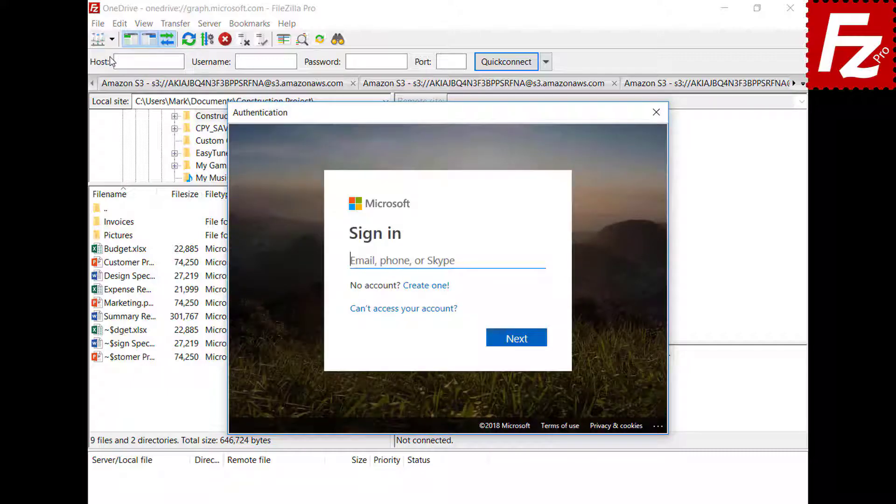
key(ctrl+v)
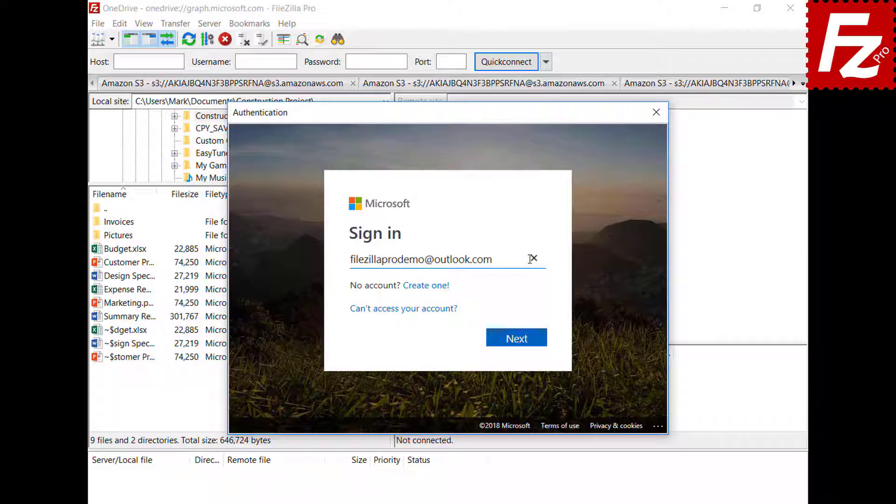
click(519, 340)
key(ctrl+v)
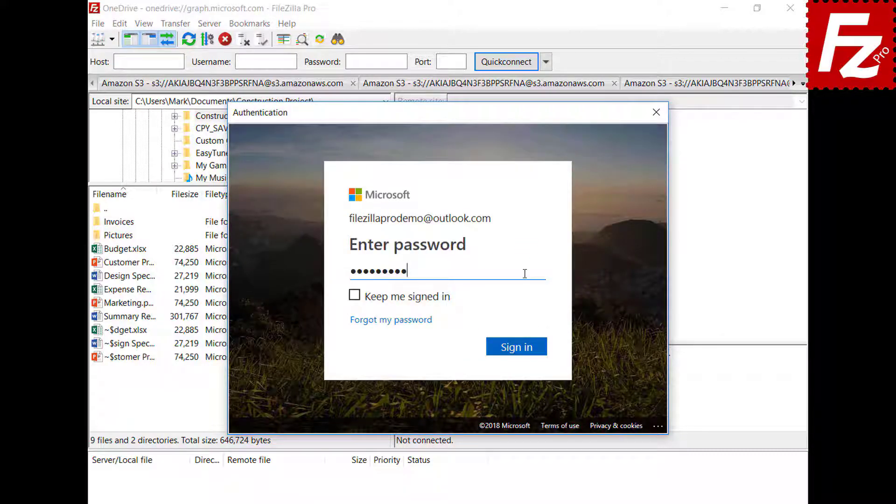
click(518, 348)
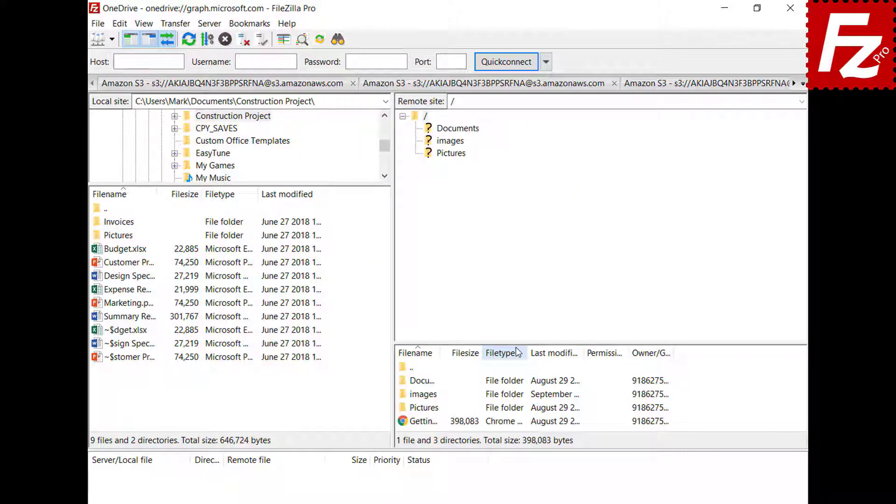
Step: Restart FileZilla Pro and reconnect to OneDrive using only the master password
click(780, 9)
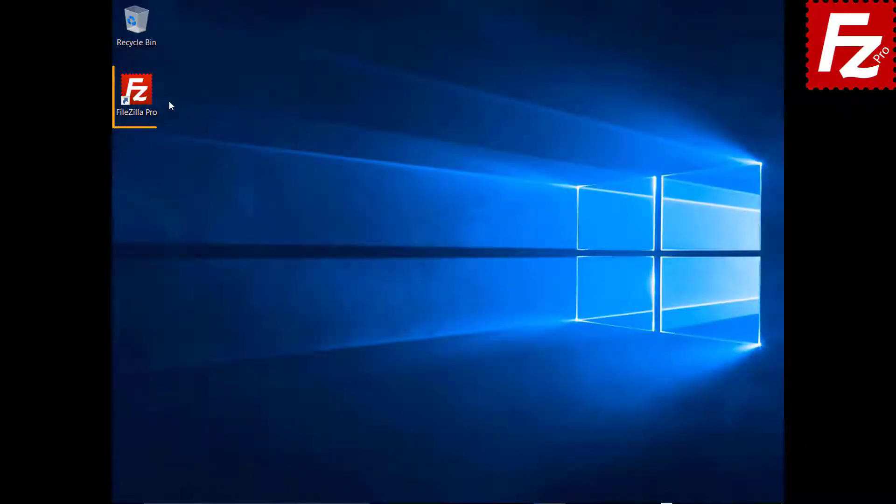
double_click(141, 97)
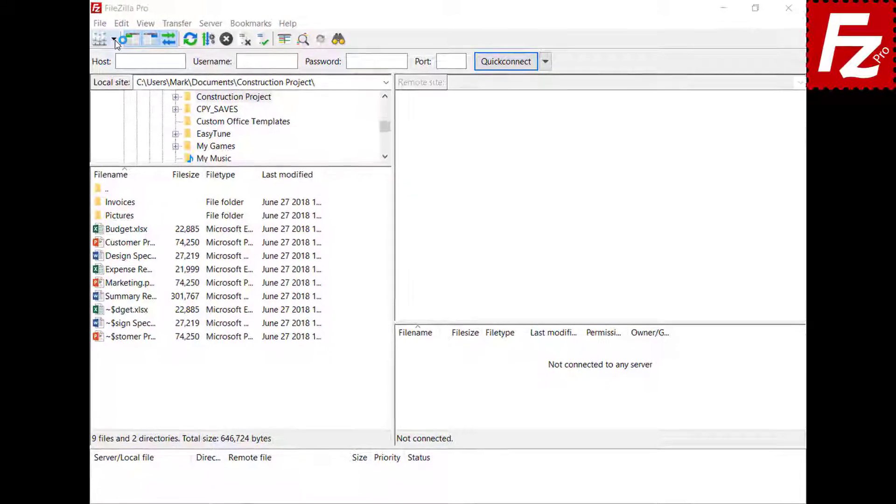
click(112, 39)
click(112, 56)
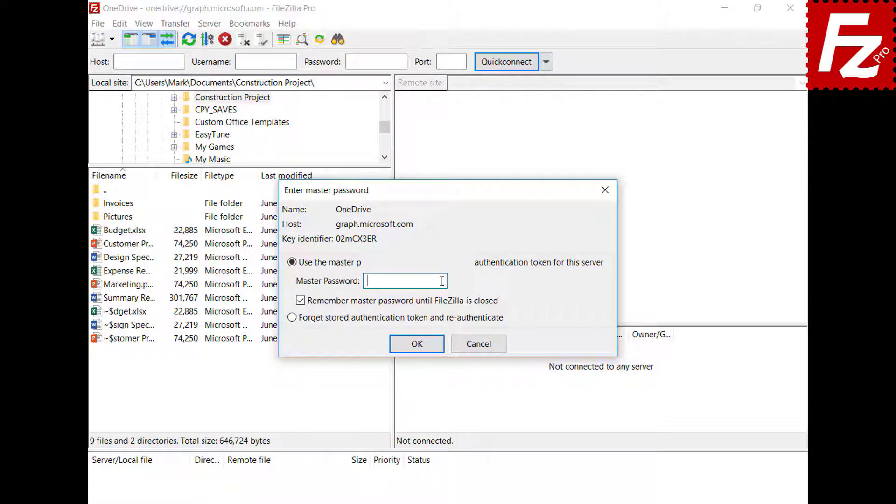
key(ctrl+v)
click(417, 344)
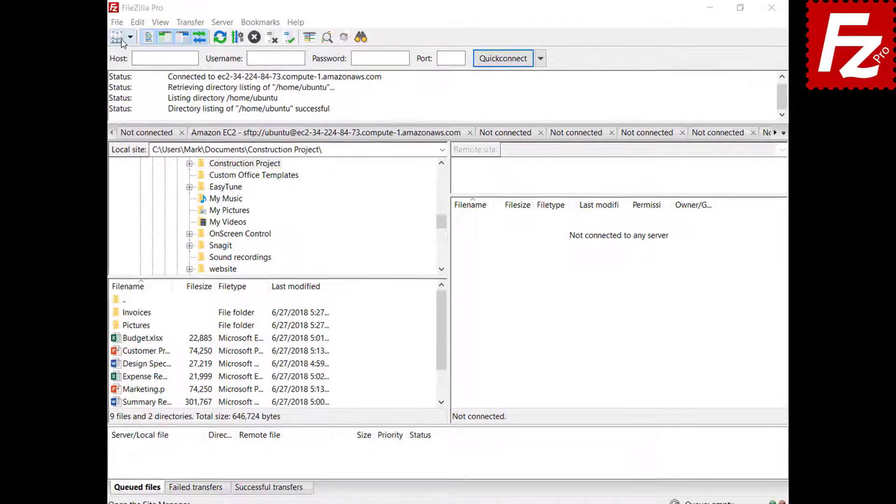
Step: Add a new site named 'B2' using the Backblaze B2 protocol
click(121, 22)
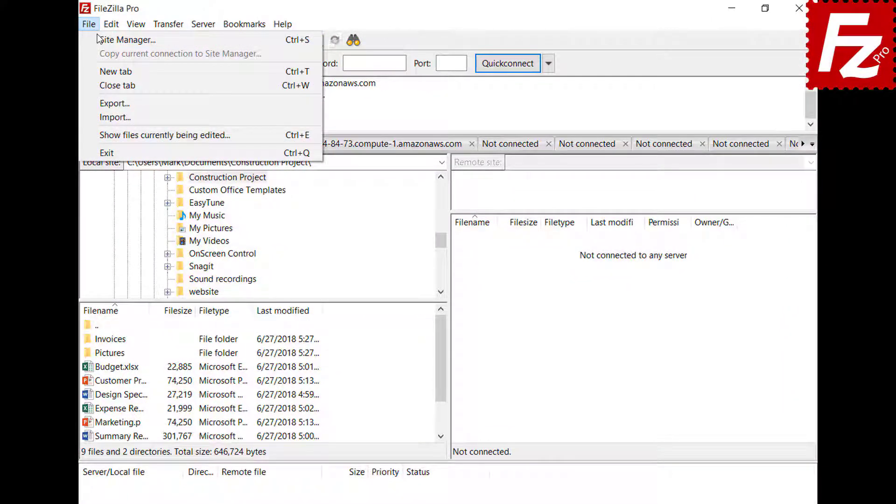
click(117, 40)
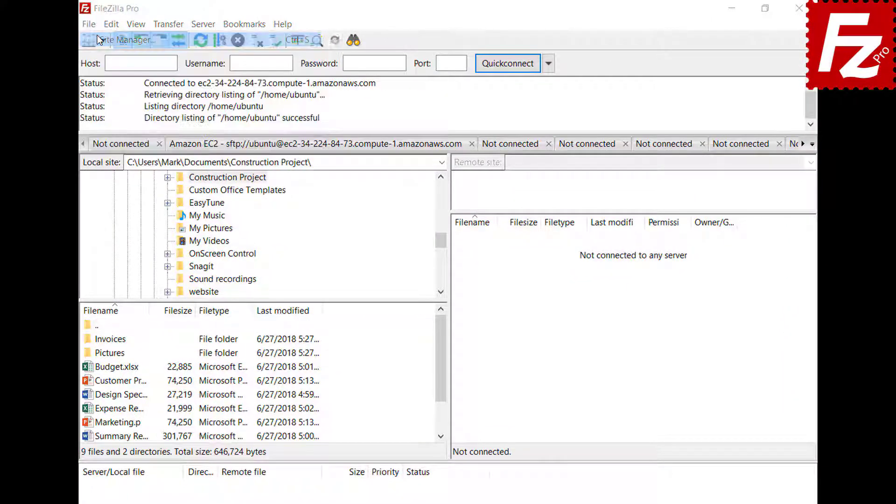
click(275, 358)
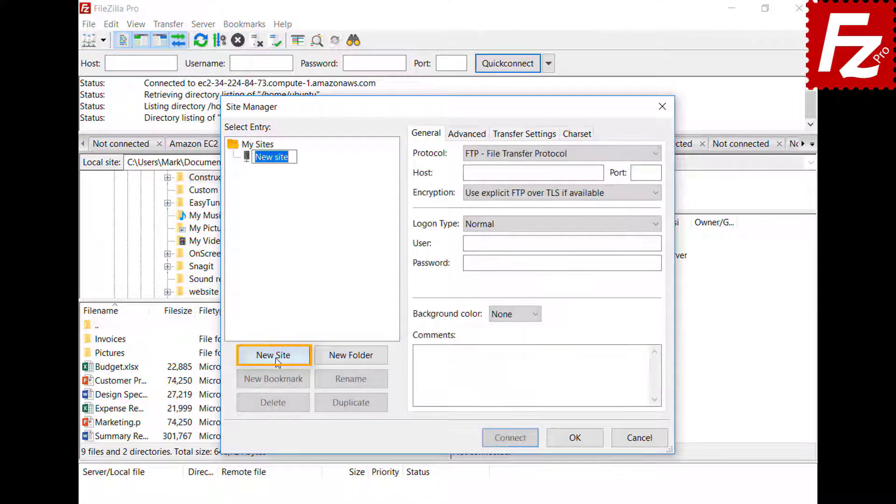
text(B2)
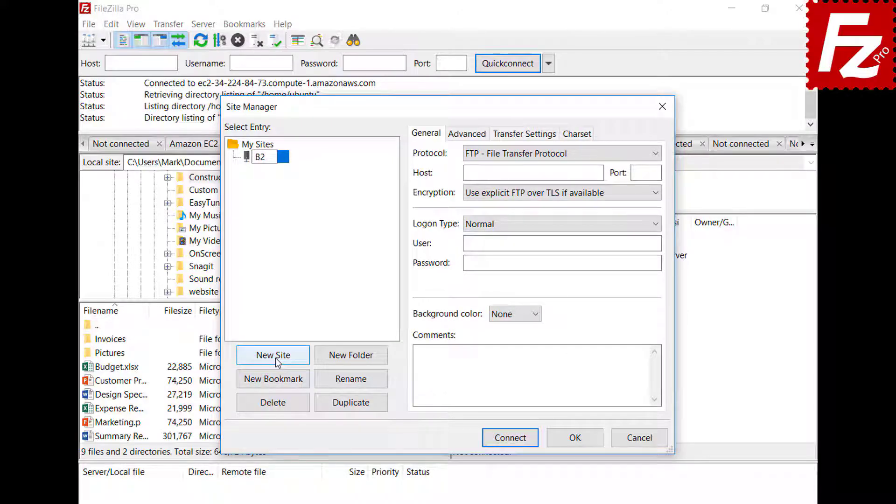
click(534, 153)
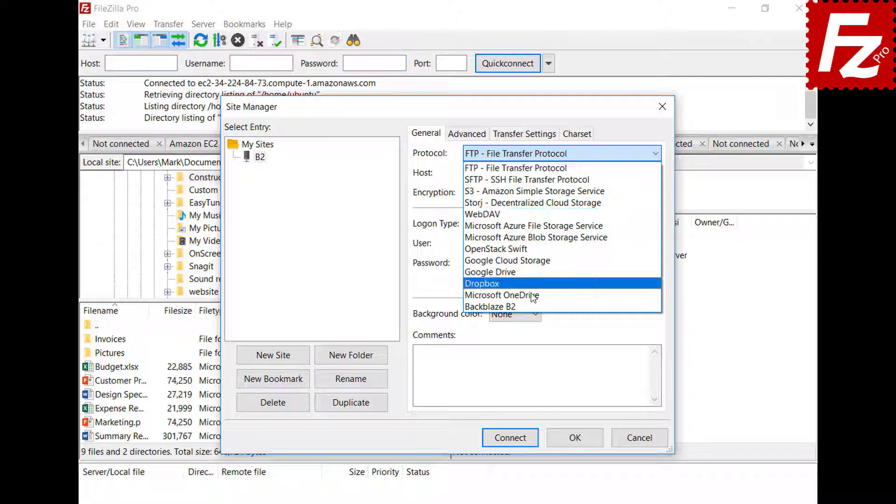
click(532, 306)
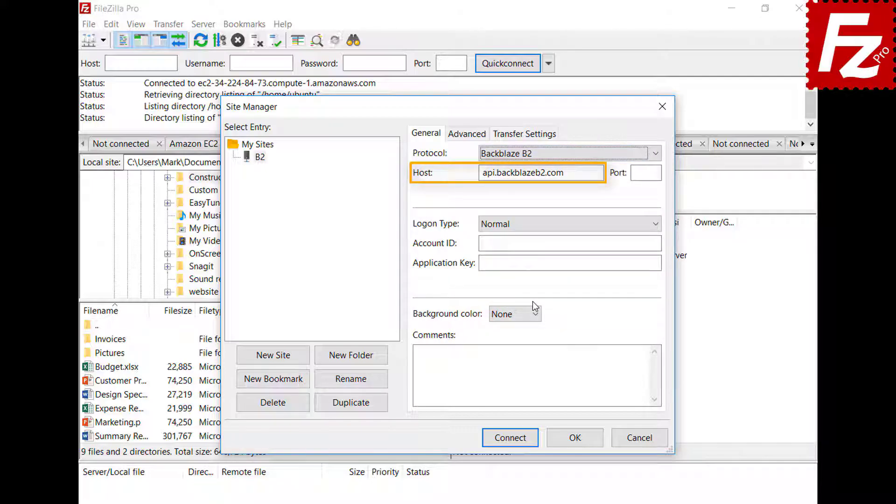
Step: Enter the account ID and application key, then connect to the B2 site
click(658, 243)
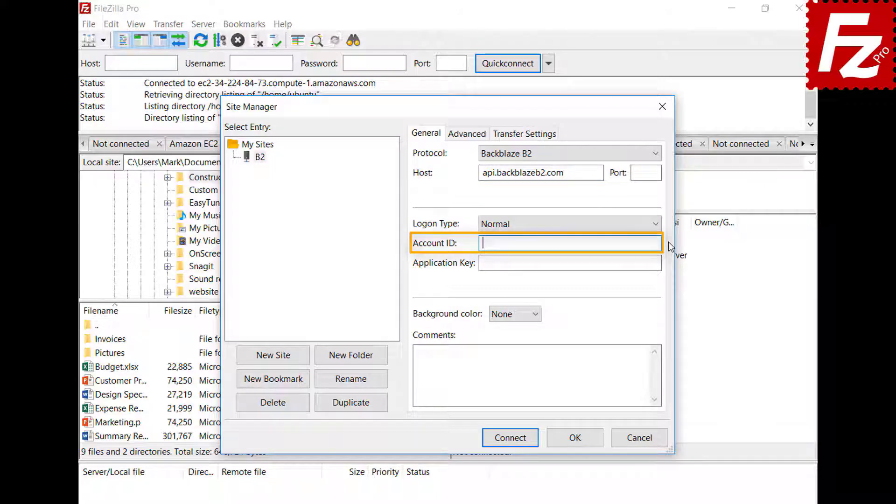
text(17939b0a698e)
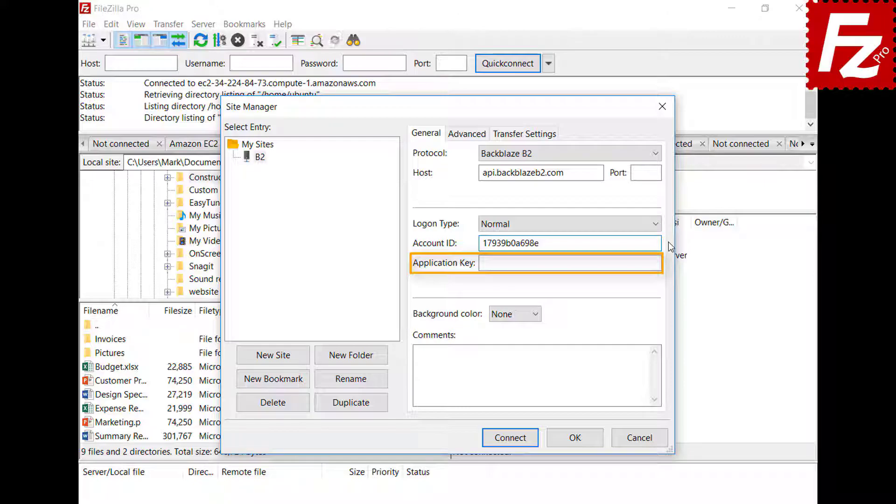
click(668, 264)
key(ctrl+v)
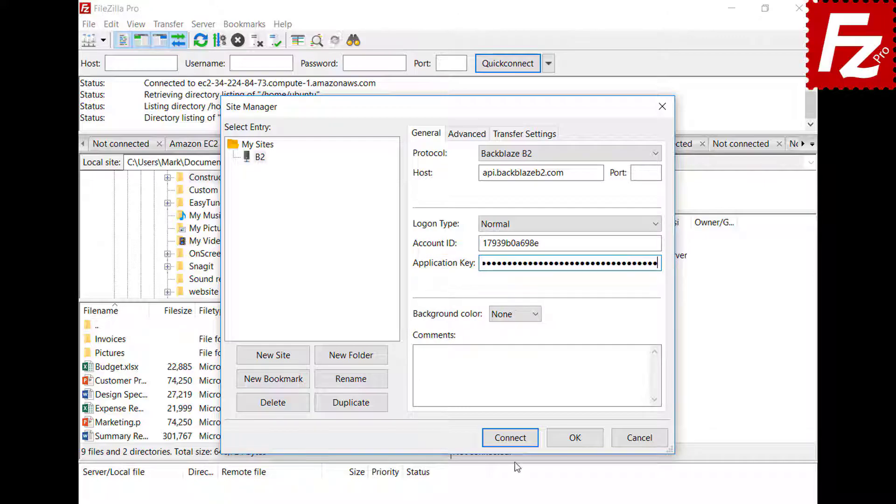
click(515, 442)
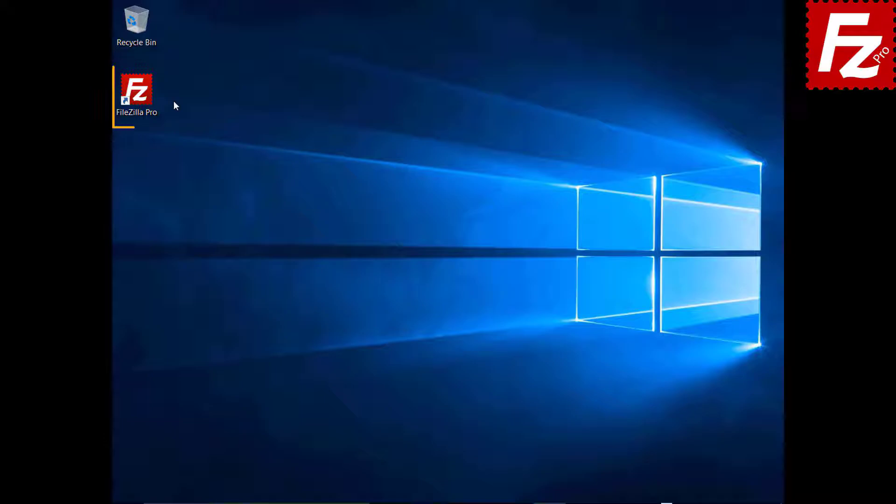
Step: Launch FileZilla Pro and add a site named 'WebDav' using the WebDAV protocol
click(142, 97)
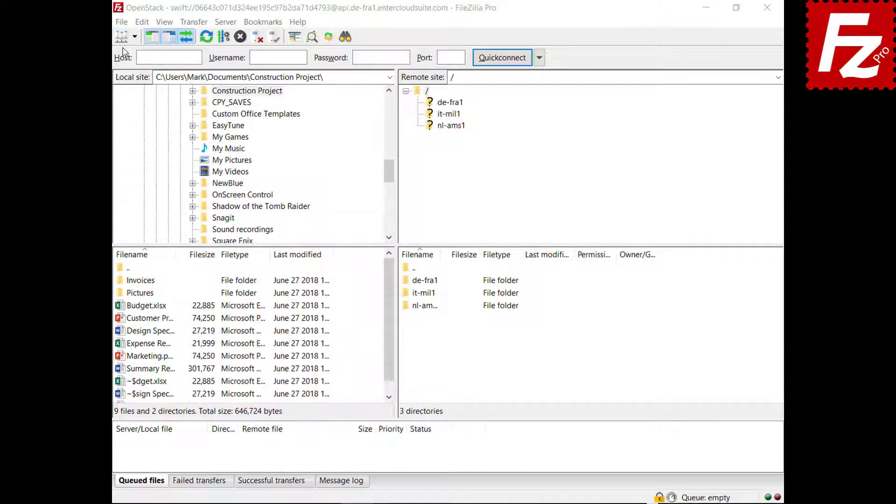
click(123, 23)
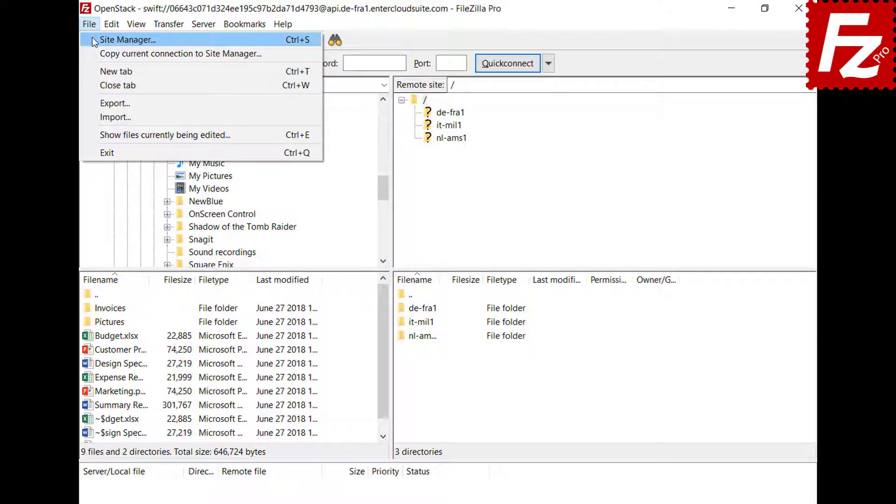
click(92, 38)
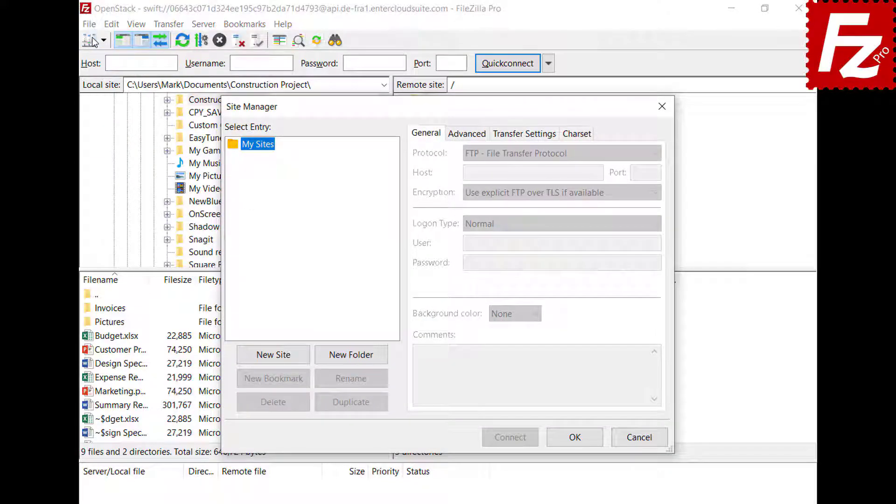
click(276, 361)
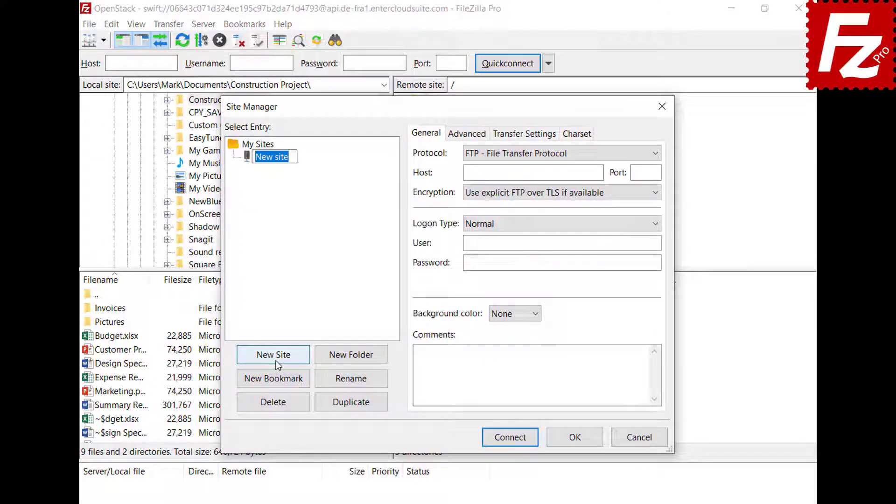
text(WebDav)
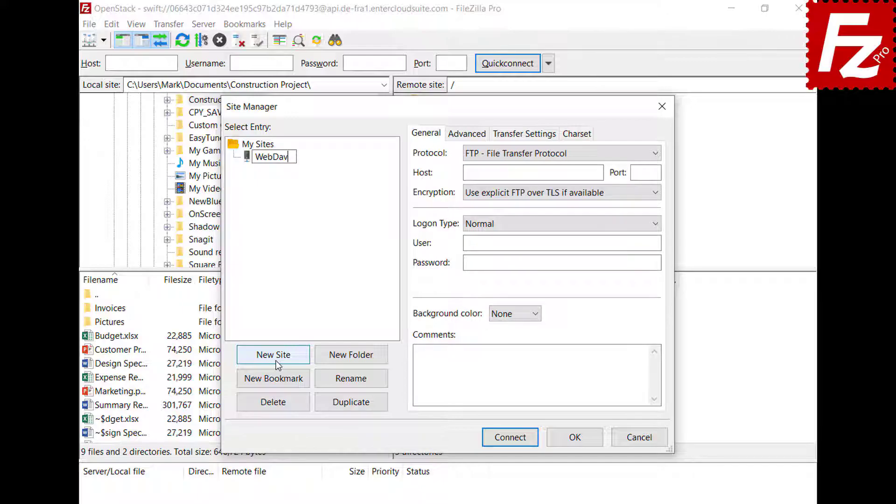
key(Return)
click(622, 154)
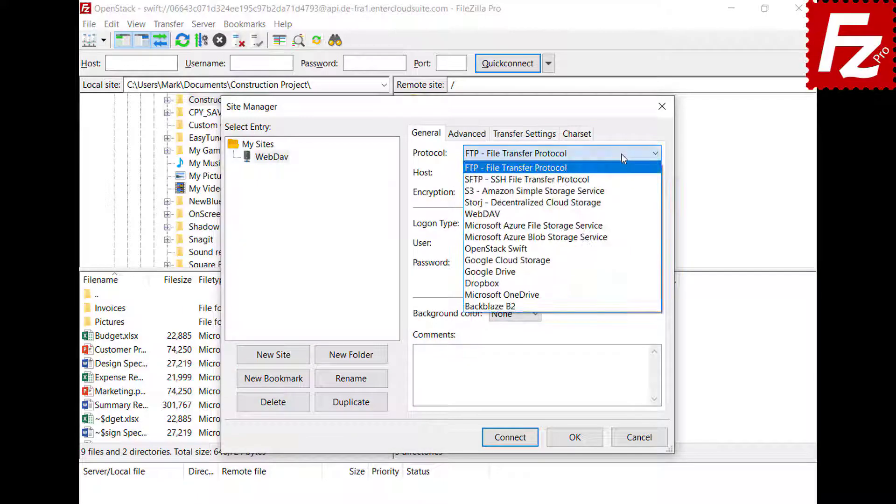
click(615, 211)
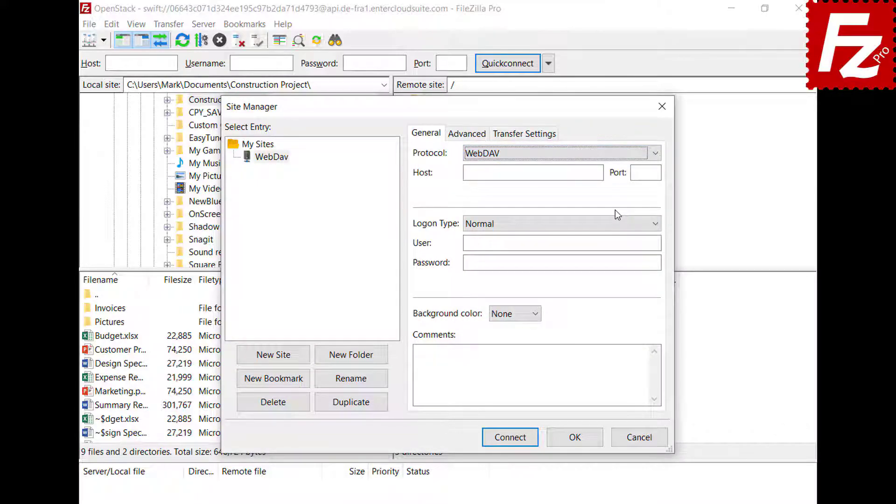
Step: Enter host webdav.opendrive.com with the account e-mail and password, then connect
click(600, 172)
text(webdav.opendrive.com)
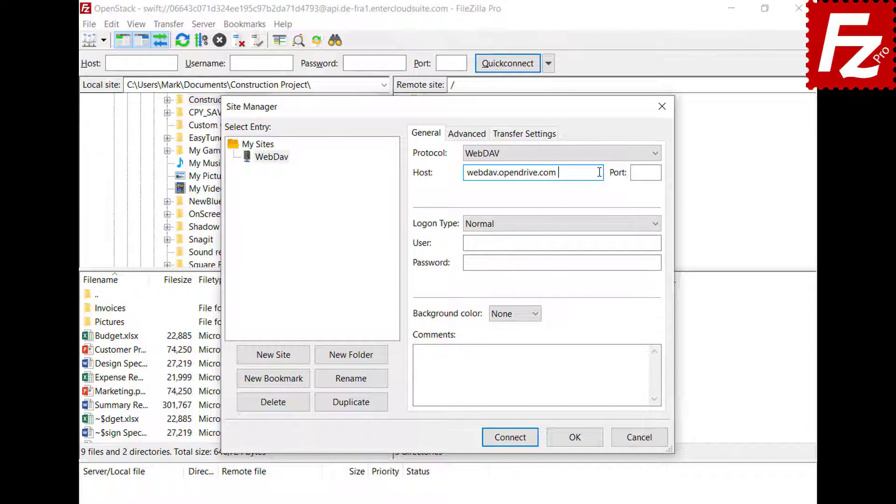
click(651, 243)
key(ctrl+v)
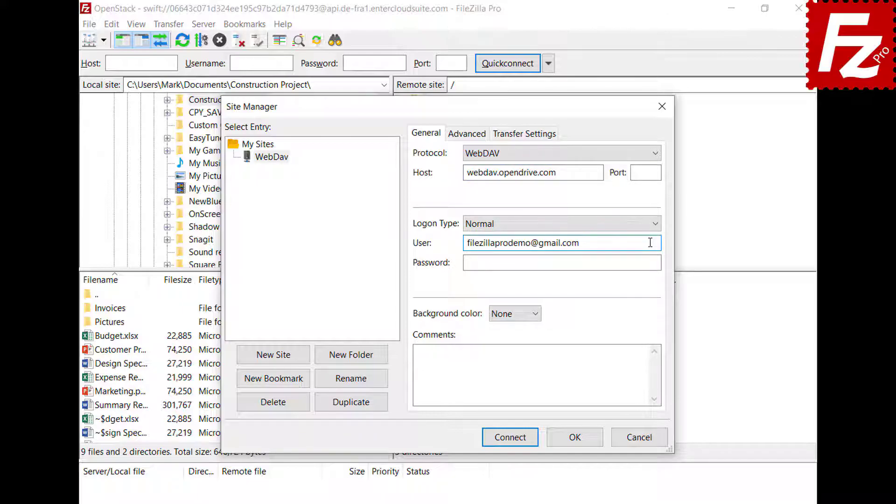
click(648, 262)
key(ctrl+v)
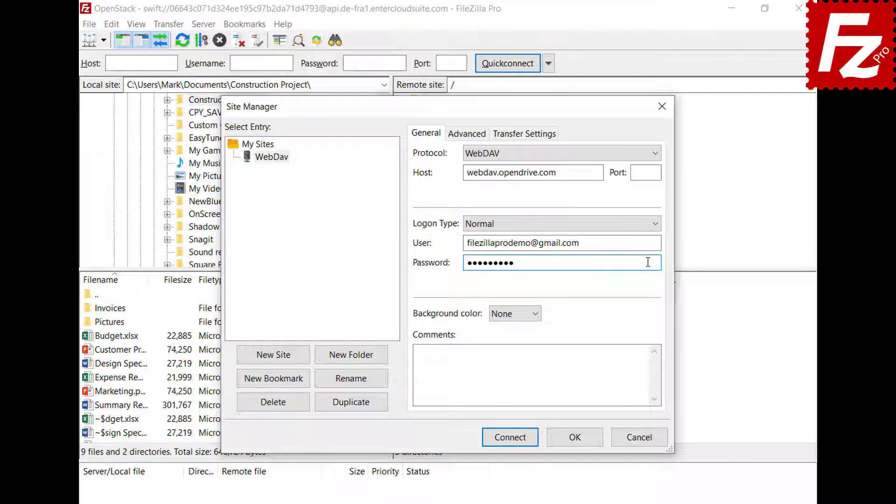
click(511, 438)
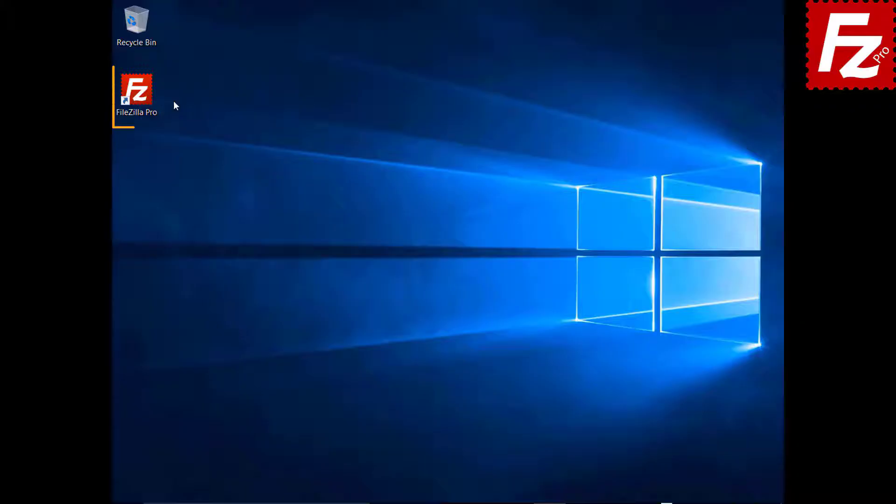
Step: Launch FileZilla Pro and add a site named 'OpenStack' using OpenStack Swift
double_click(142, 97)
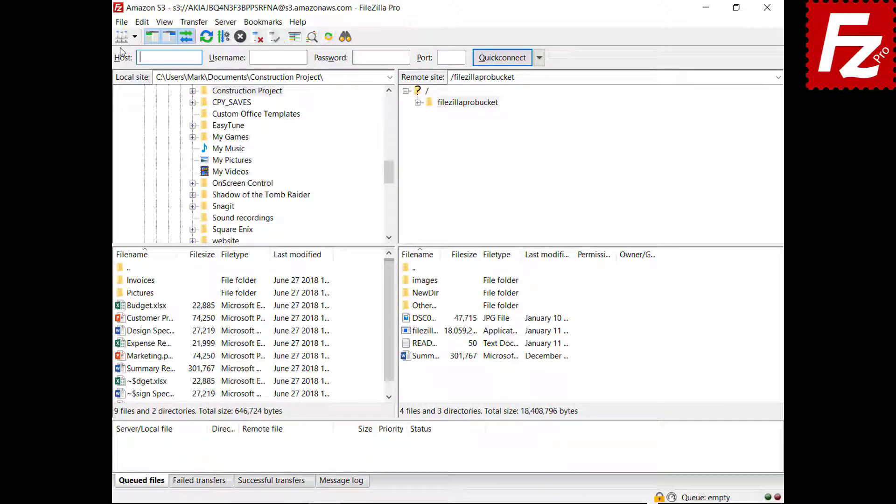
click(121, 25)
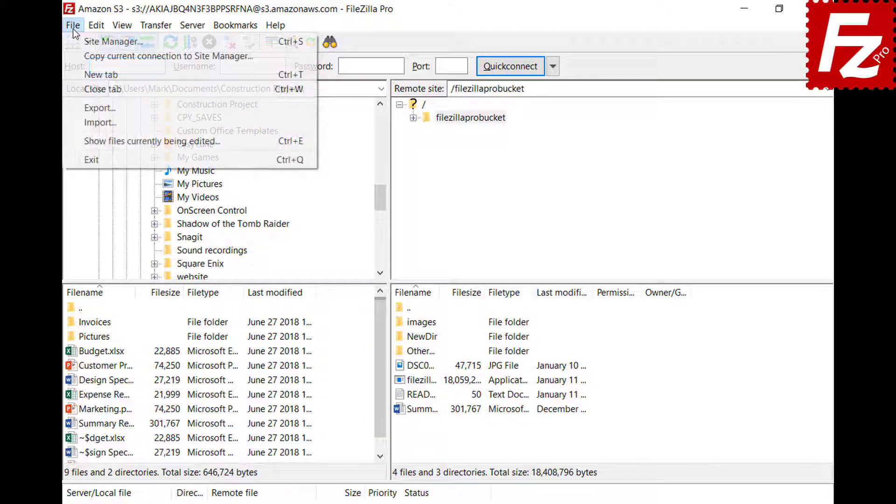
click(79, 43)
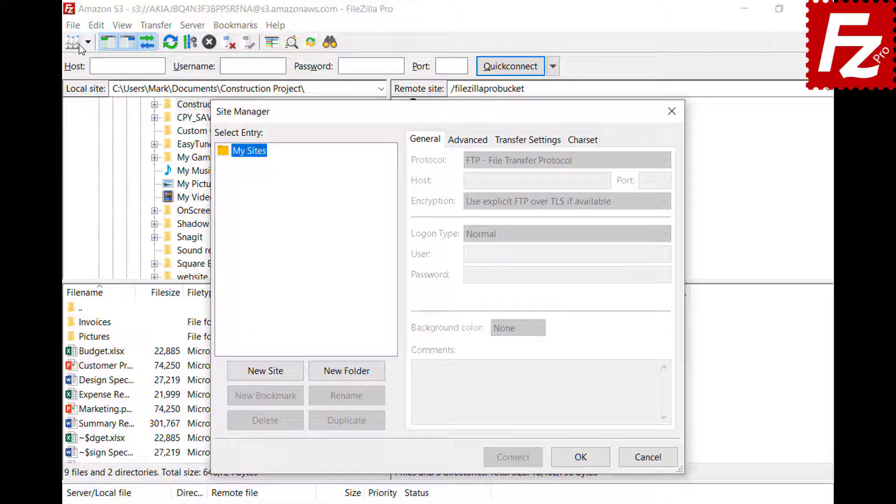
click(268, 375)
text(Open)
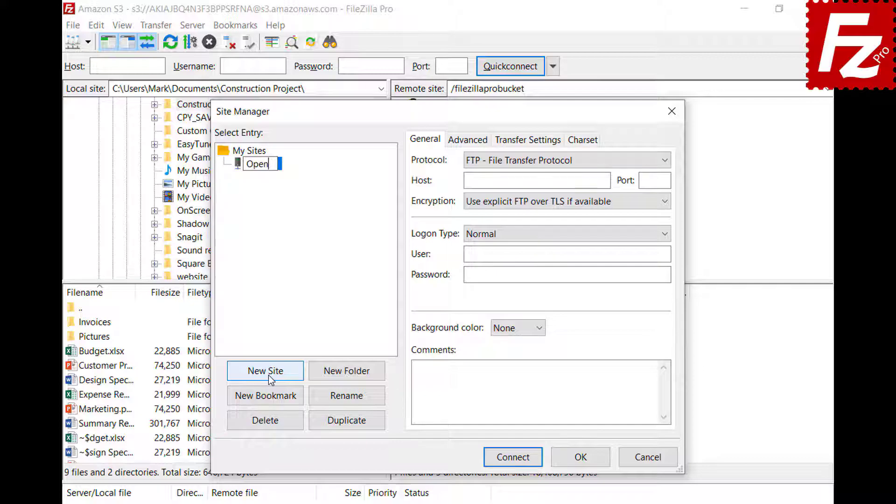
text(Stack)
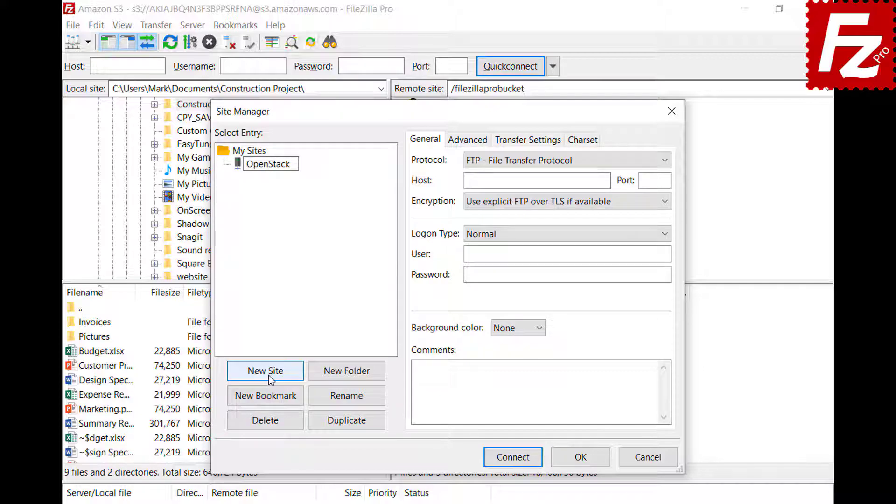
key(Return)
click(575, 162)
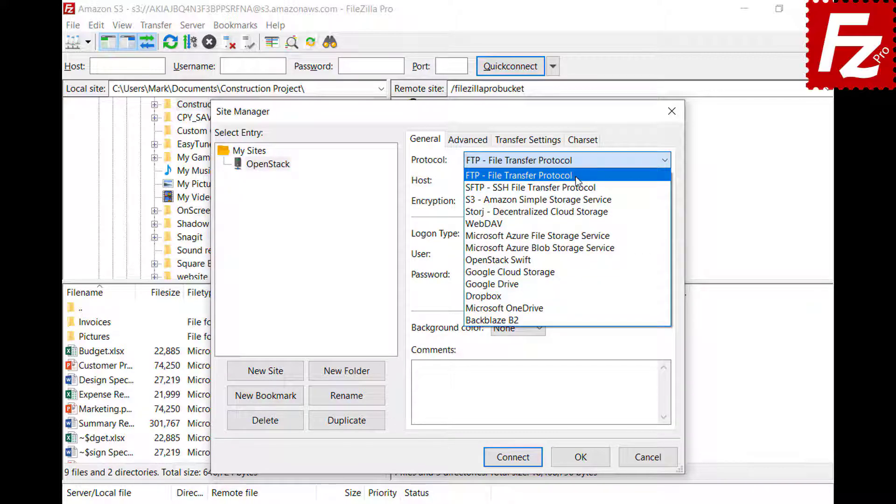
click(575, 261)
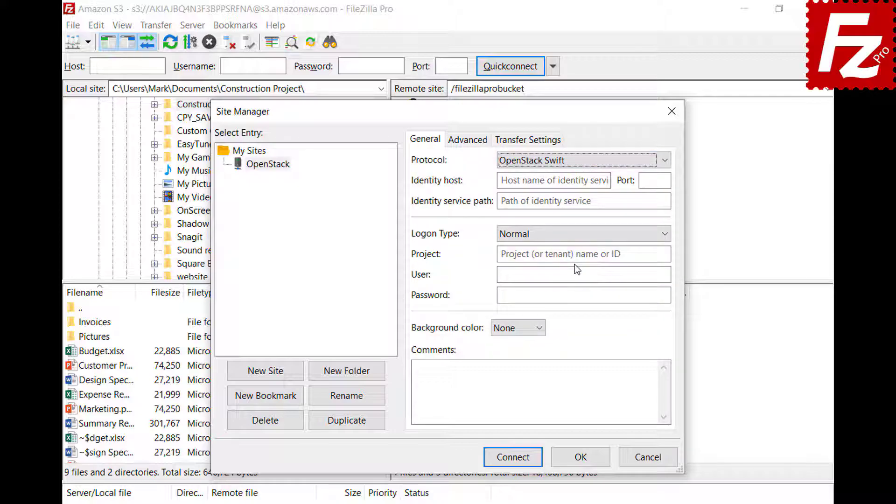
Step: Enter the entercloudsuite identity host, /v2.0/tokens service path and project ID
click(606, 181)
key(ctrl+v)
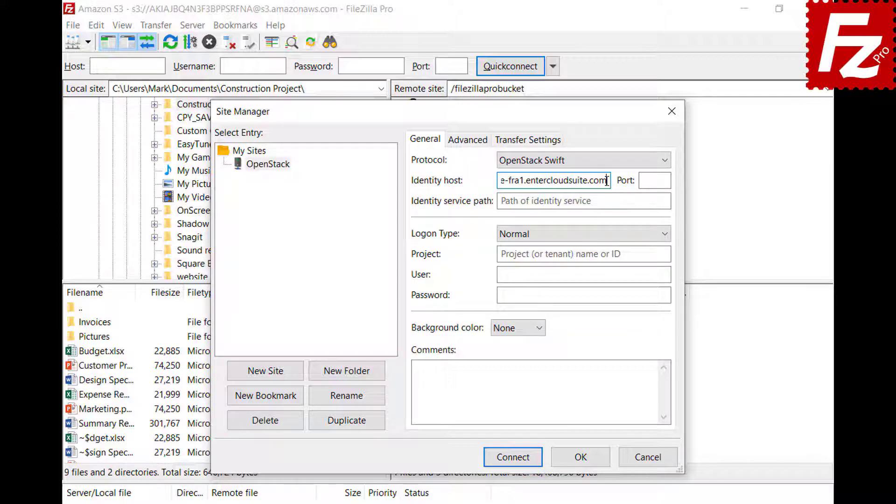
click(661, 201)
key(ctrl+v)
click(665, 254)
text(06643c071d324ee195c97b2da71d4793)
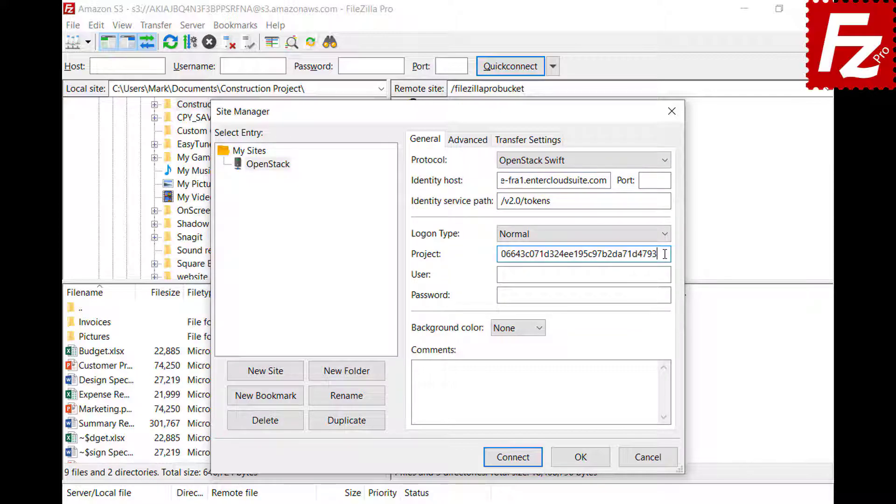
Step: Fill in the account user and password, then connect to the OpenStack site
click(666, 275)
key(ctrl+v)
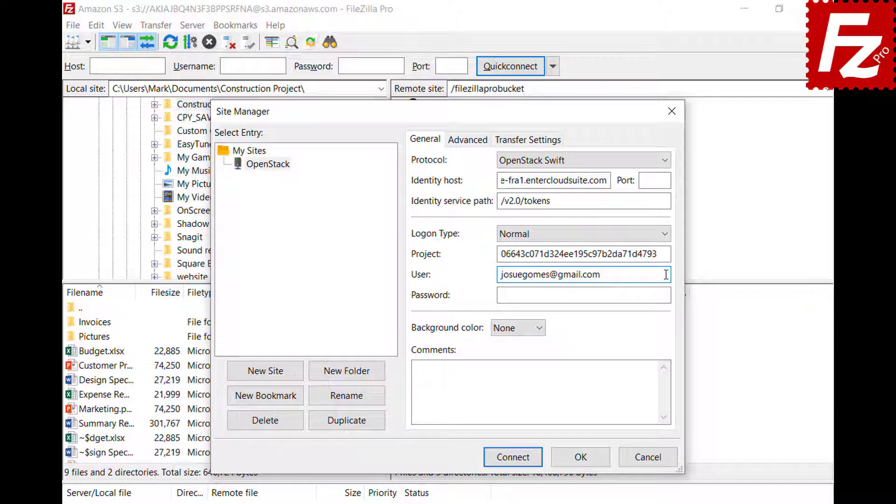
click(669, 295)
key(ctrl+v)
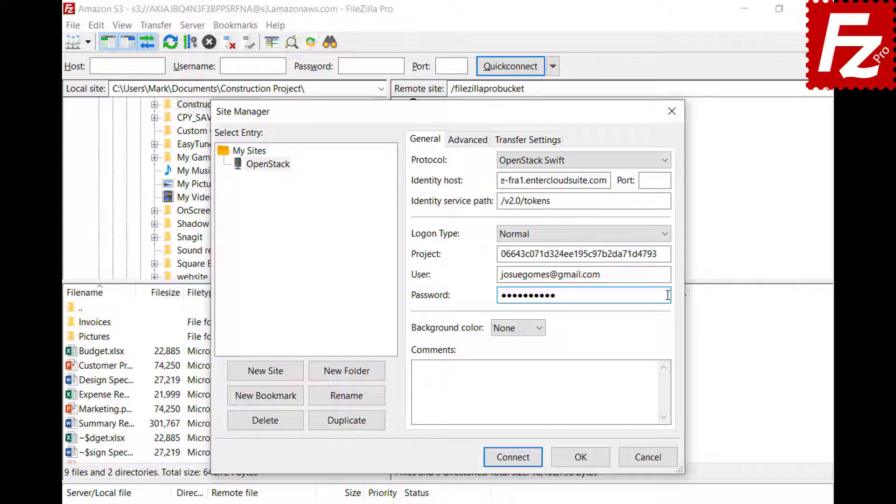
click(513, 457)
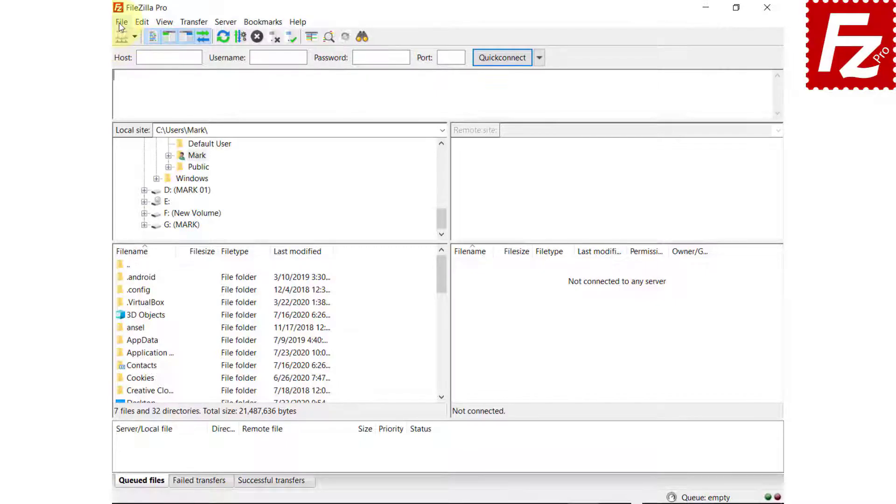
Step: Add a new site named 'Rackspace' using the Rackspace Cloud Storage protocol
click(113, 22)
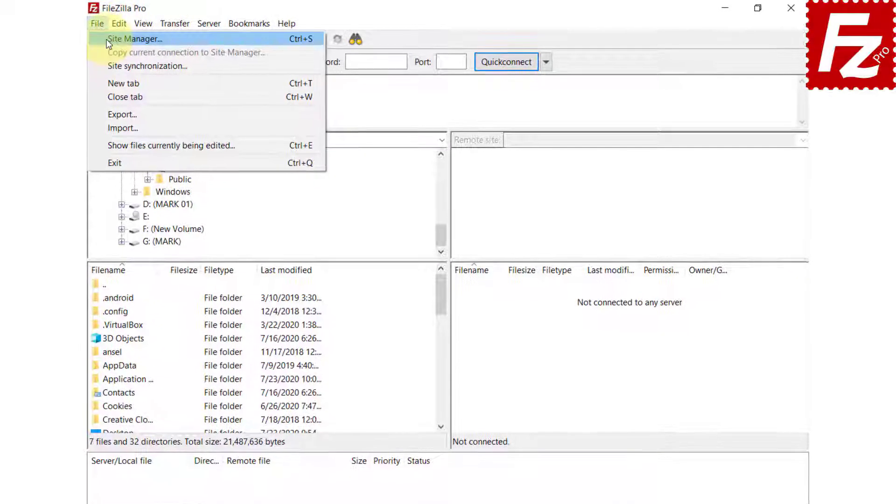
click(105, 39)
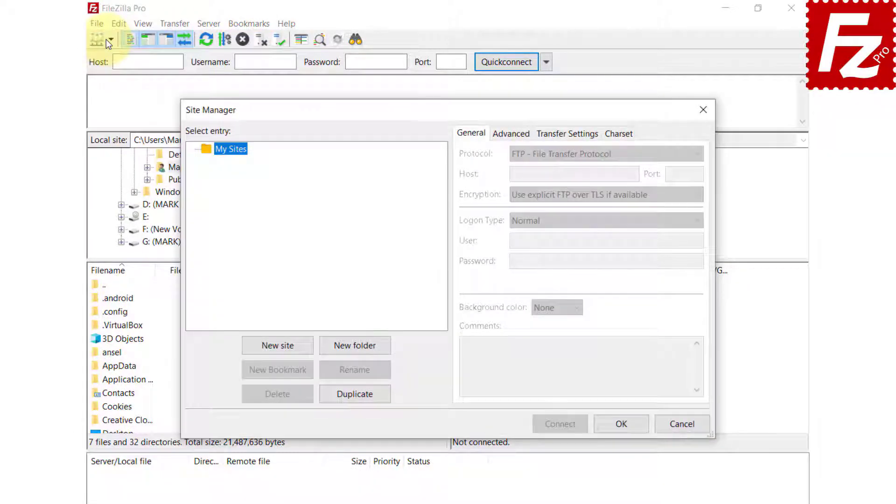
click(278, 345)
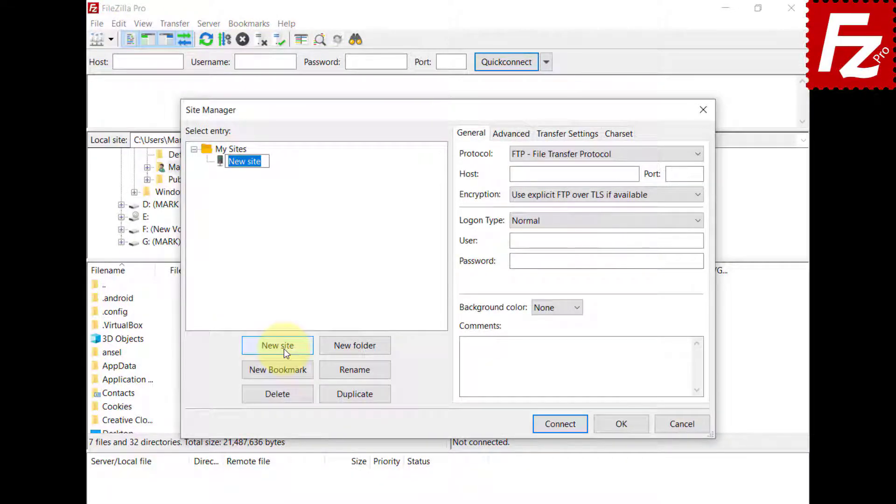
text(Rackspace)
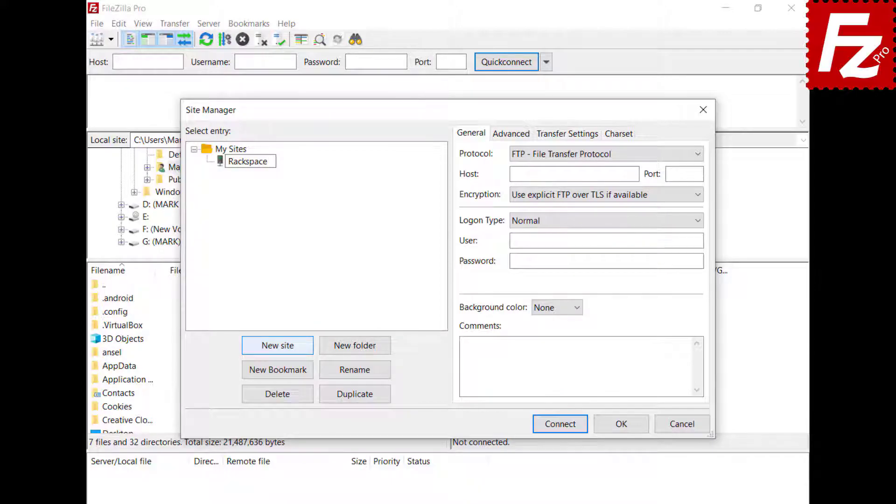
key(Return)
click(588, 155)
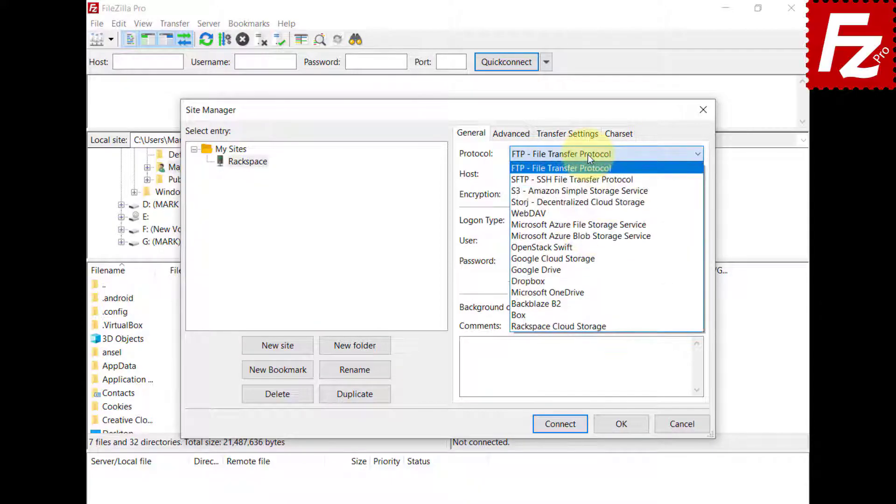
click(593, 326)
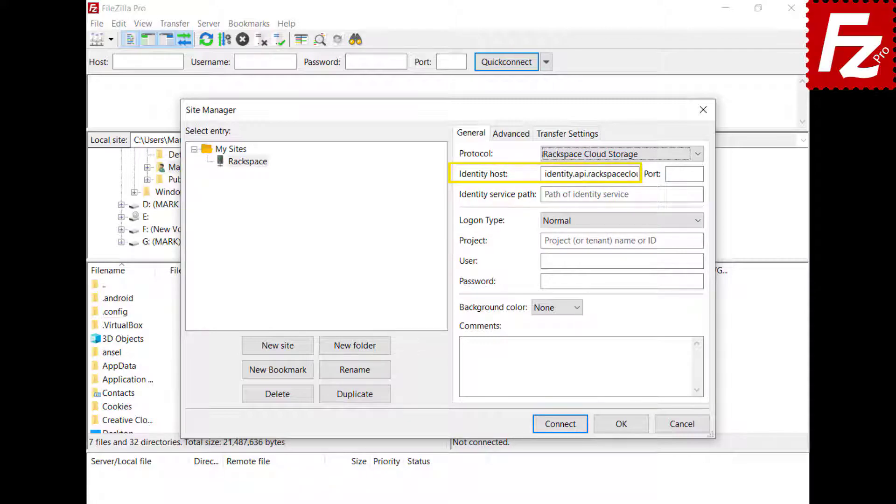
Step: Set the identity service path to /v2.0/tokens and enter the Rackspace project ID
click(622, 194)
text(/v2.0/tokens)
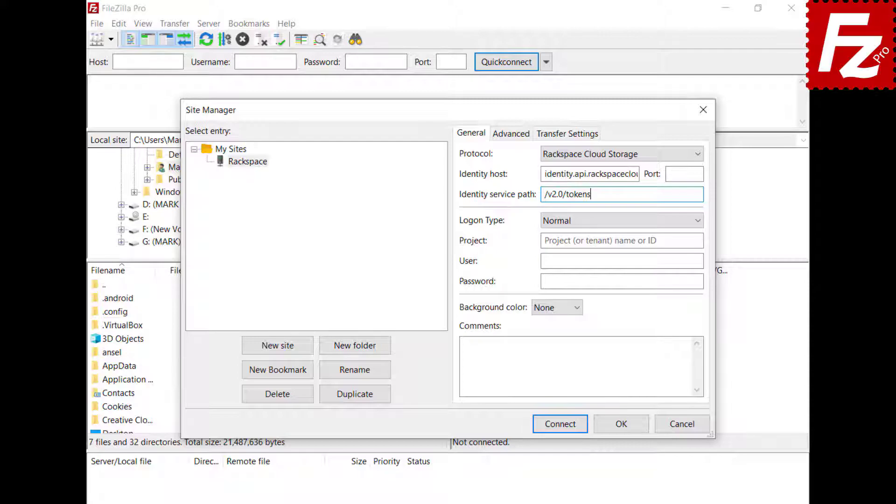
click(623, 241)
text(1288657)
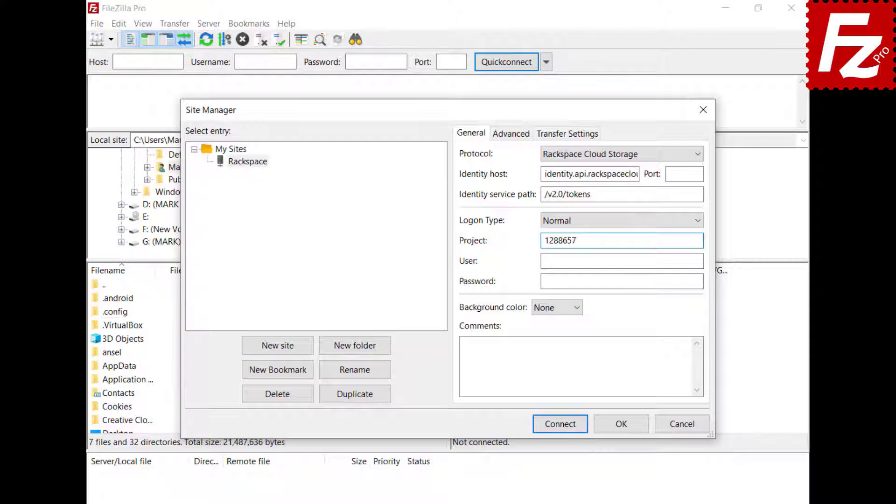
Step: Enter the Rackspace username and password, then connect to the site
key(Tab)
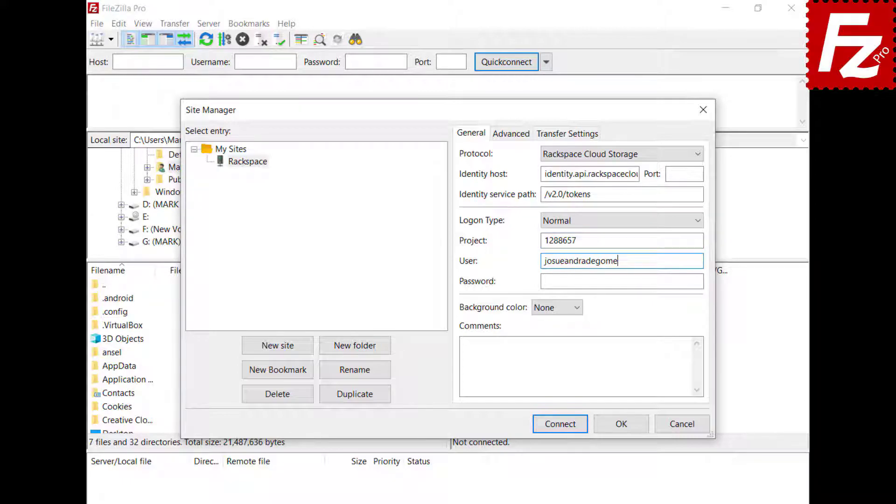
key(Tab)
key(ctrl+v)
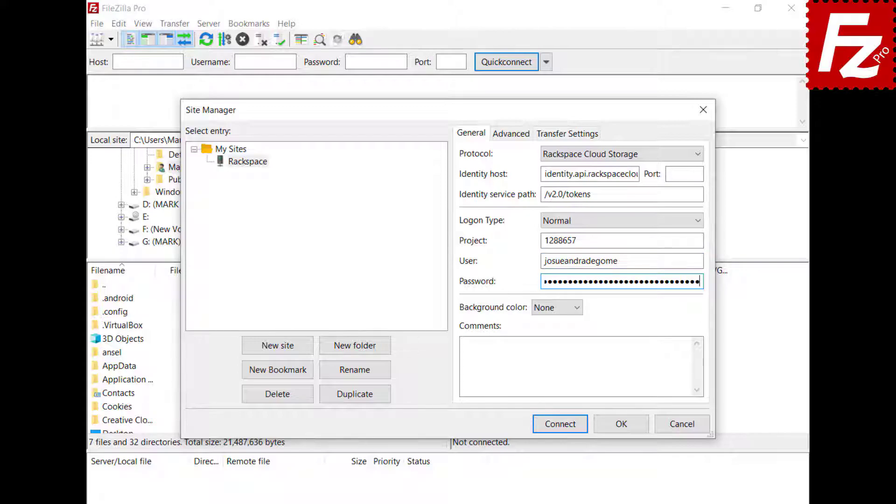
click(560, 424)
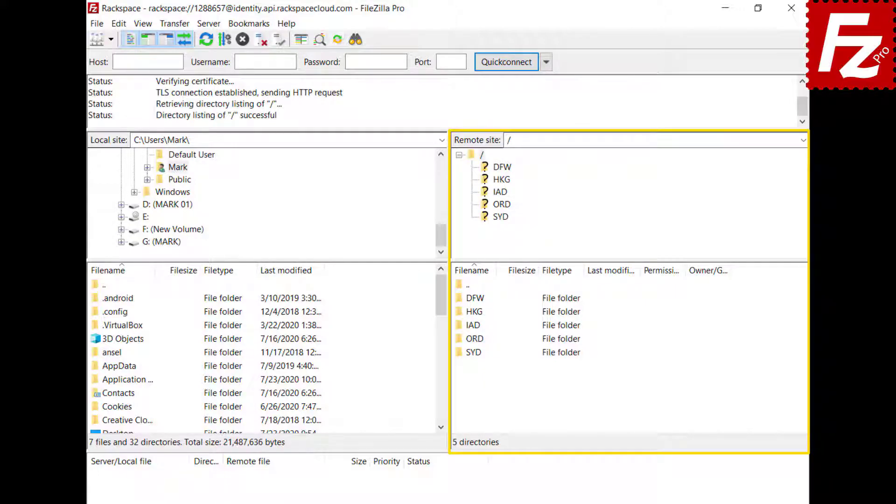
Step: Open the IAD folder in the Rackspace remote file listing
double_click(472, 325)
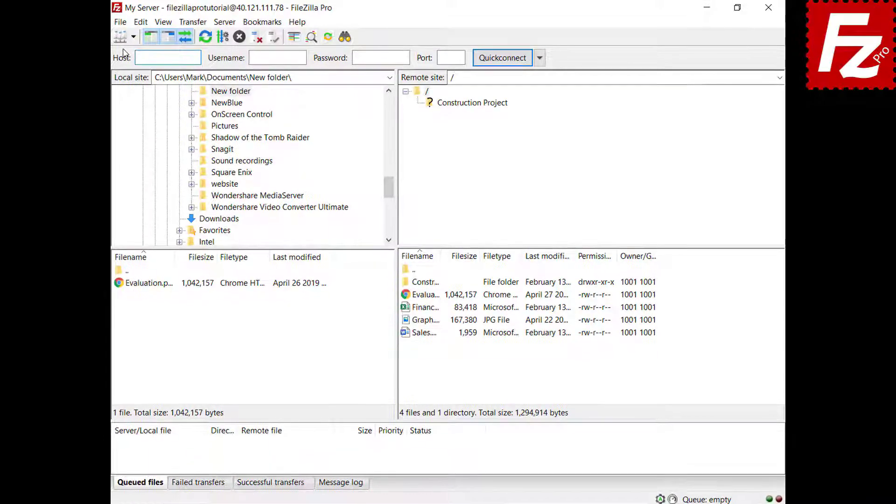
Step: Create a Site Manager entry named Box using the Box protocol, connect, and enter the account e-mail
click(119, 23)
click(97, 39)
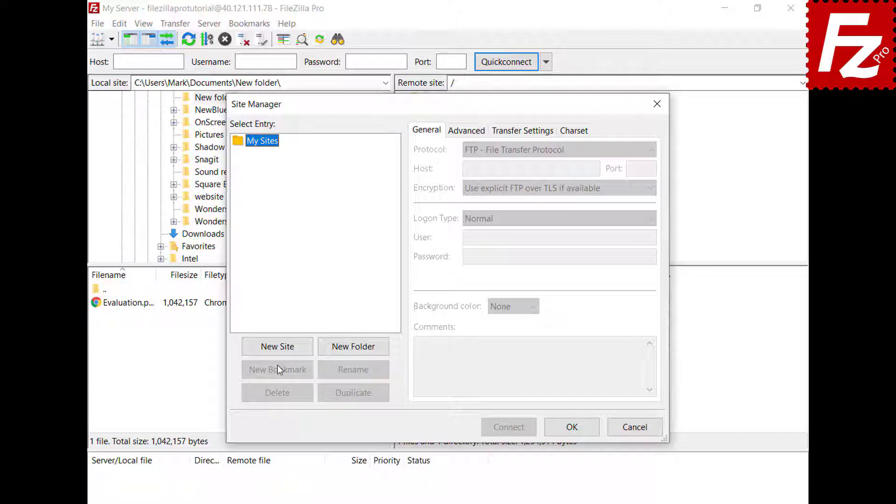
click(277, 348)
text(Box)
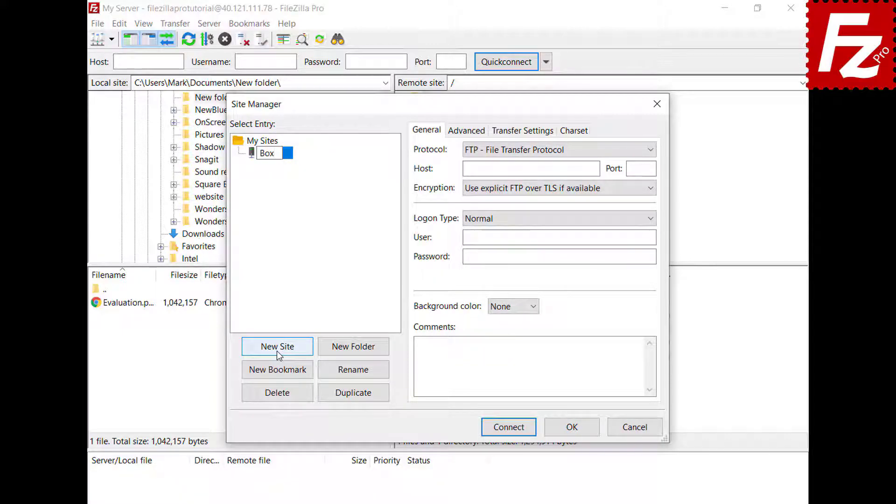
click(646, 151)
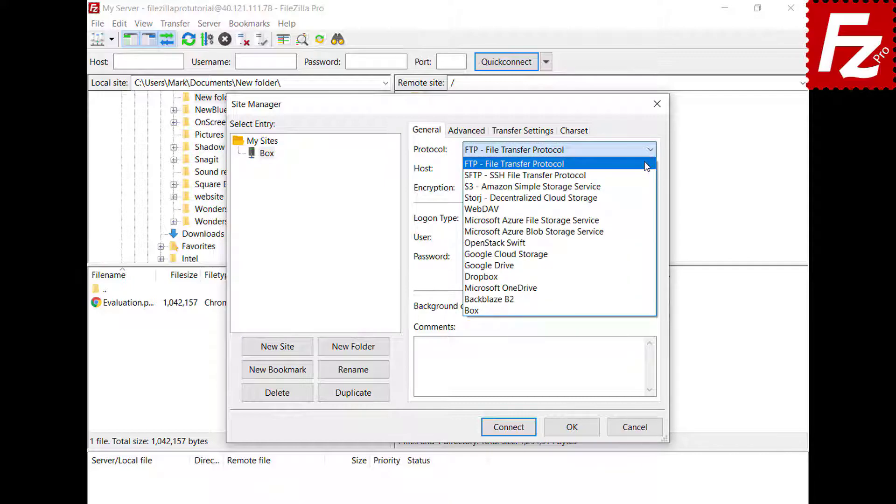
click(633, 310)
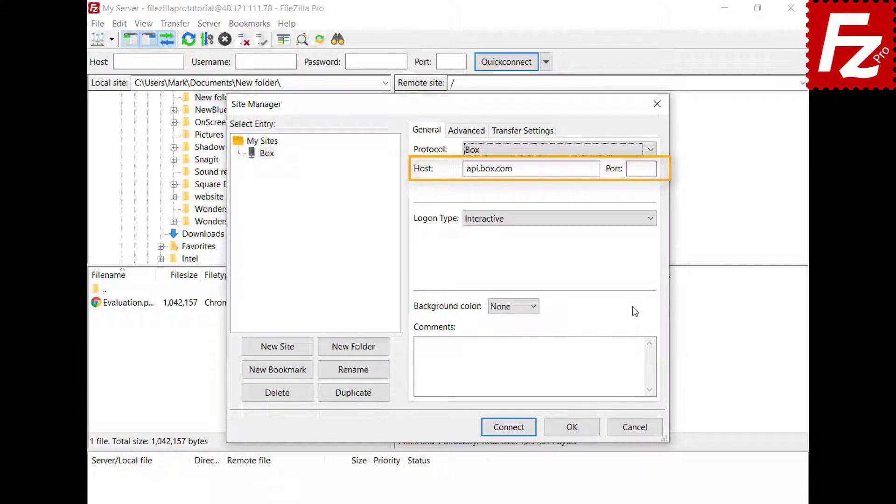
click(507, 430)
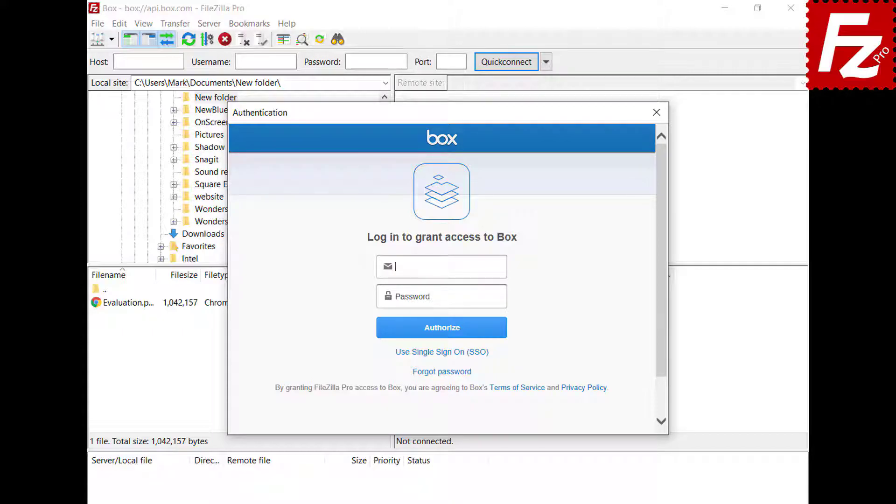
key(ctrl+v)
Step: Enter the Box account password, authorize the login, and grant FileZilla Pro access to Box
click(503, 298)
key(ctrl+v)
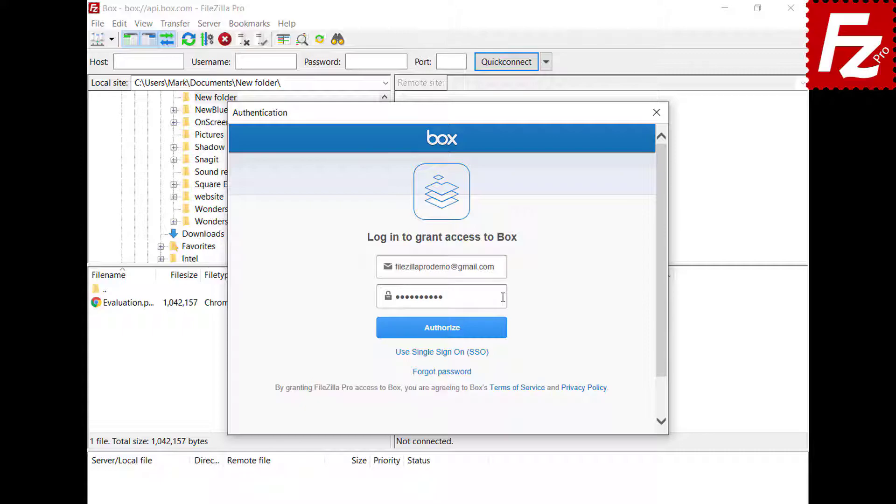
click(442, 337)
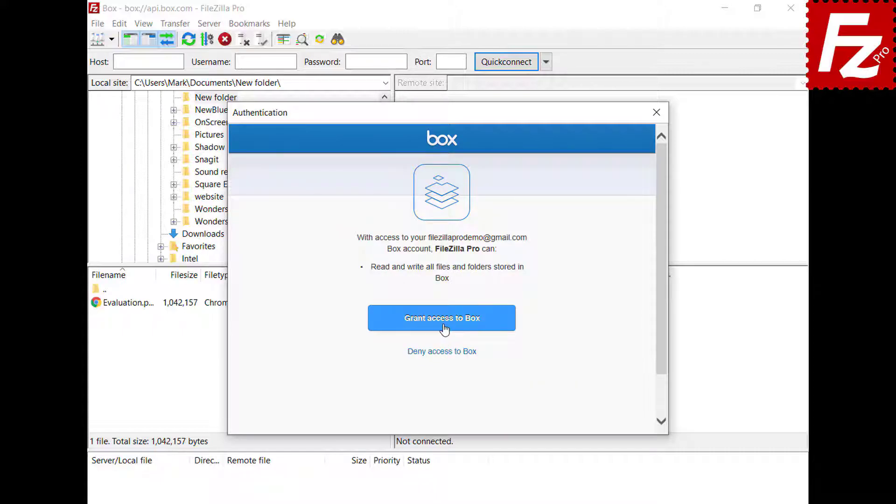
click(441, 326)
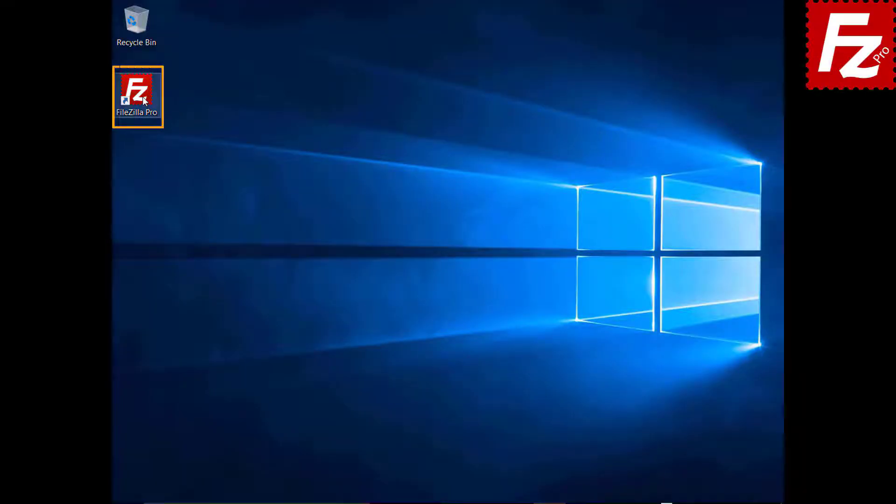
double_click(136, 91)
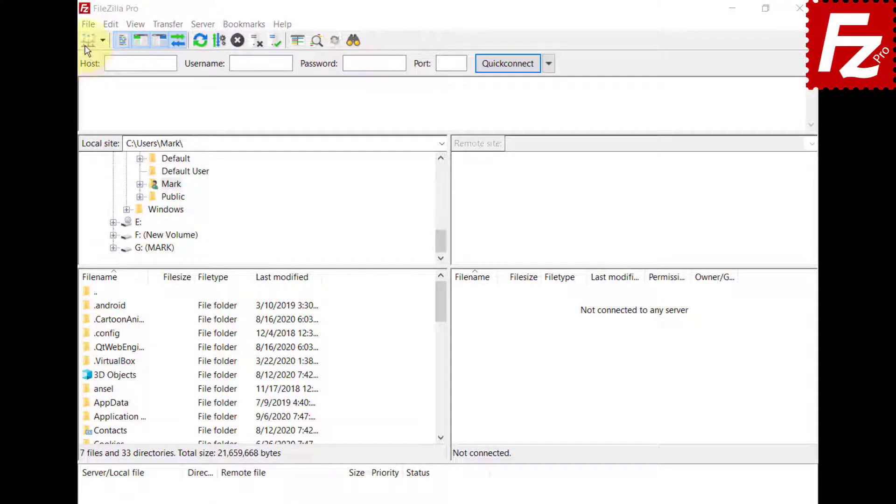
Step: Create a site named Tardigrade with the Tardigrade protocol on us-central-1.tardigrade.io and connect
click(88, 24)
click(86, 40)
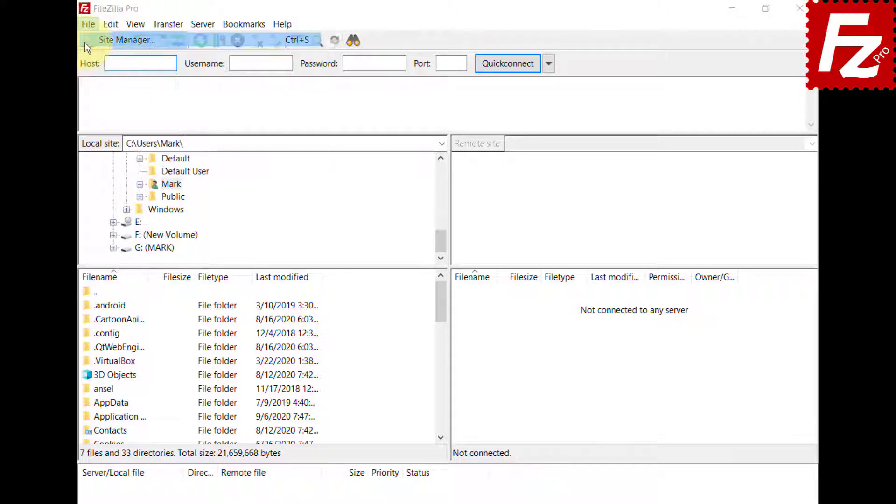
click(265, 355)
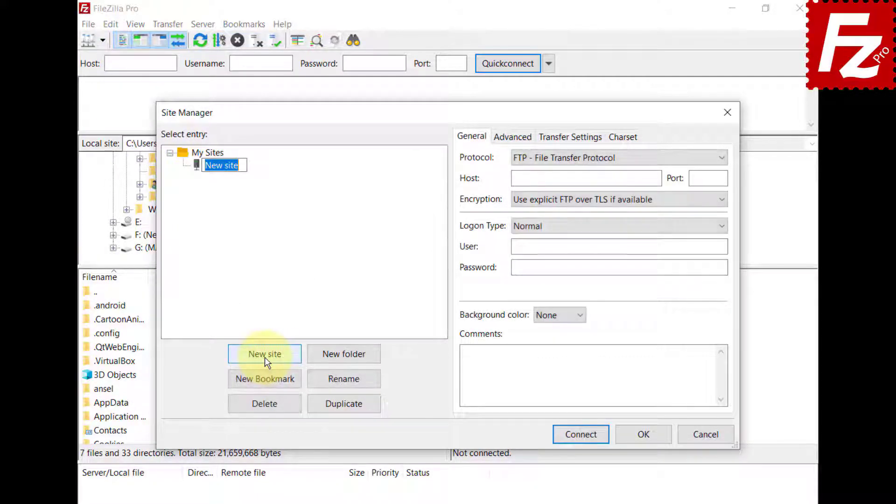
text(Tardigrade)
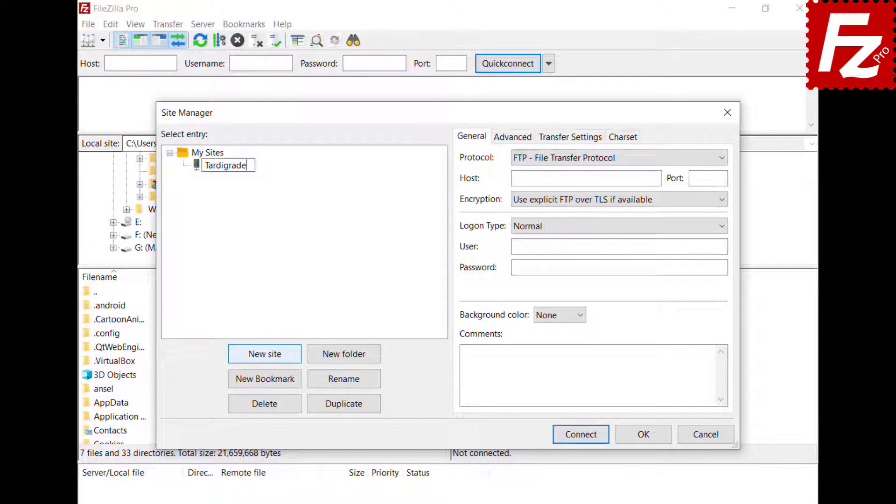
click(587, 158)
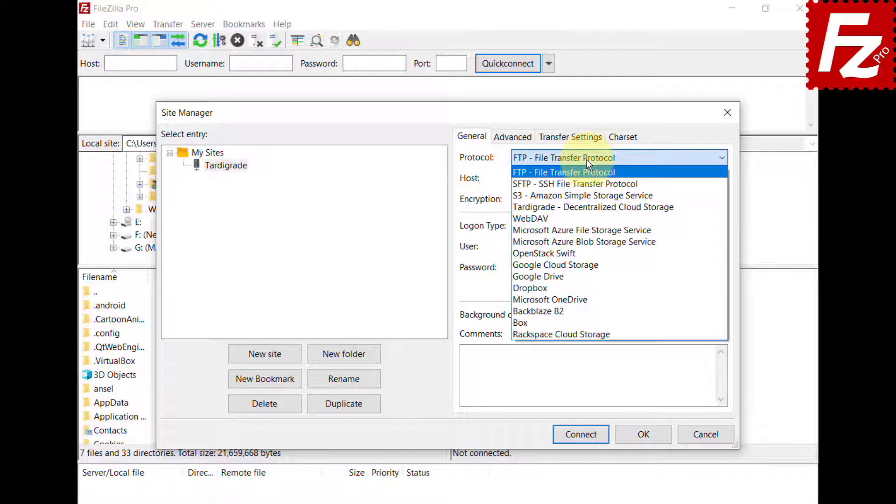
click(582, 208)
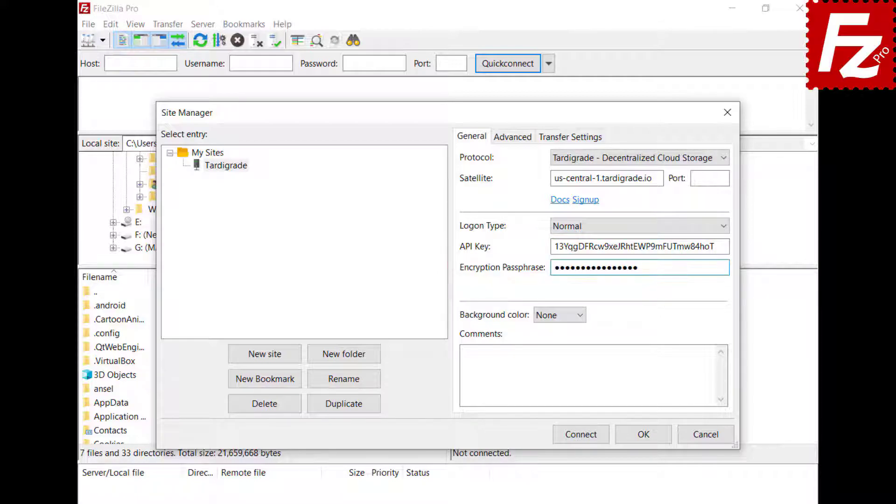
click(584, 439)
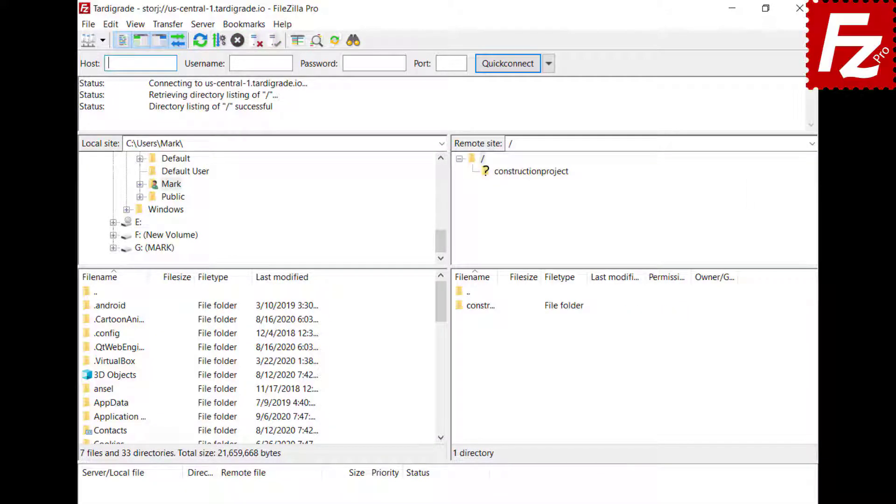
Step: Open the constructionproject bucket and select its Construction Project folder
click(527, 171)
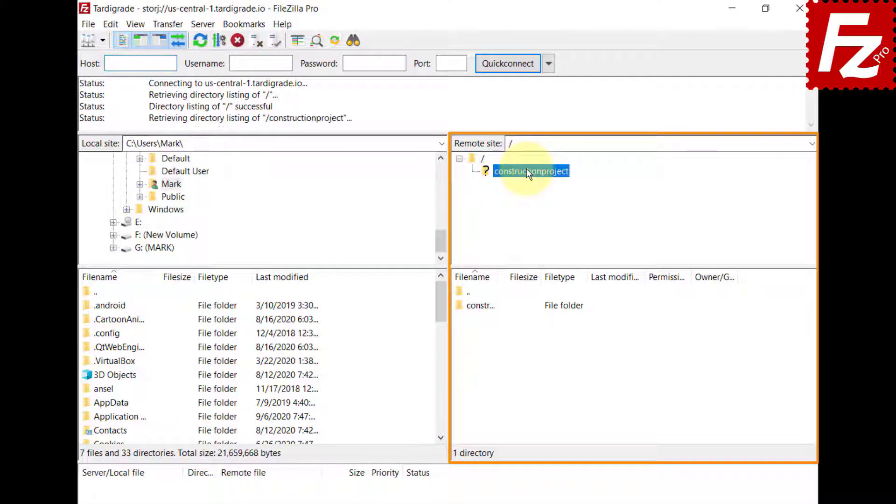
click(528, 184)
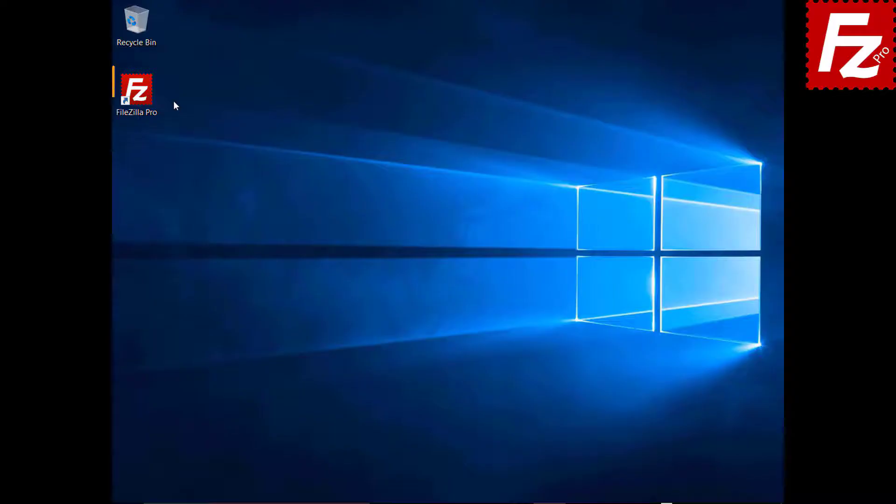
Step: Relaunch FileZilla Pro and go to the Transfers > MIME Types settings page
double_click(142, 96)
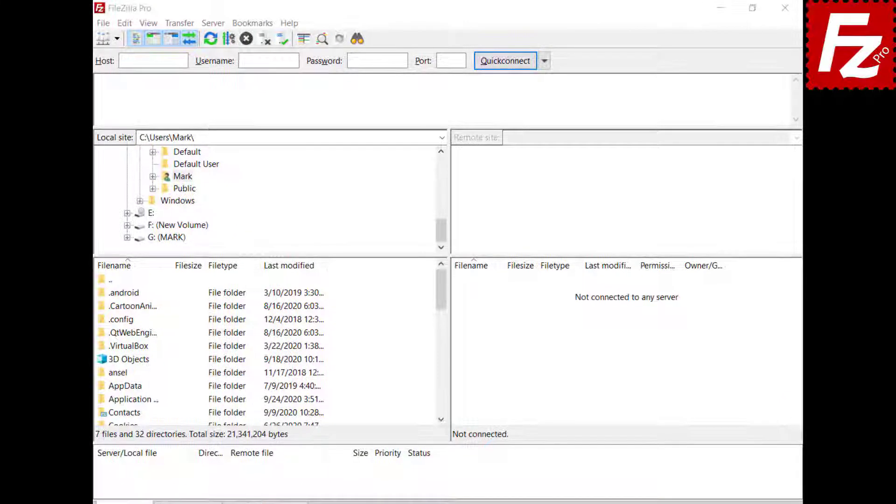
click(125, 23)
click(140, 68)
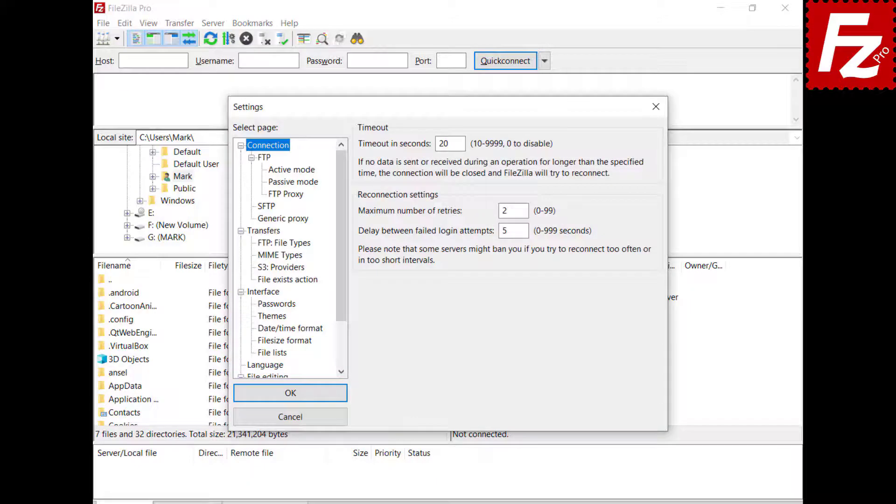
click(262, 231)
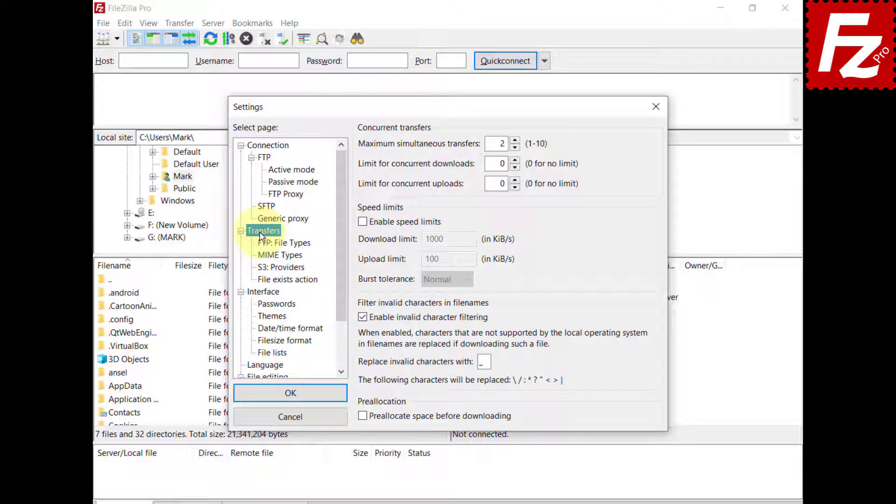
click(275, 255)
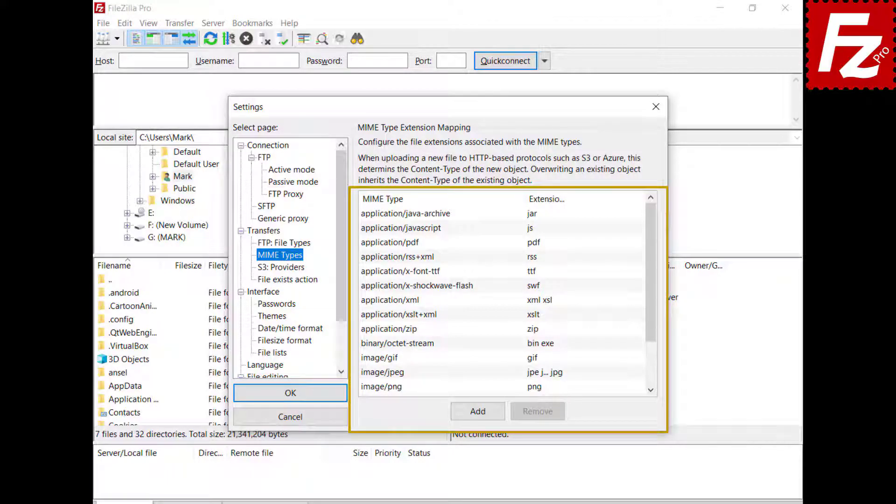
Step: Add a MIME type mapping of video/mp4 to the mp4 extension
click(477, 412)
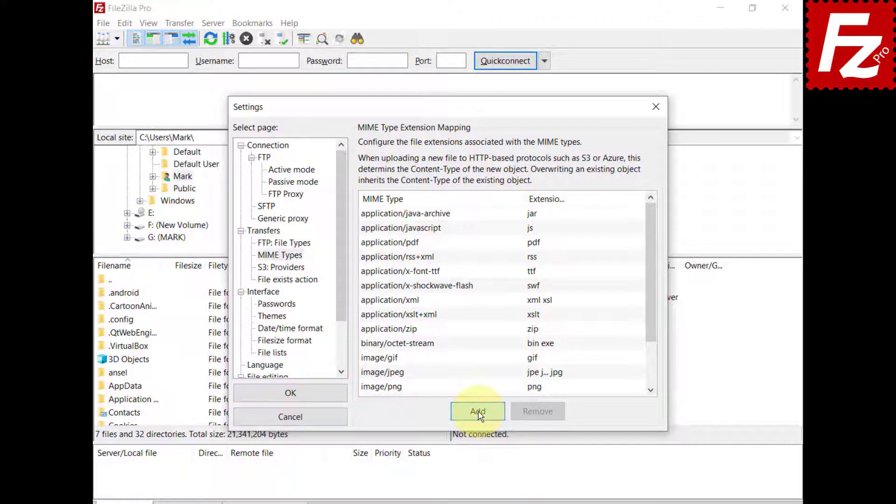
text(v)
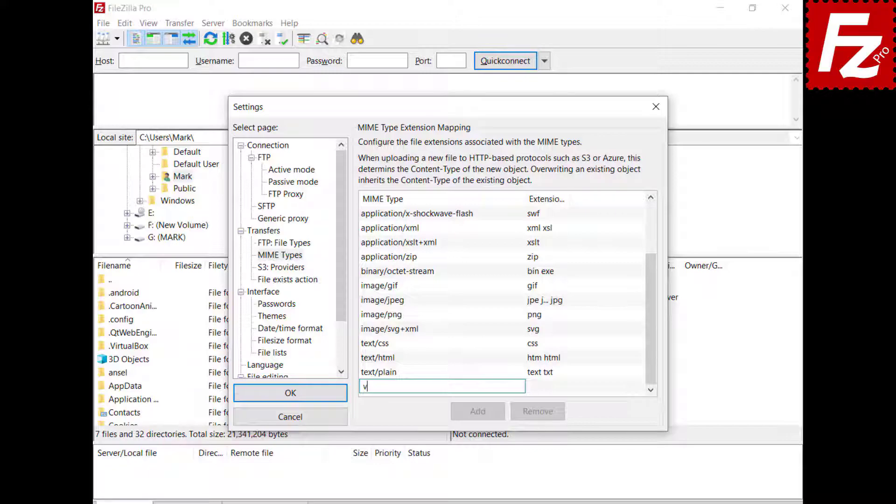
text(ideo/mp4)
click(536, 388)
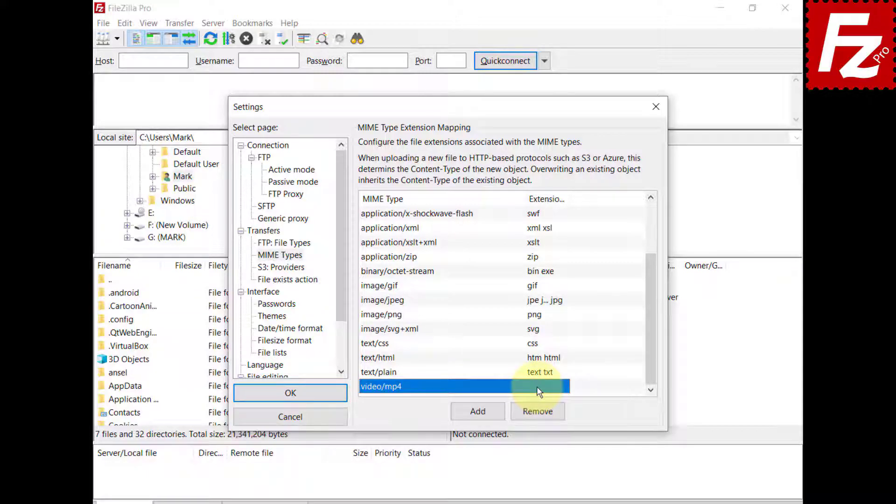
click(537, 388)
text(mp4)
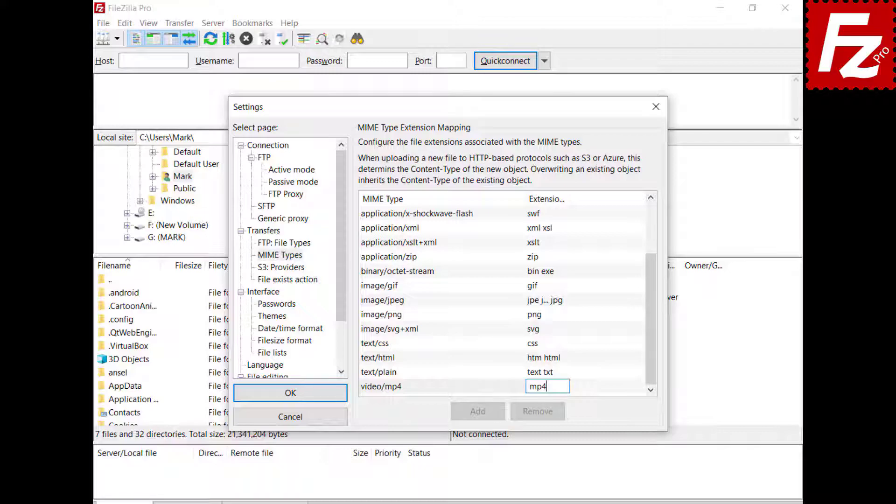
key(Return)
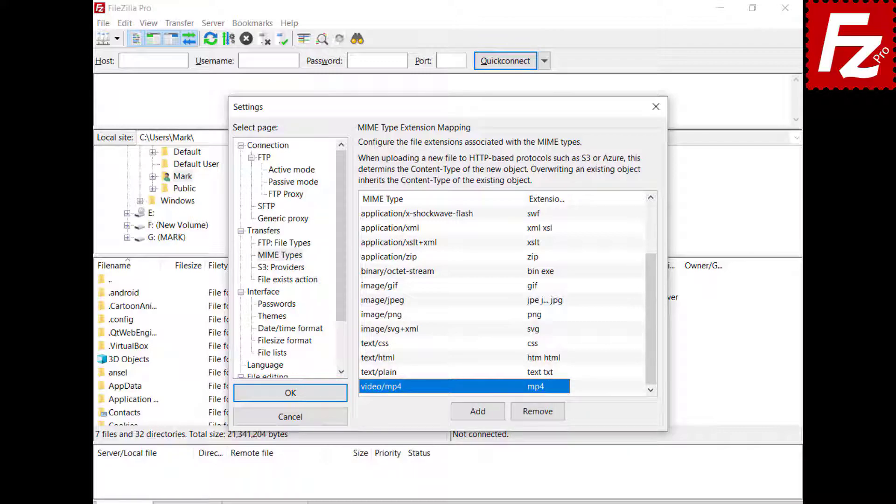